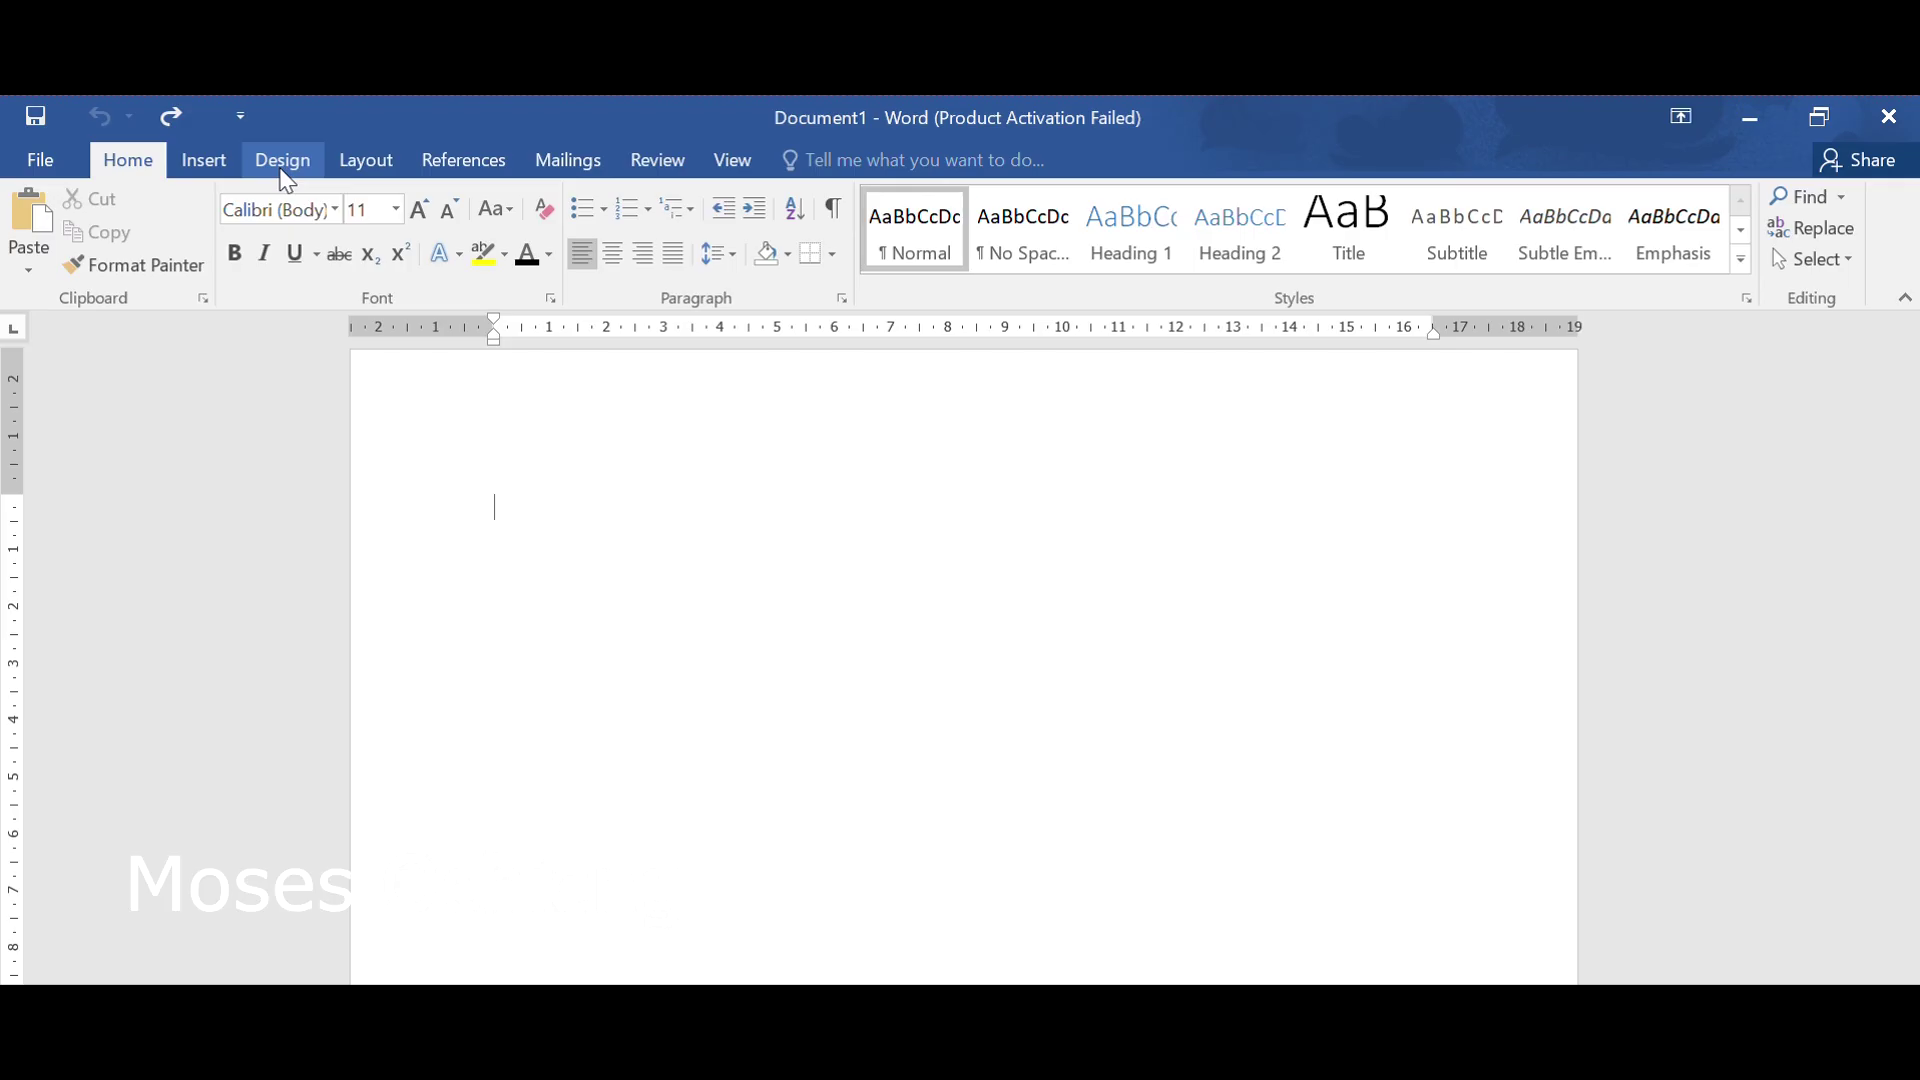
click(462, 168)
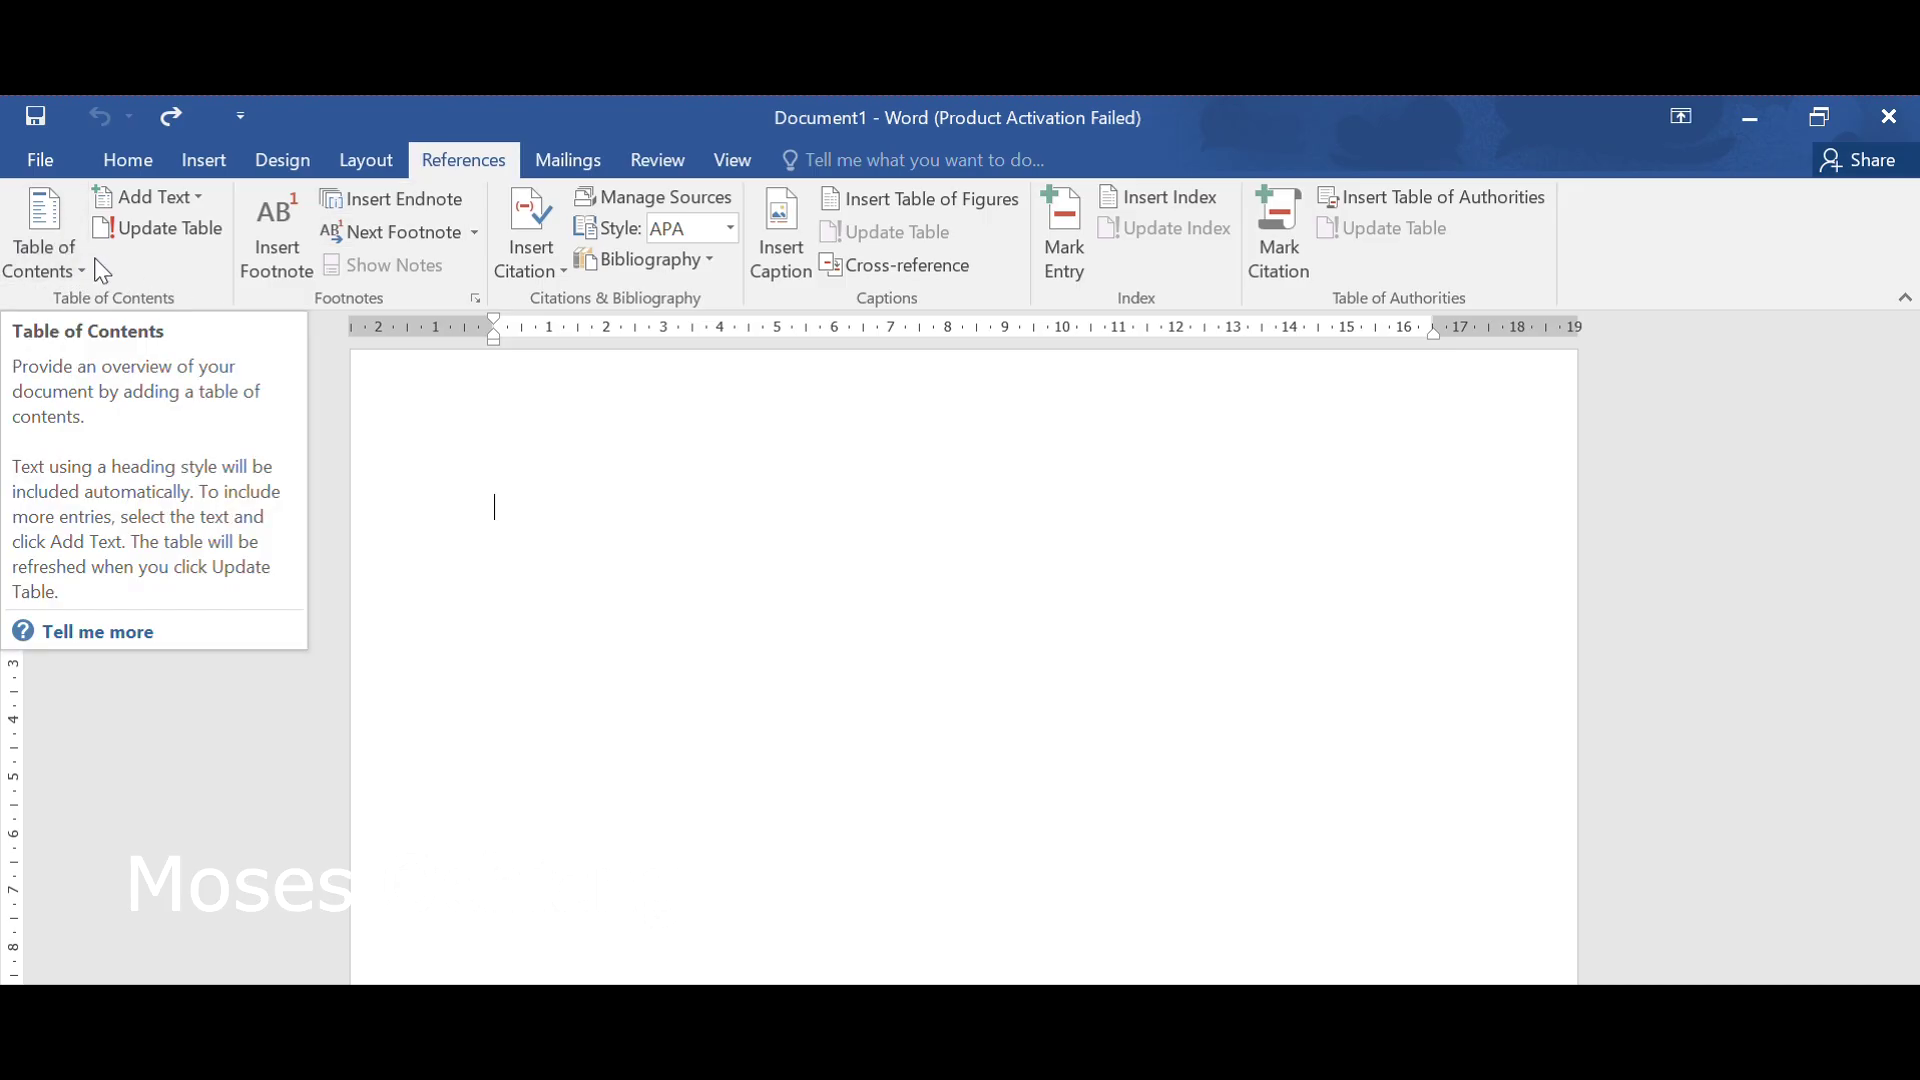
click(731, 228)
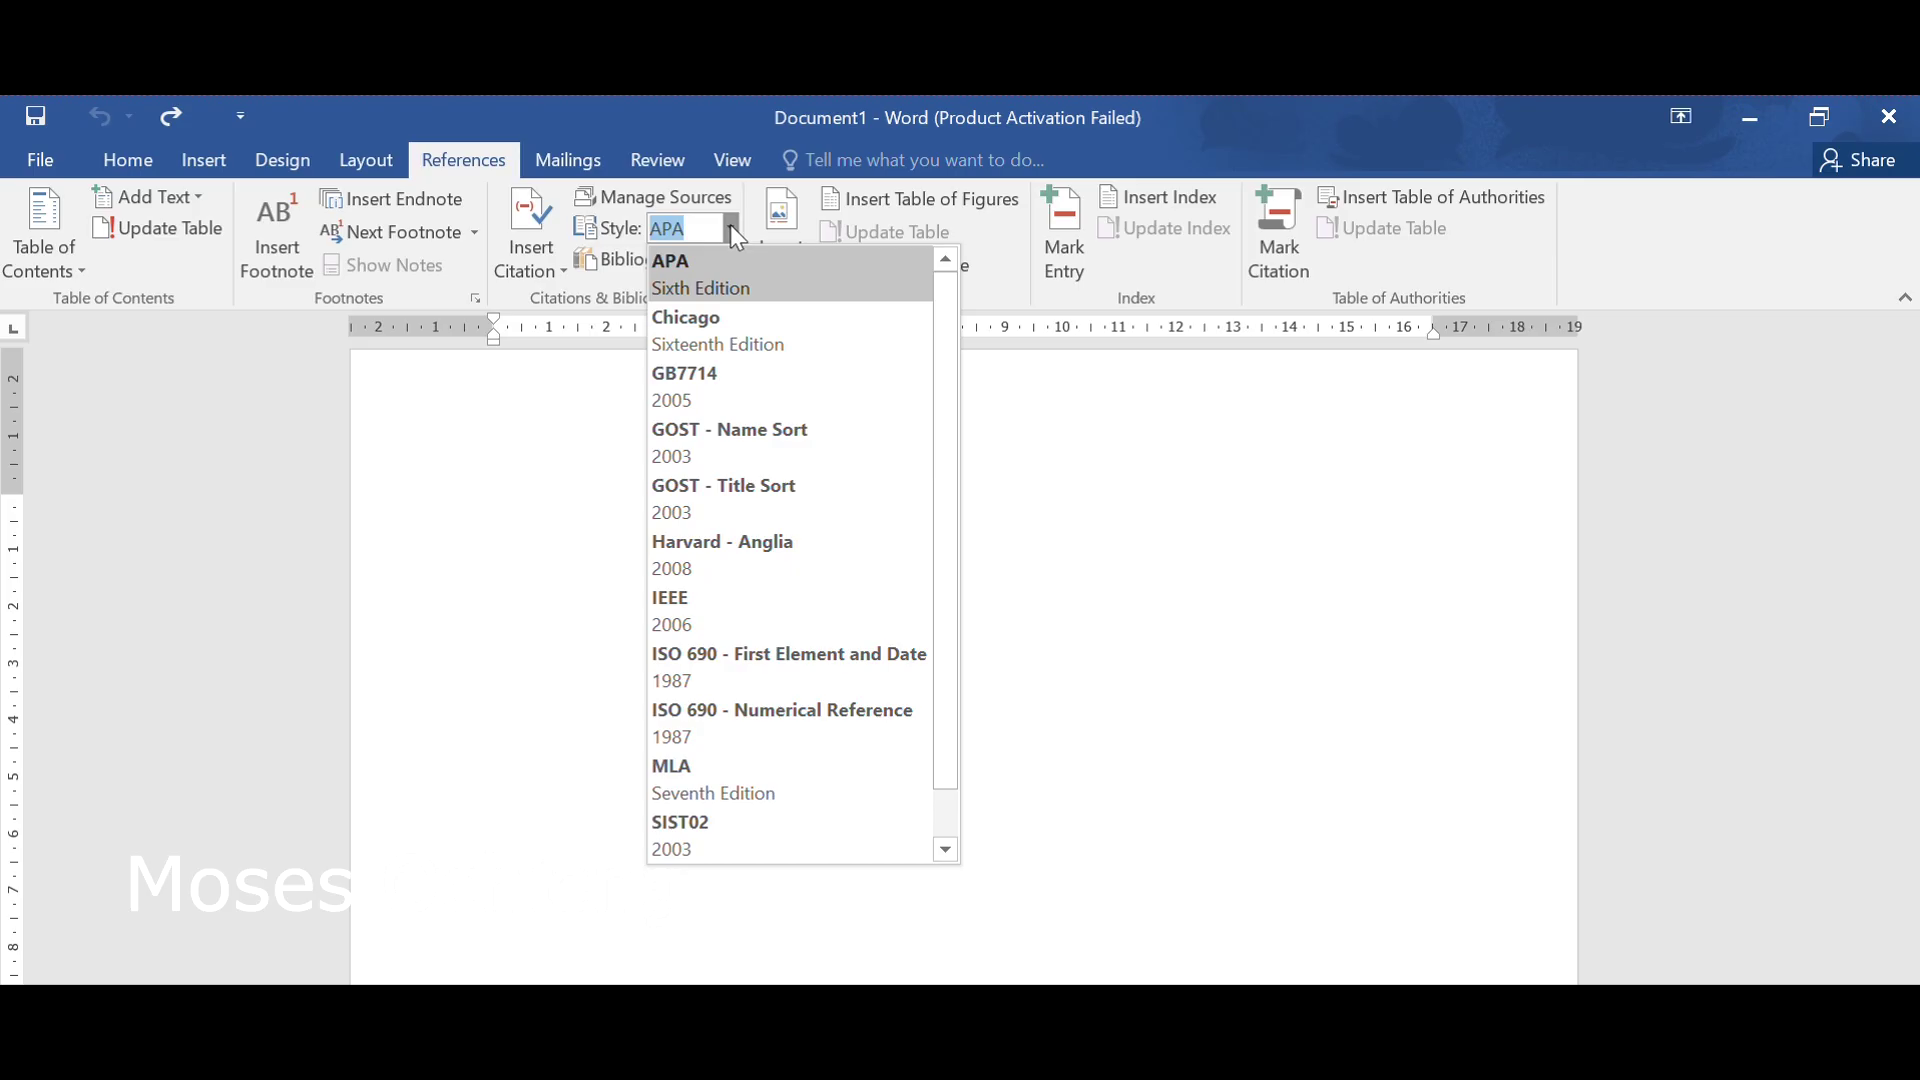
click(731, 228)
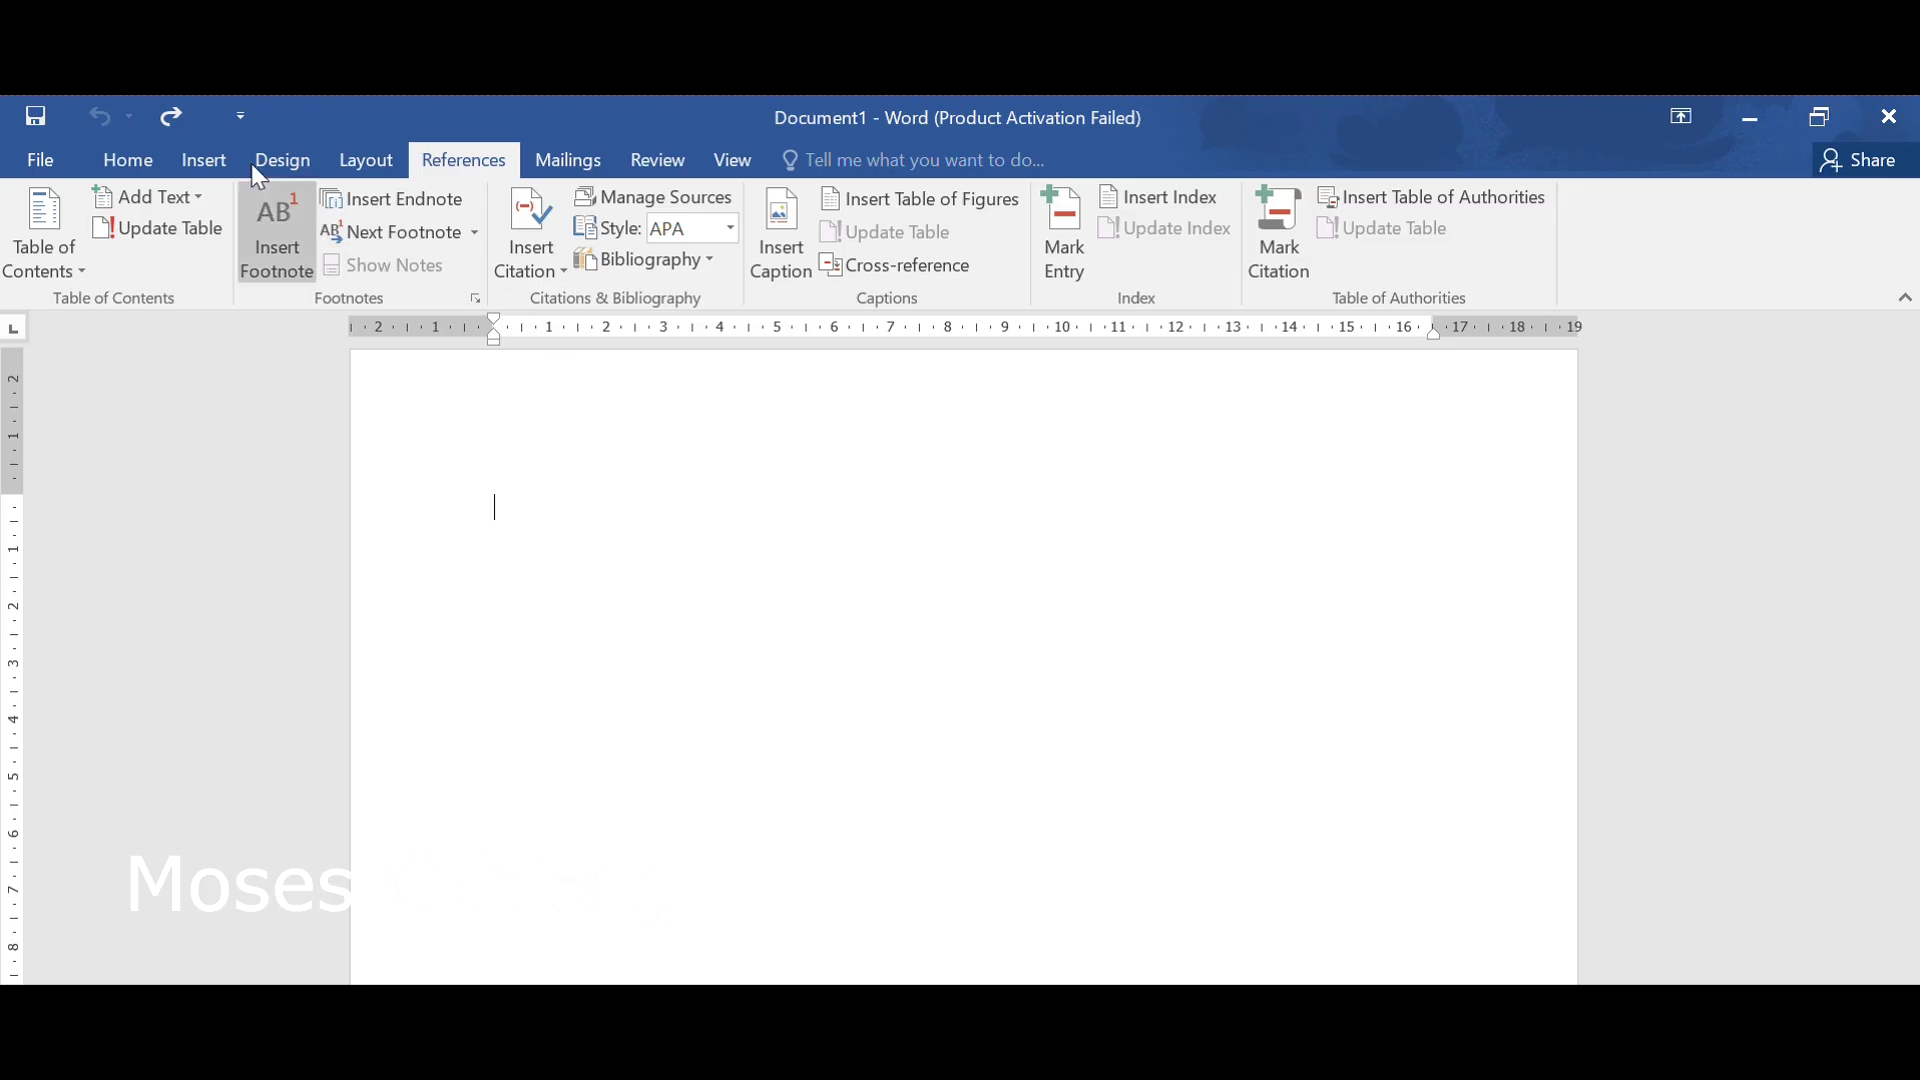
click(127, 161)
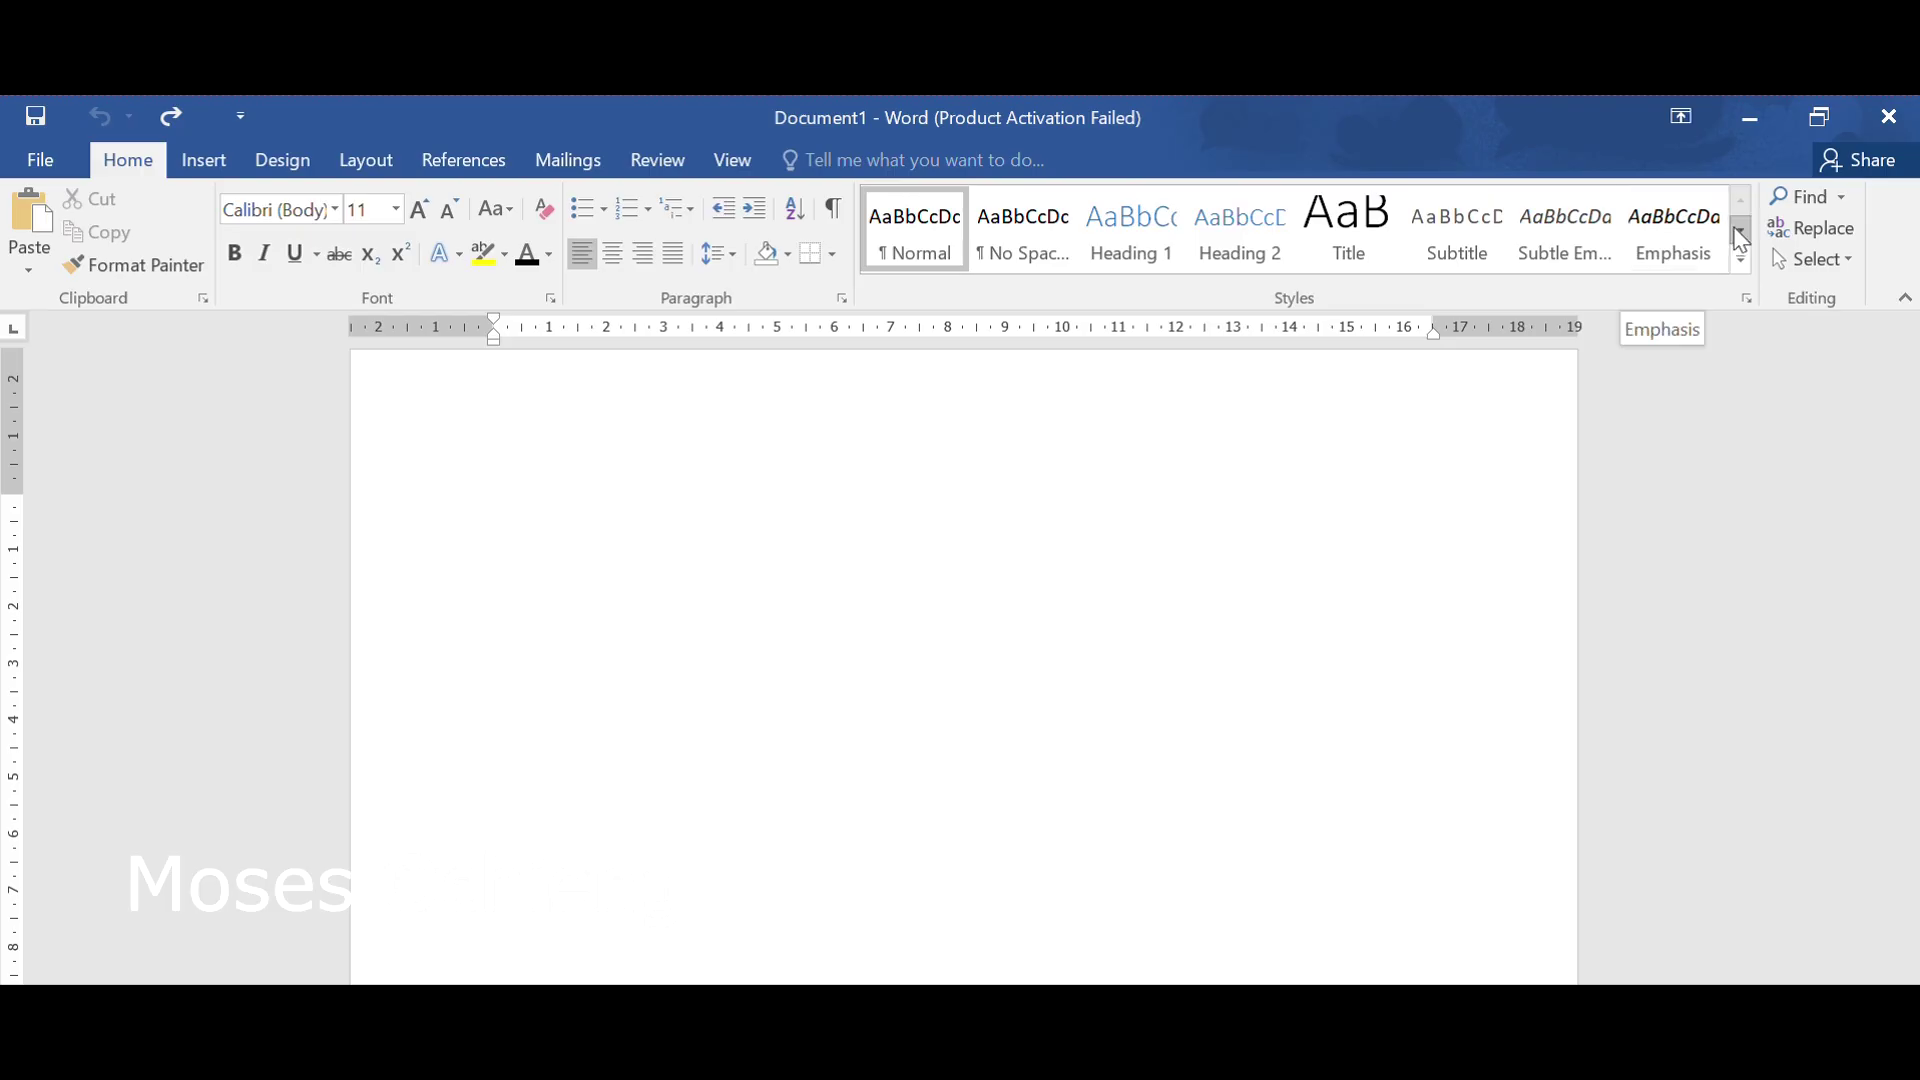
click(1736, 230)
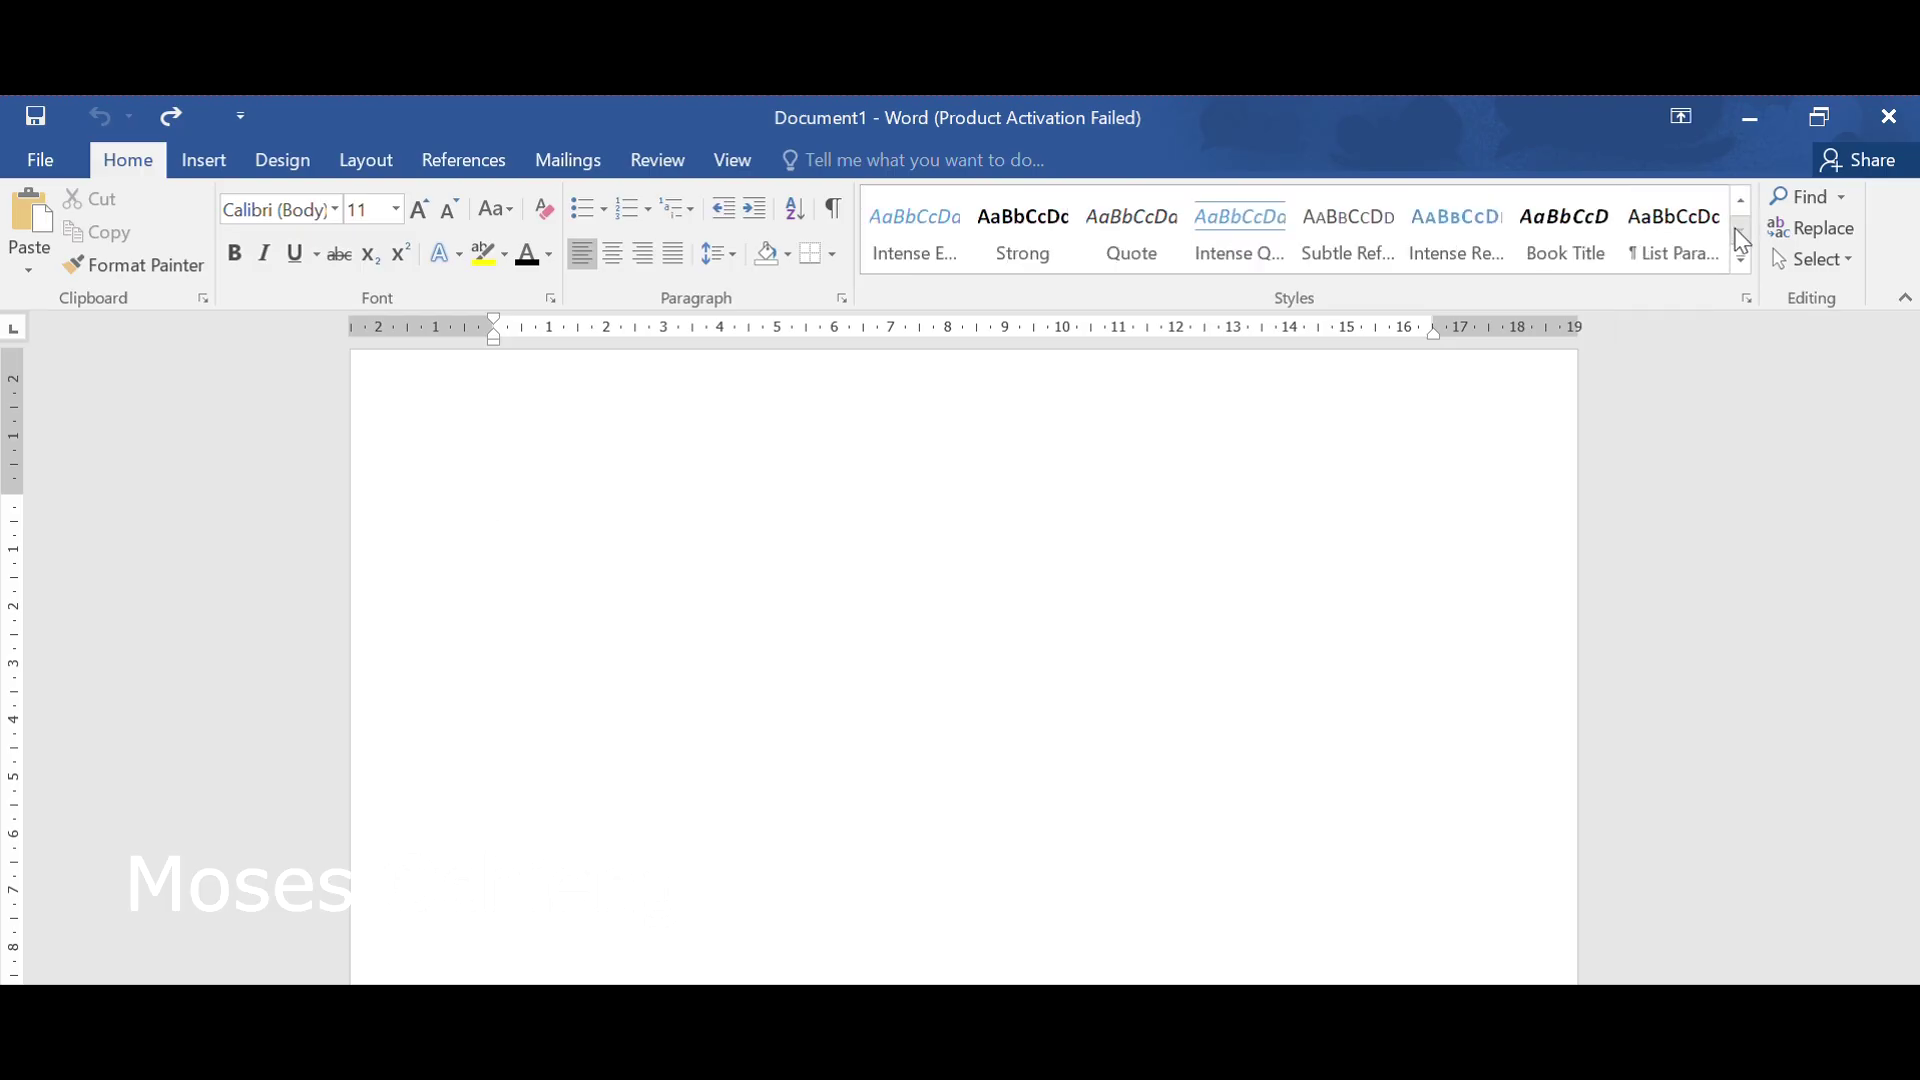
click(1740, 199)
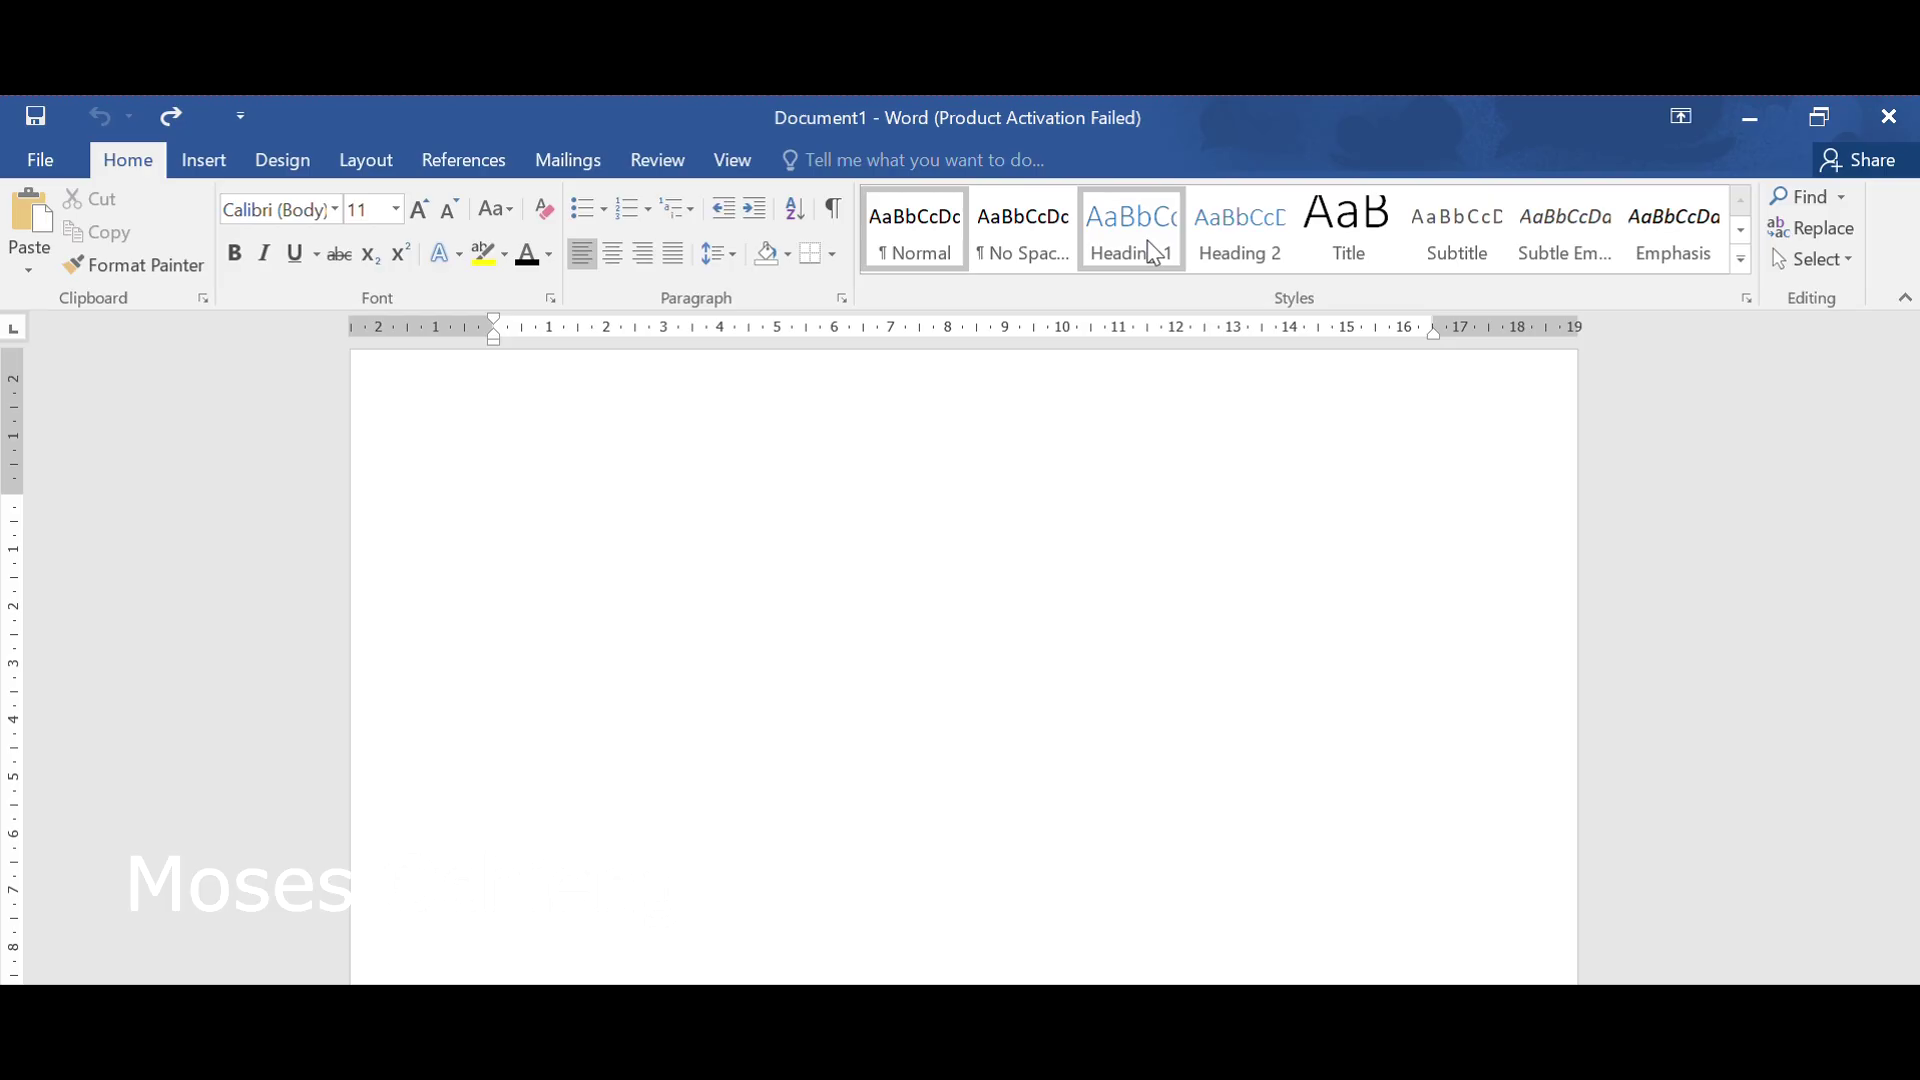
Apply the Heading 1 style to the empty paragraph and rename that style Level 1.
right_click(1153, 253)
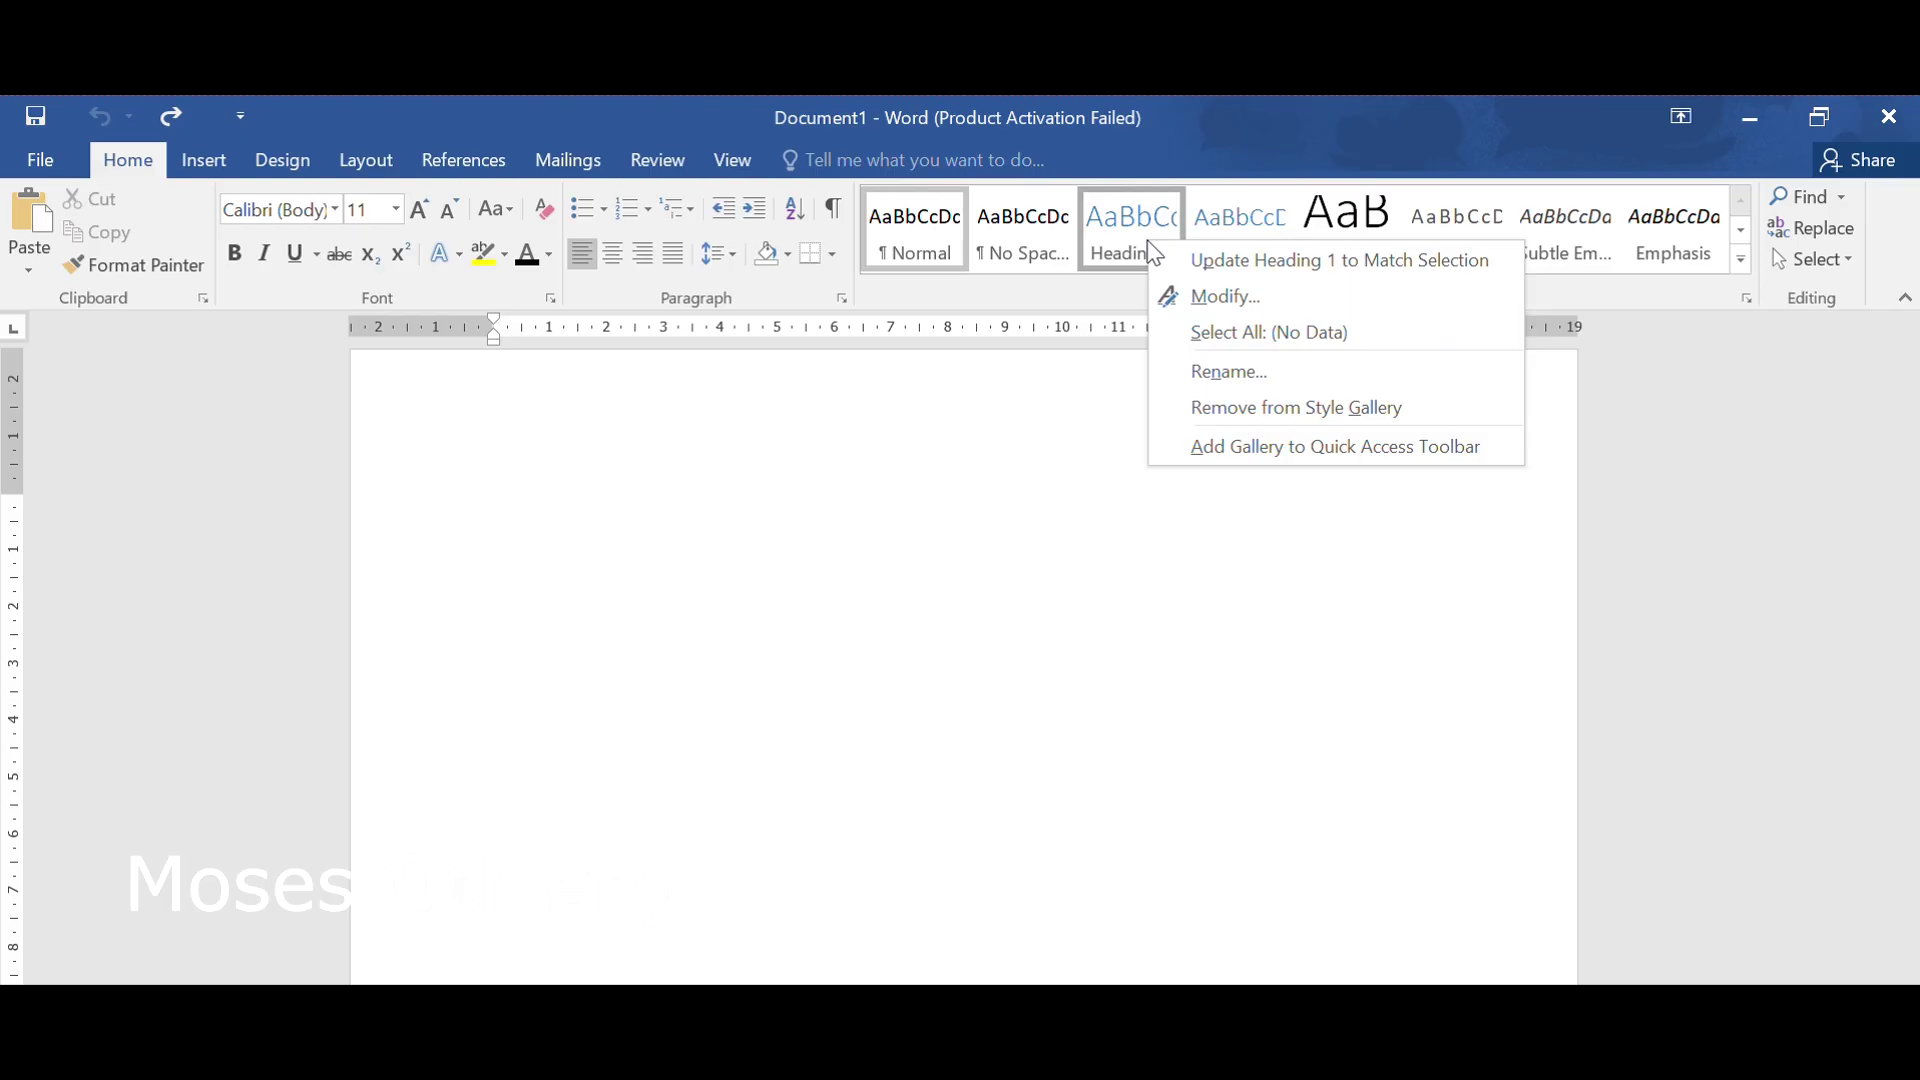
click(1128, 228)
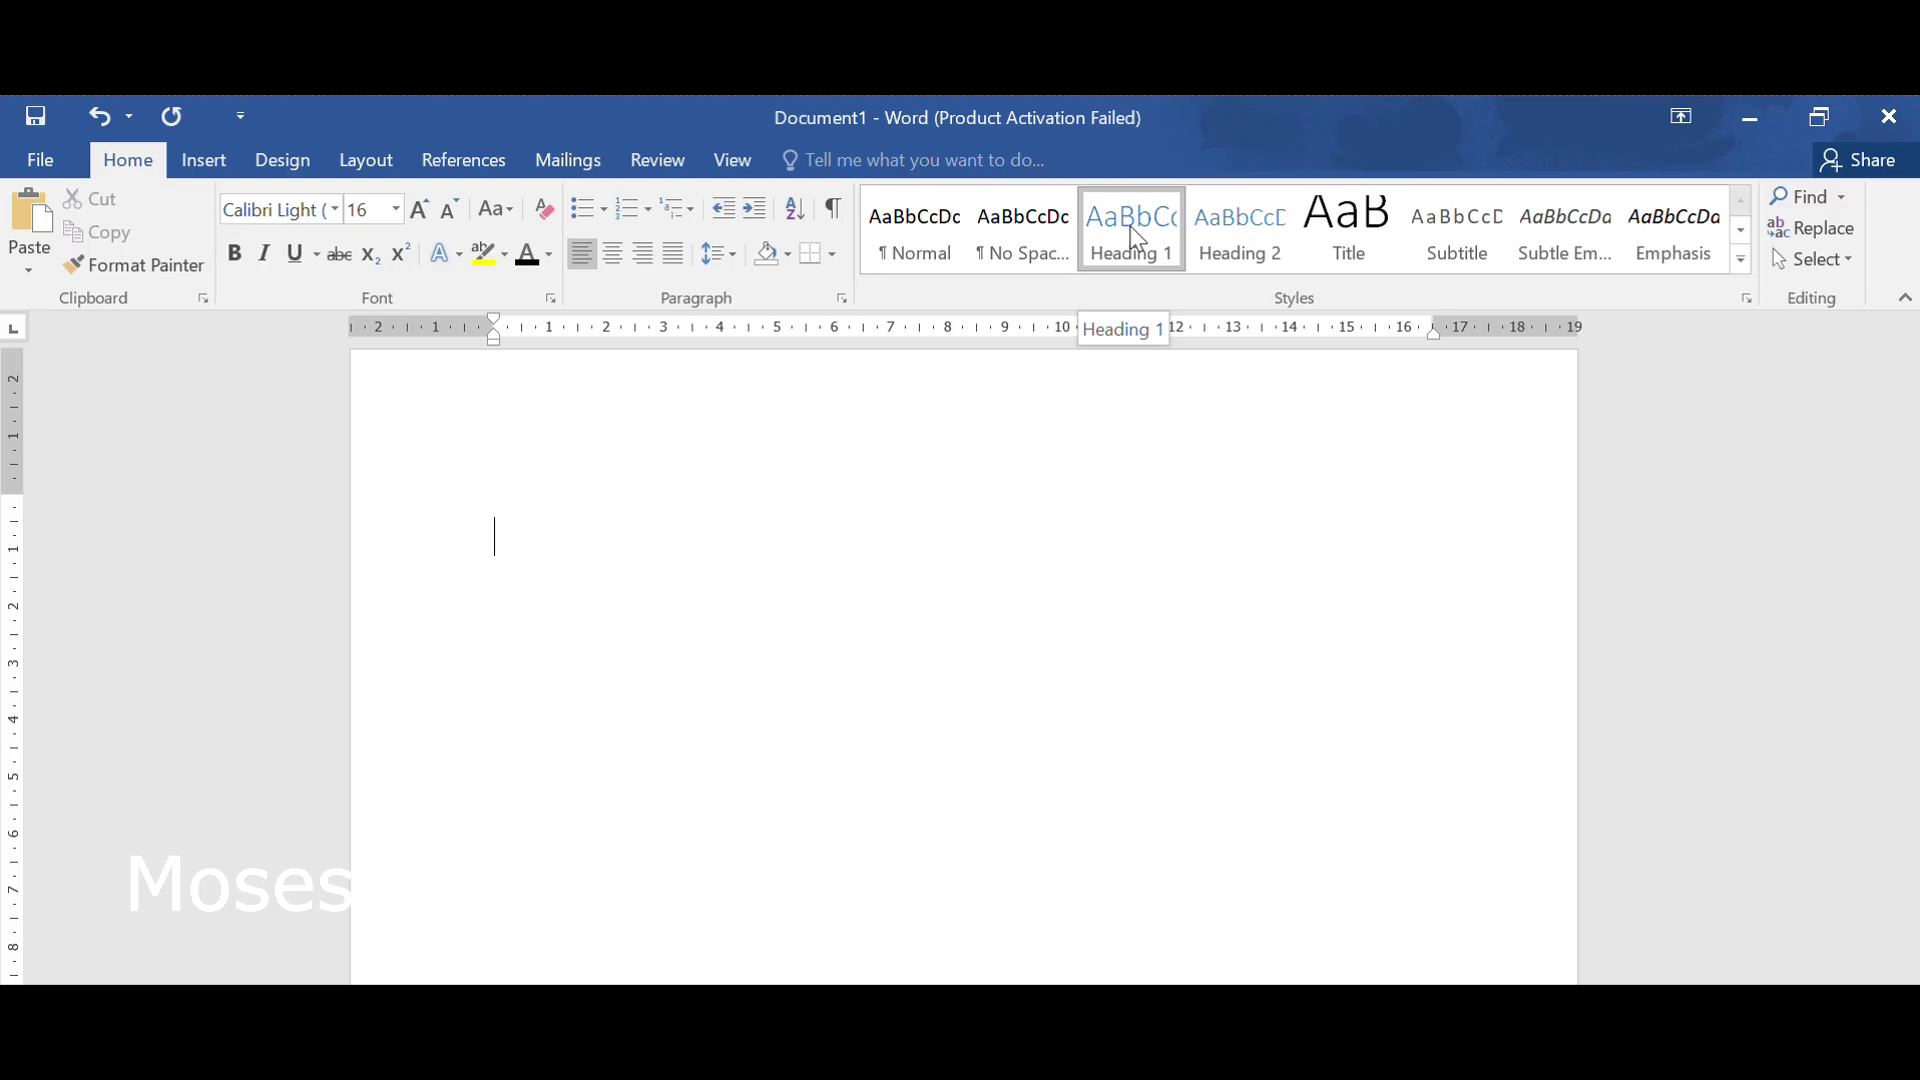
right_click(1137, 237)
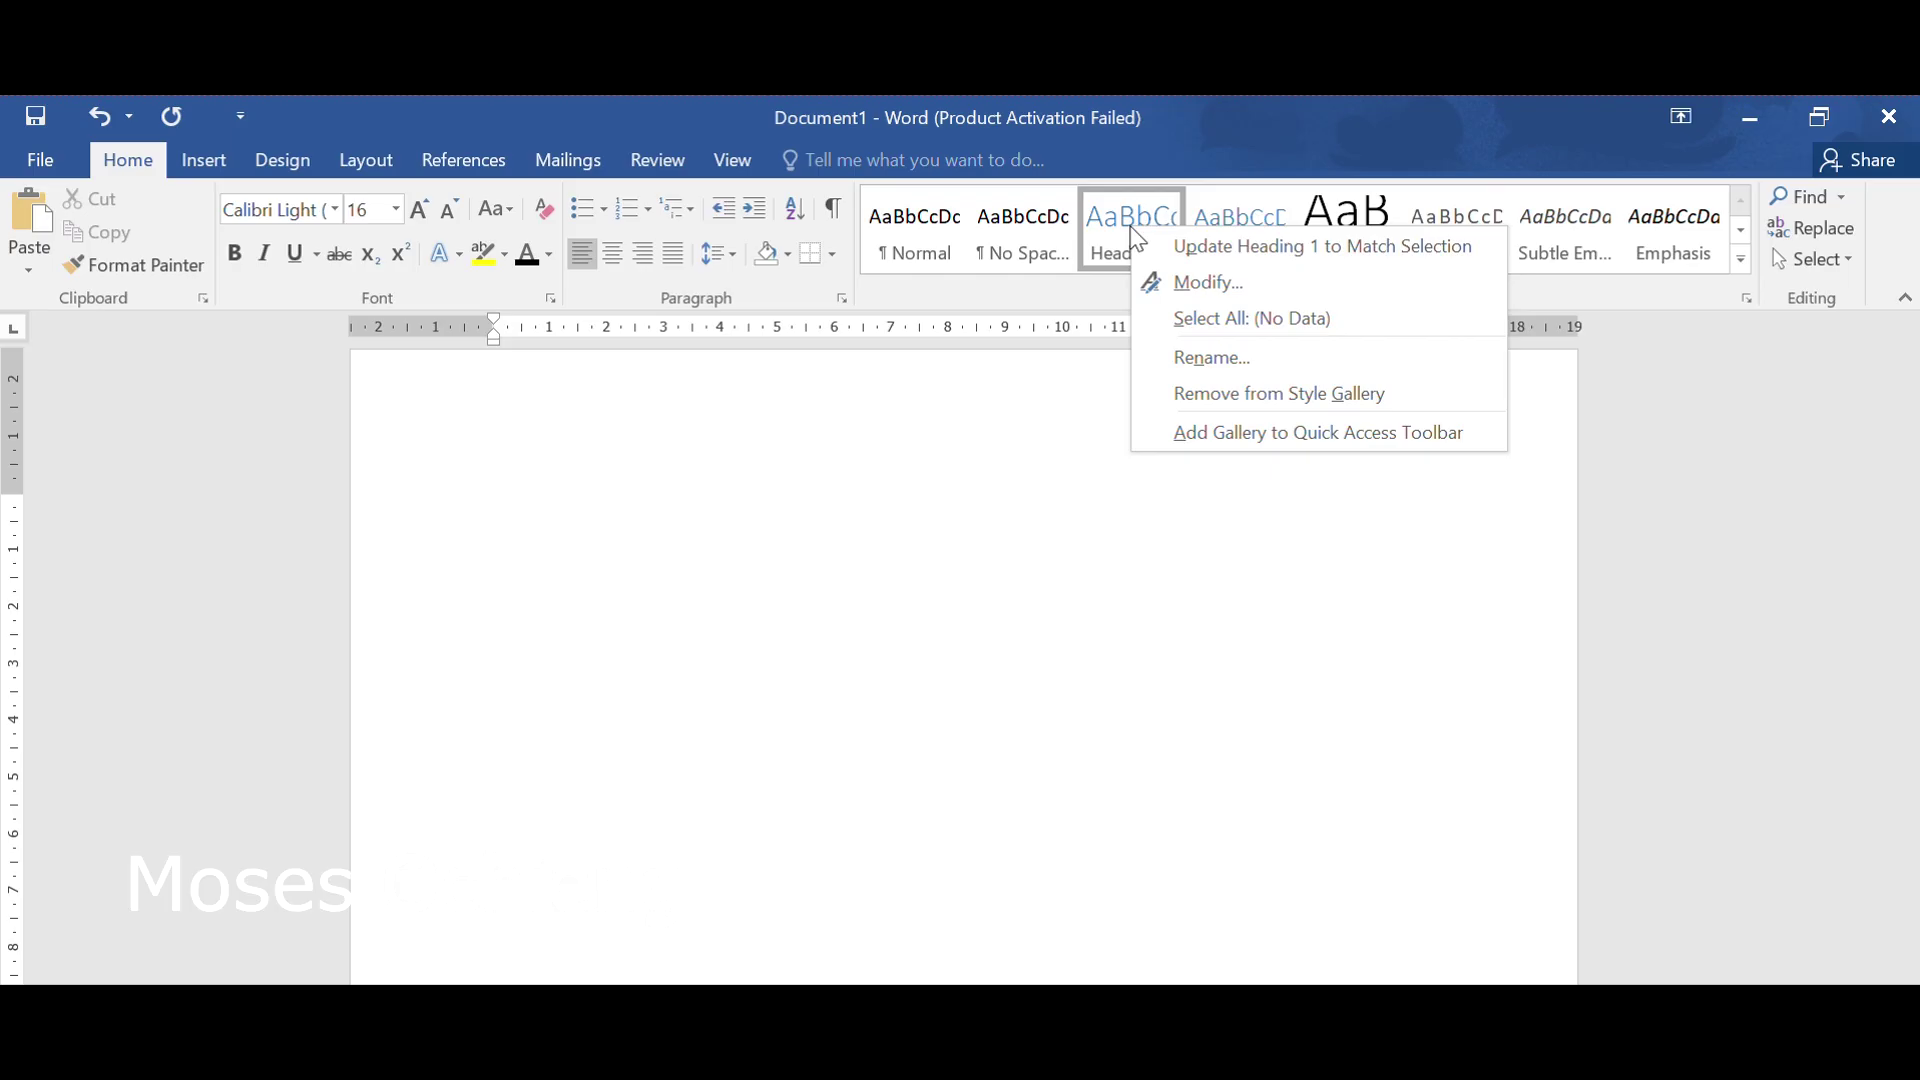
click(1173, 284)
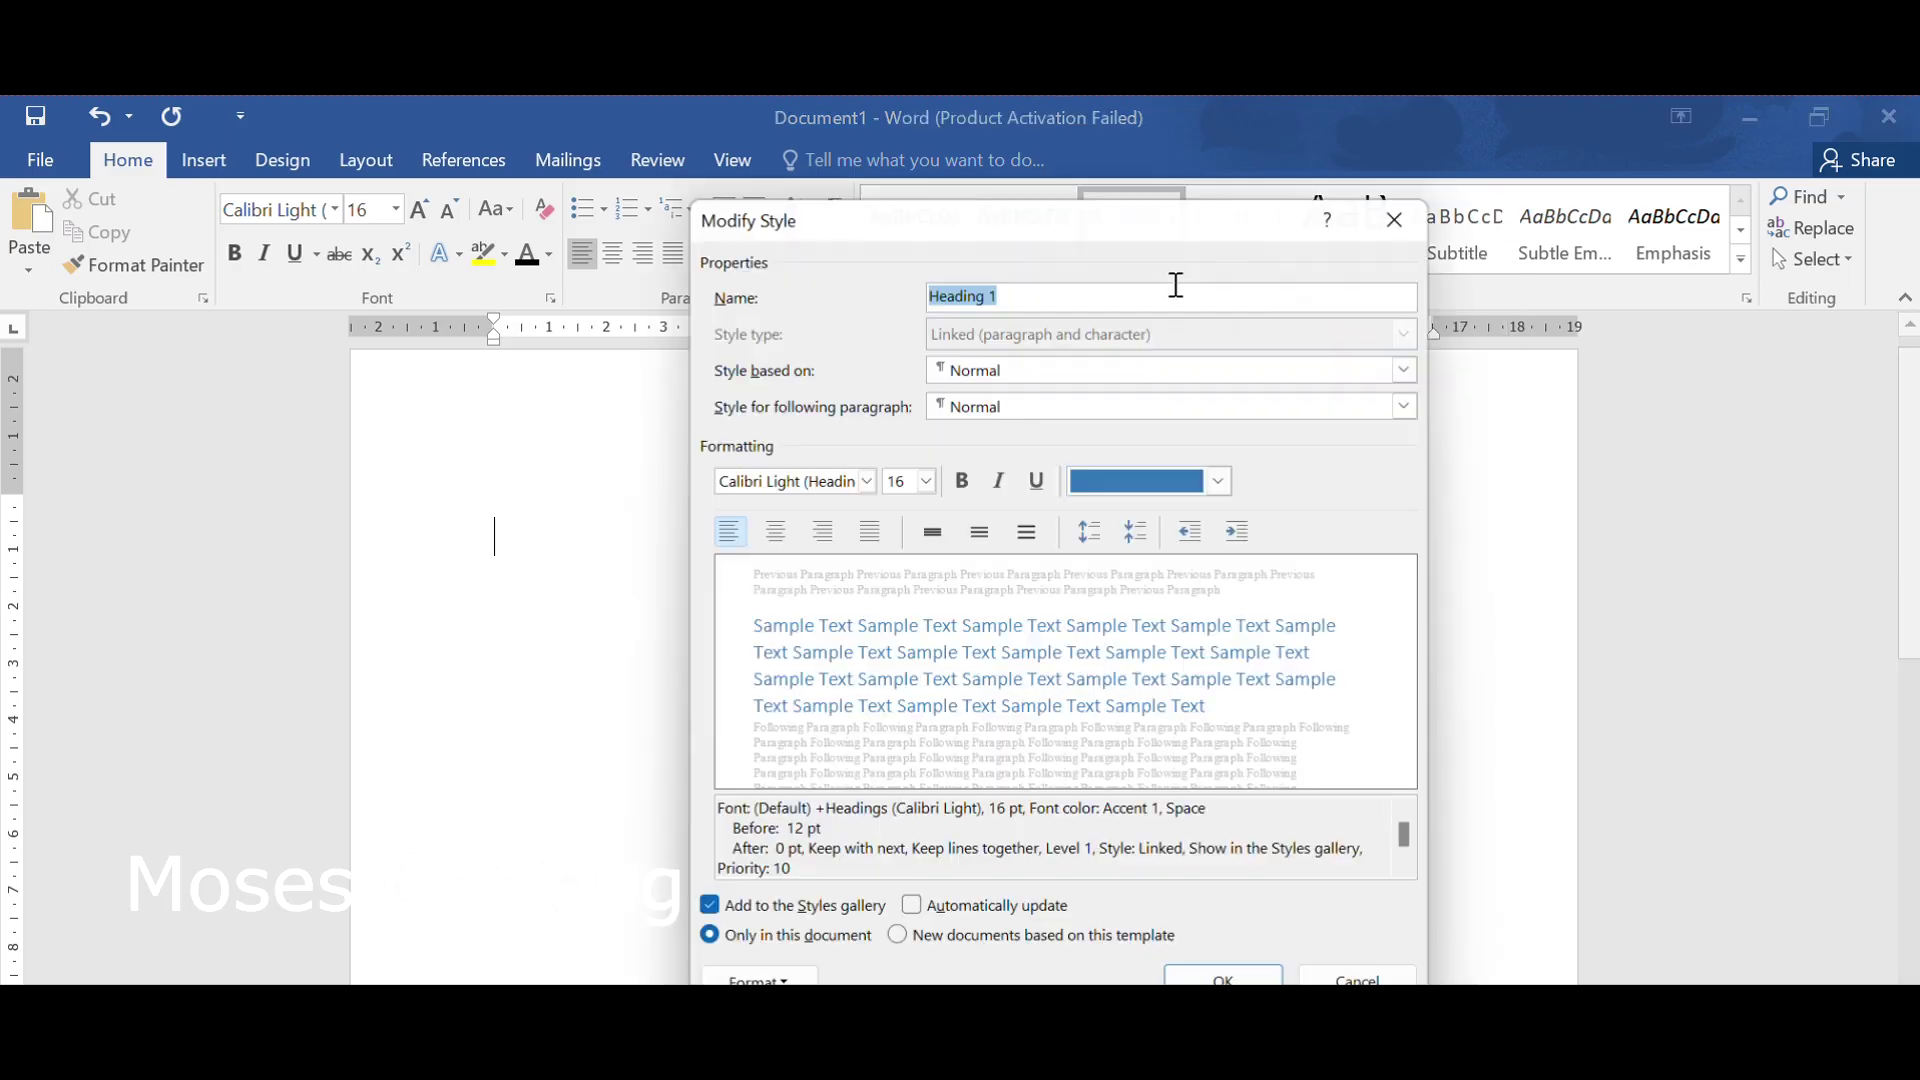
click(1062, 286)
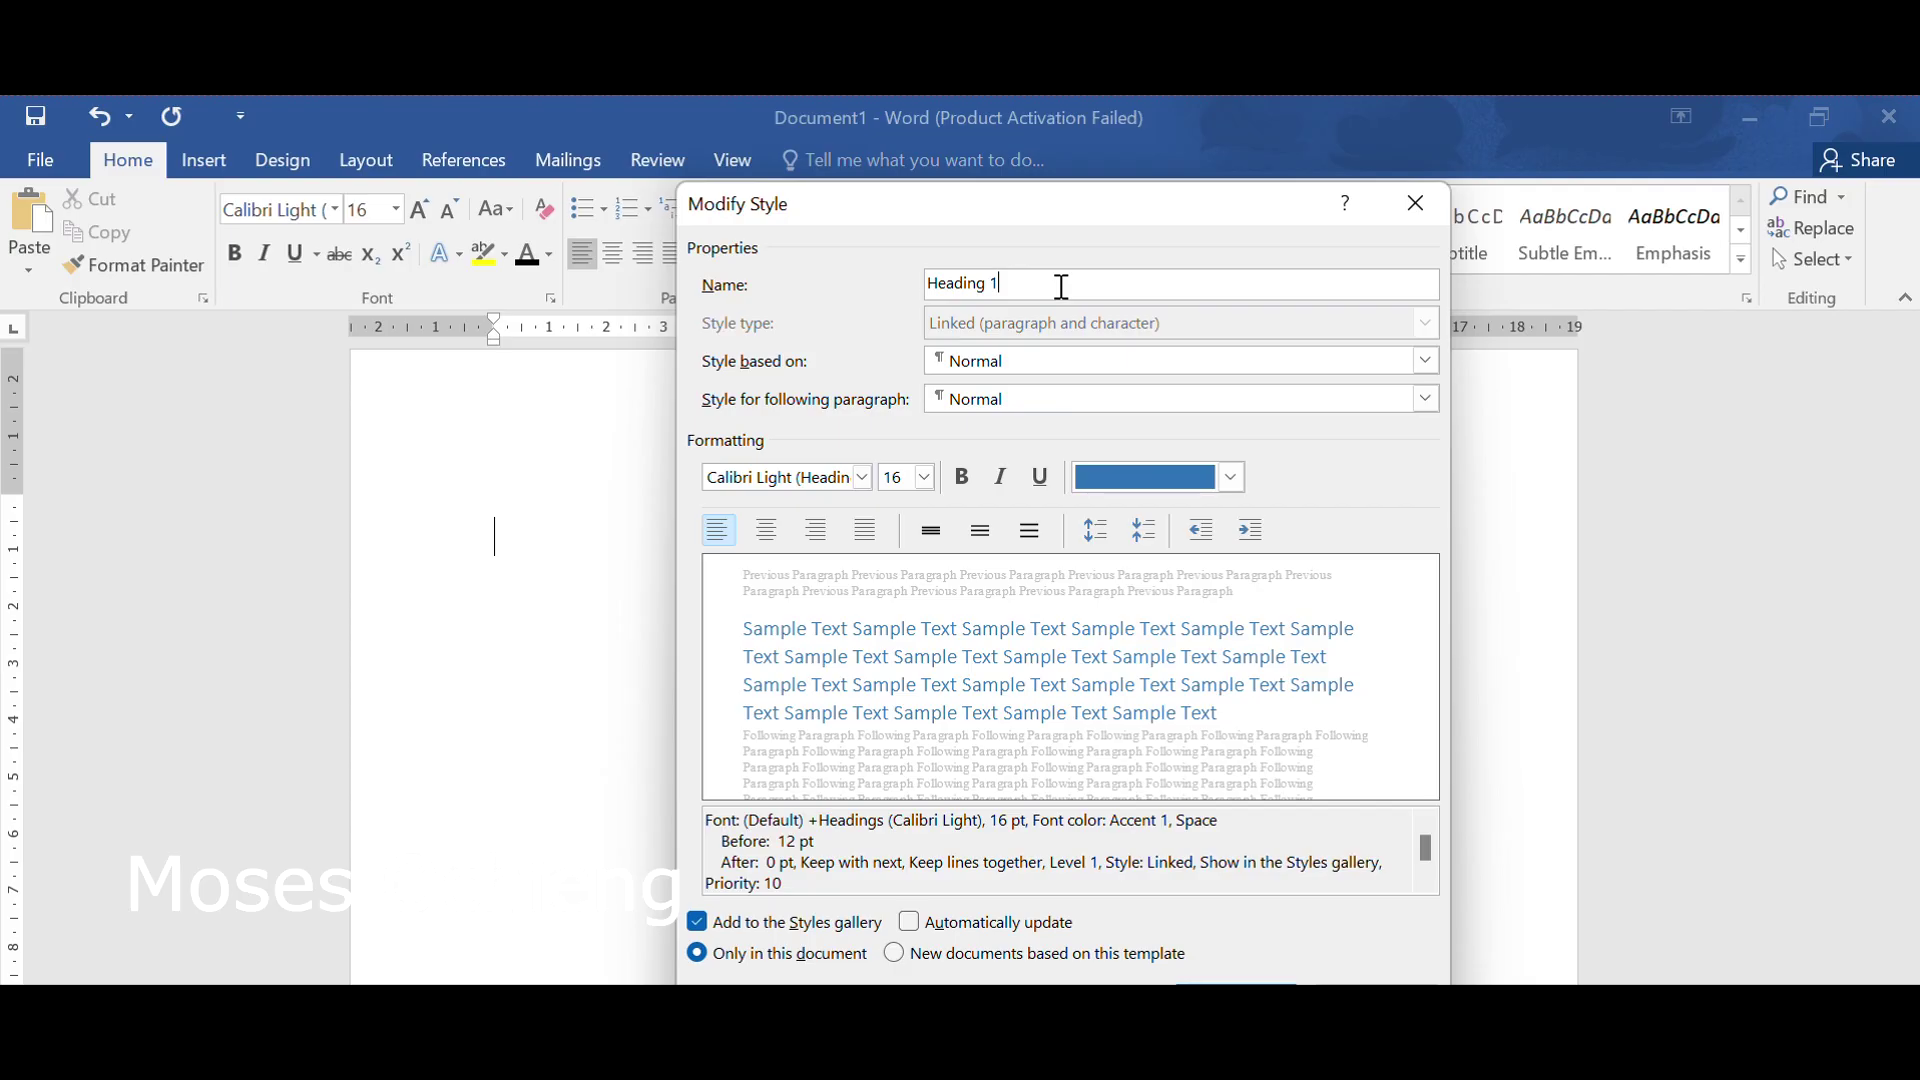
key(BackSpace)
key(BackSpace)
key(BackSpace)
key(BackSpace)
key(BackSpace)
key(BackSpace)
key(BackSpace)
key(BackSpace)
key(BackSpace)
text(Level 1)
Set the Level 1 style's font to Times New Roman, 12 pt, bold.
click(862, 476)
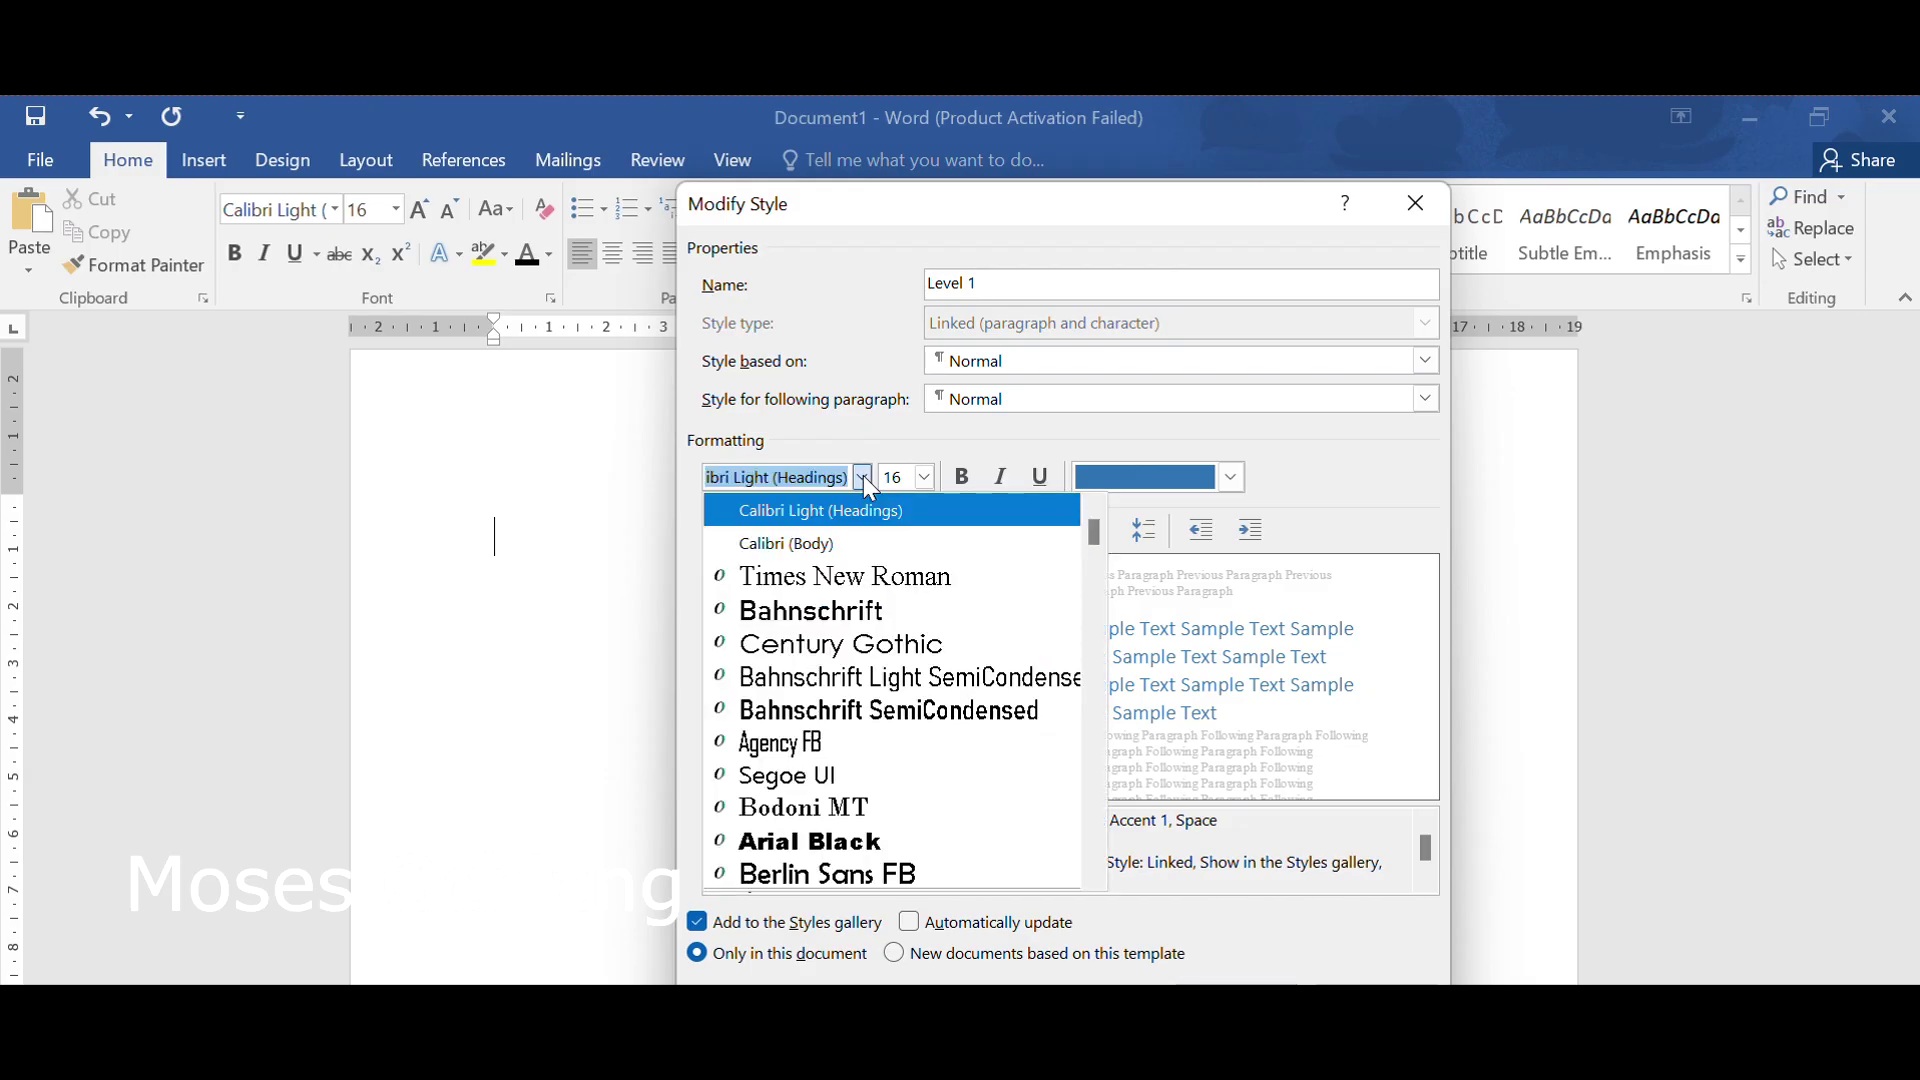
click(845, 576)
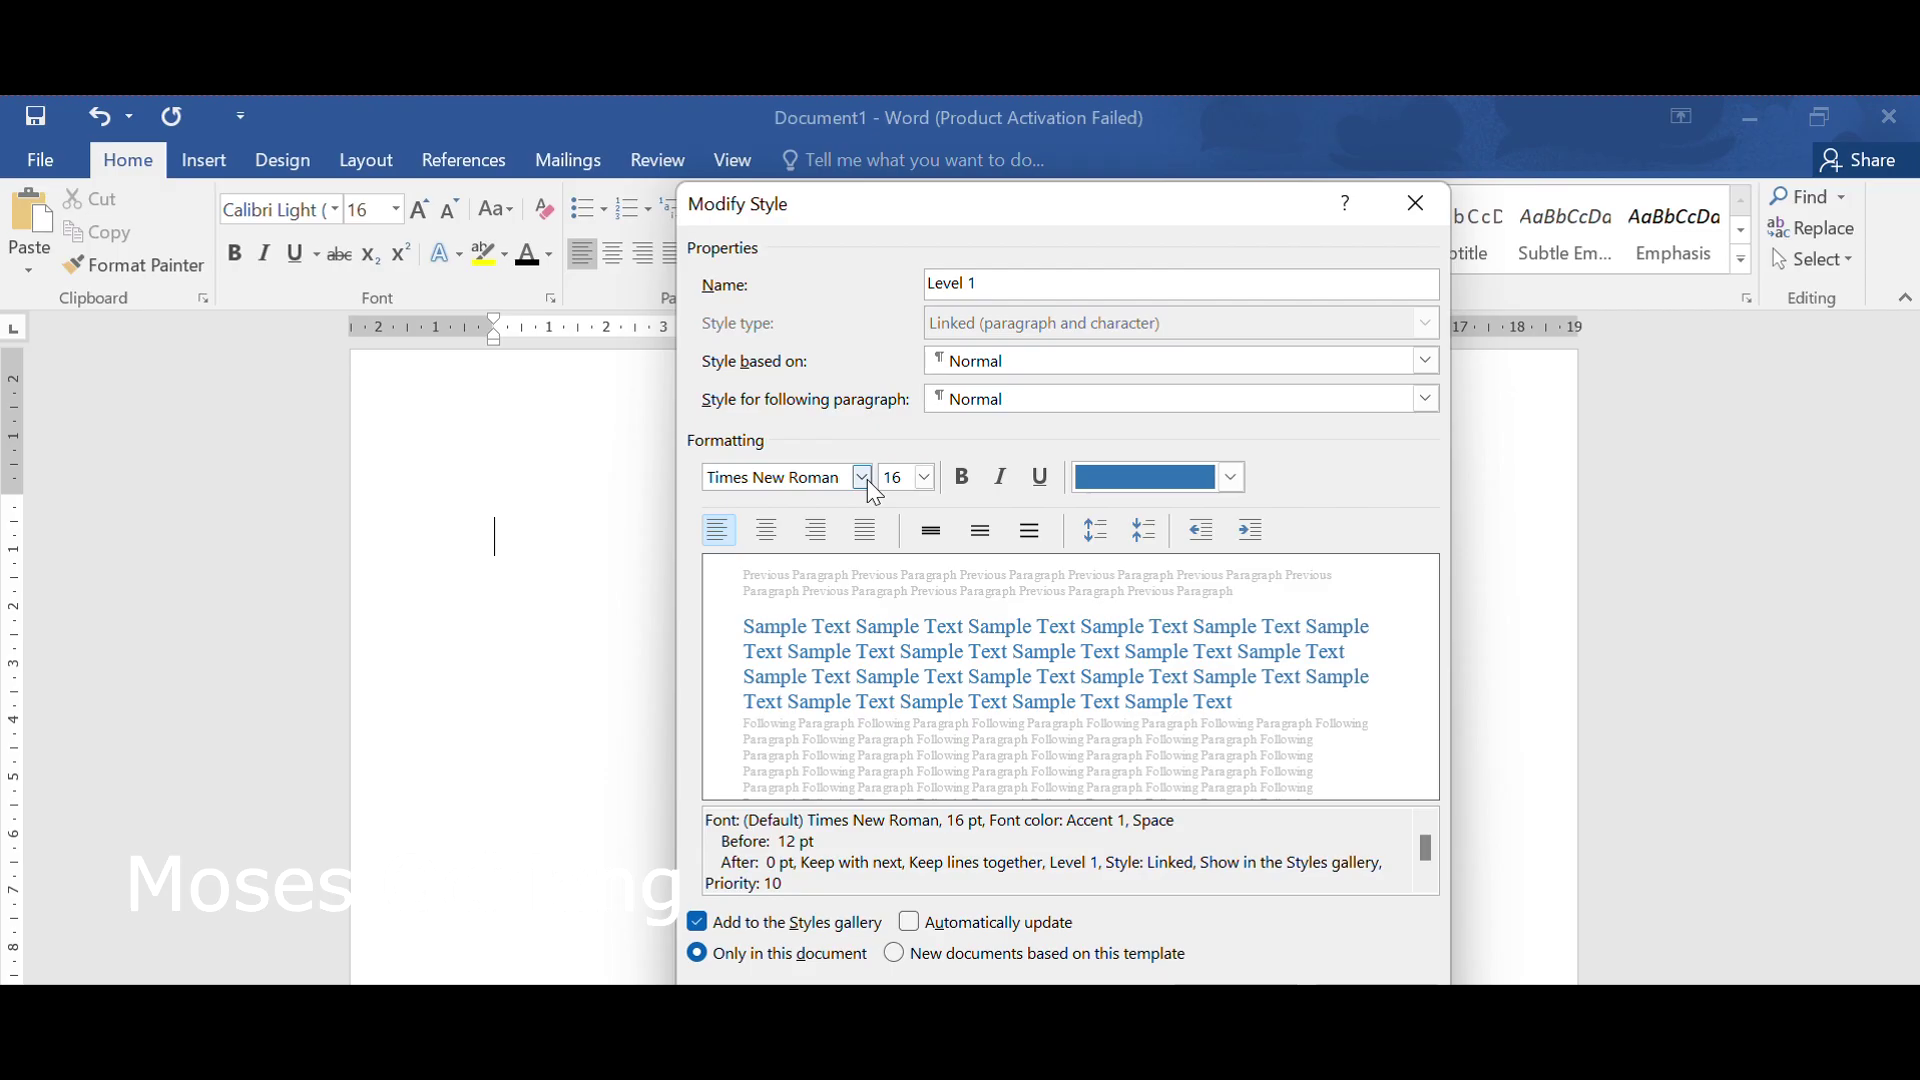
click(925, 479)
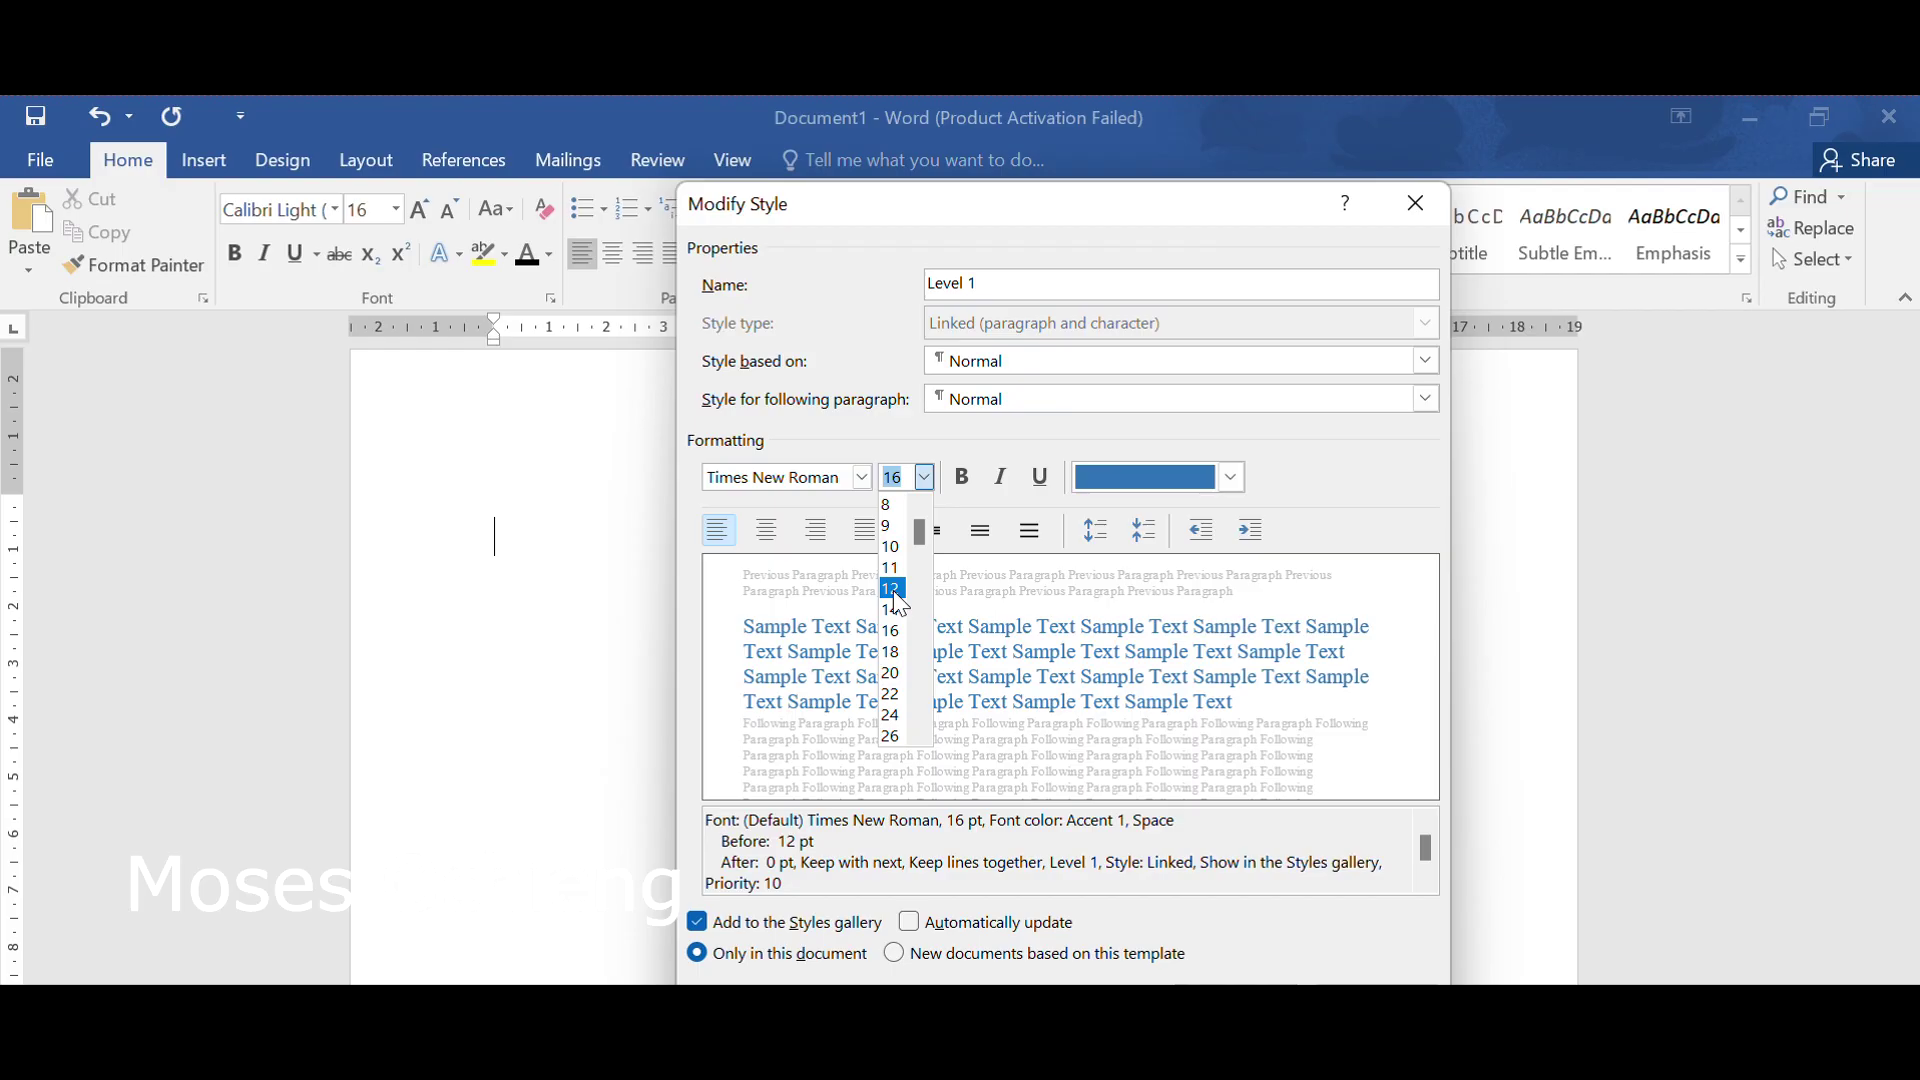
click(895, 590)
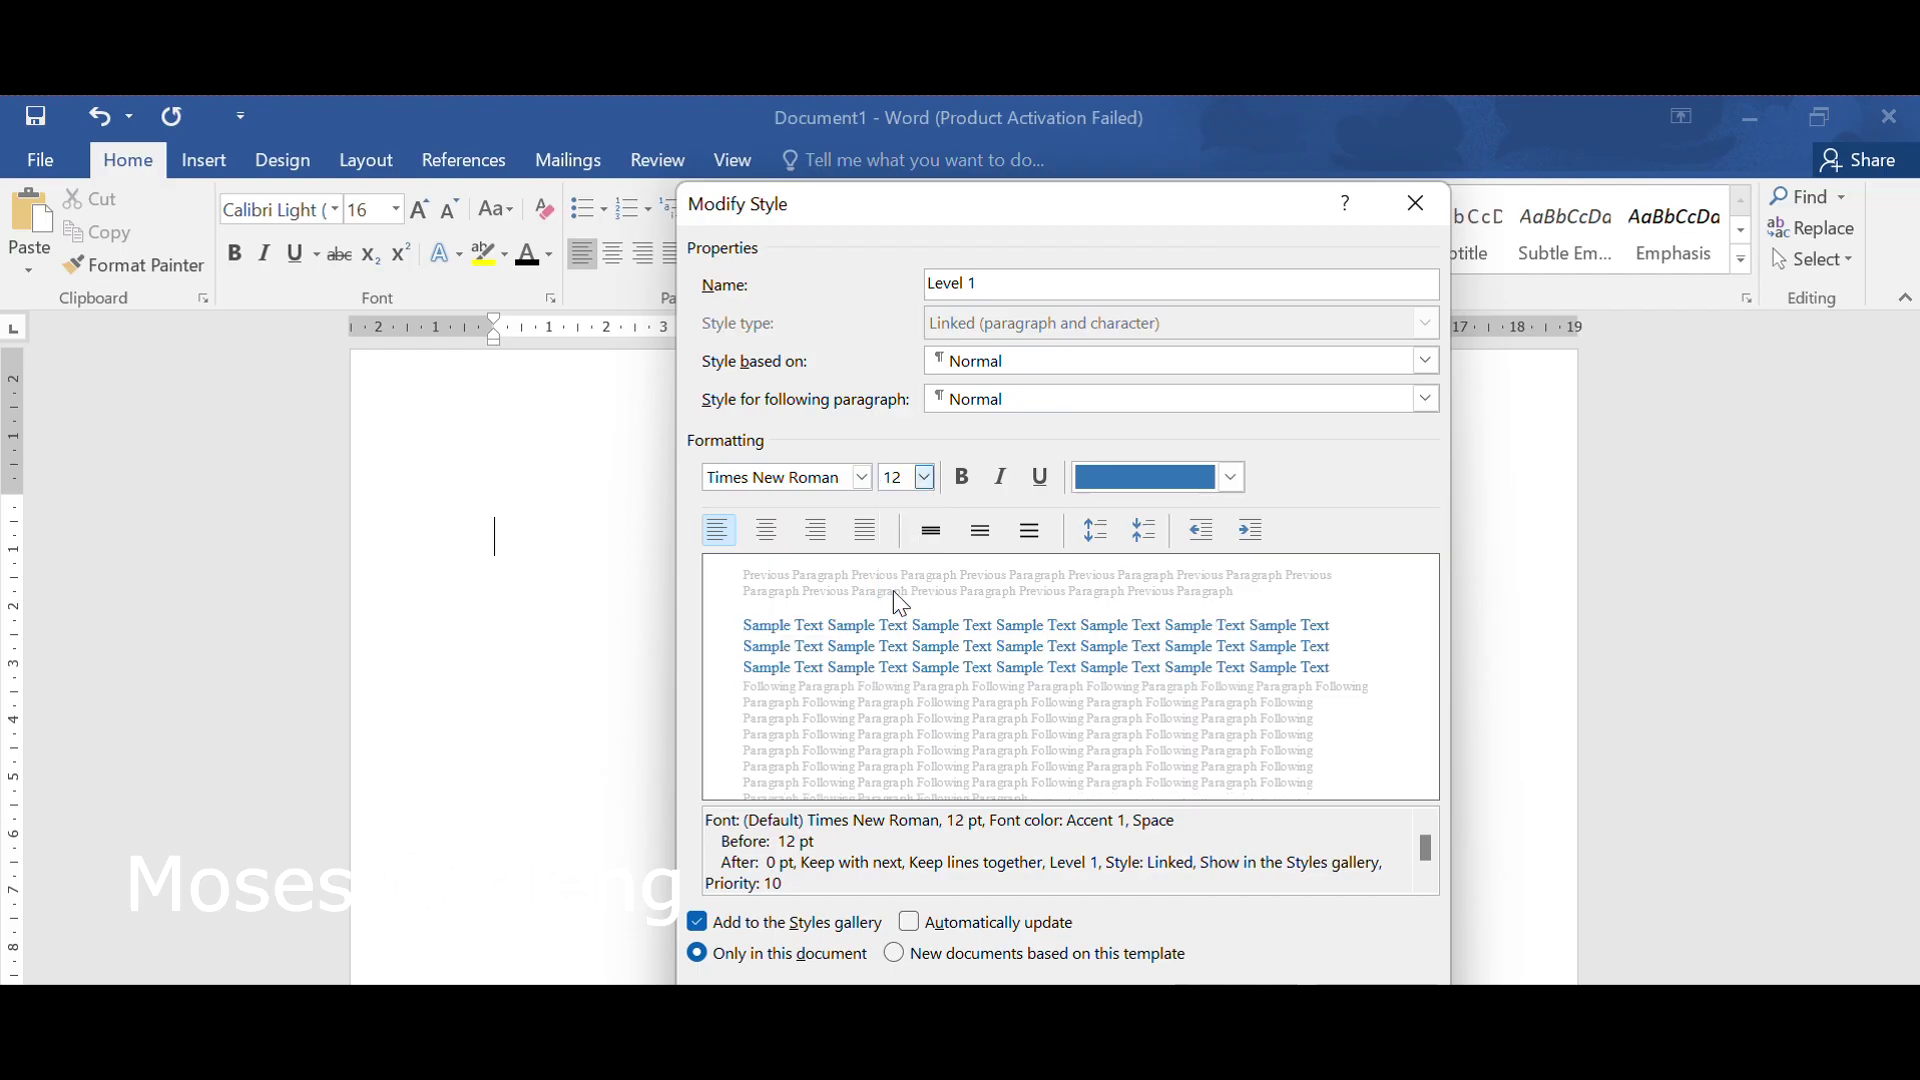
click(964, 479)
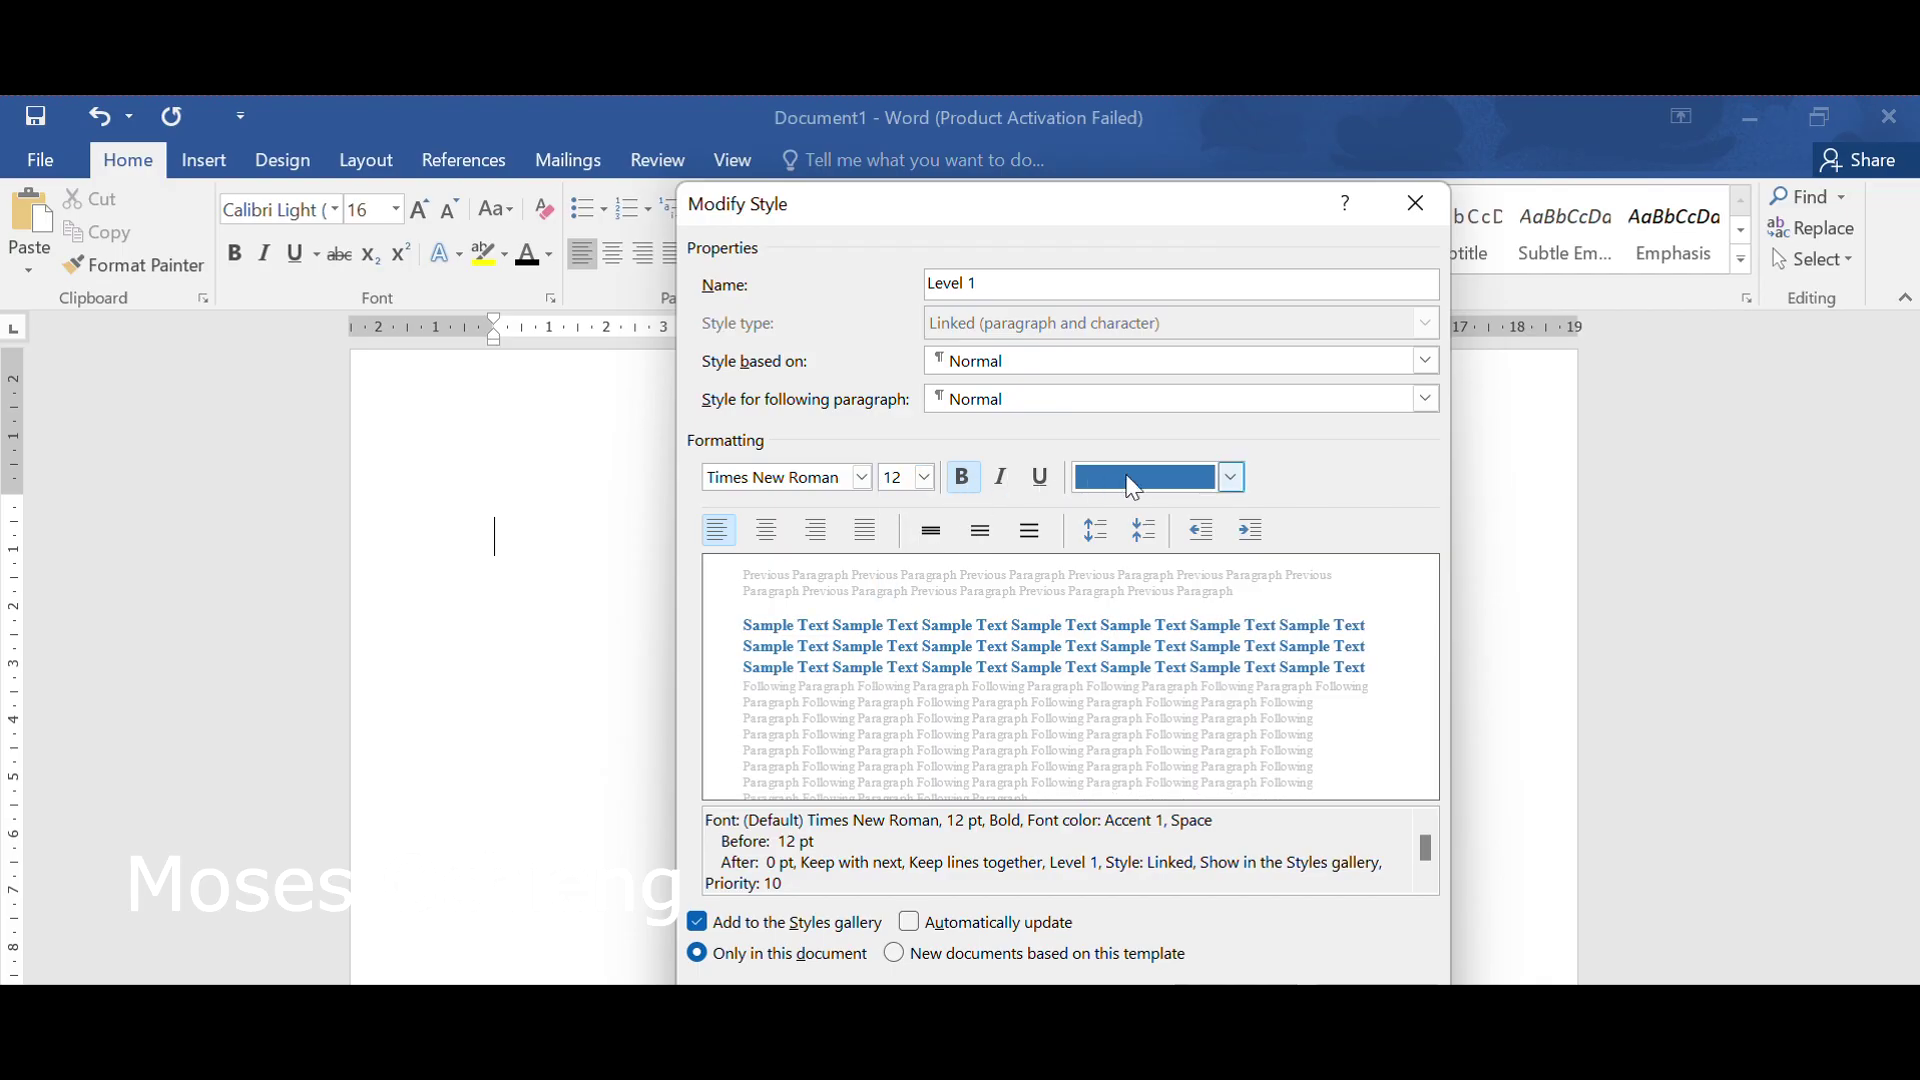
Set the Level 1 style's font color to Automatic, center its alignment, and save the style changes.
click(1233, 478)
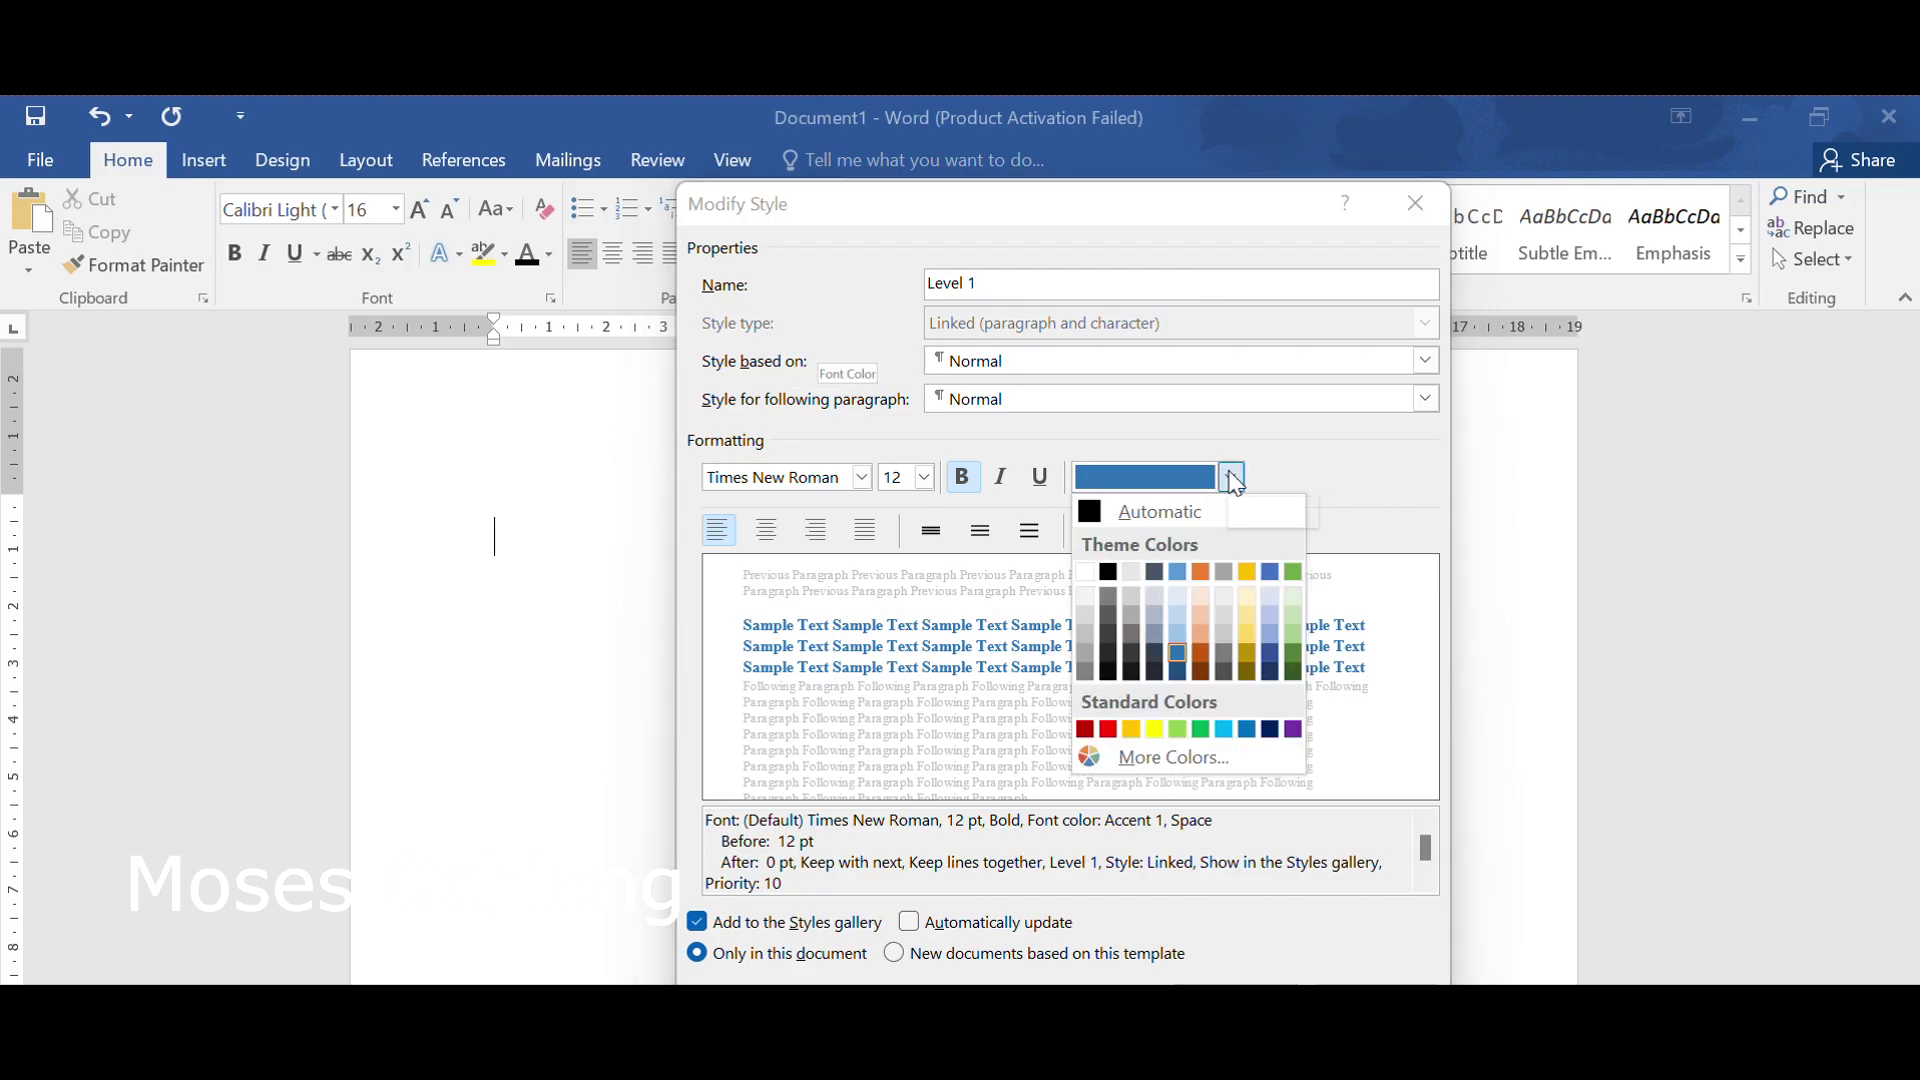
click(1136, 524)
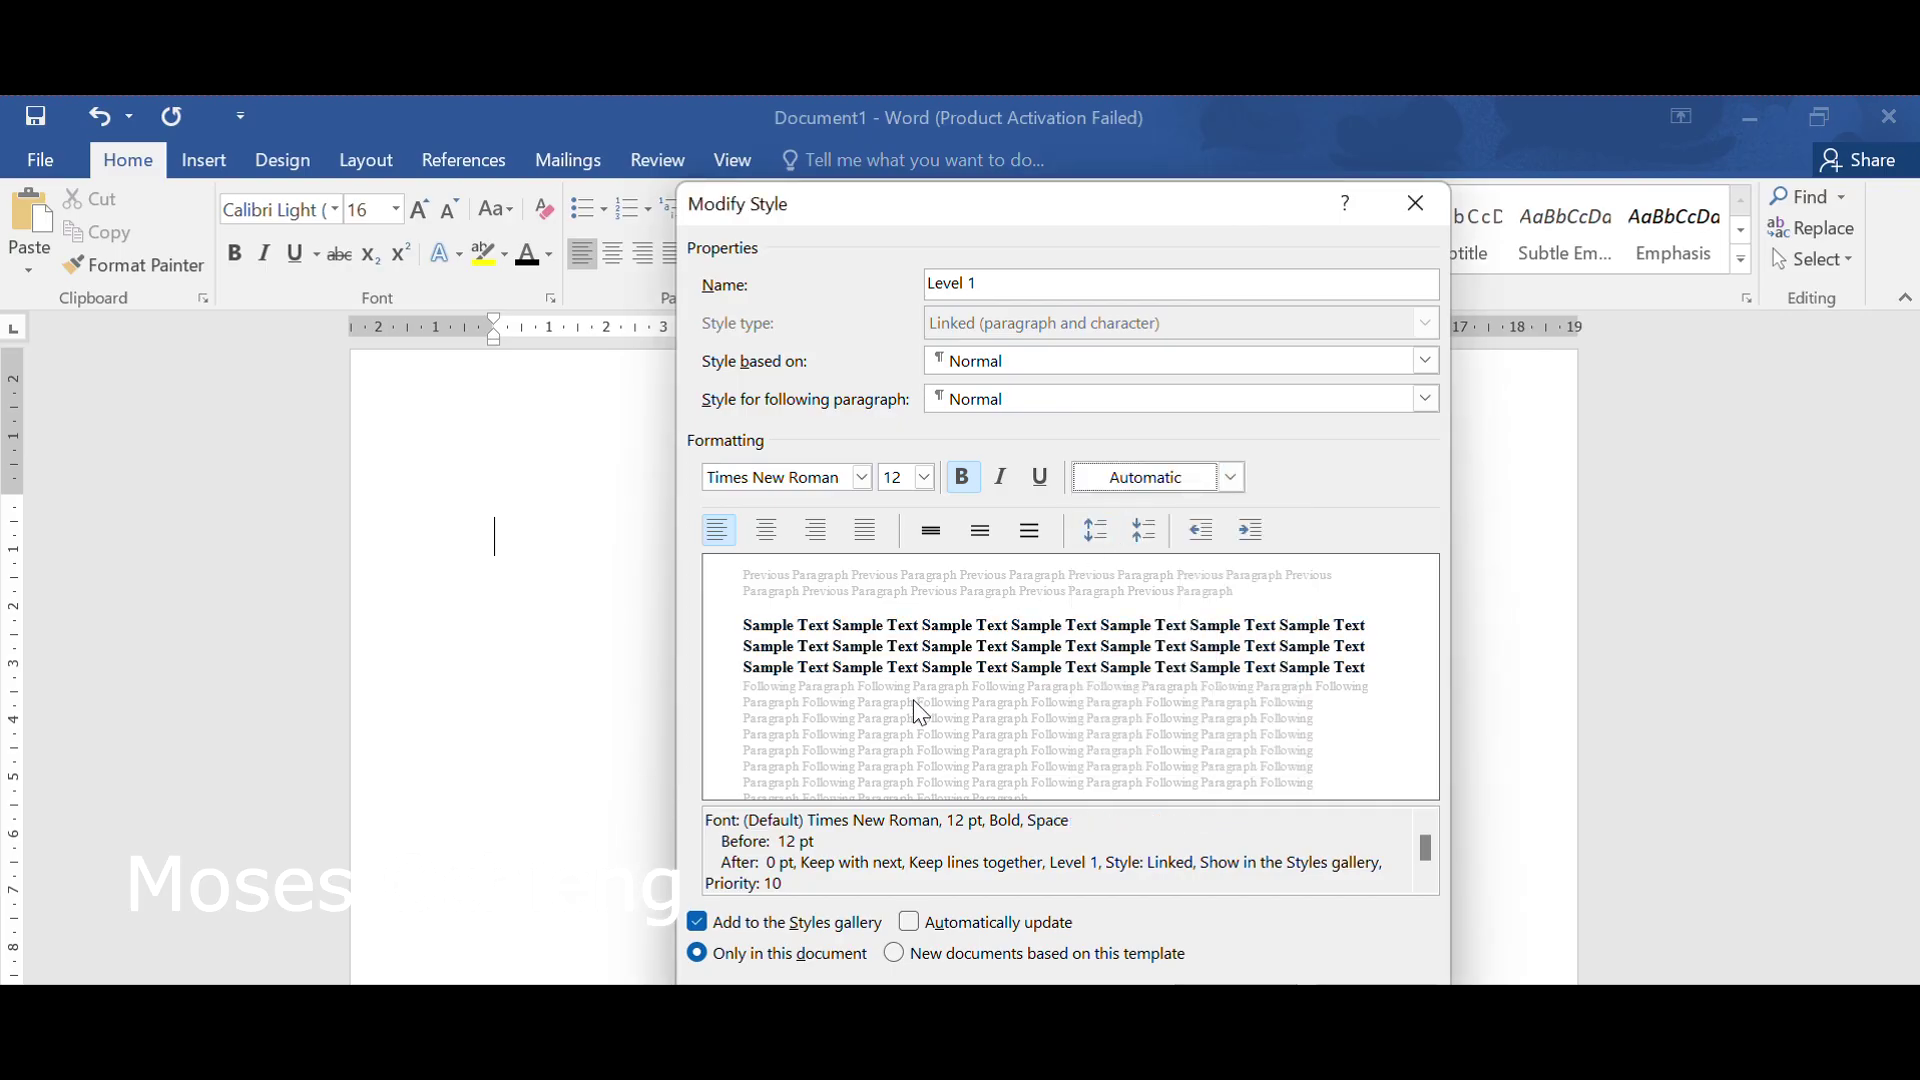
click(773, 545)
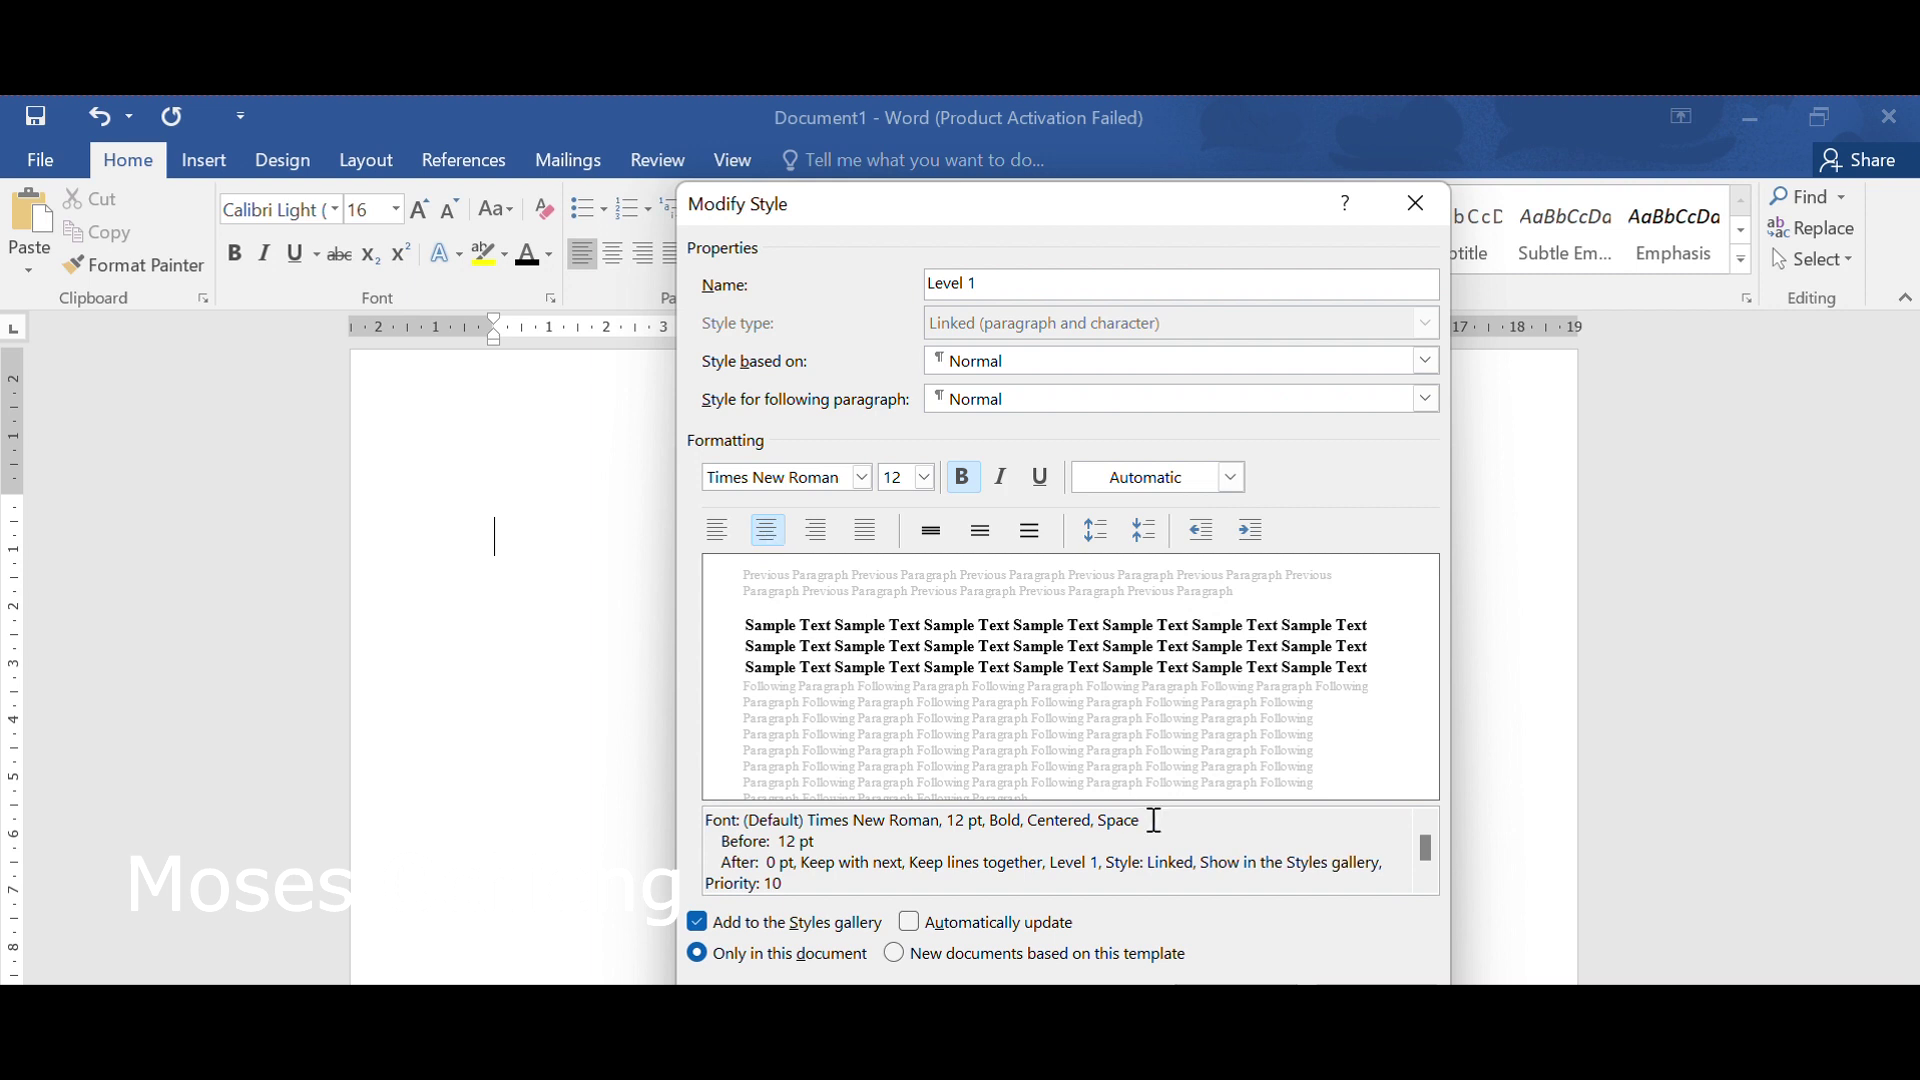
click(1228, 984)
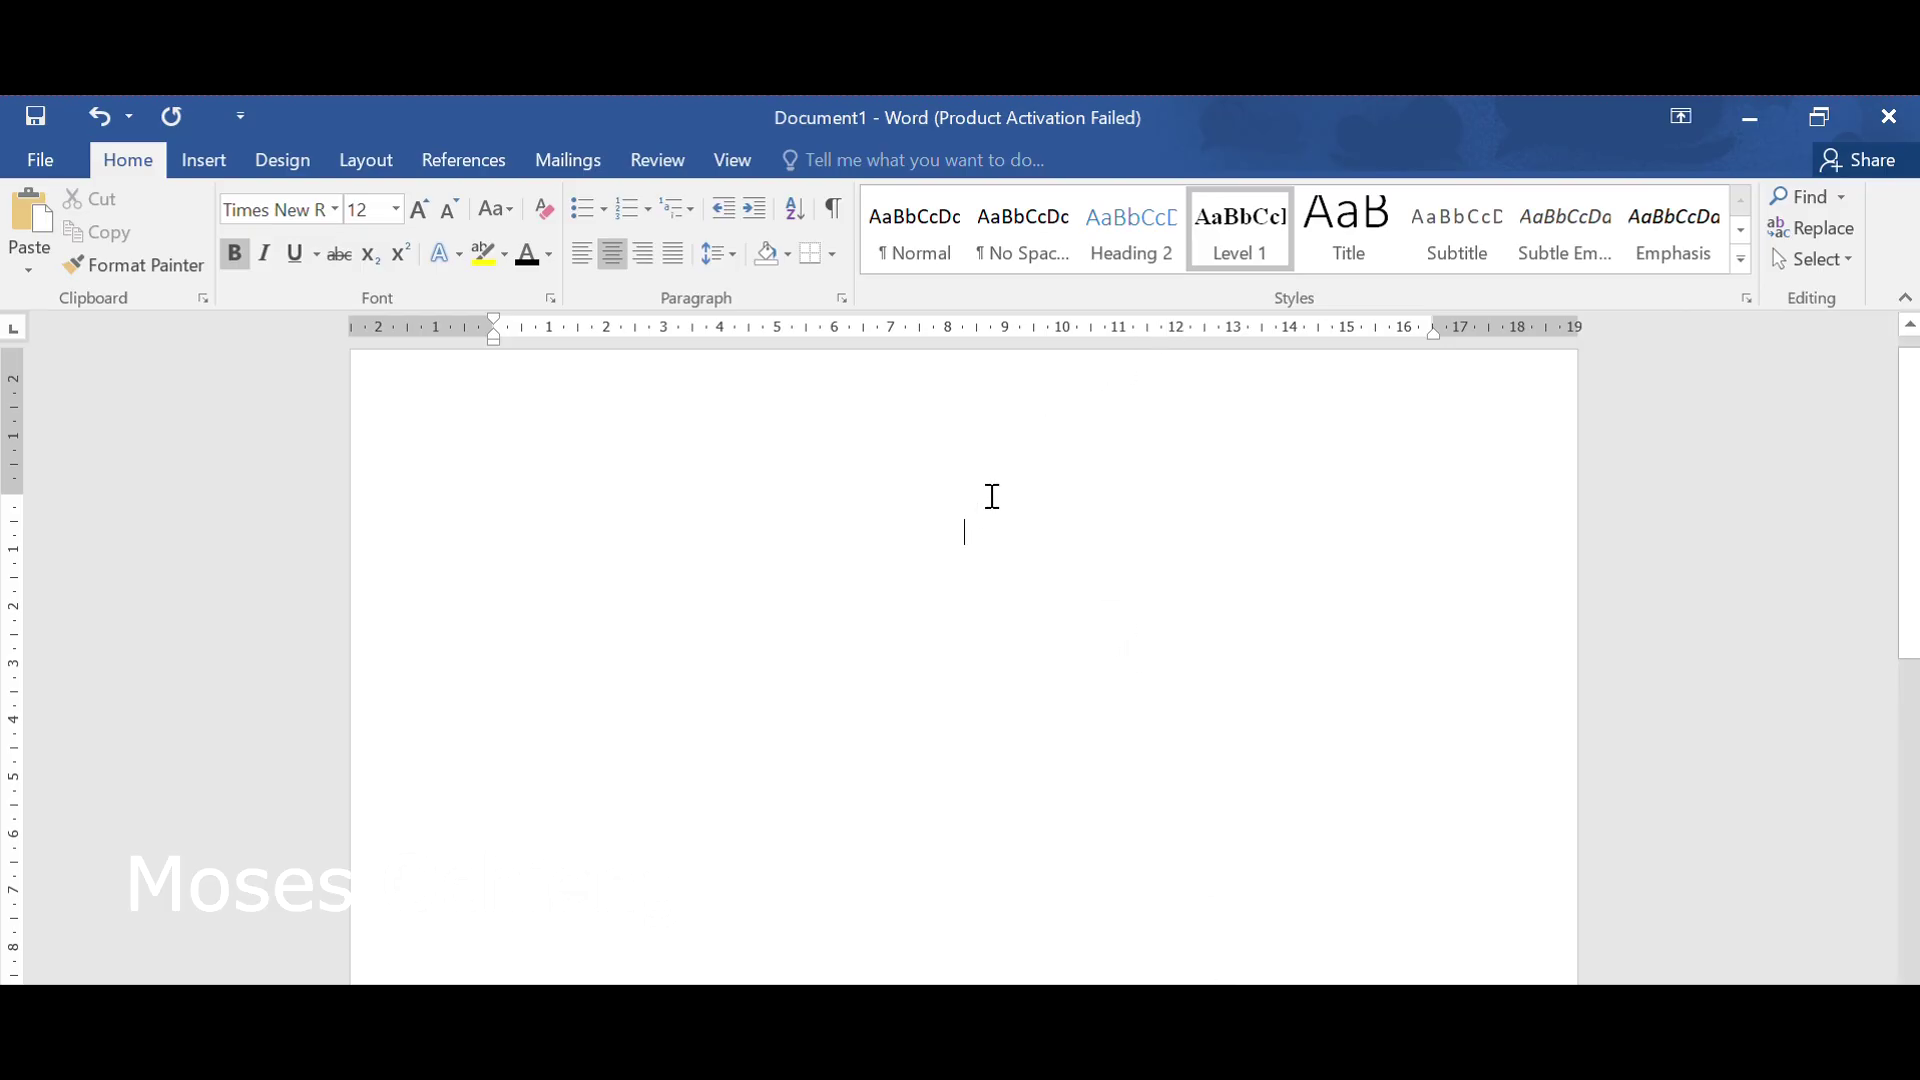
Open the Heading 2 style for modification and rename it Level 2.
right_click(1143, 222)
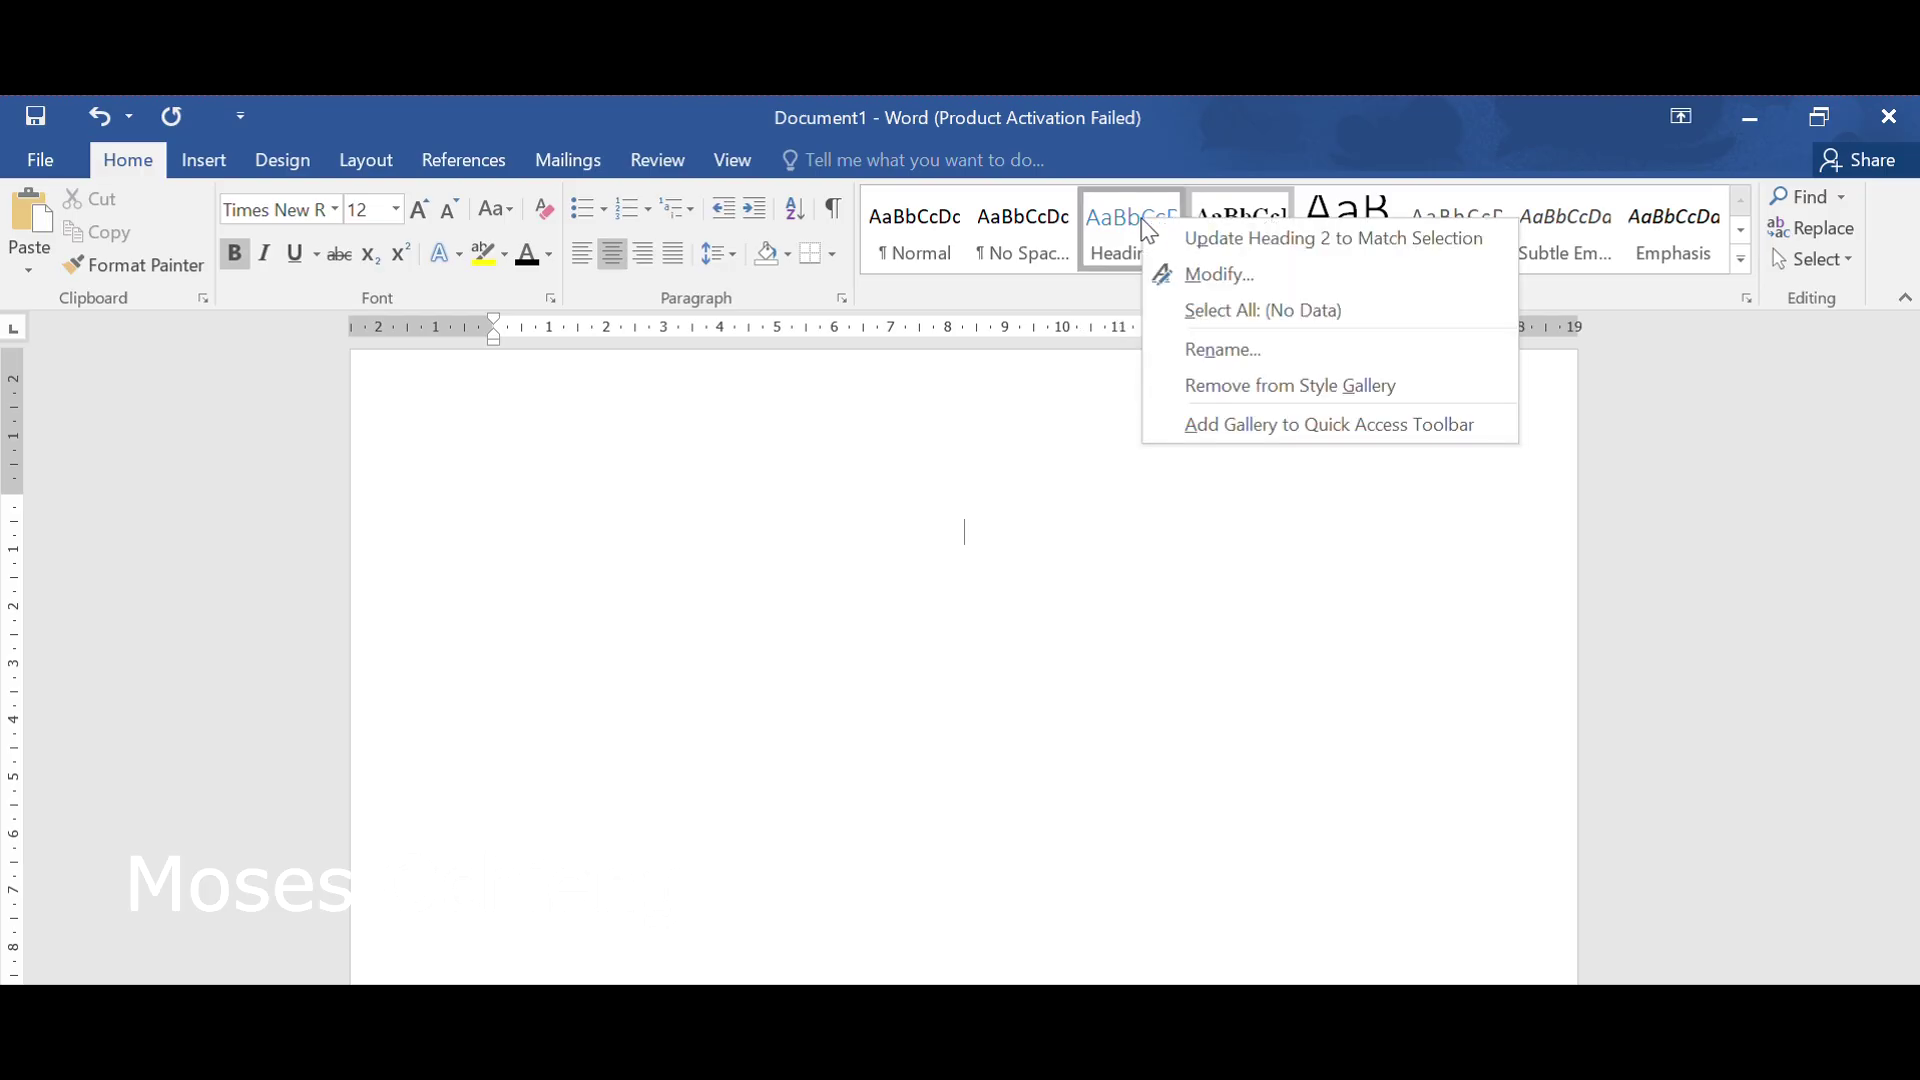
click(1195, 279)
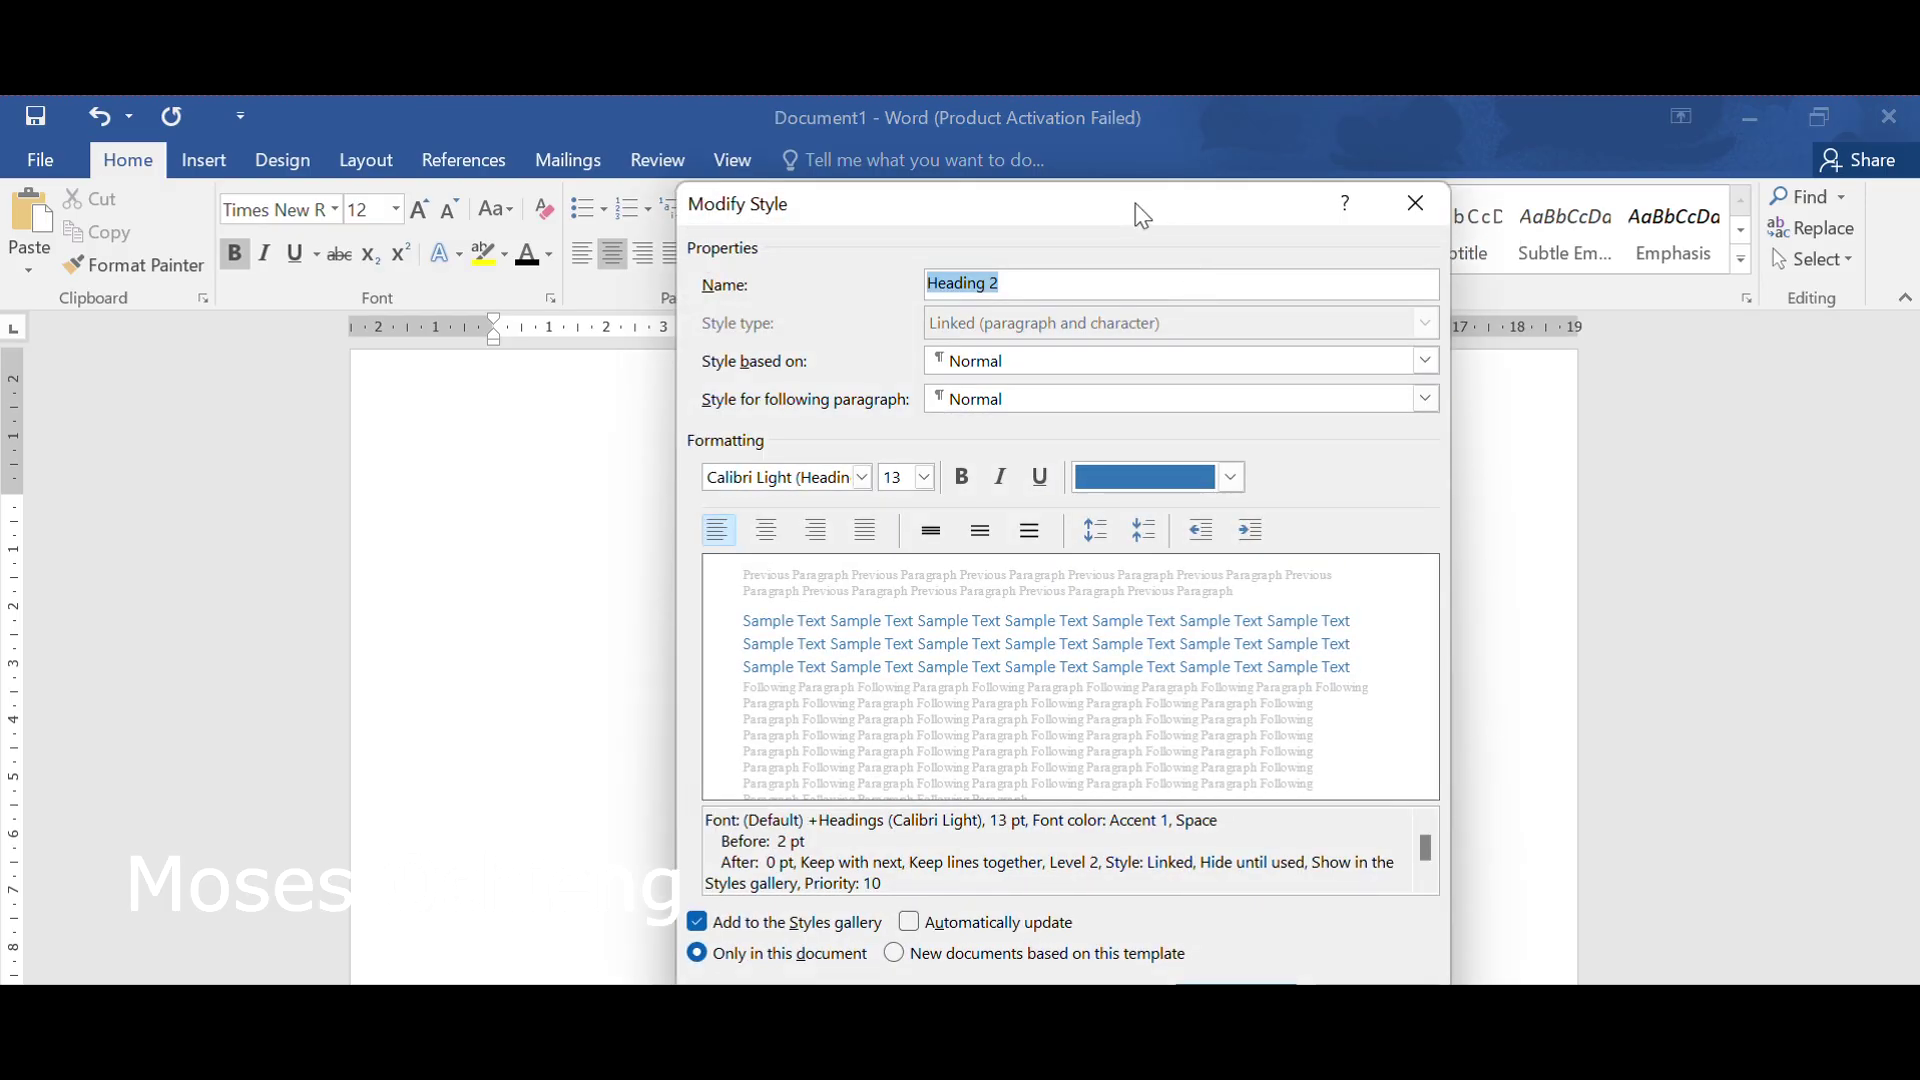
drag(1137, 205, 1063, 166)
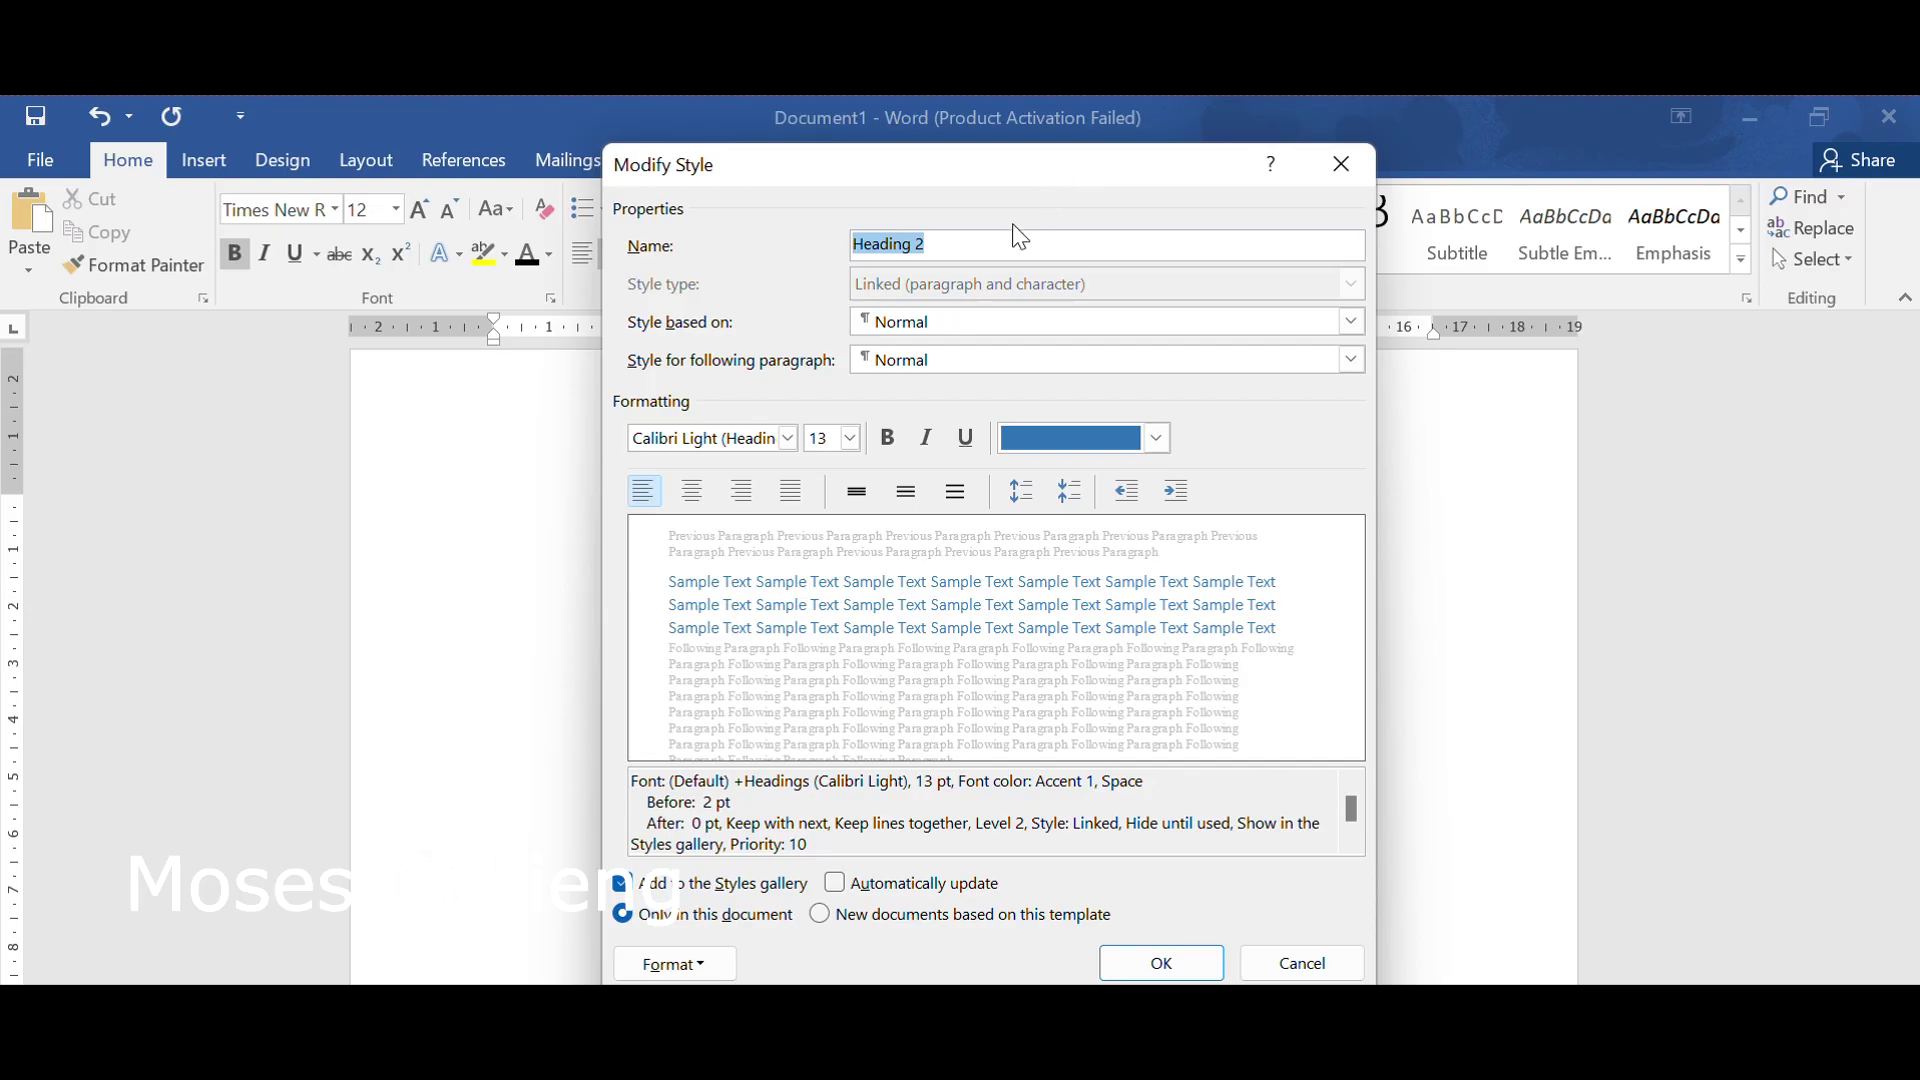
click(990, 244)
key(BackSpace)
key(BackSpace)
key(BackSpace)
key(BackSpace)
key(BackSpace)
key(BackSpace)
key(BackSpace)
key(BackSpace)
key(BackSpace)
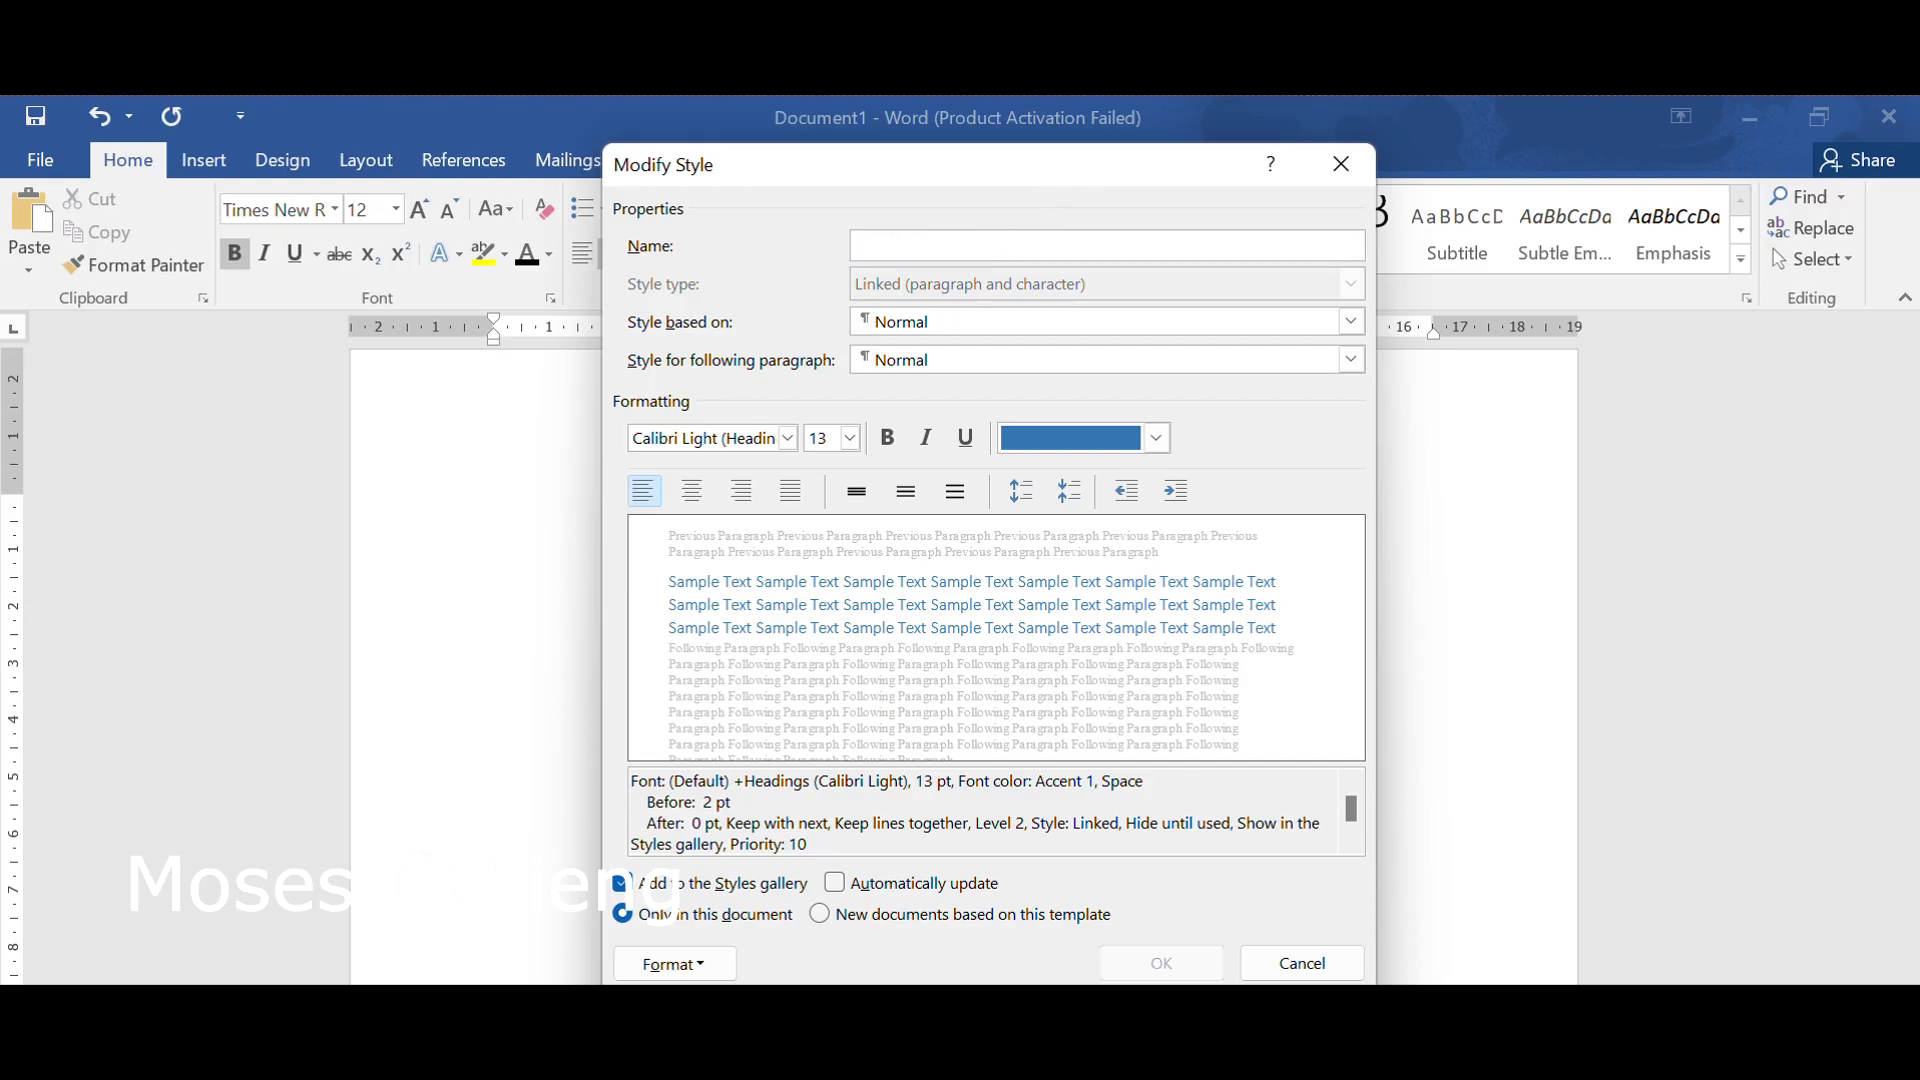
text(Level 2)
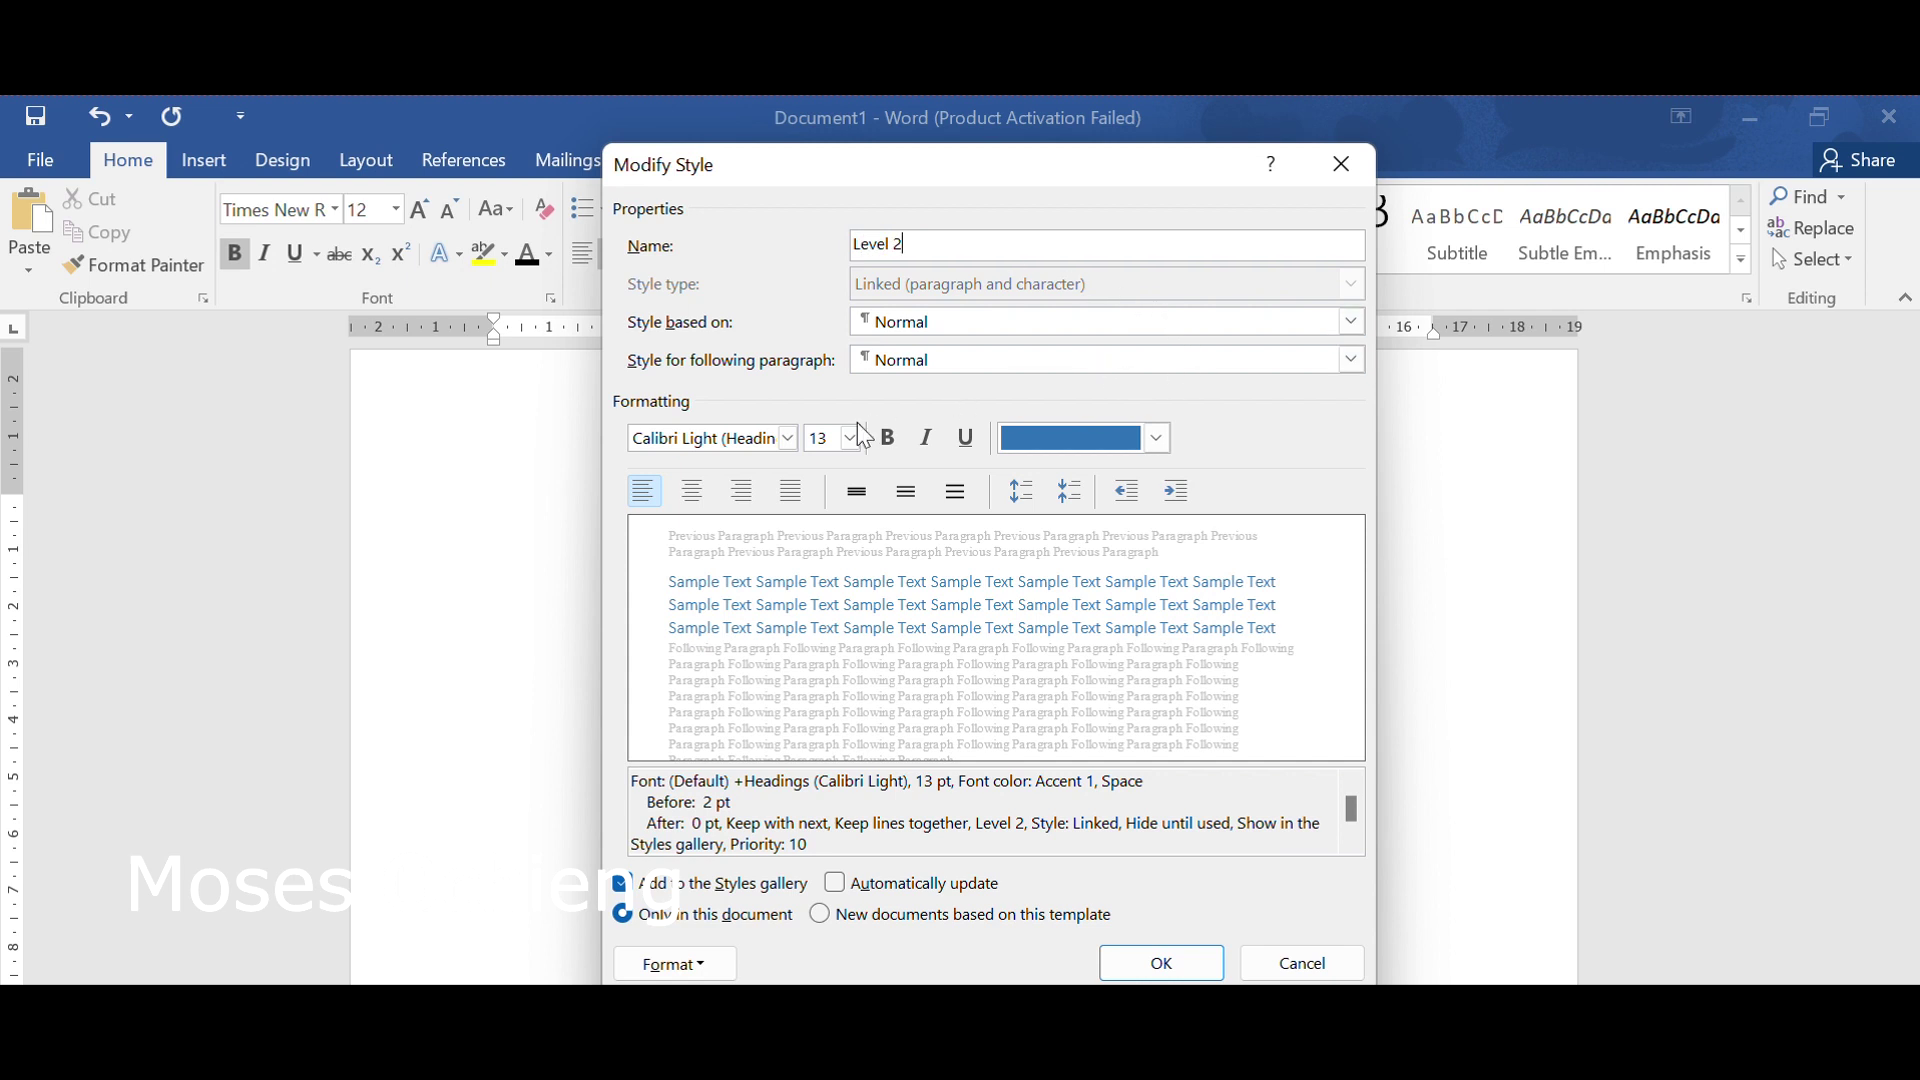
Set the Level 2 style's font to Times New Roman, 12 pt, bold.
click(789, 439)
click(736, 545)
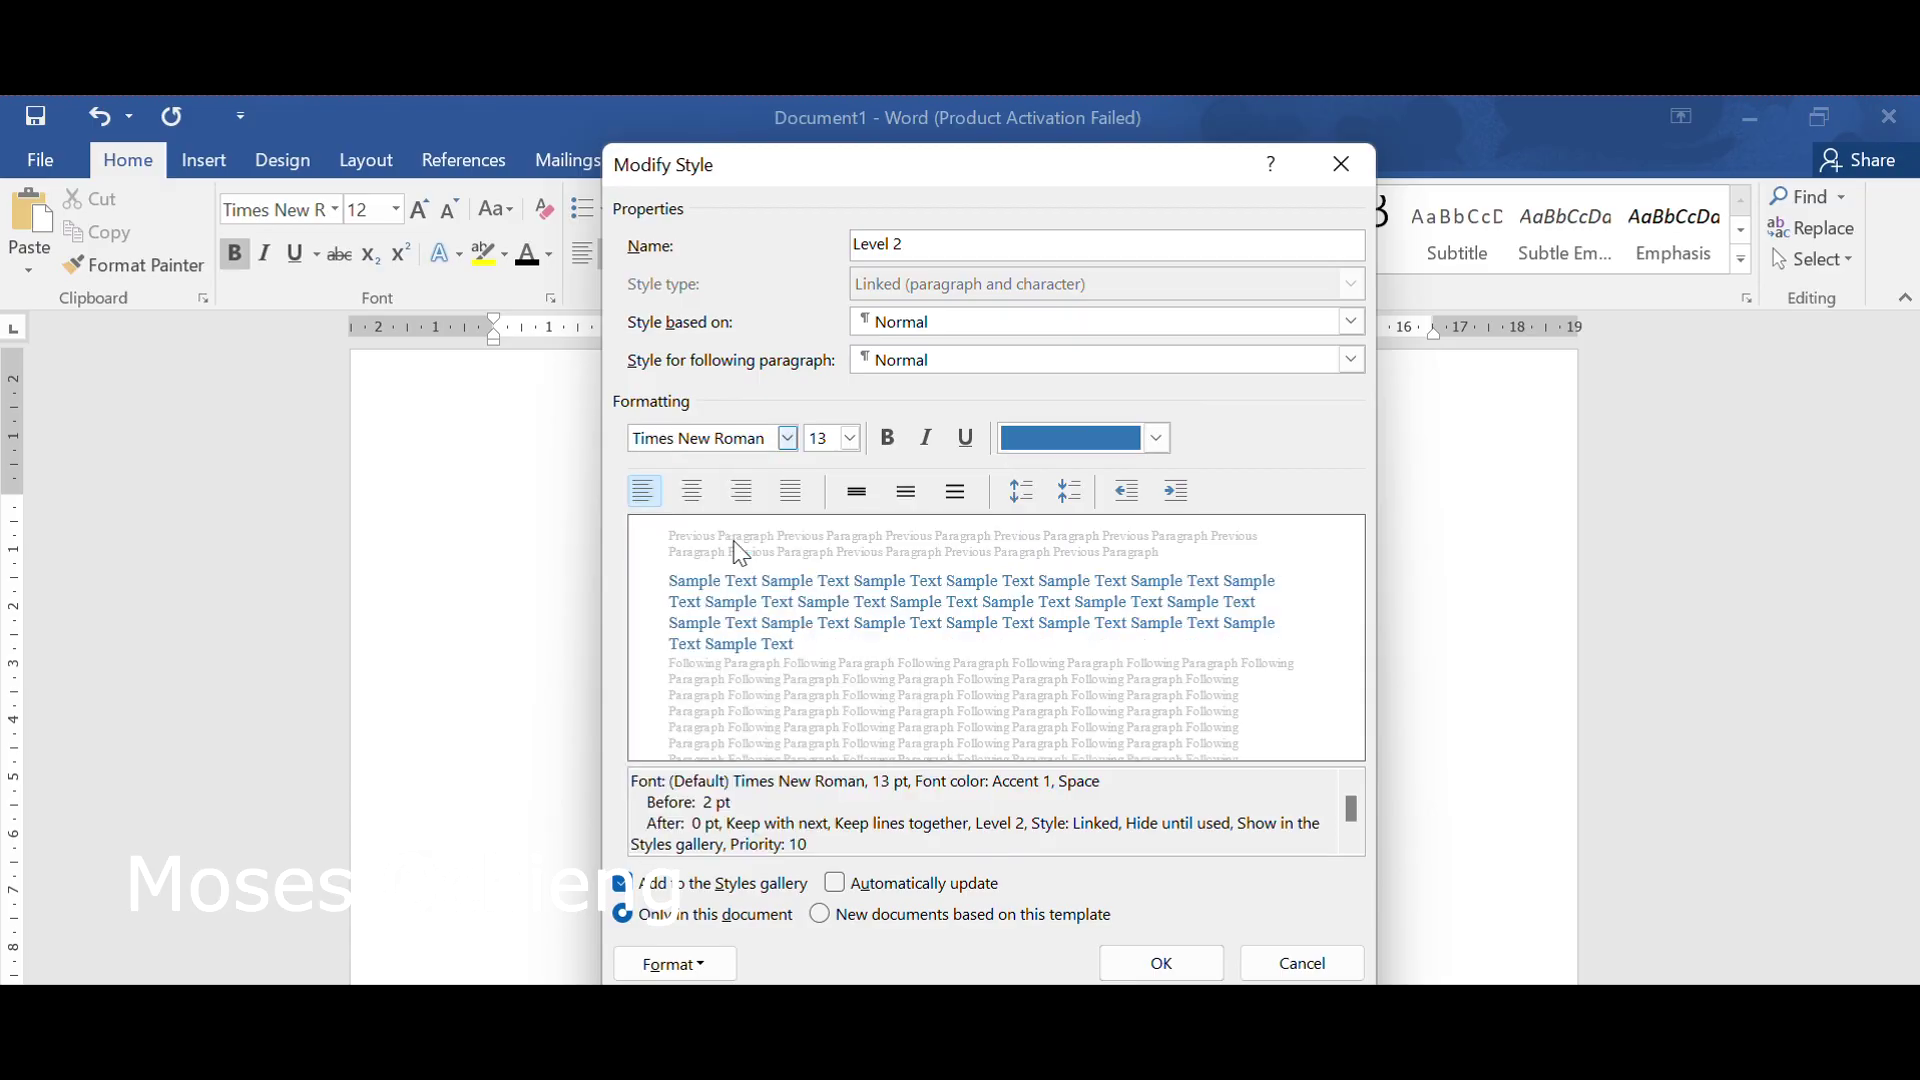
click(851, 438)
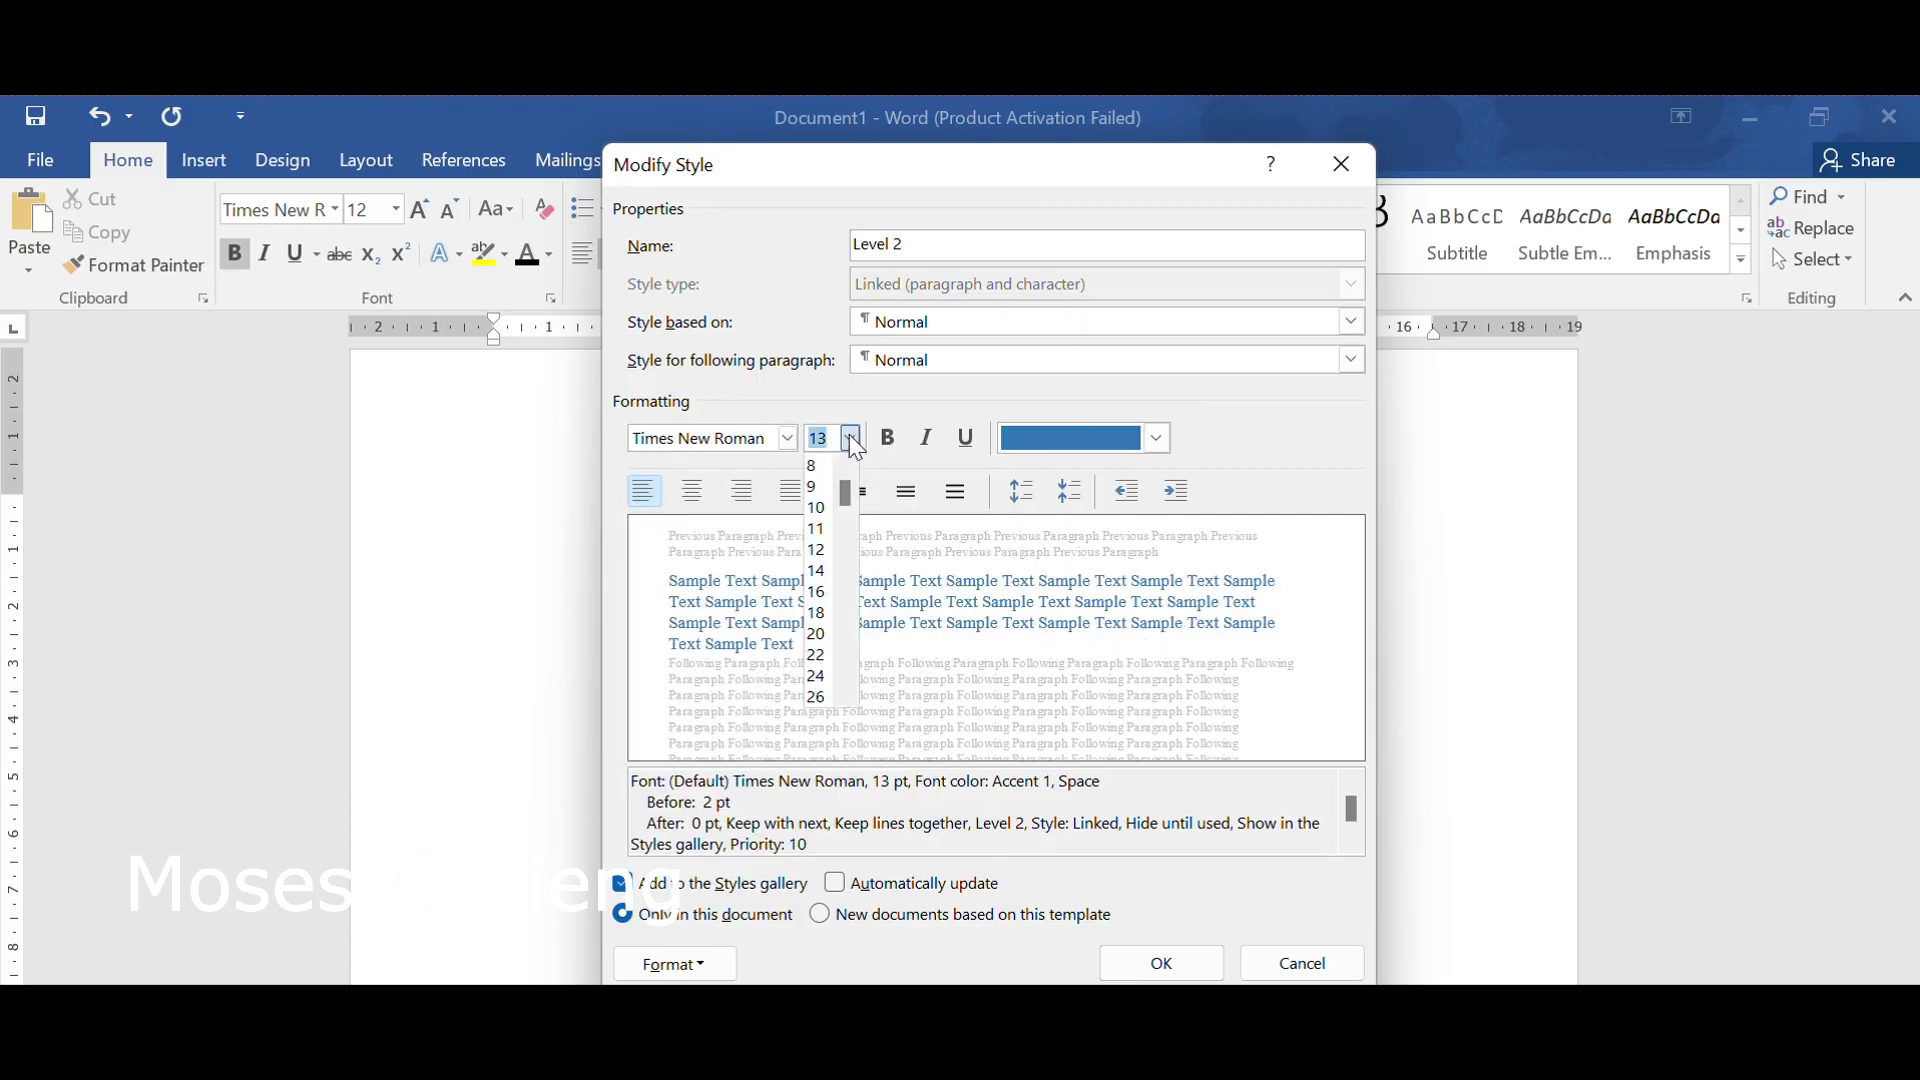
click(819, 550)
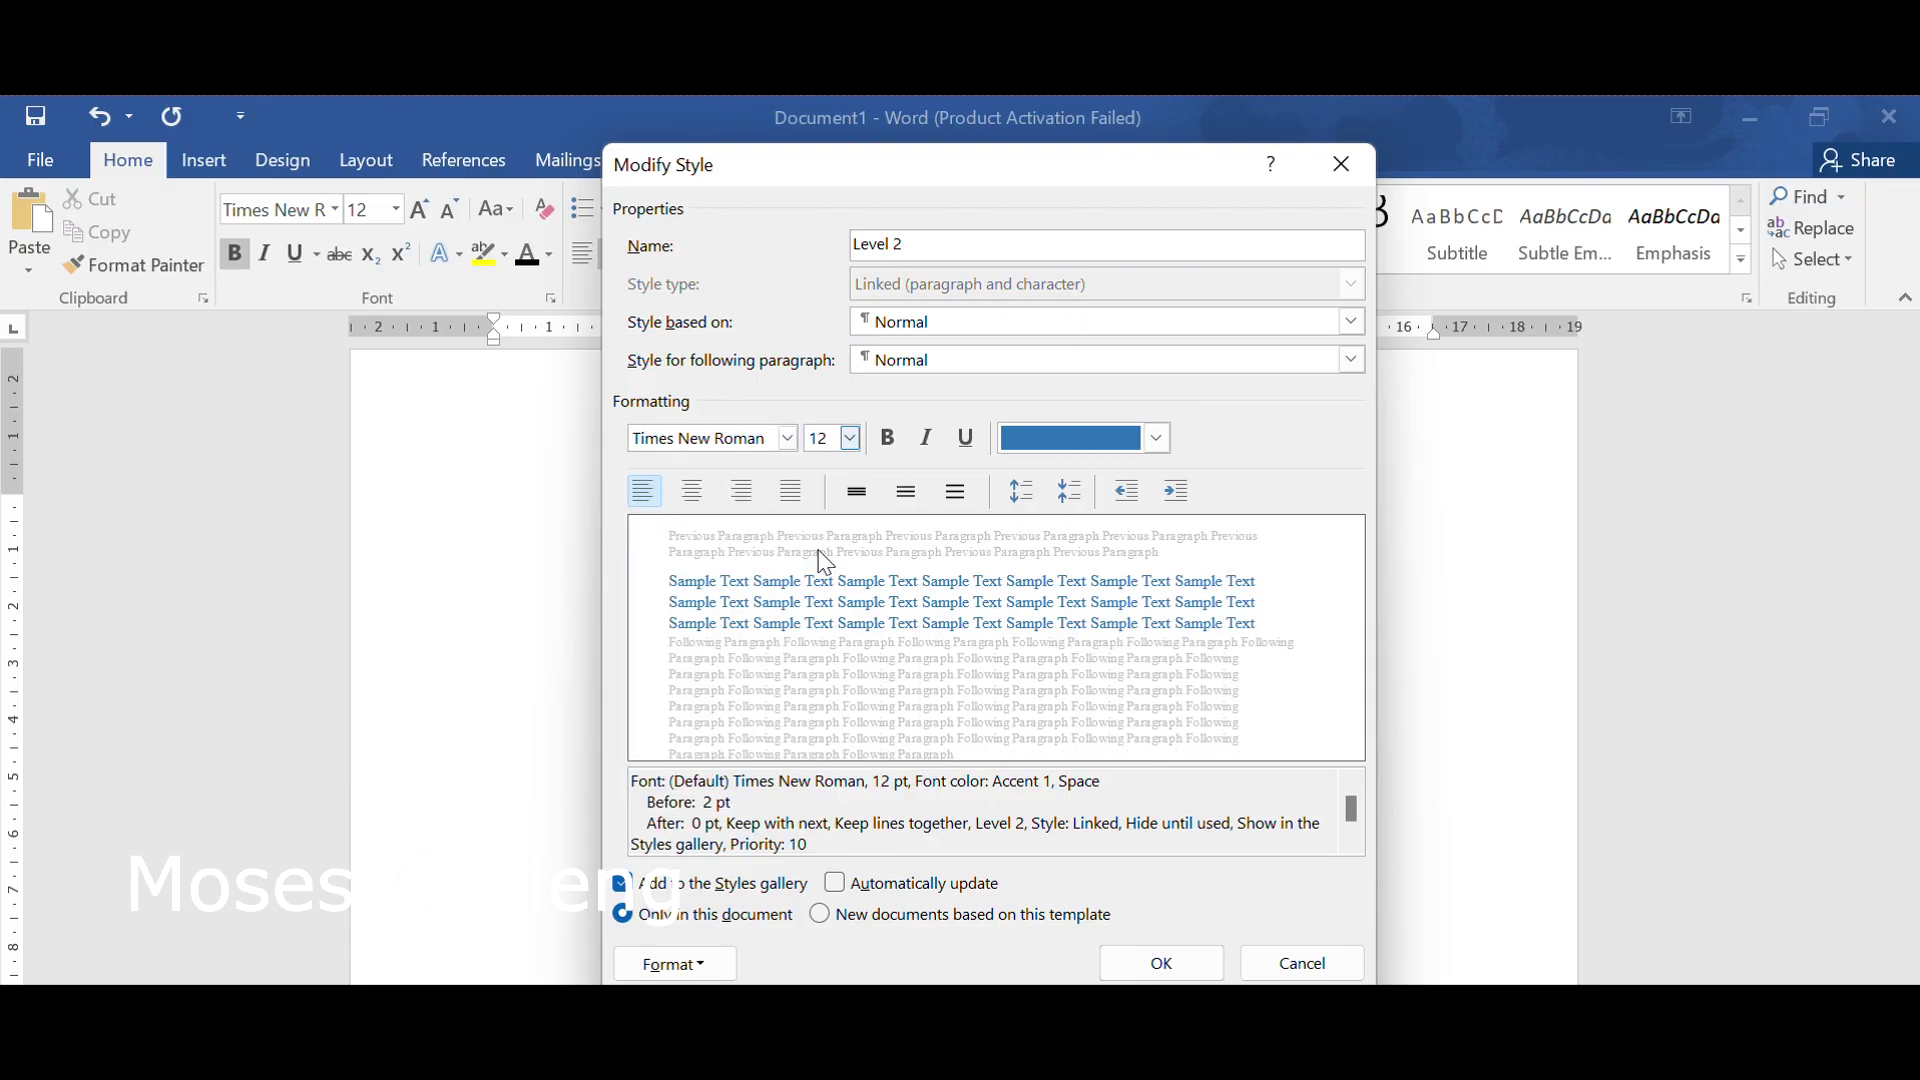
click(880, 440)
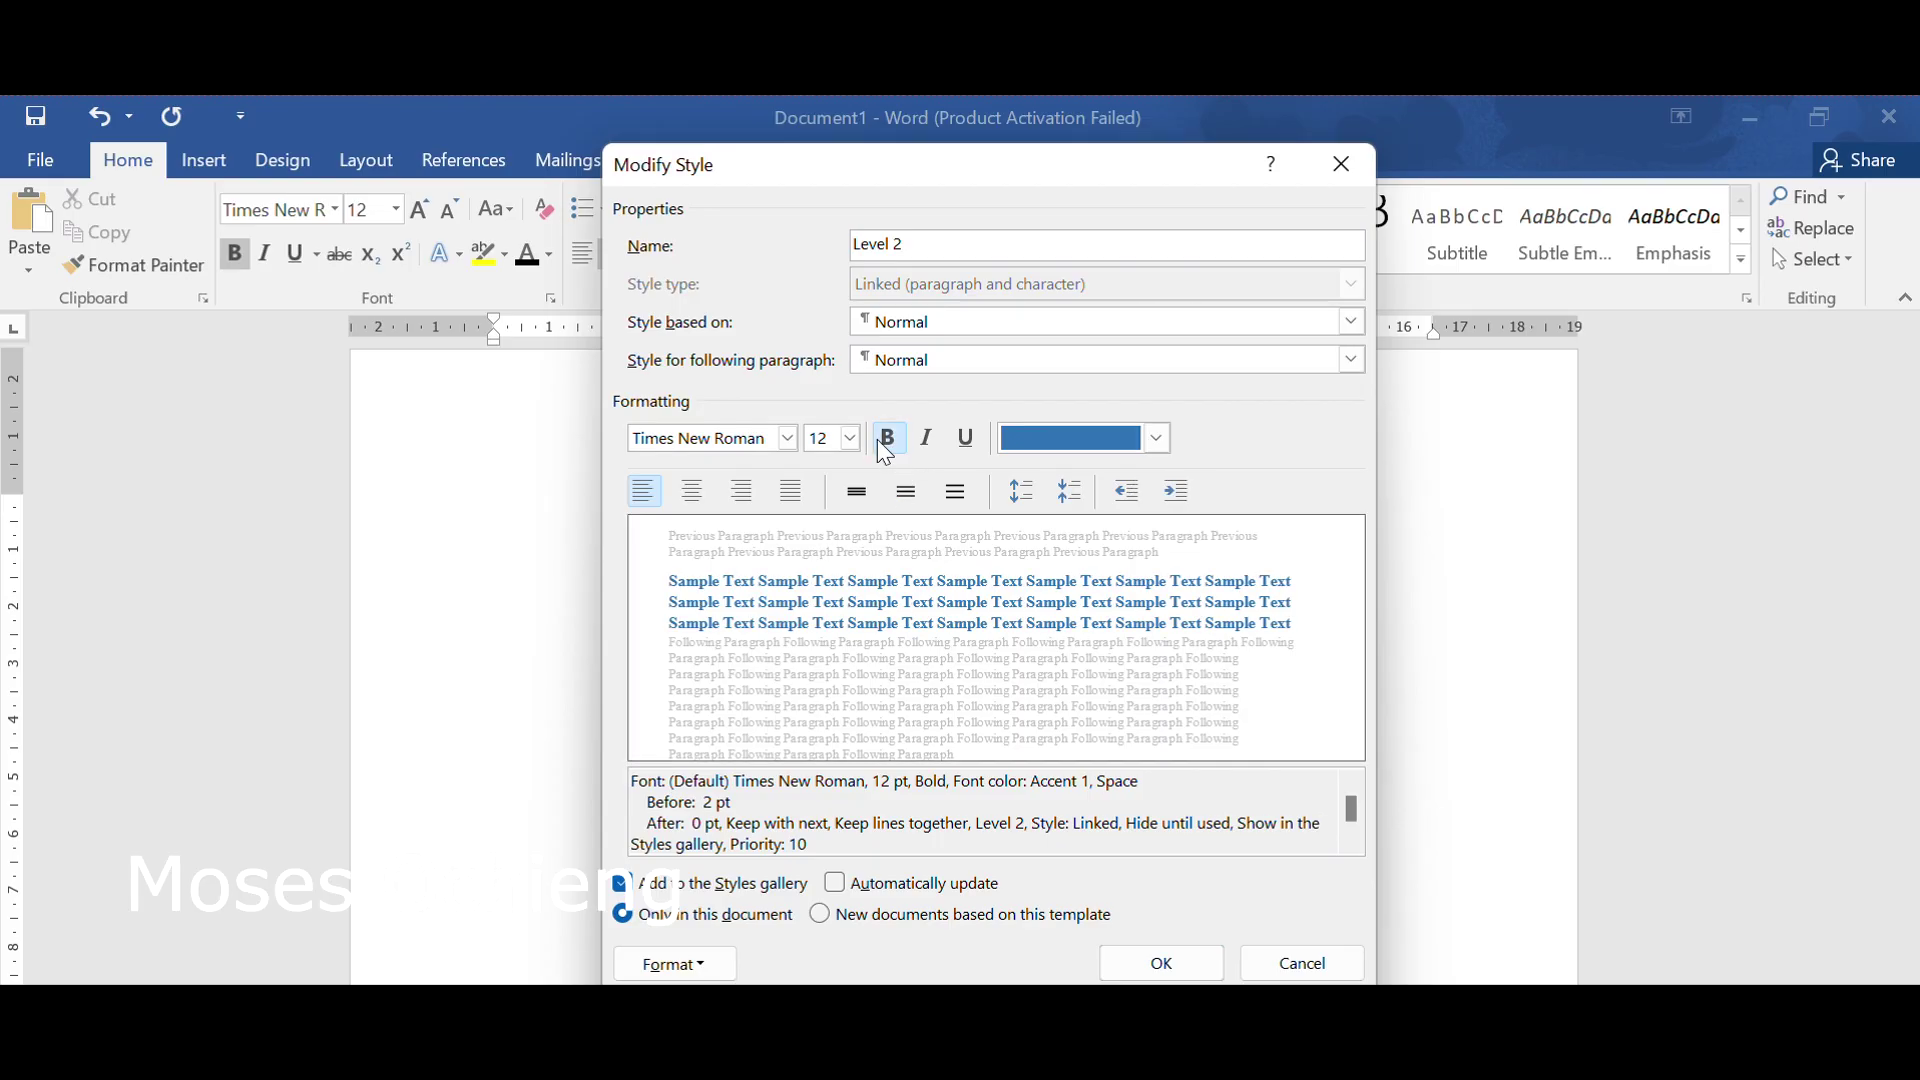
Set the Level 2 style's font color to Automatic and save the style changes.
click(1156, 440)
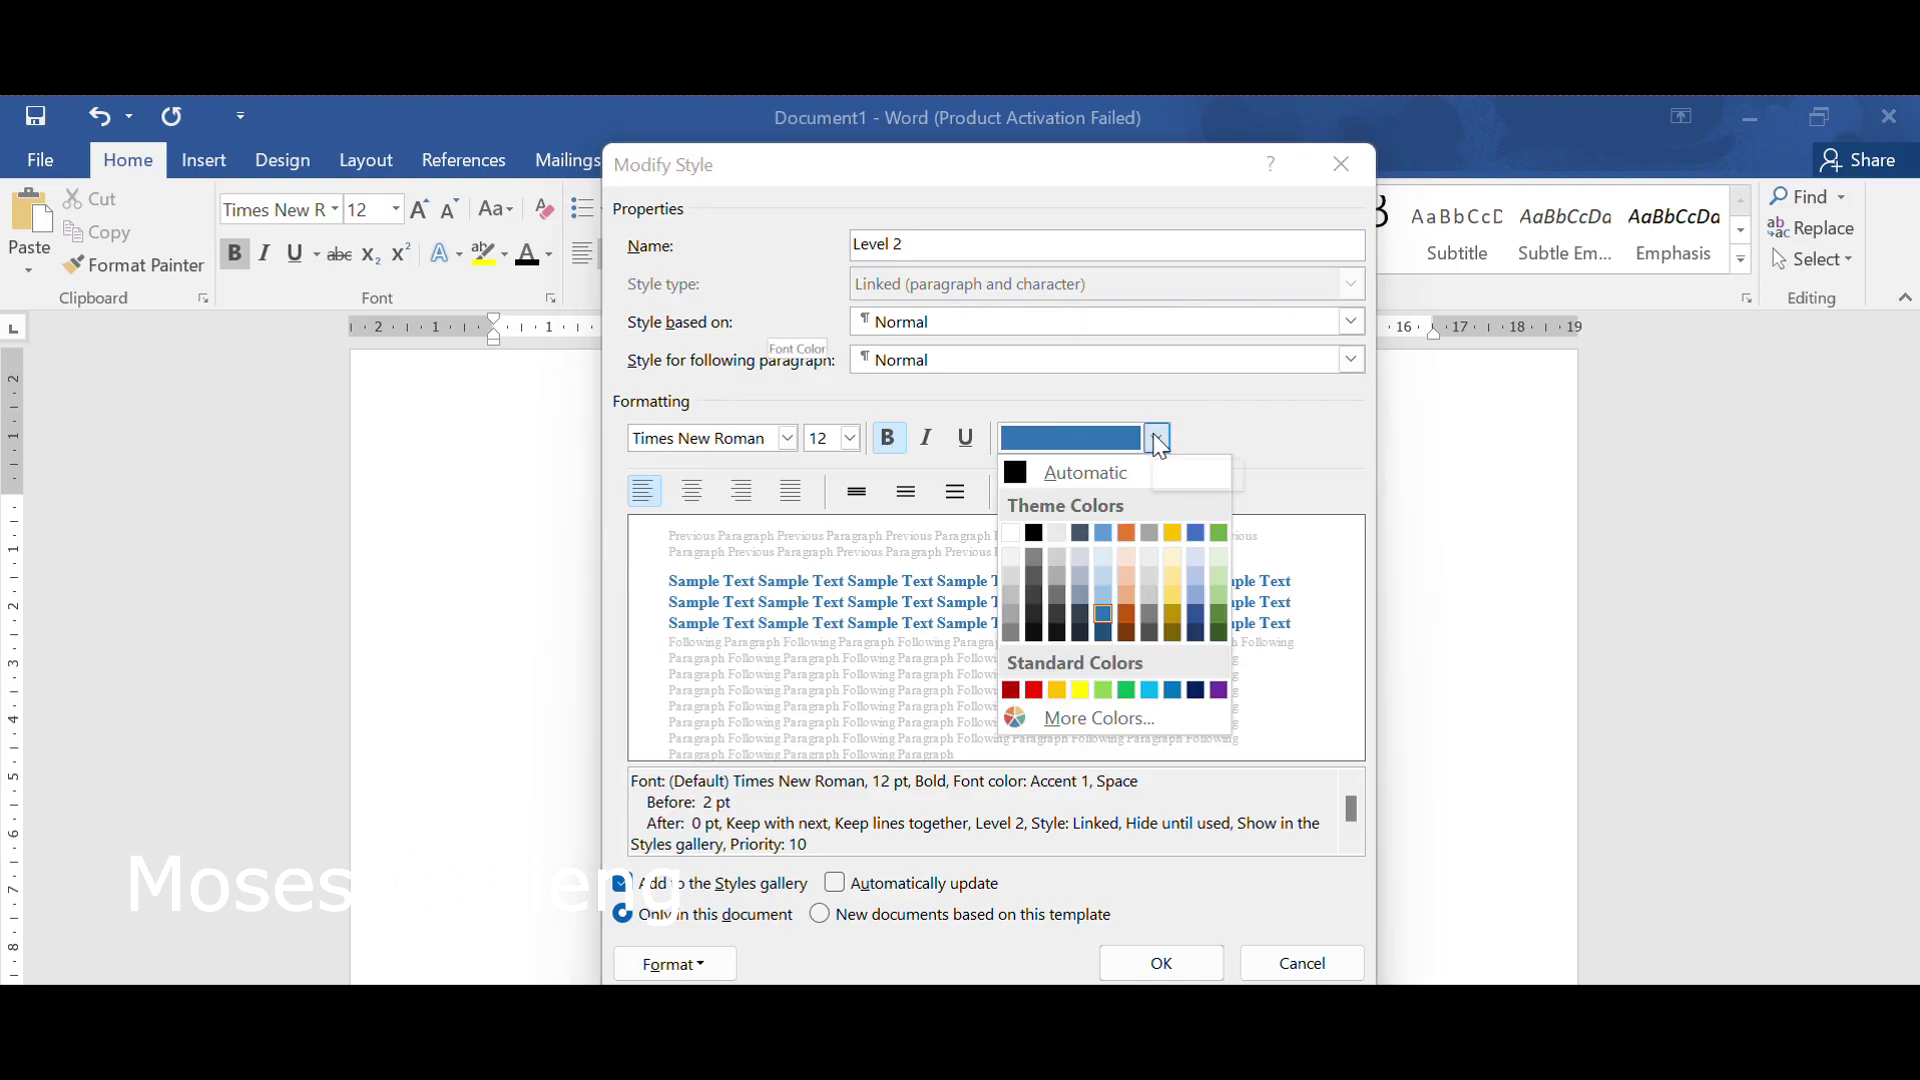
click(1160, 445)
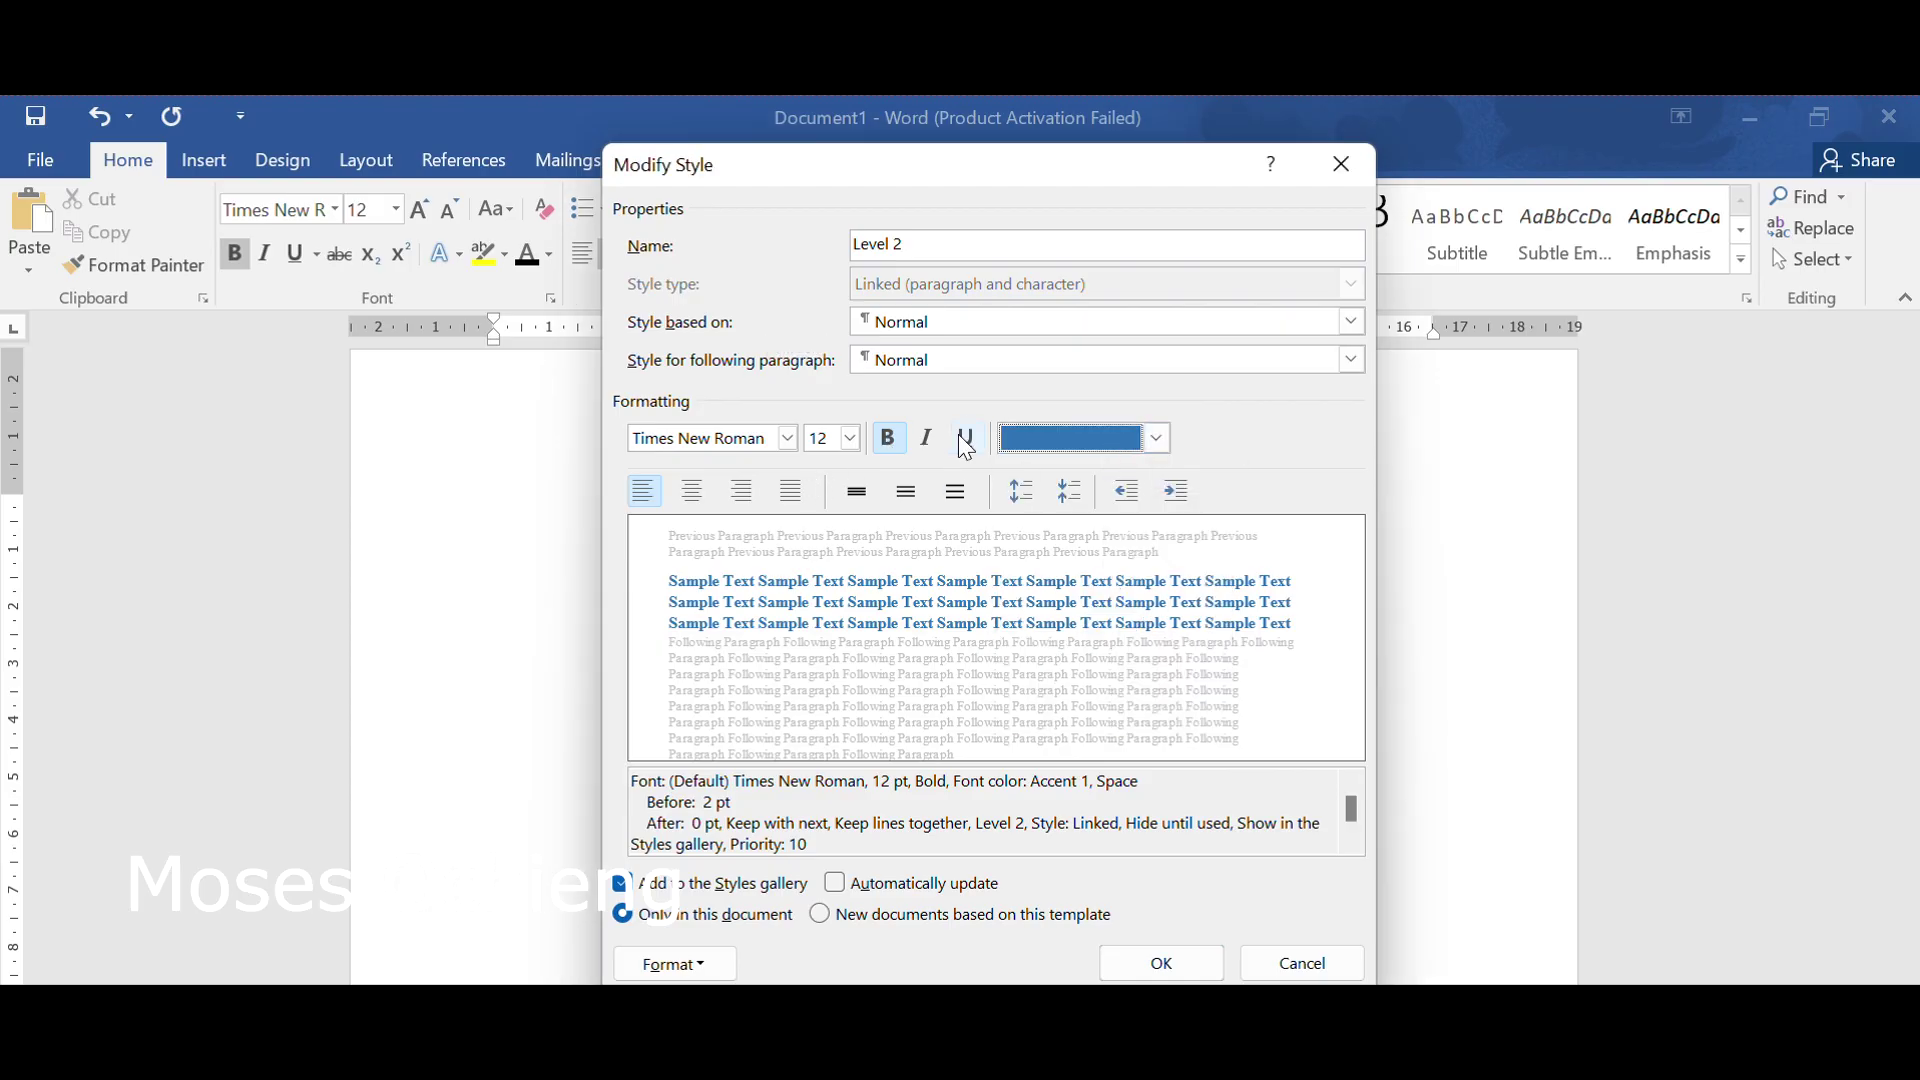
click(1157, 445)
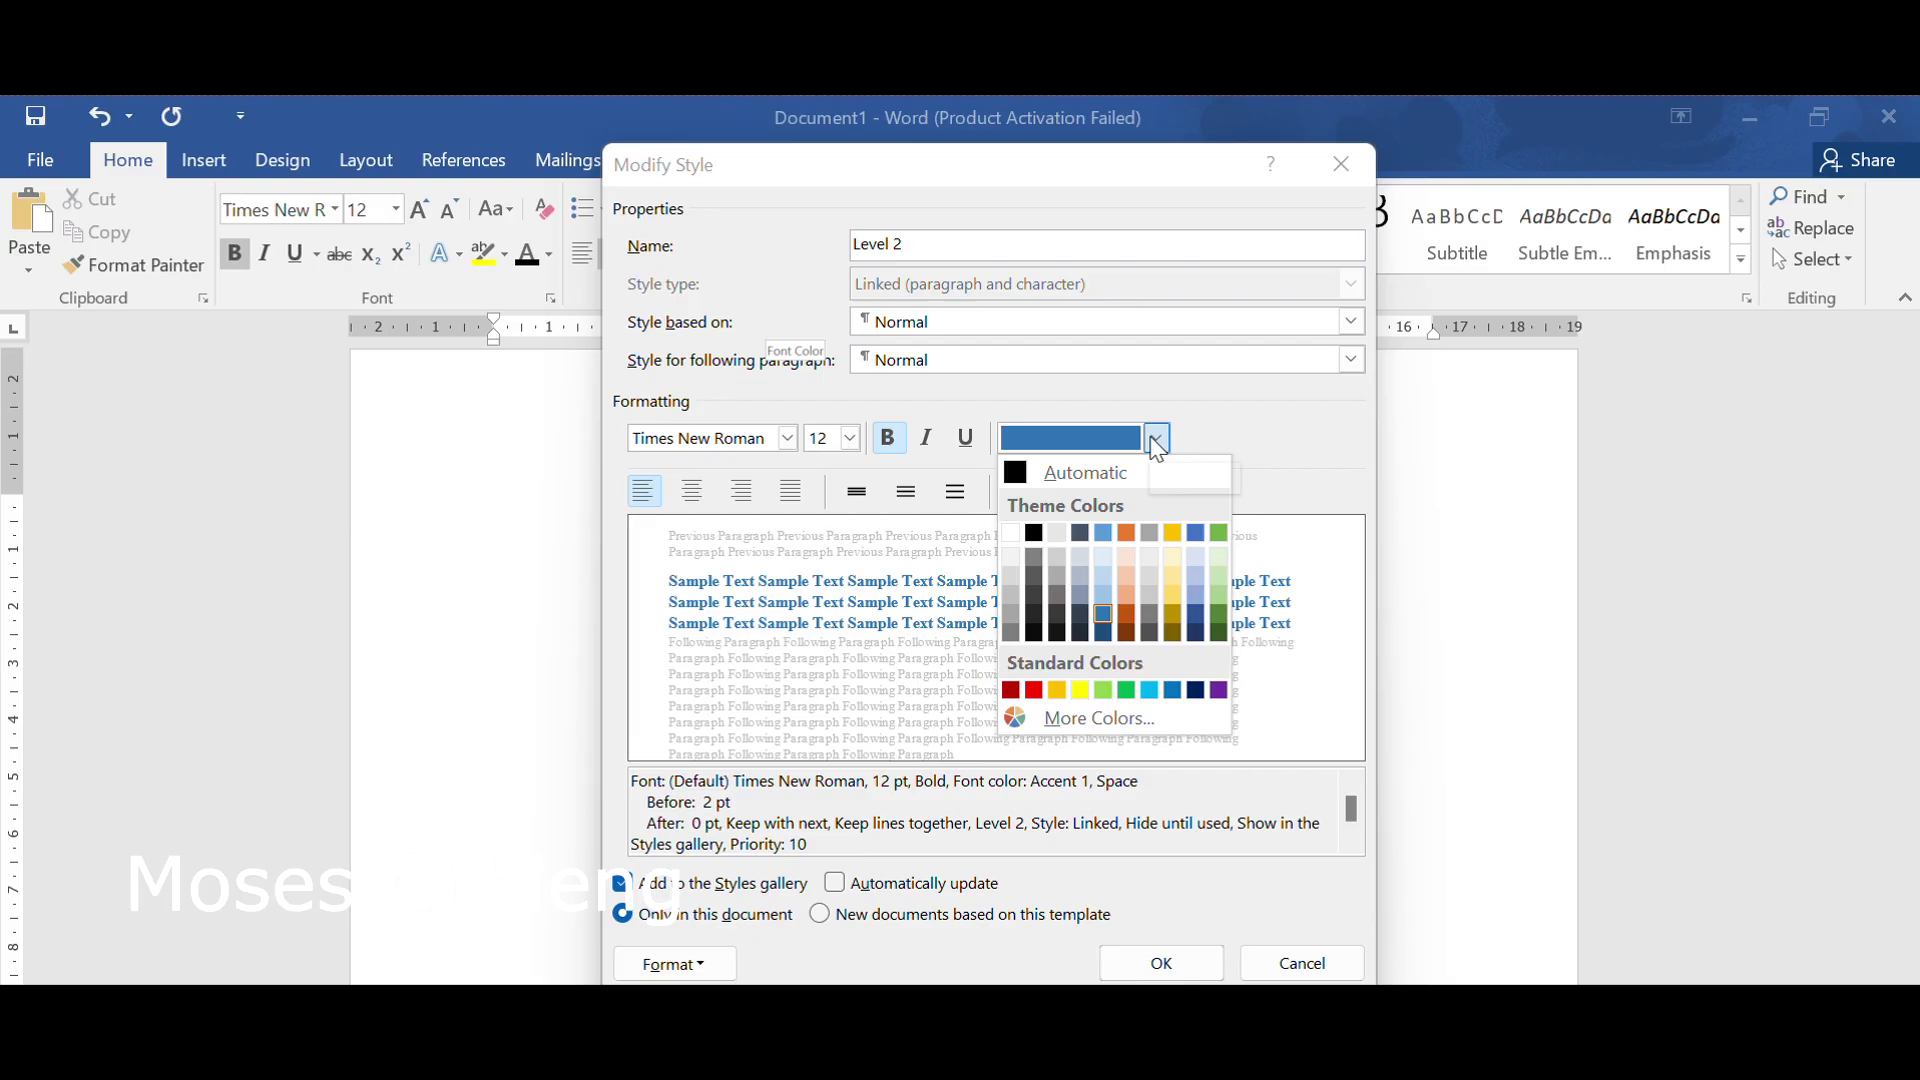
click(1074, 474)
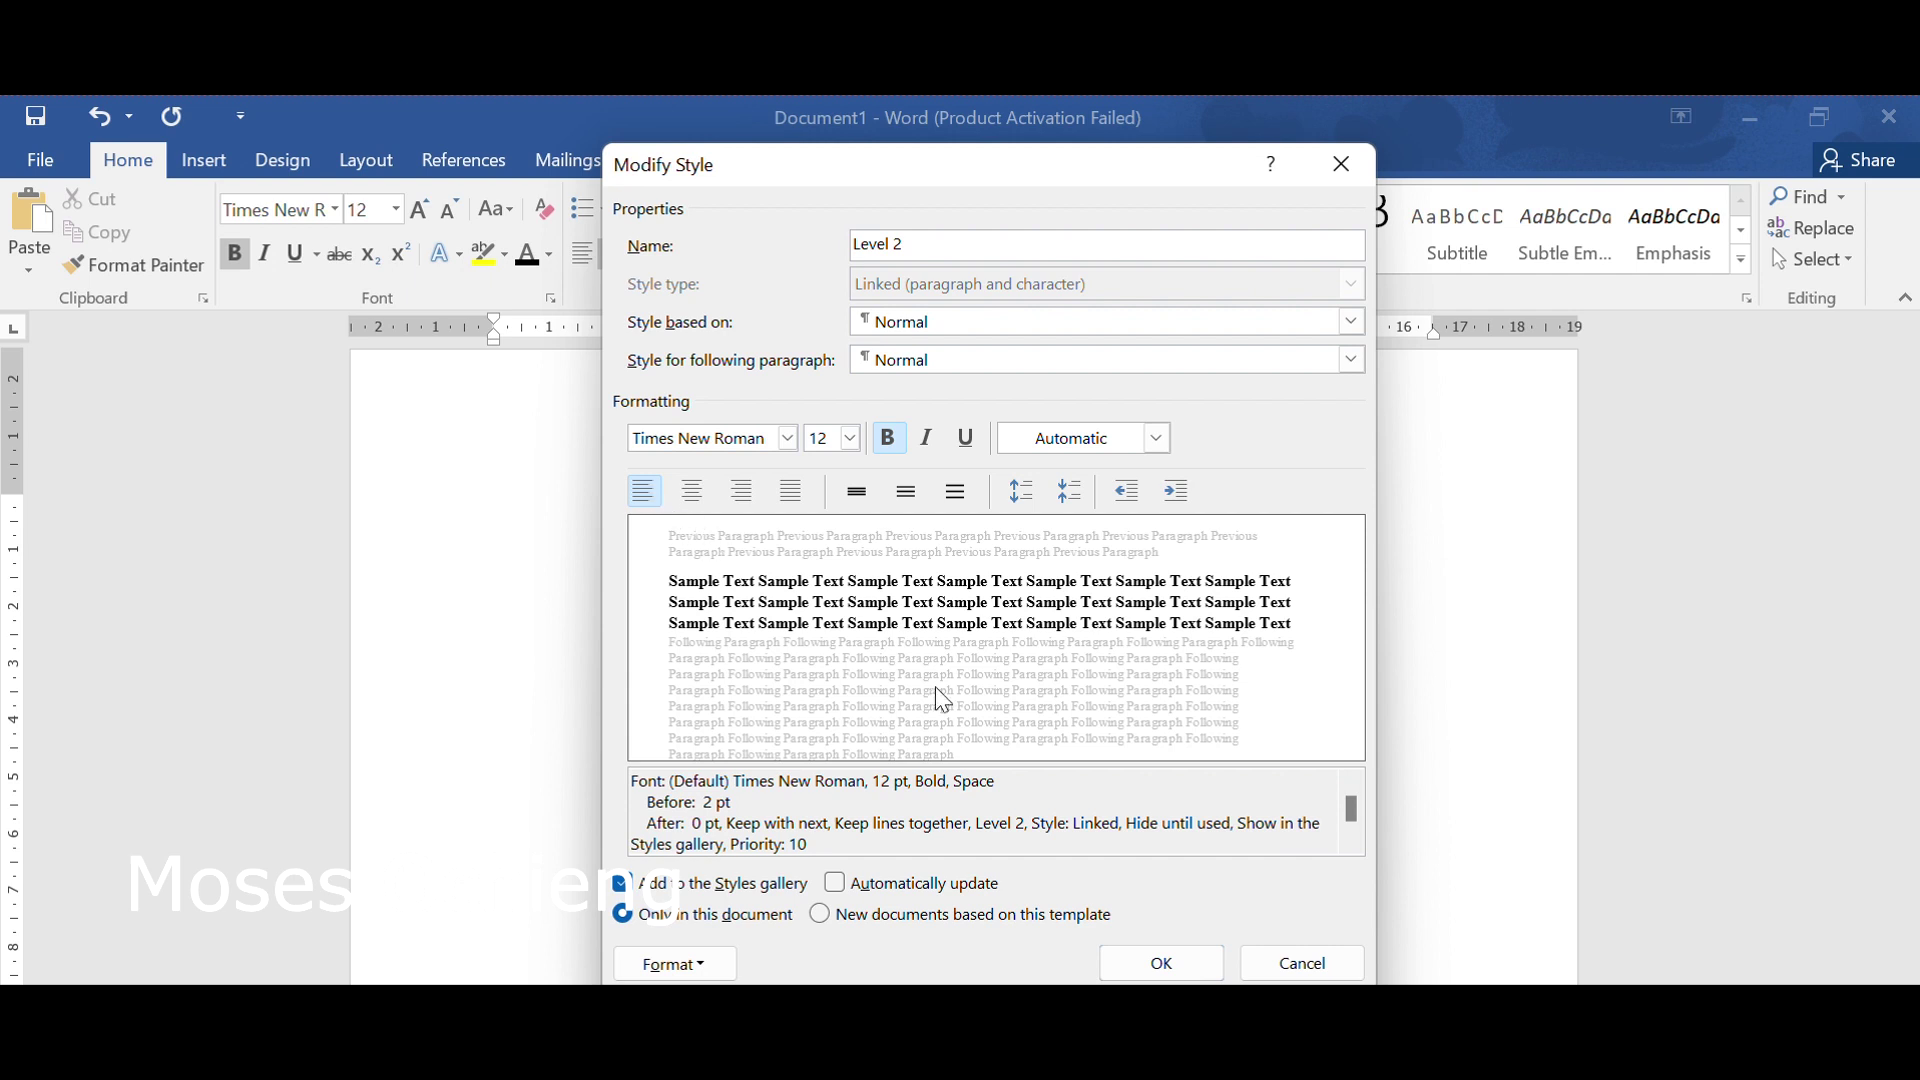
click(1112, 958)
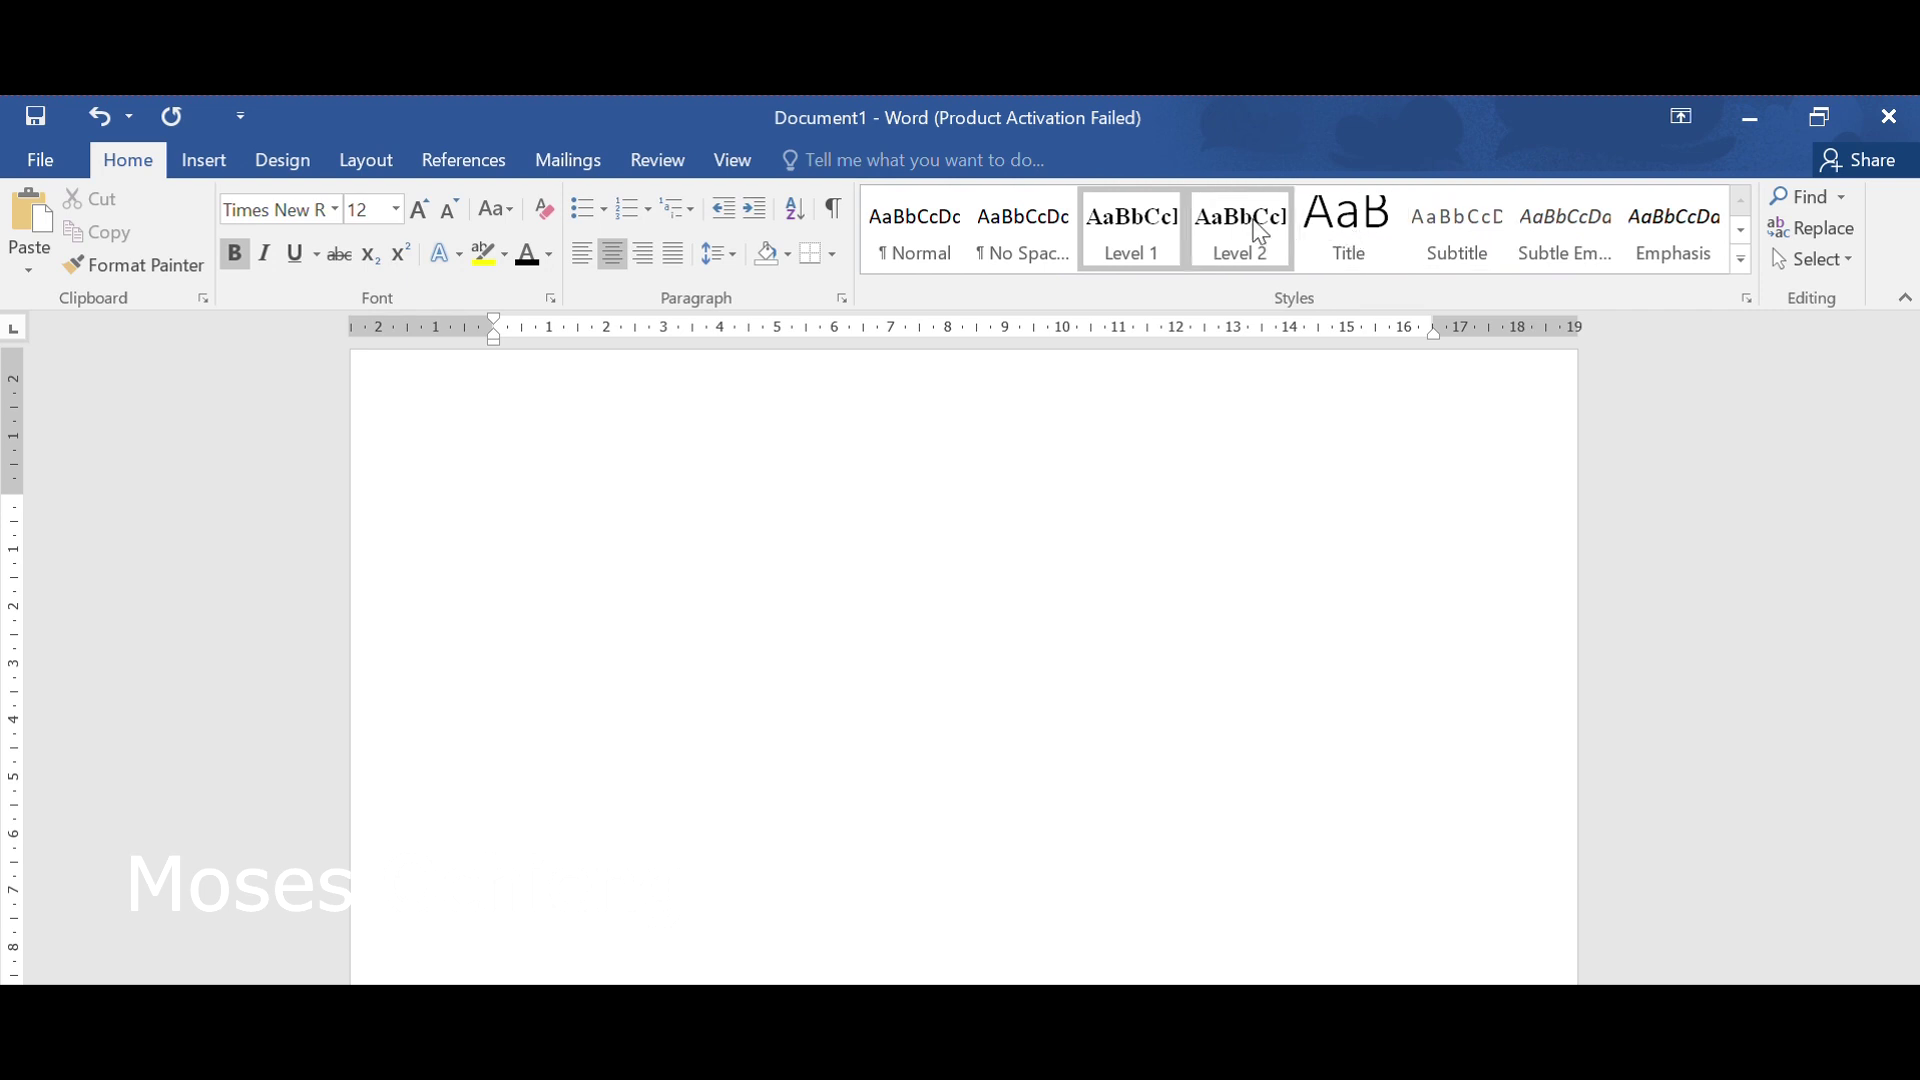
Open the Title style for modification and rename it Level 3.
right_click(1346, 228)
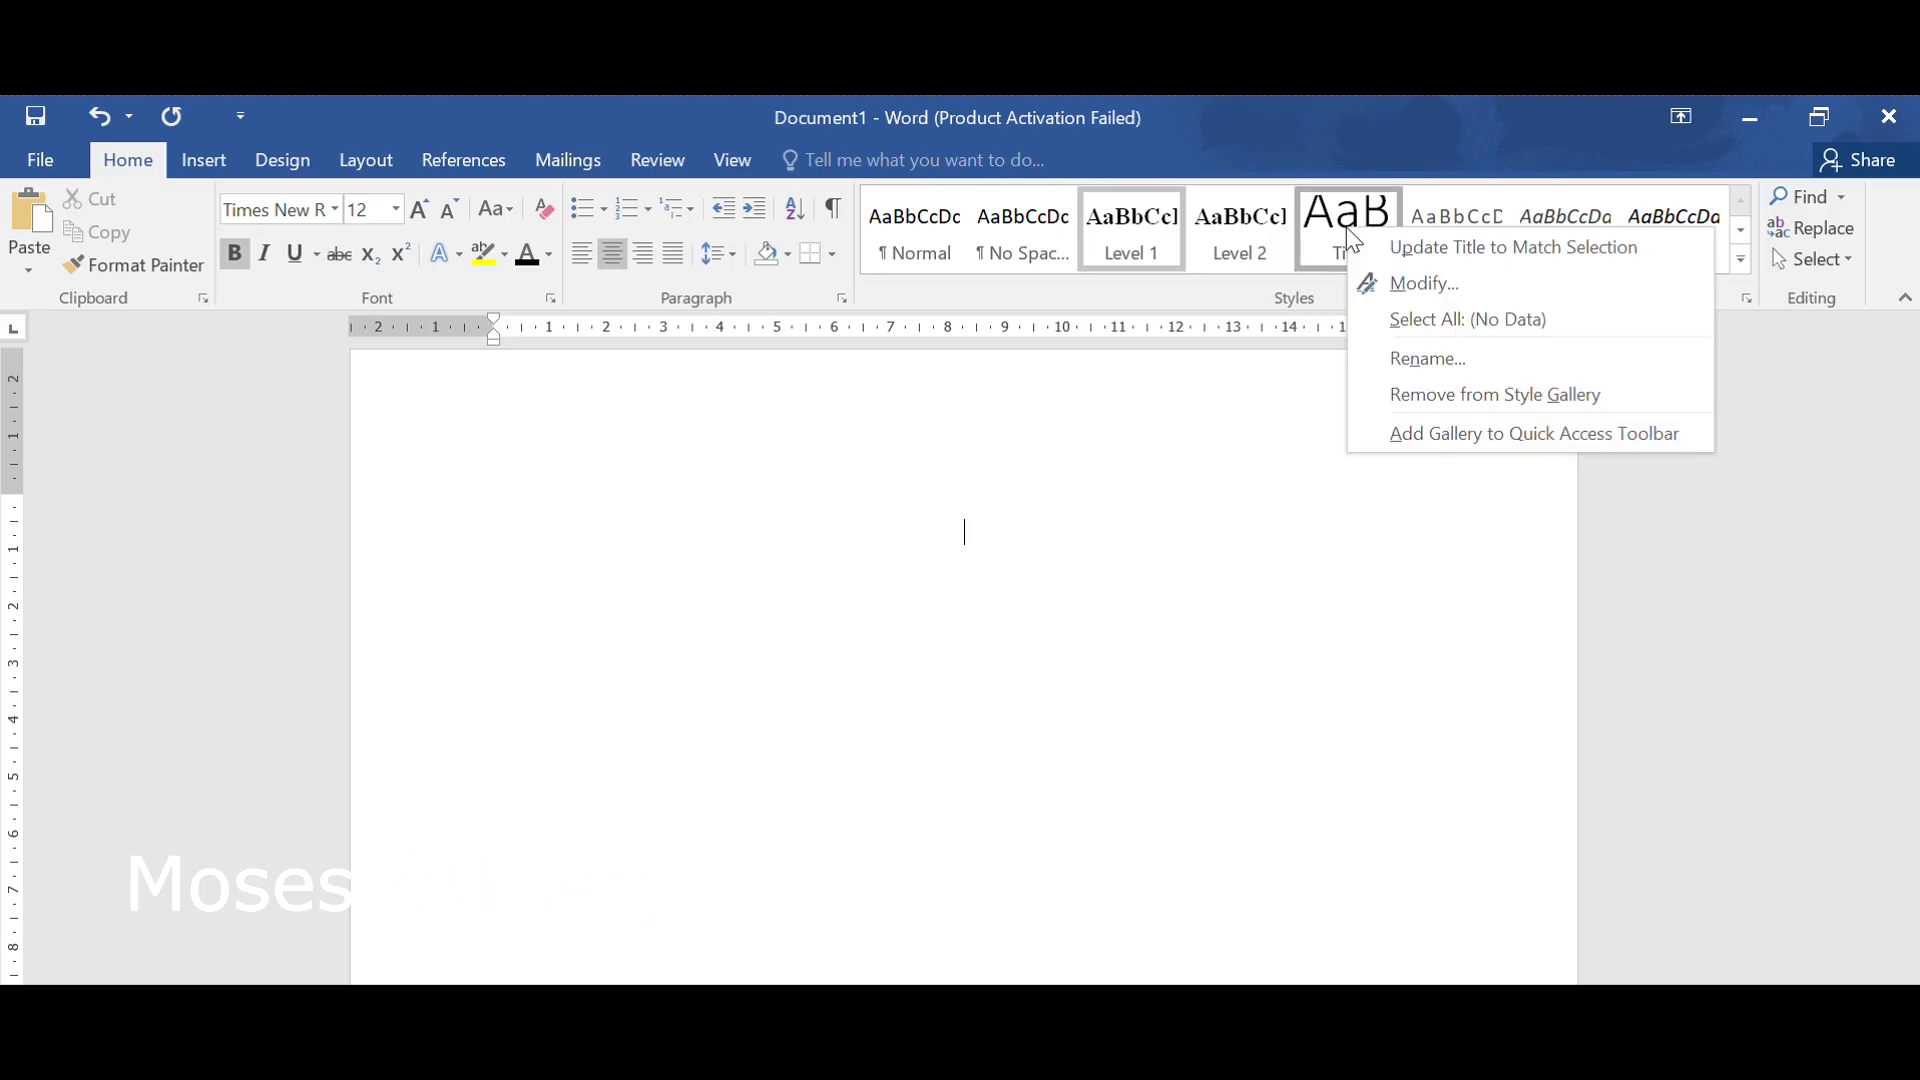
click(1406, 287)
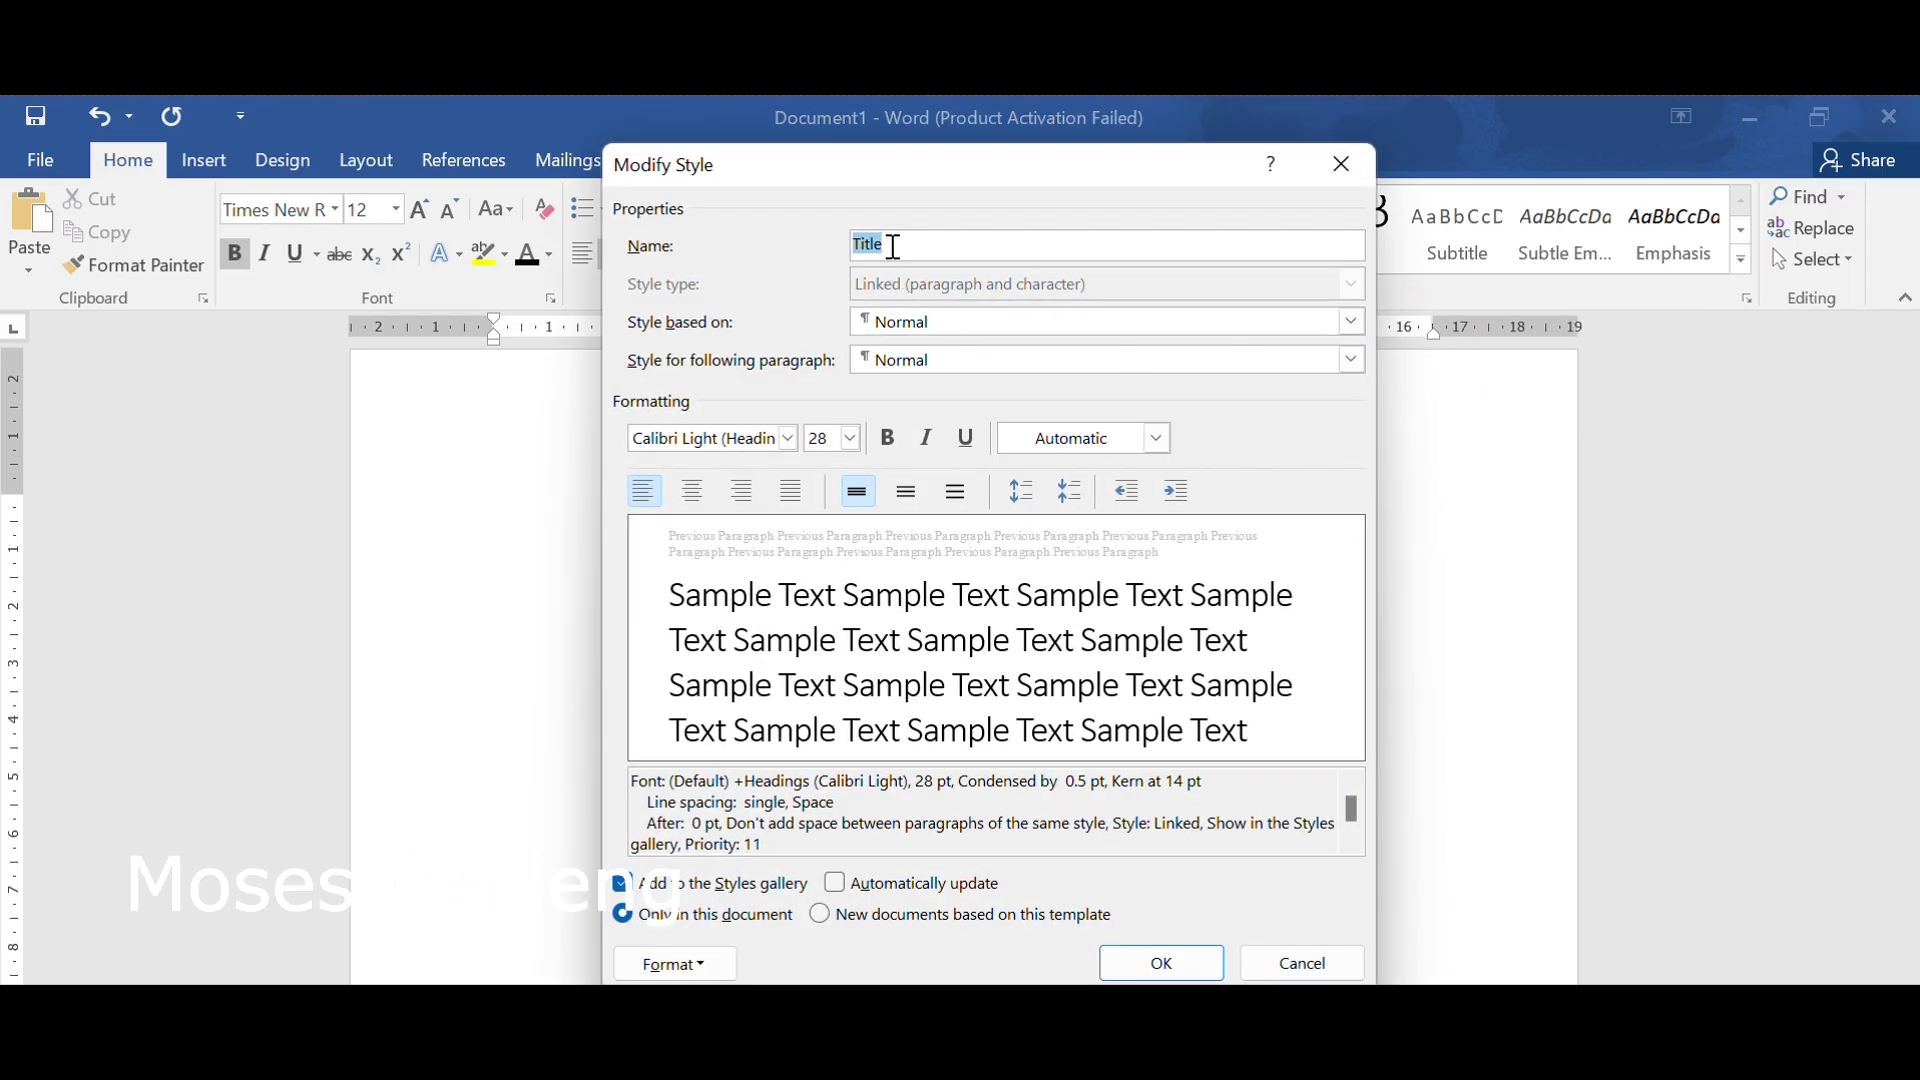
text(Leve)
text(l 3)
Set the Level 3 style's font to Times New Roman, 12 pt, bold.
click(791, 444)
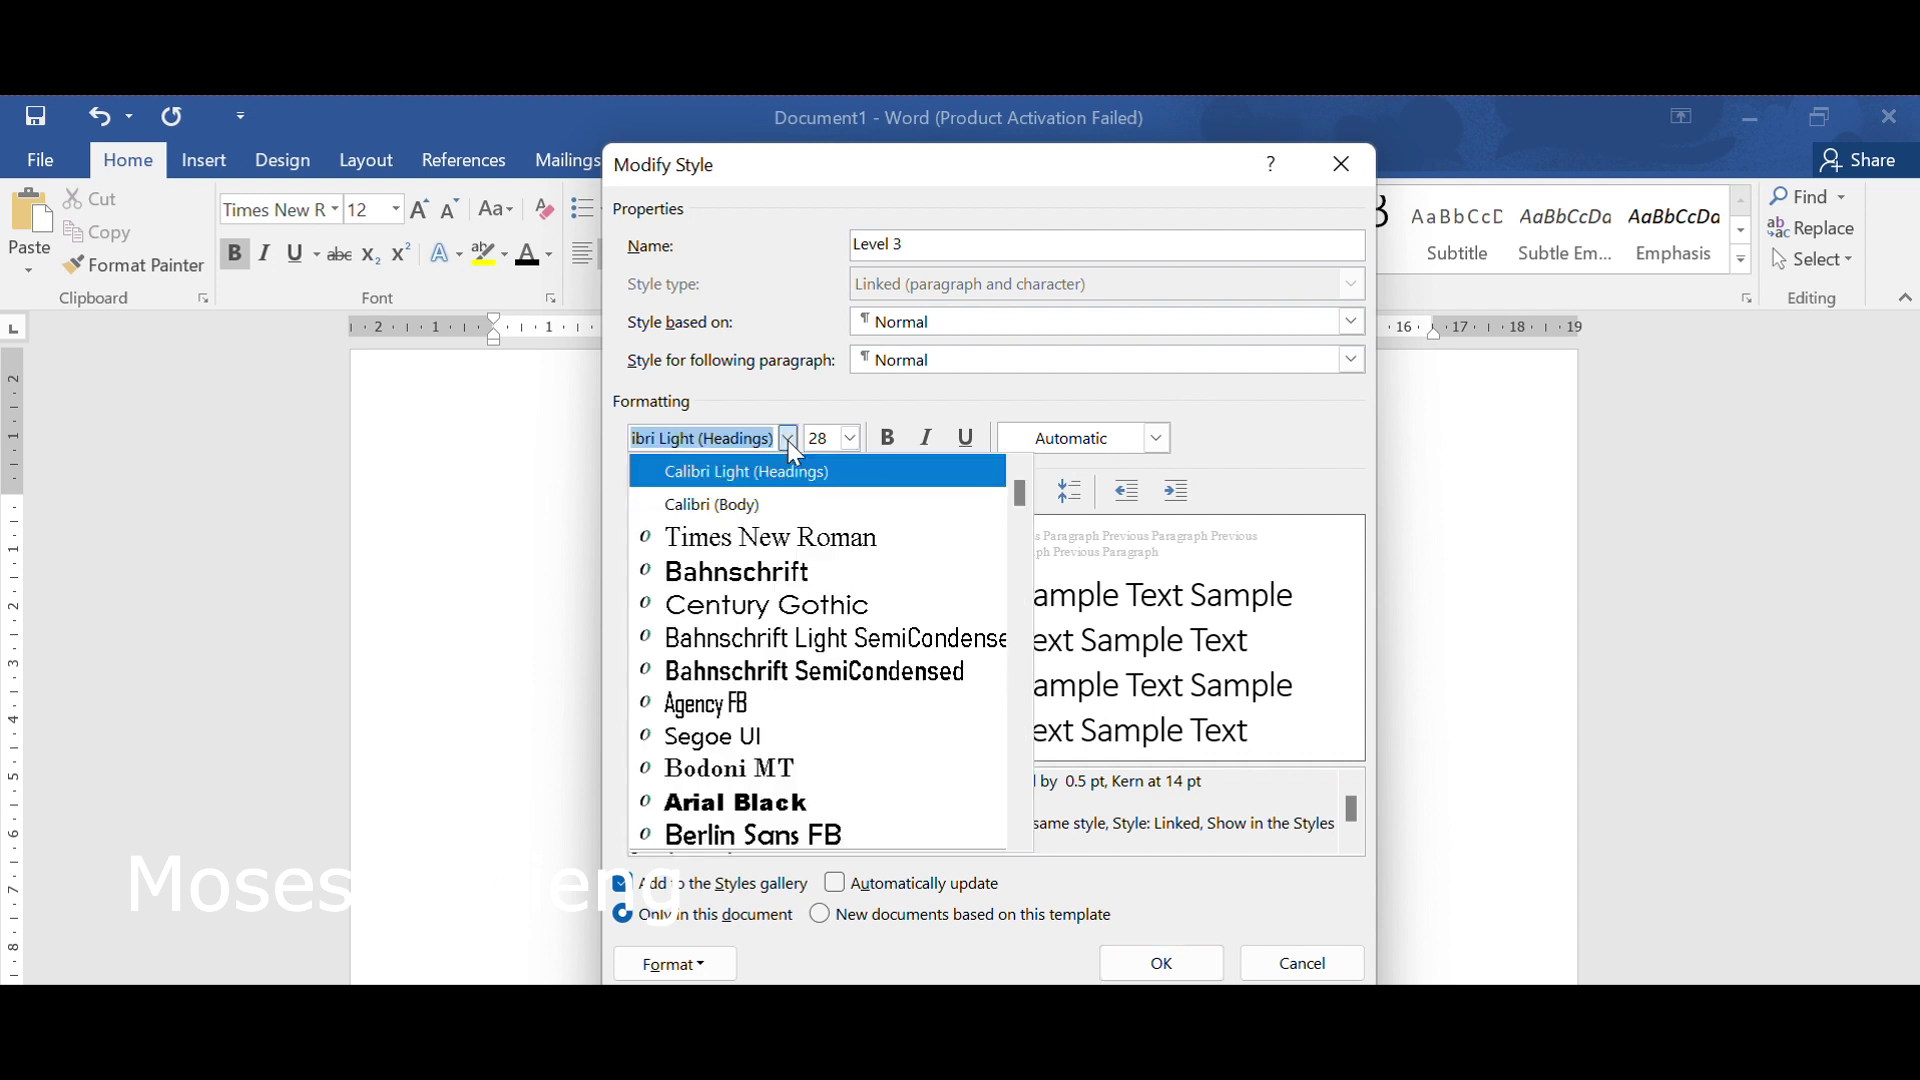
click(737, 548)
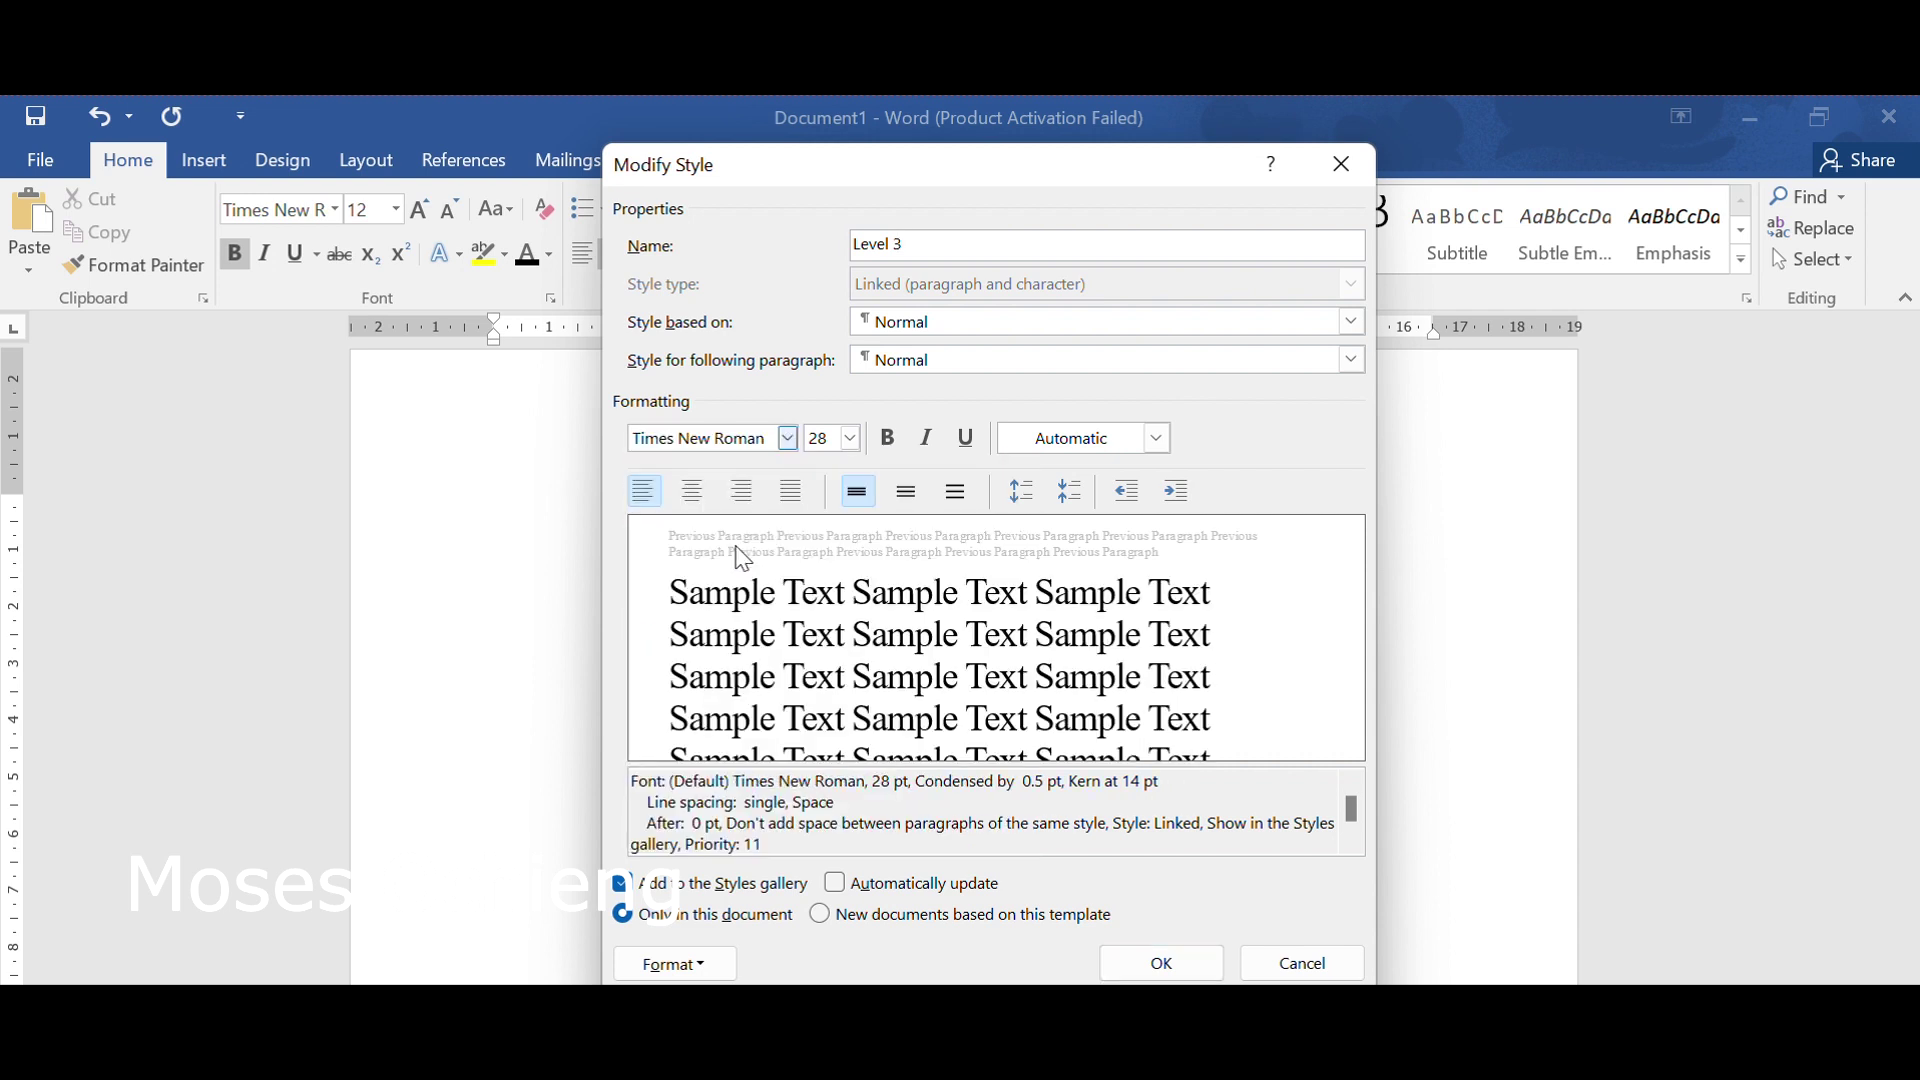
click(852, 440)
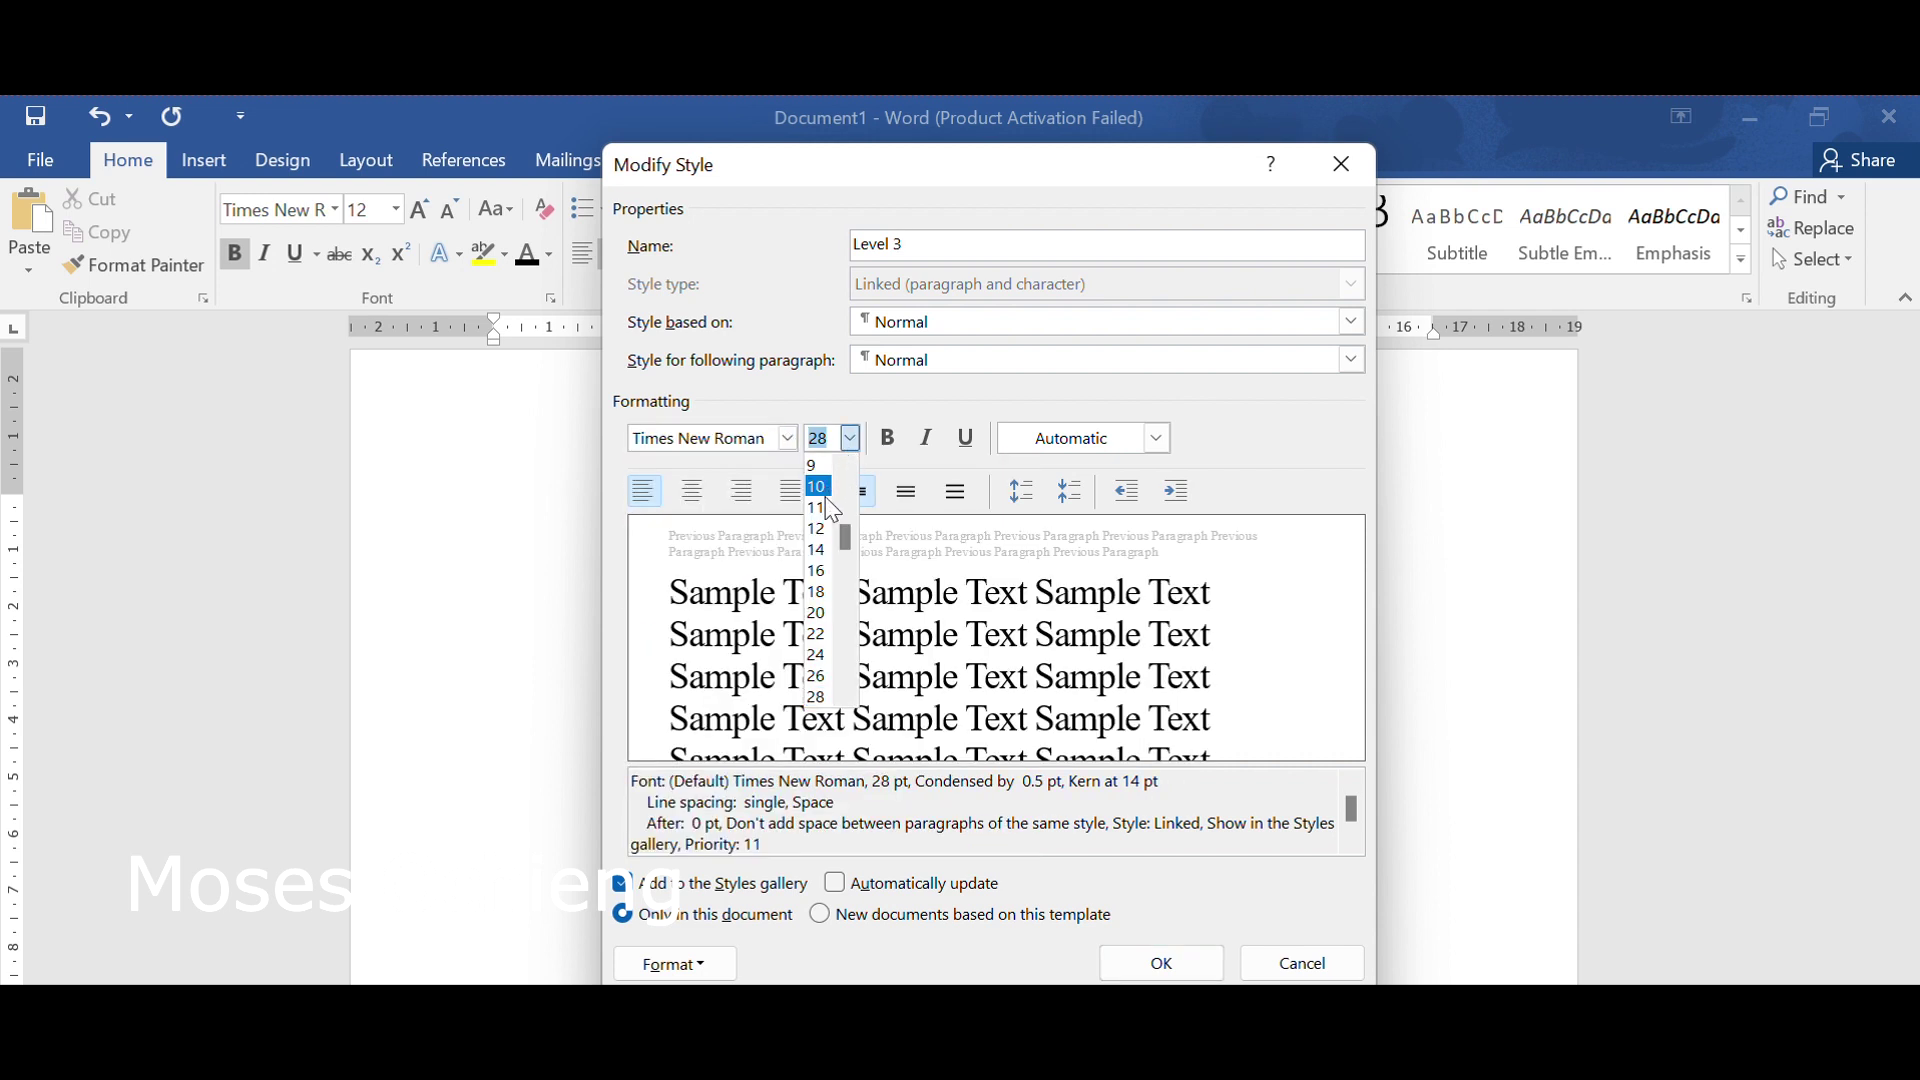
click(818, 529)
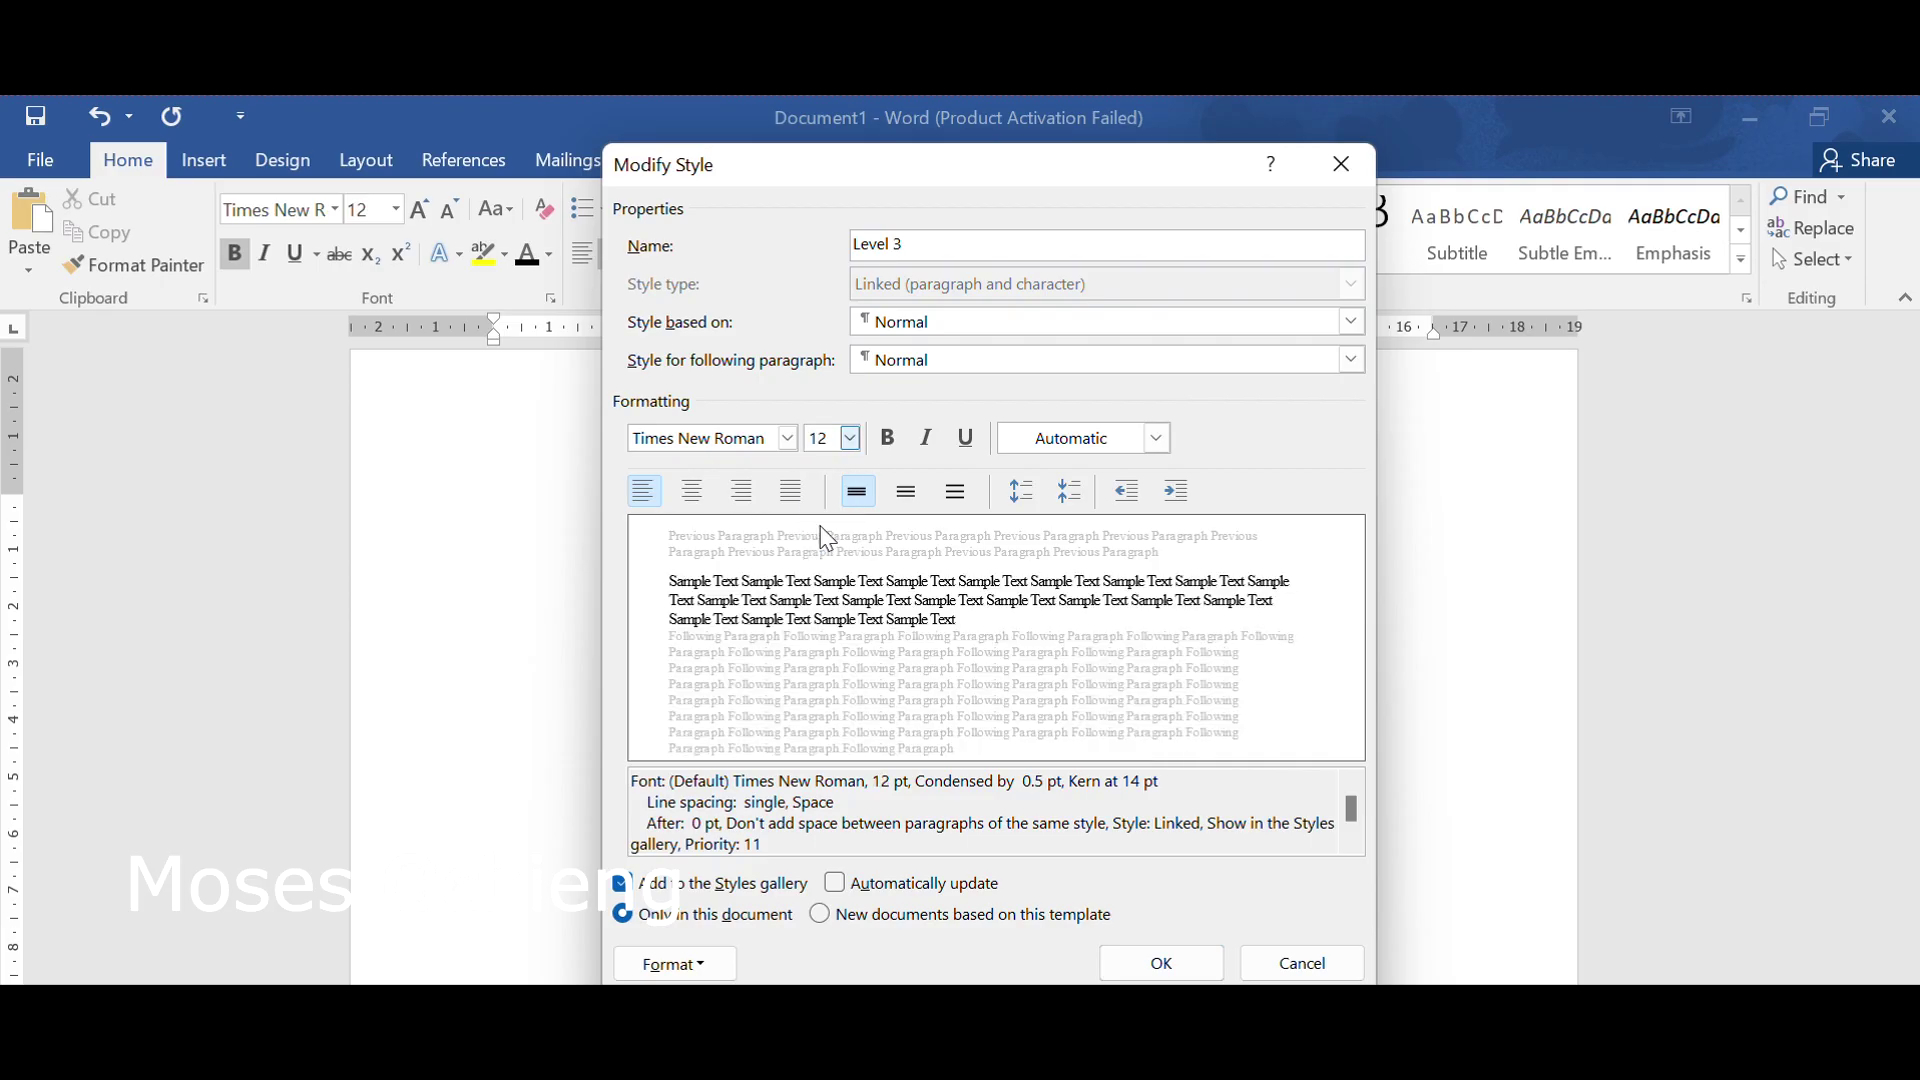
click(888, 440)
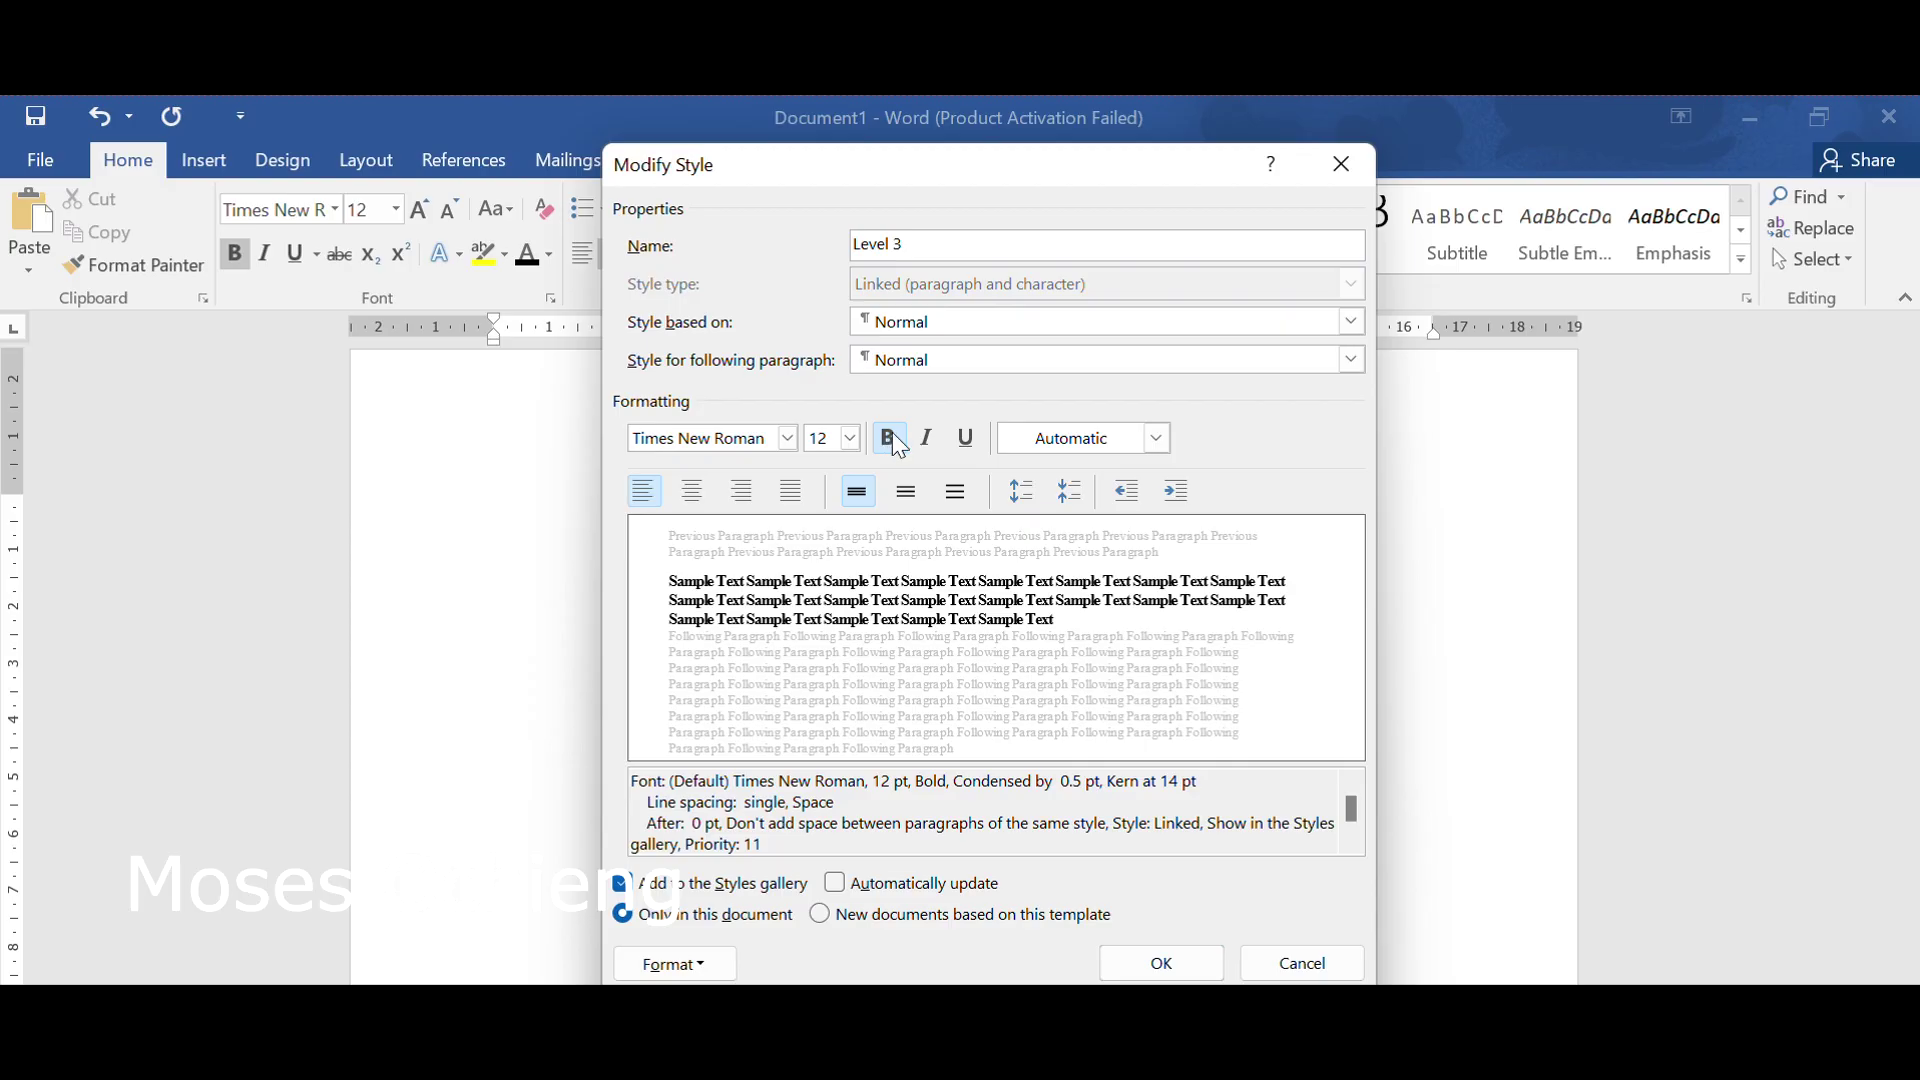
Set the Level 3 style's font color to Automatic, make it italic, and save the style changes.
click(1149, 440)
click(1048, 472)
click(925, 439)
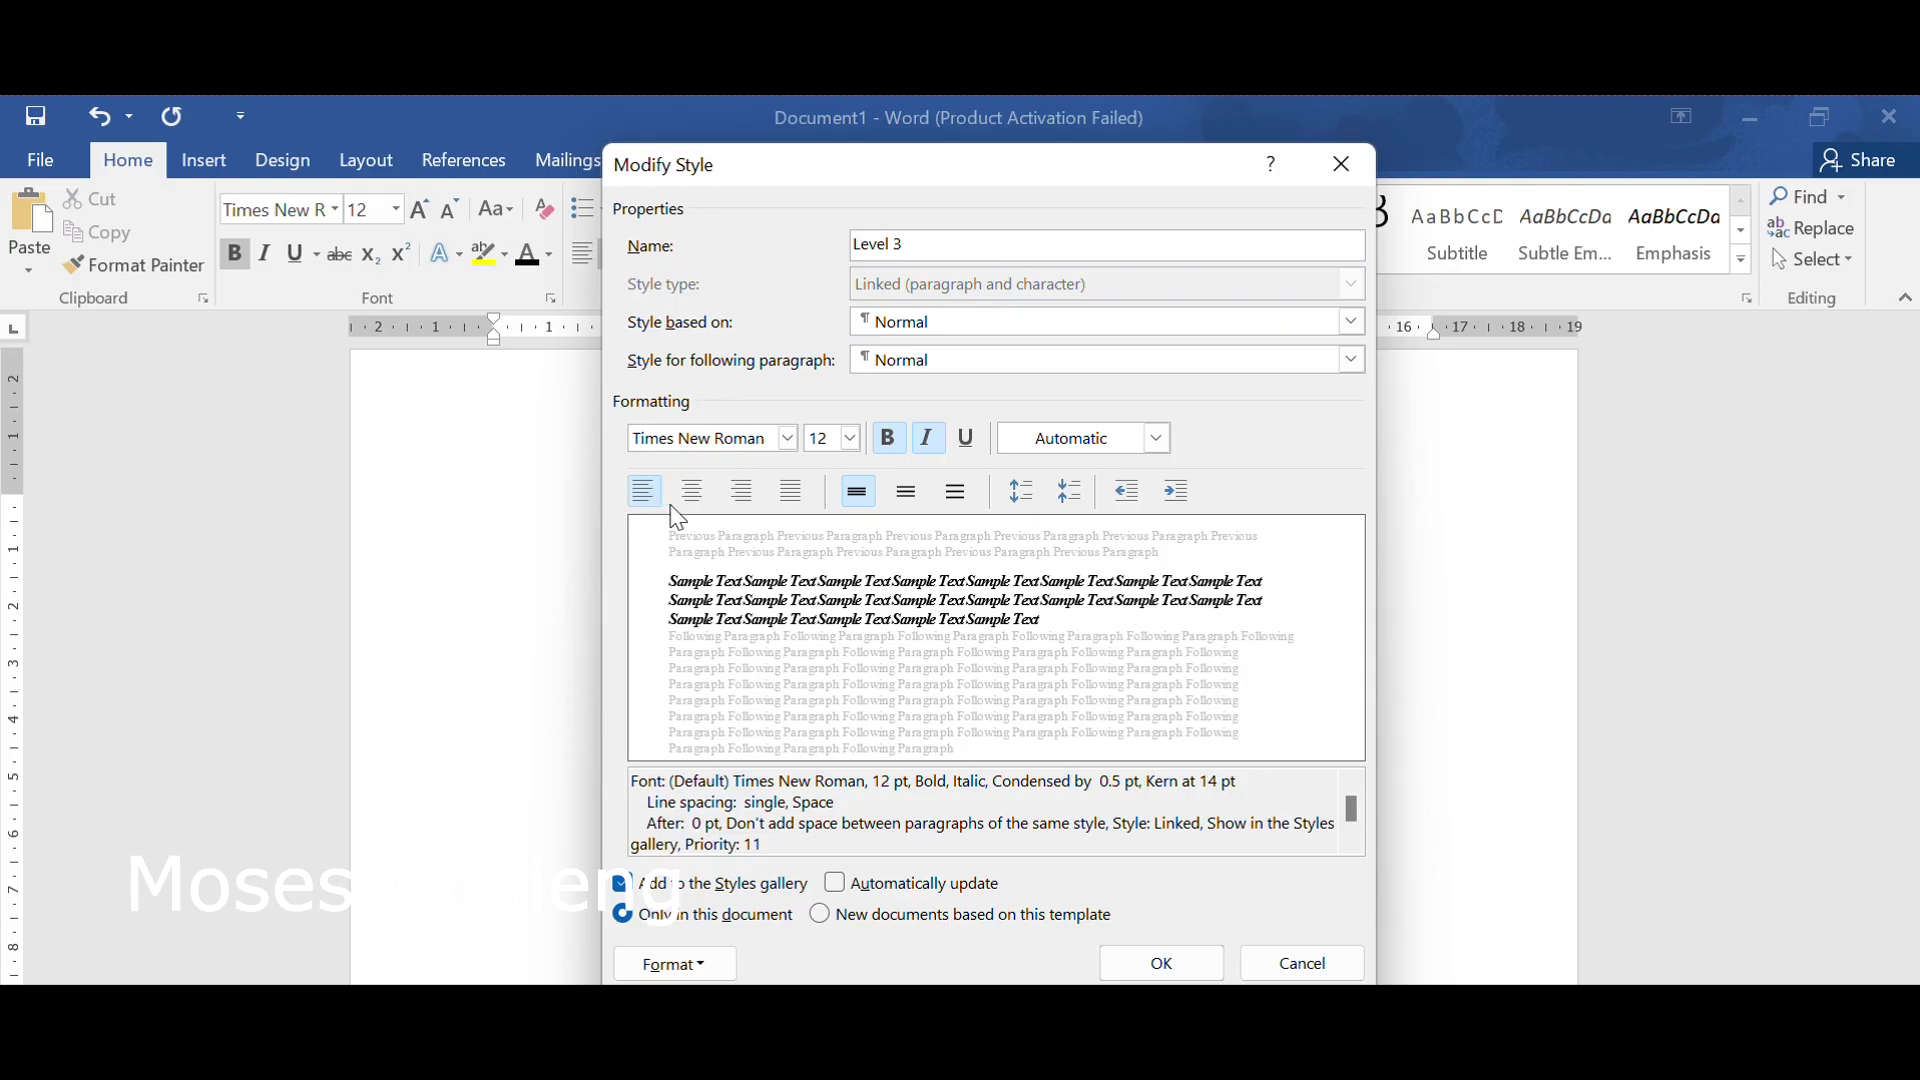
click(1135, 962)
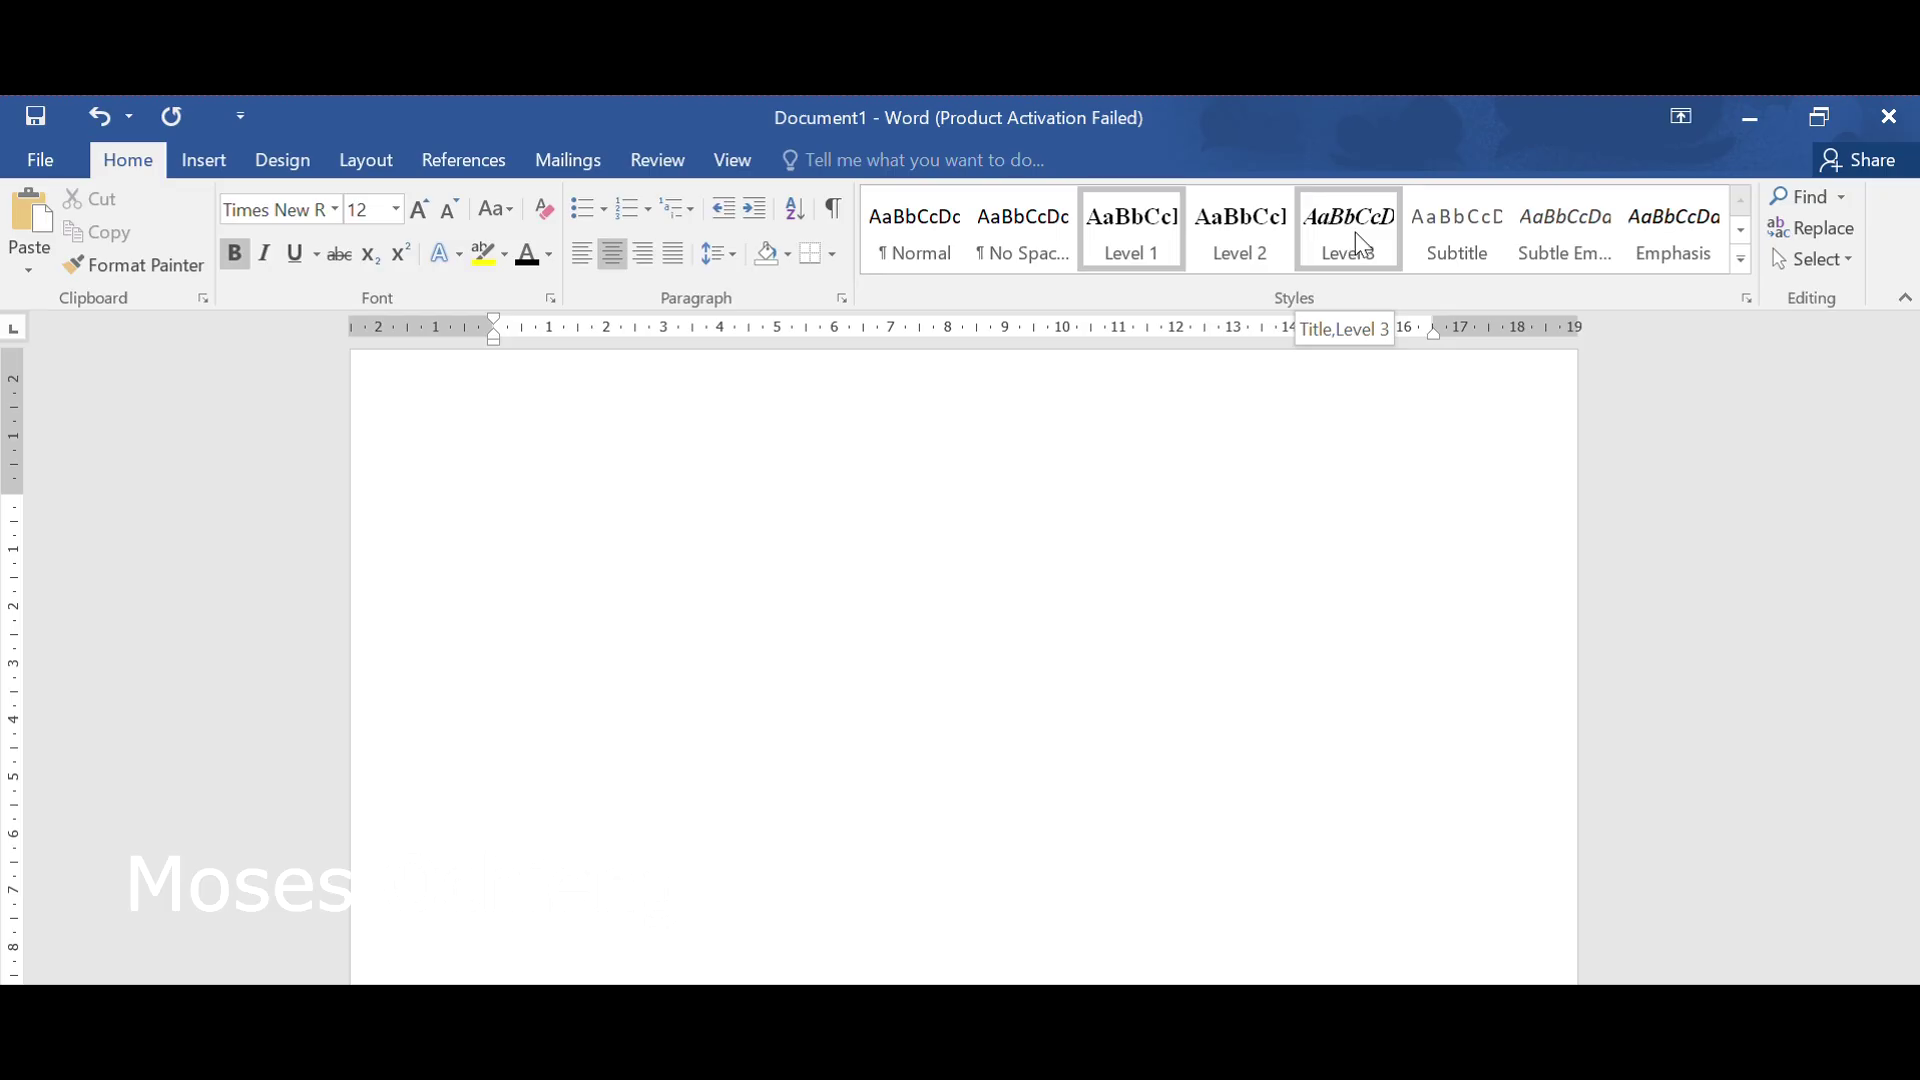
Open the Subtitle style for modification and rename it Level 4.
right_click(1445, 247)
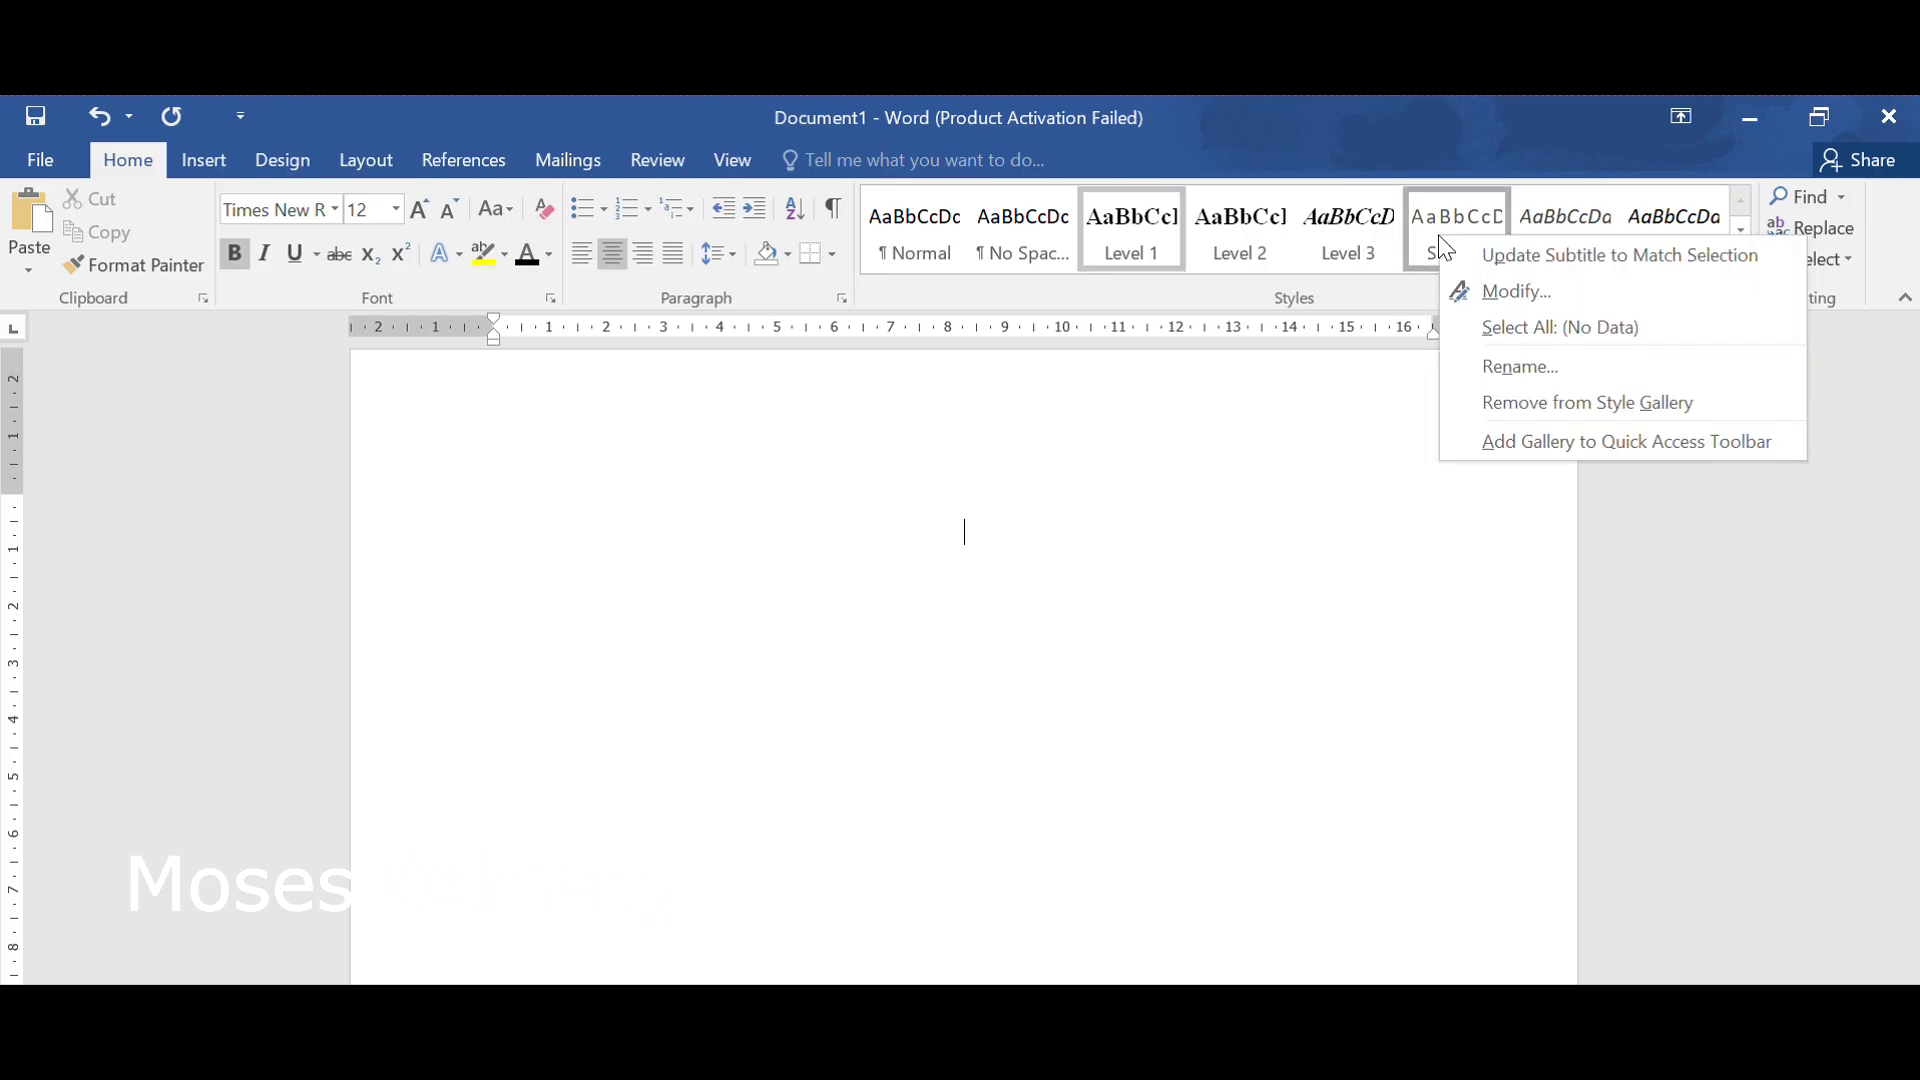
click(1499, 292)
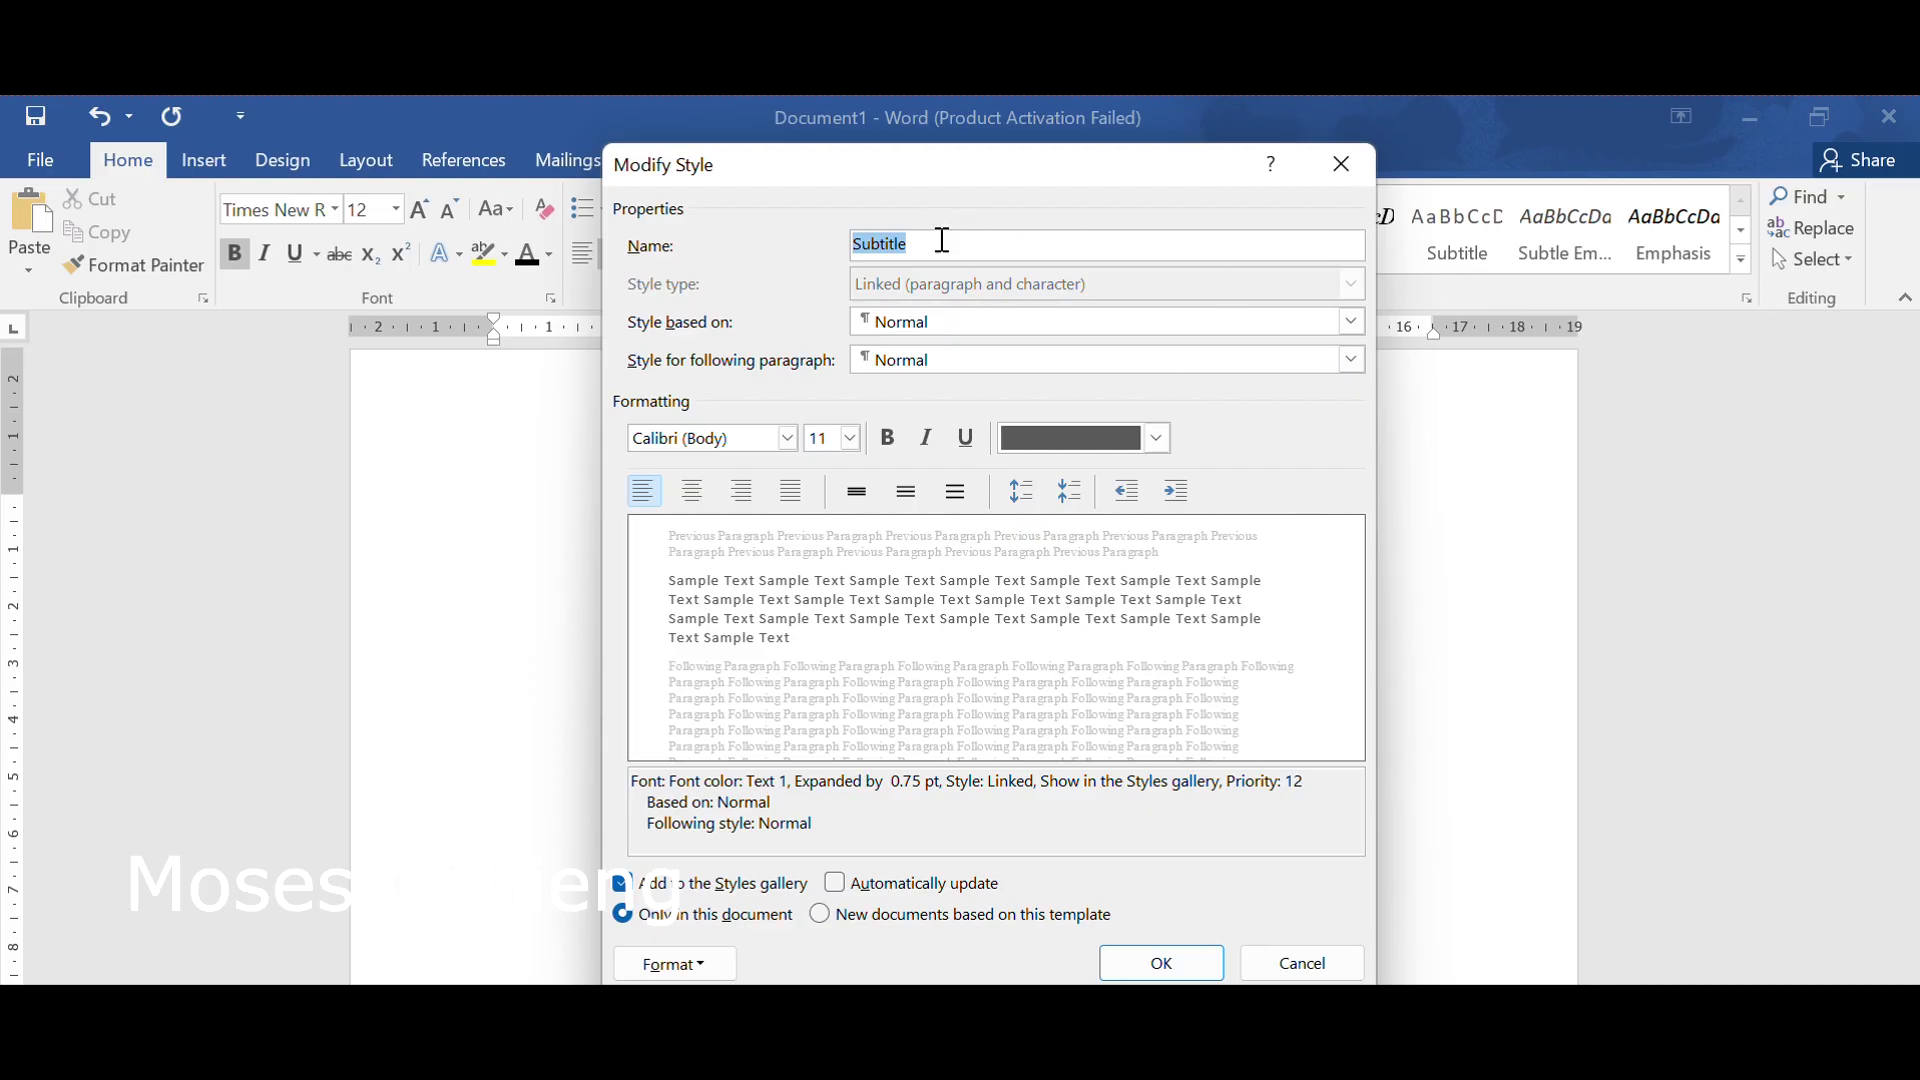
text(Level 4)
Set the Level 4 style's font to Times New Roman, 12 pt, bold.
click(789, 440)
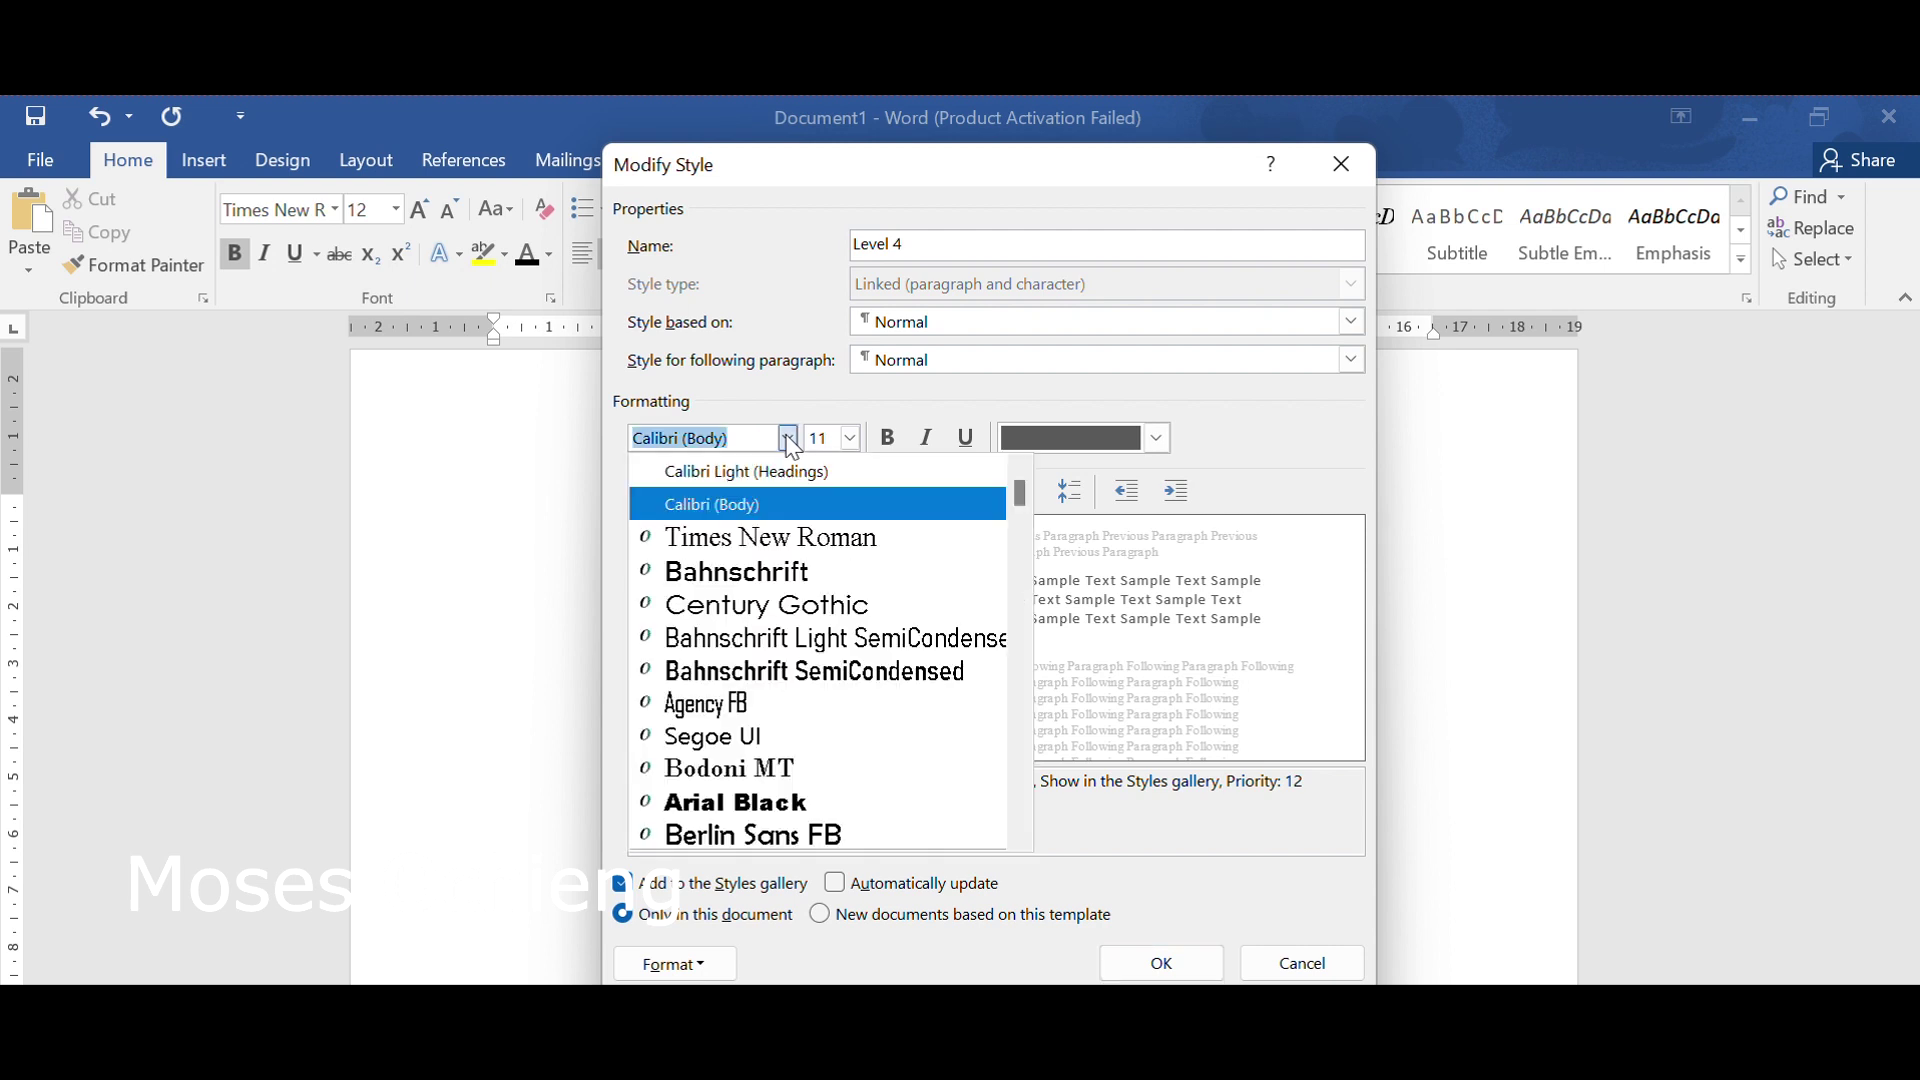
click(760, 540)
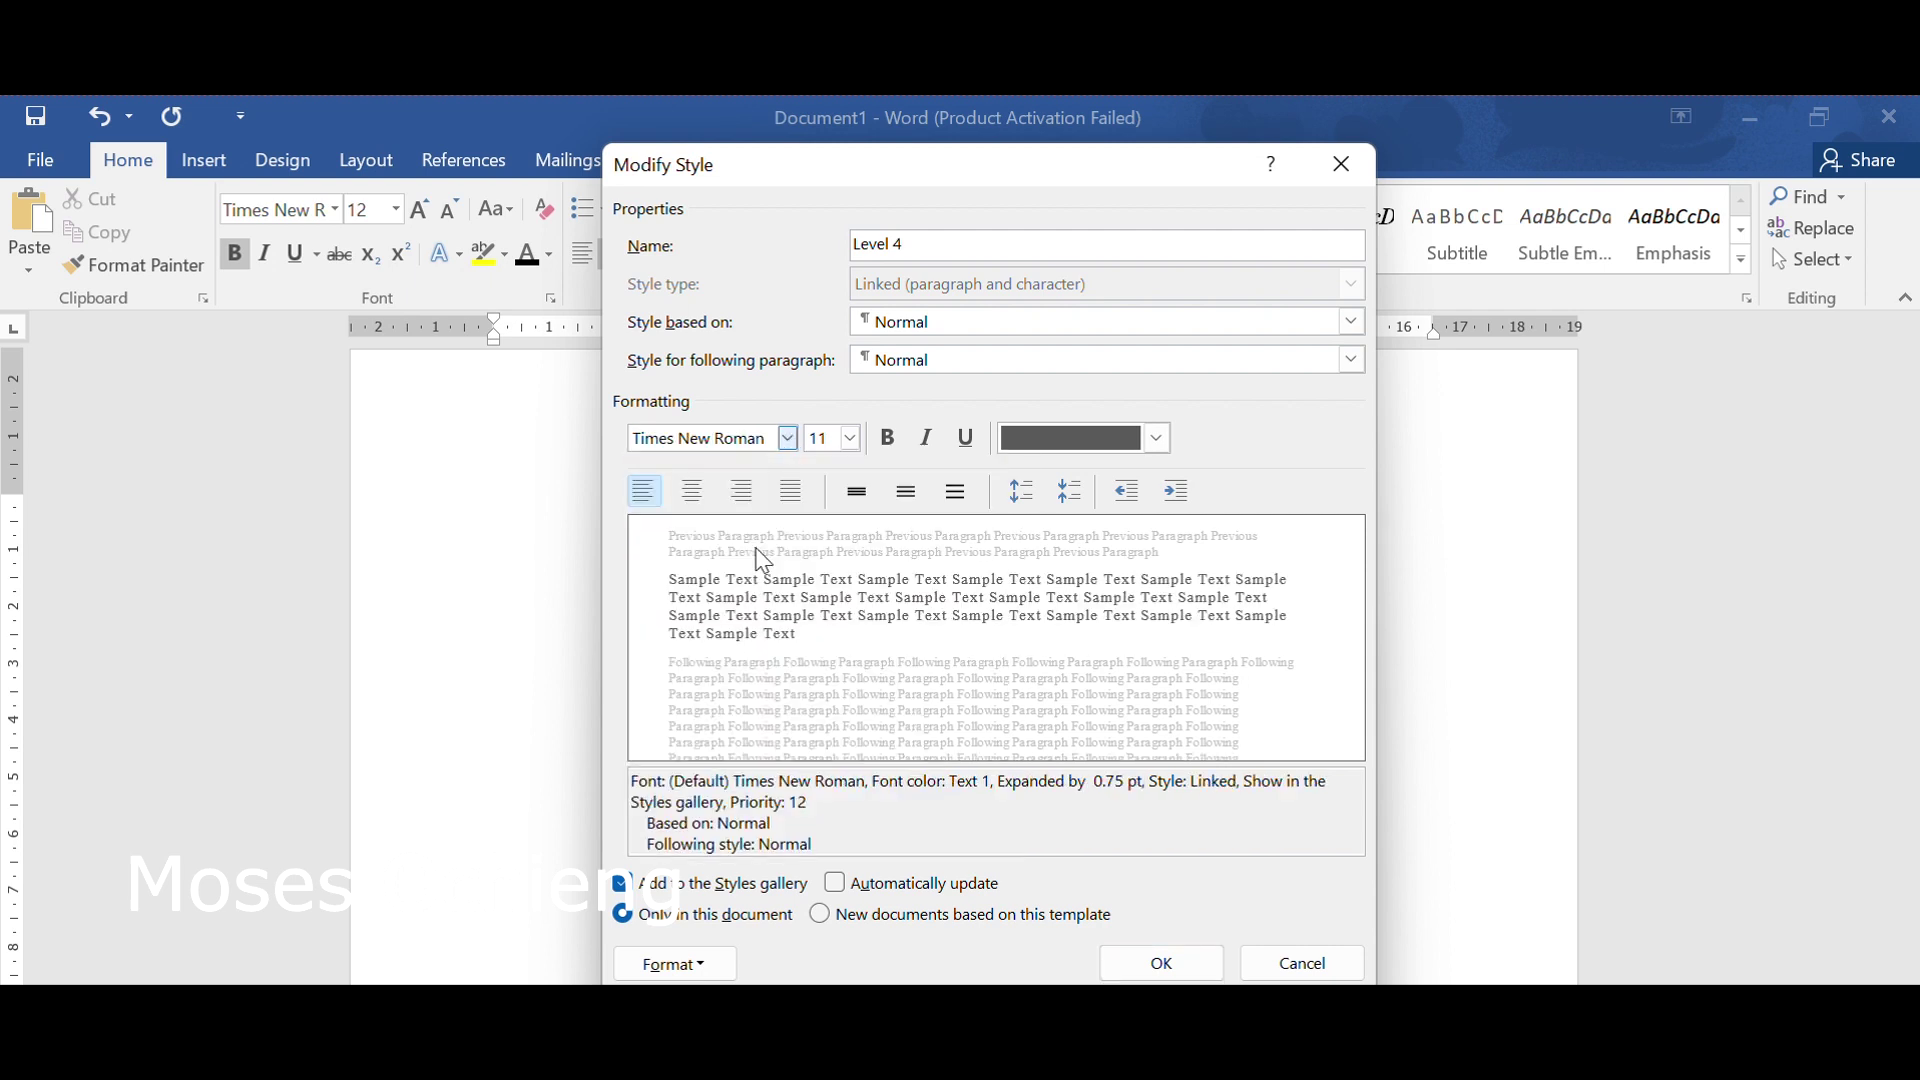
click(850, 440)
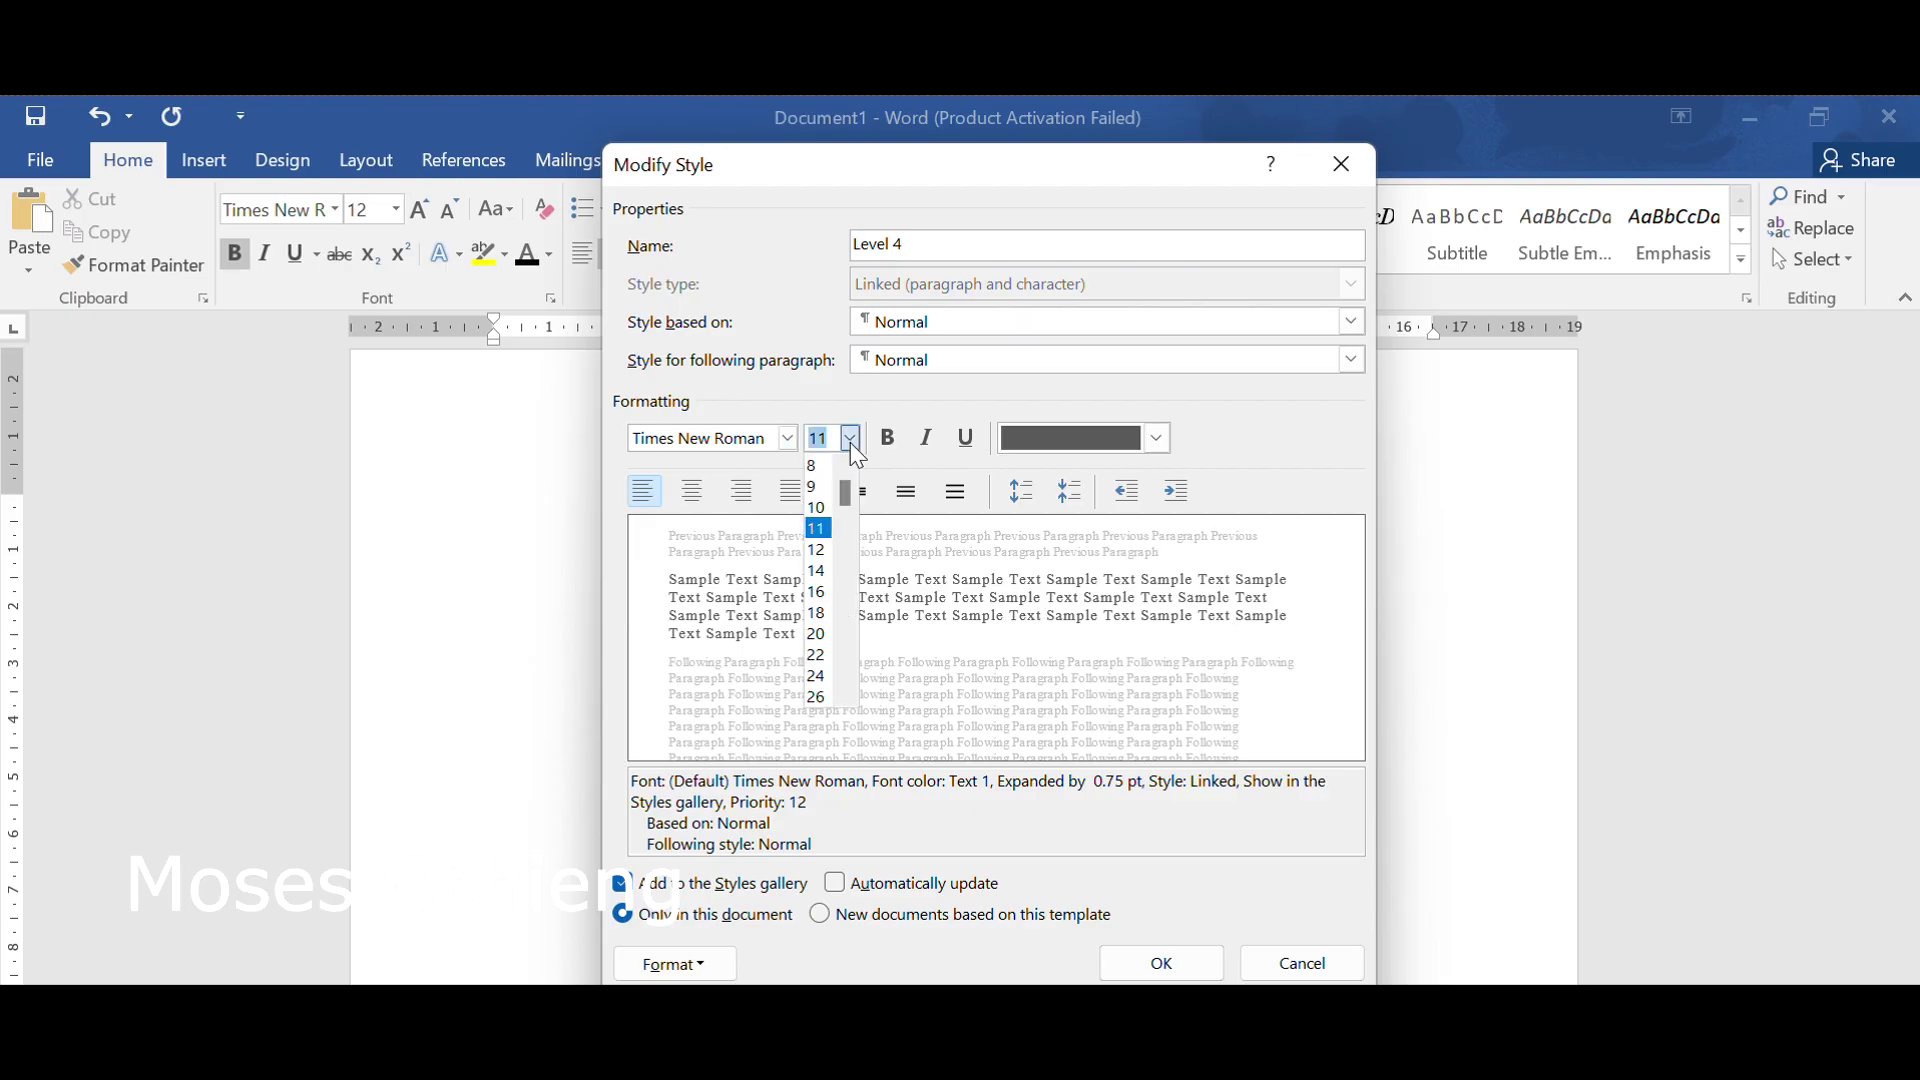
click(818, 552)
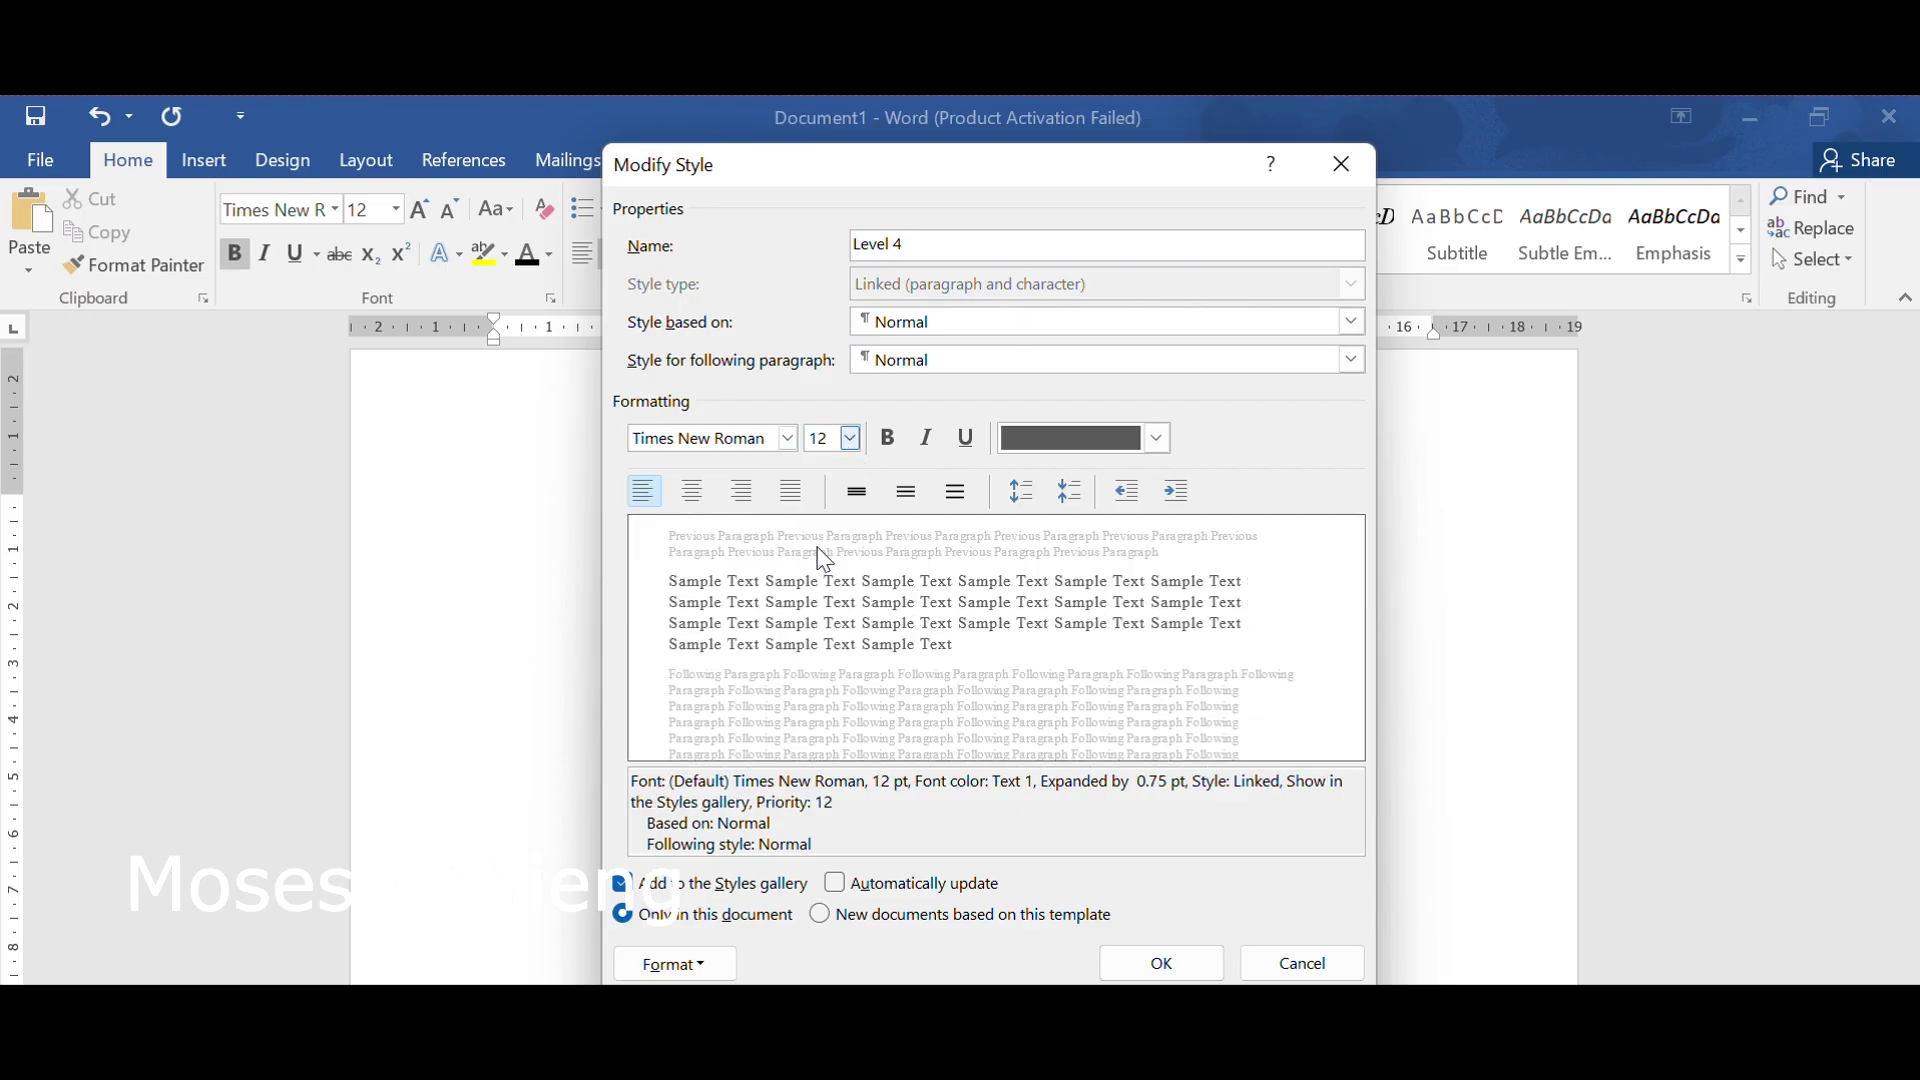
click(893, 445)
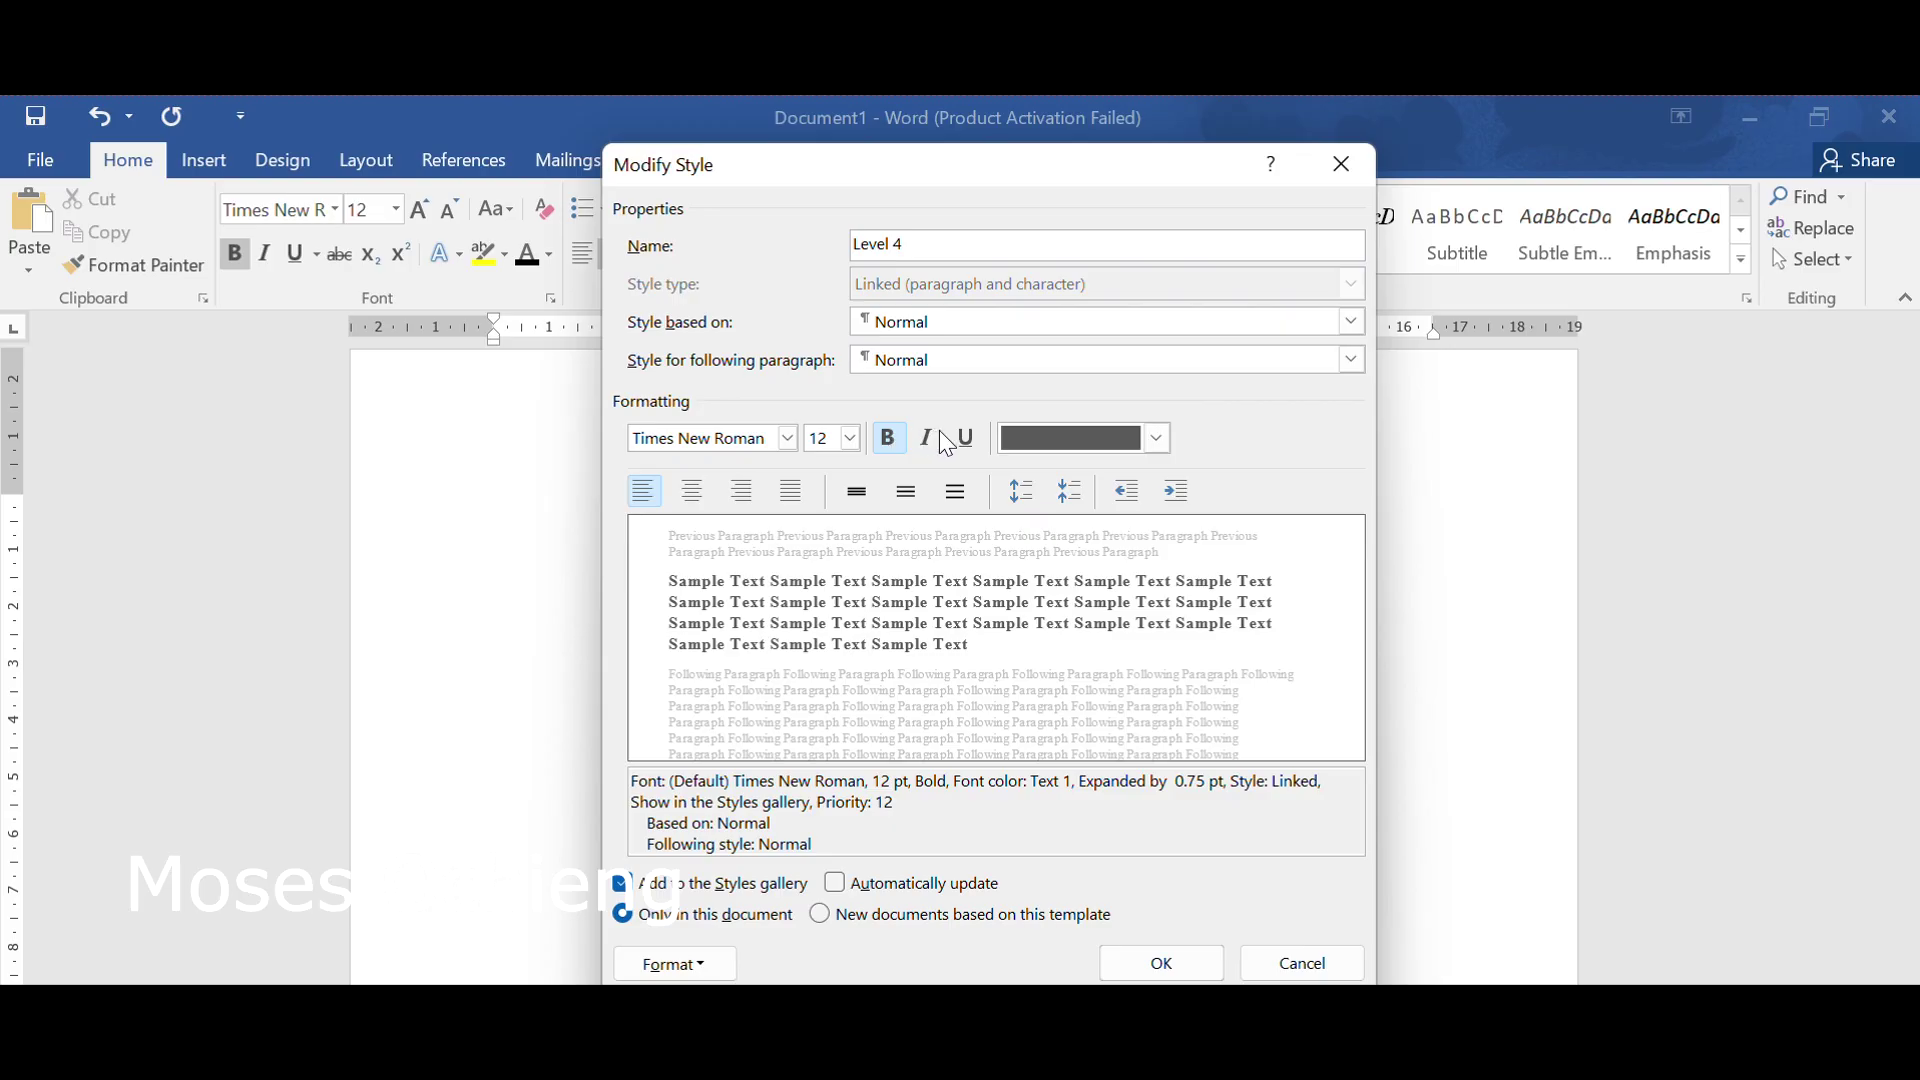
Set the Level 4 style's font color to Automatic and save the style changes.
click(1064, 450)
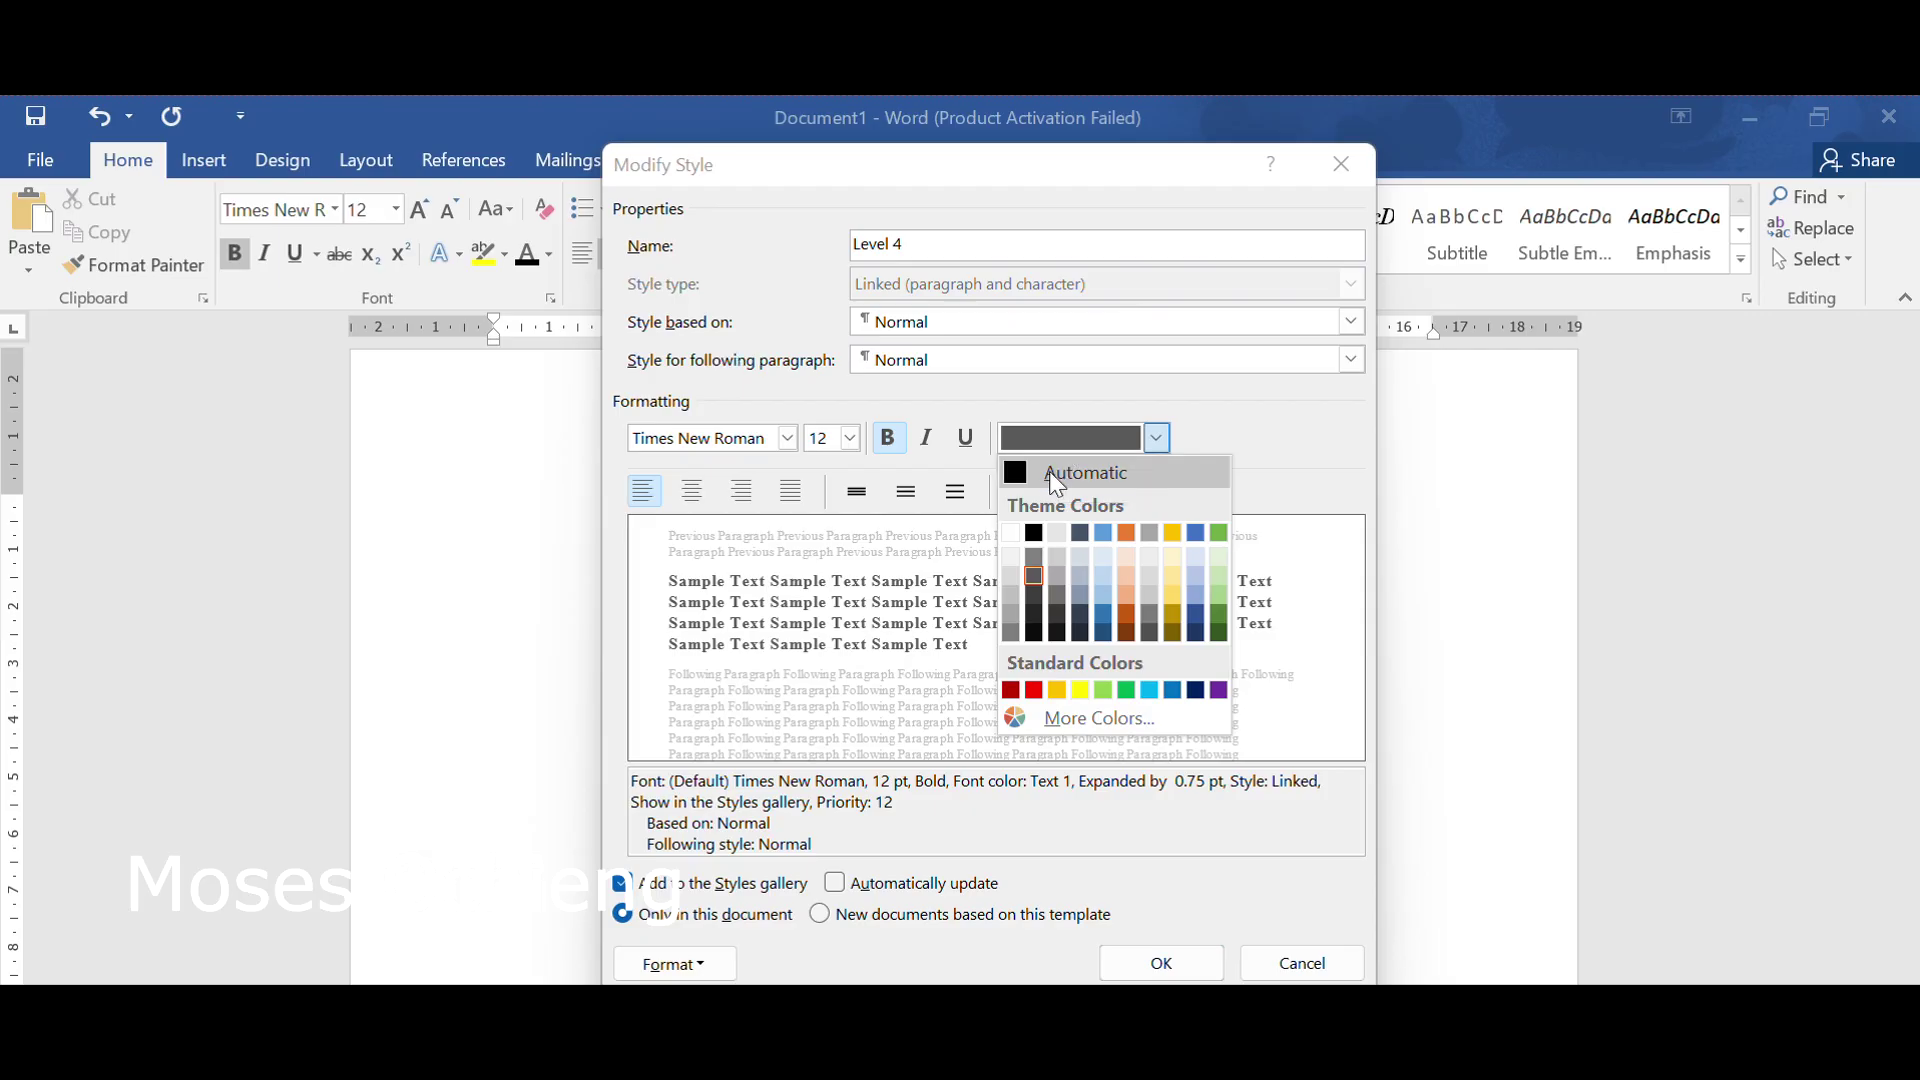
click(1056, 484)
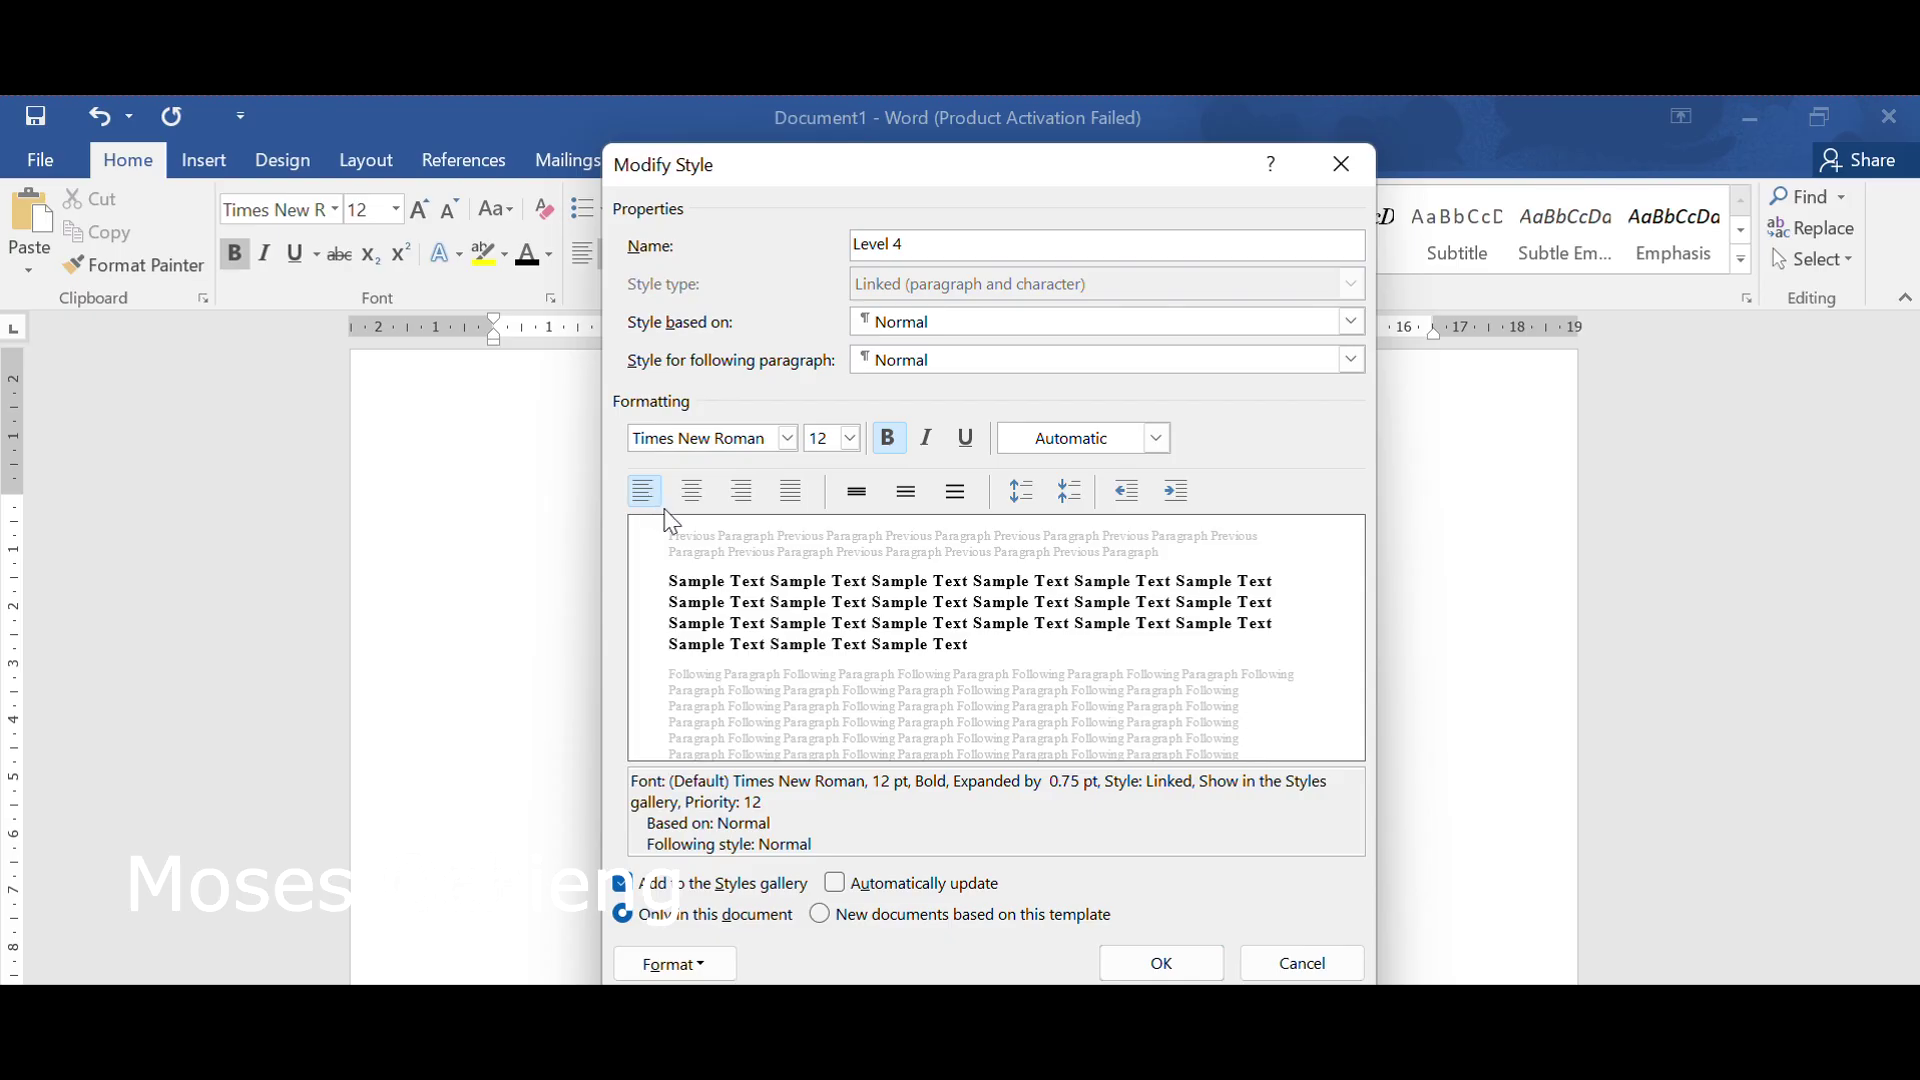
click(1162, 964)
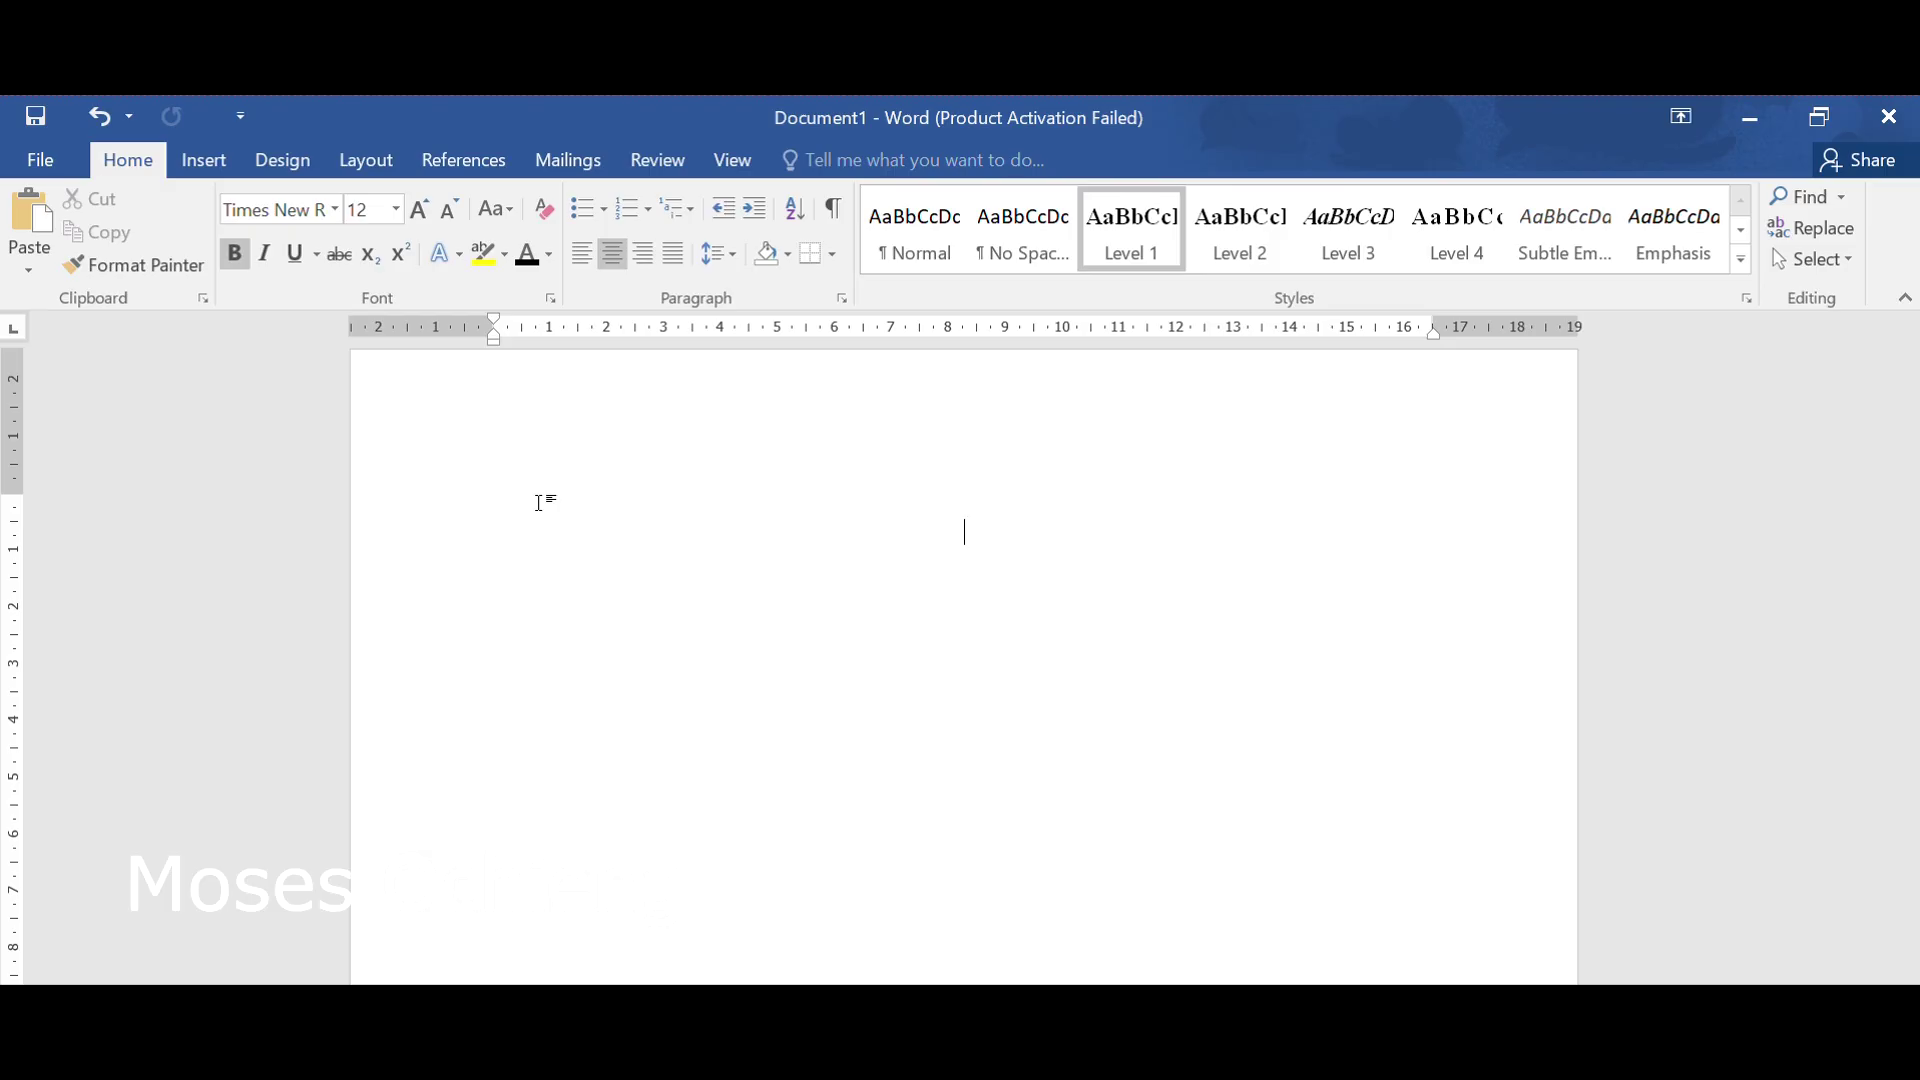
Enter the sample text "Utensils. These are used in the kitchen" in the document using the Normal style.
key(ctrl+shift+n)
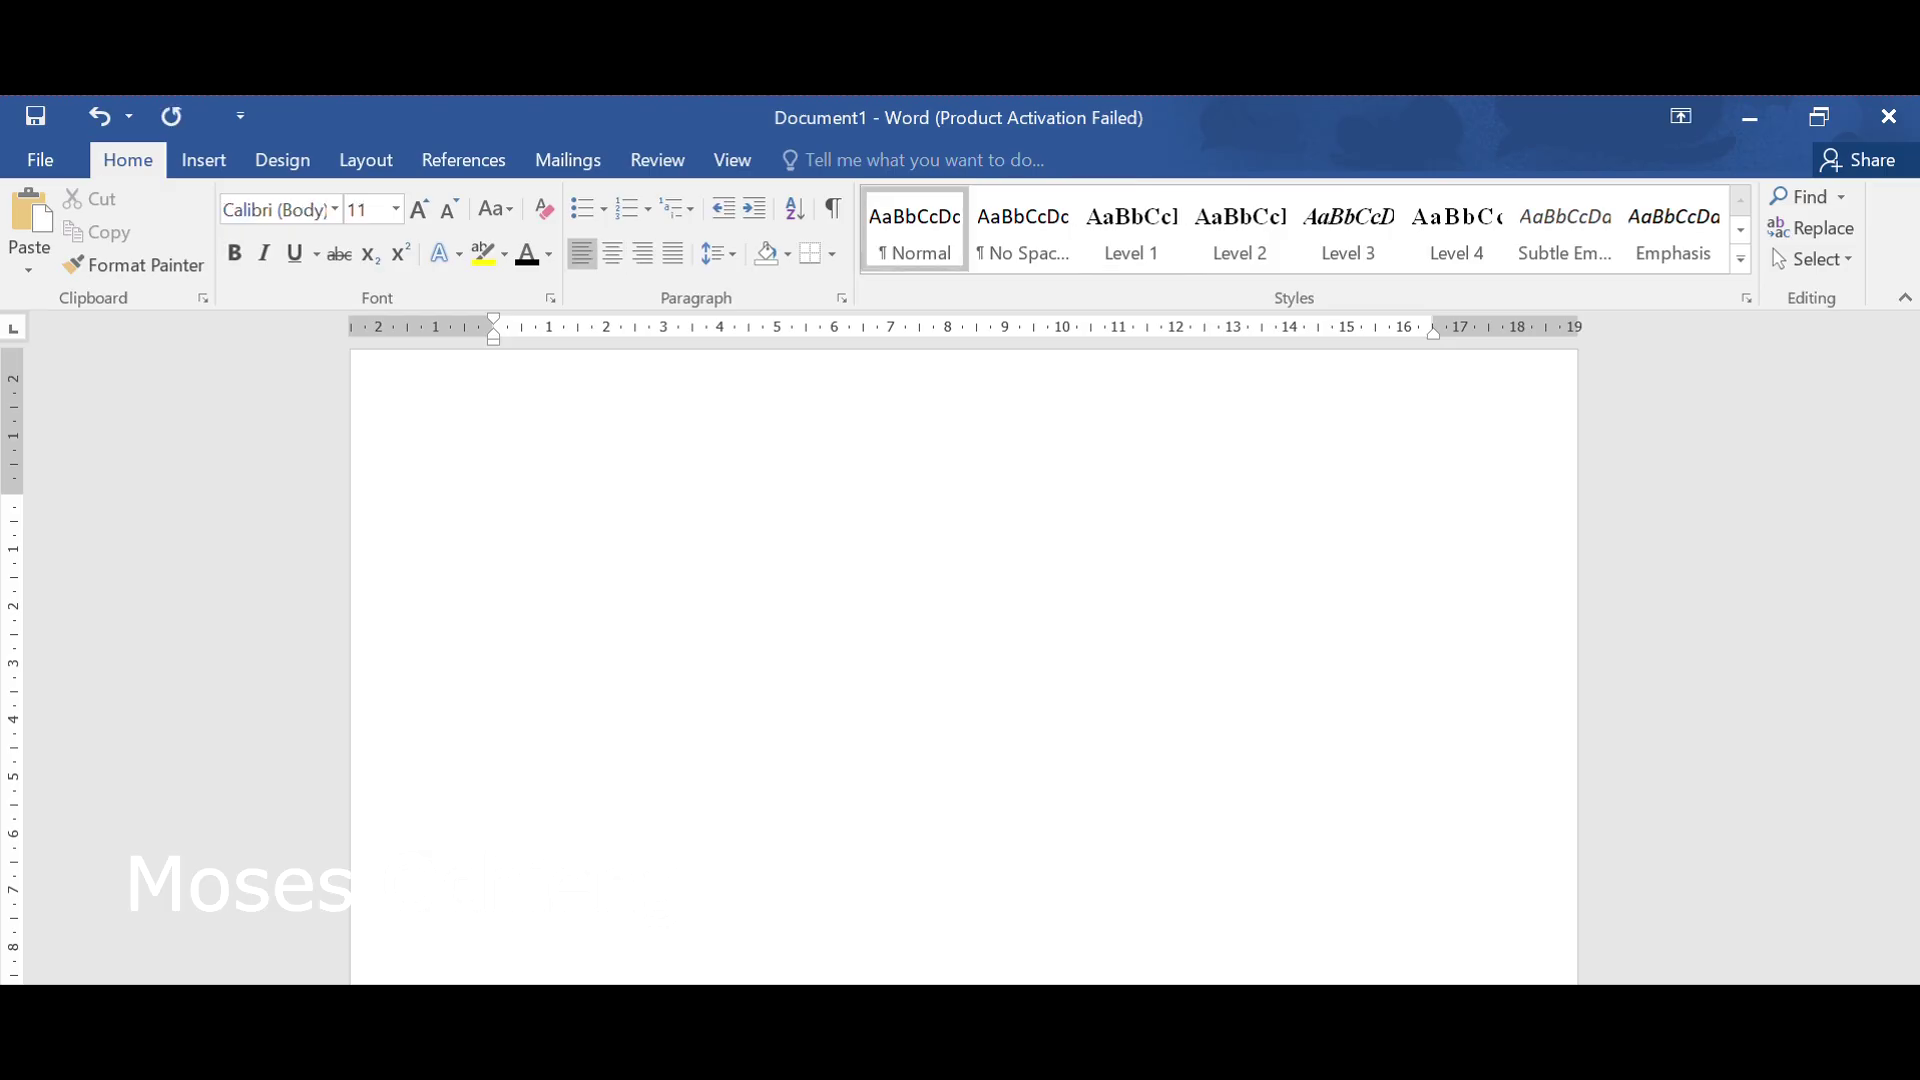
text(Utensils)
text(. These a)
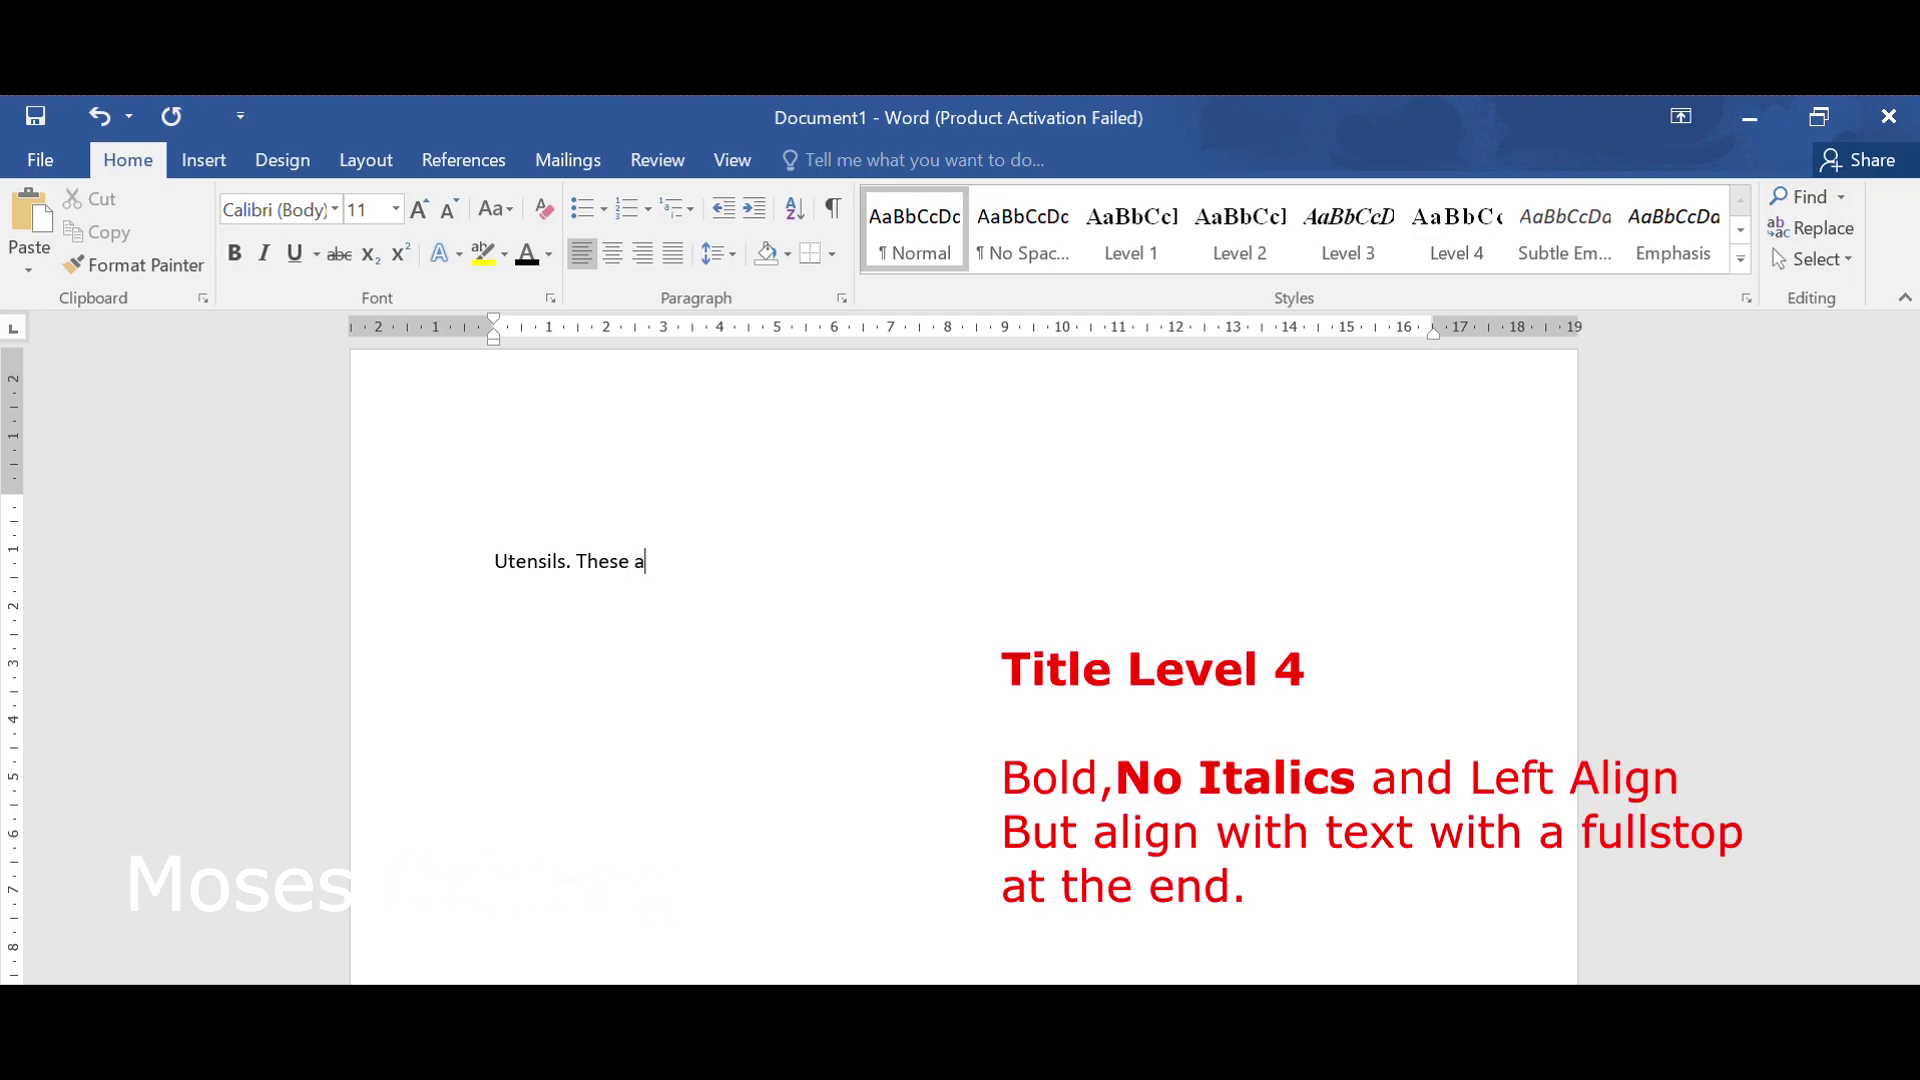
text(re used in the kitchen)
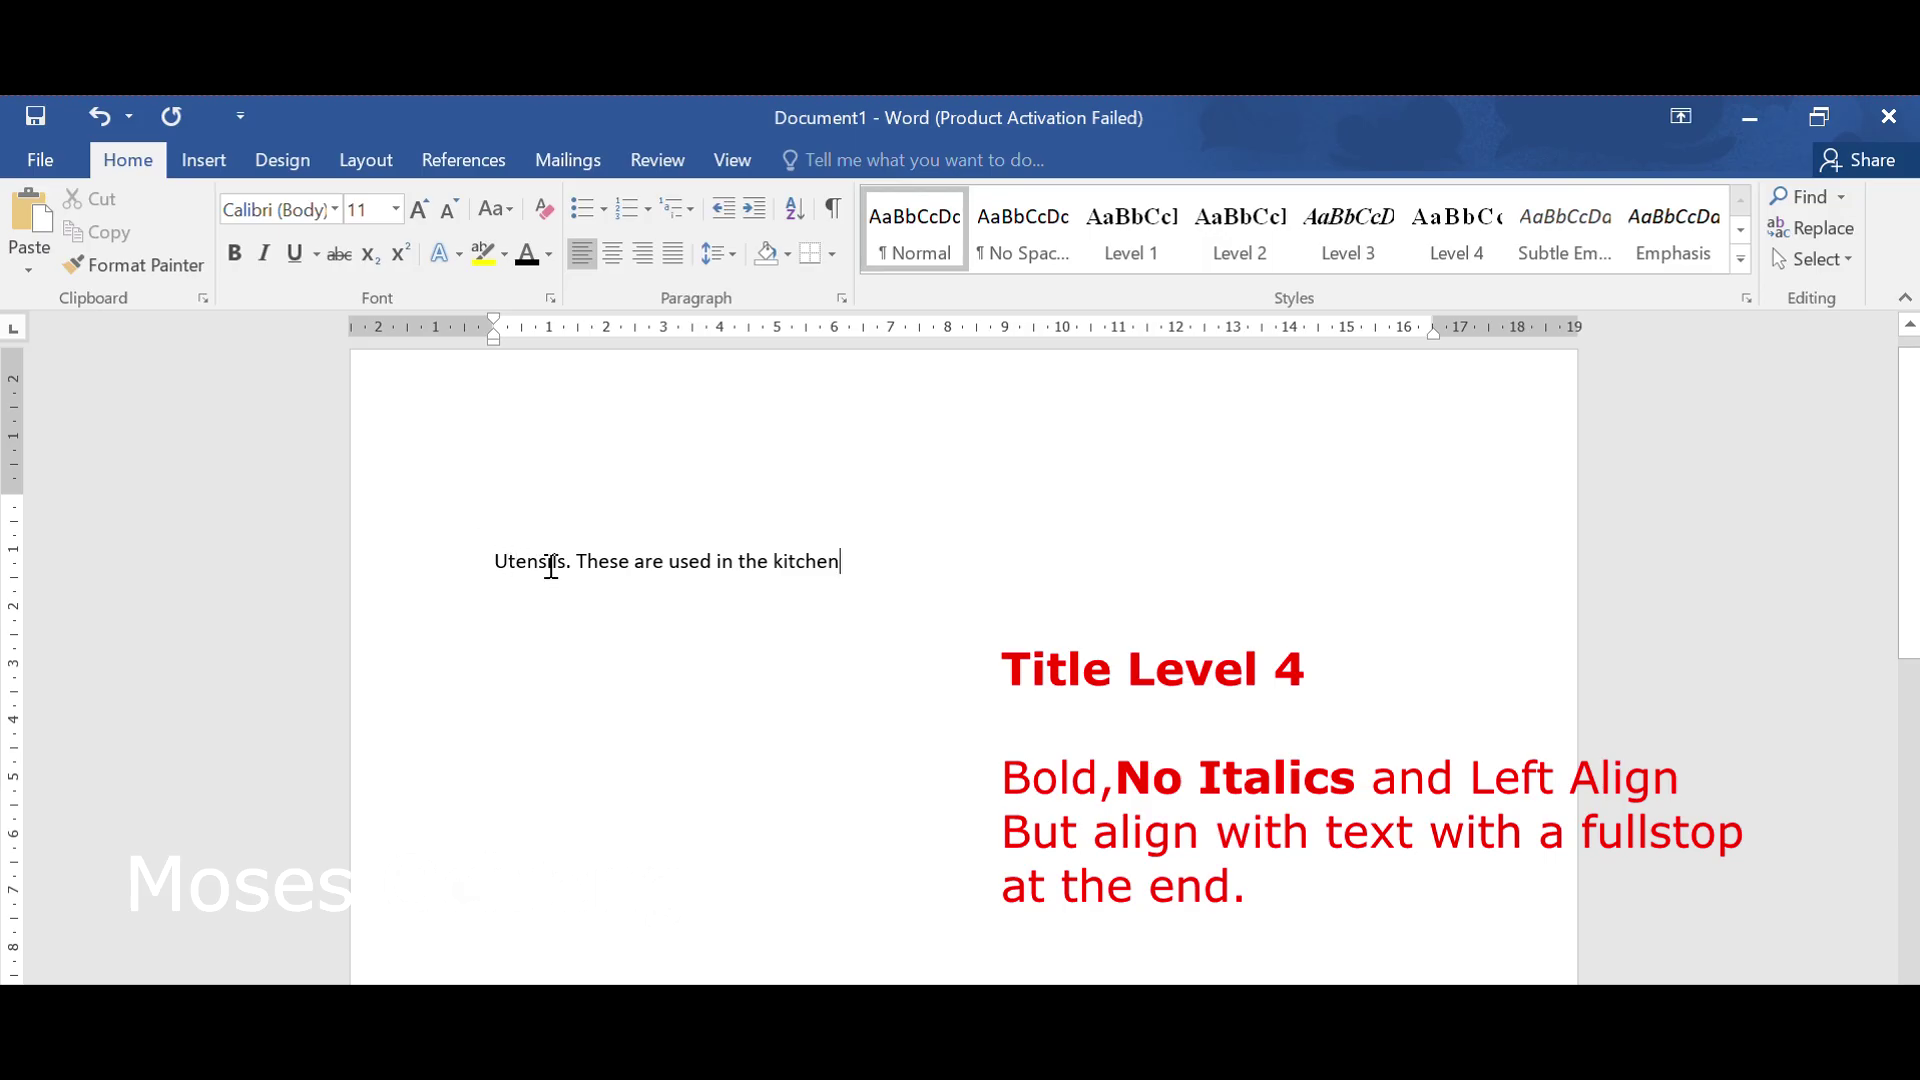
Modify the Normal style to Times New Roman, 12 pt, and save the style changes.
click(457, 565)
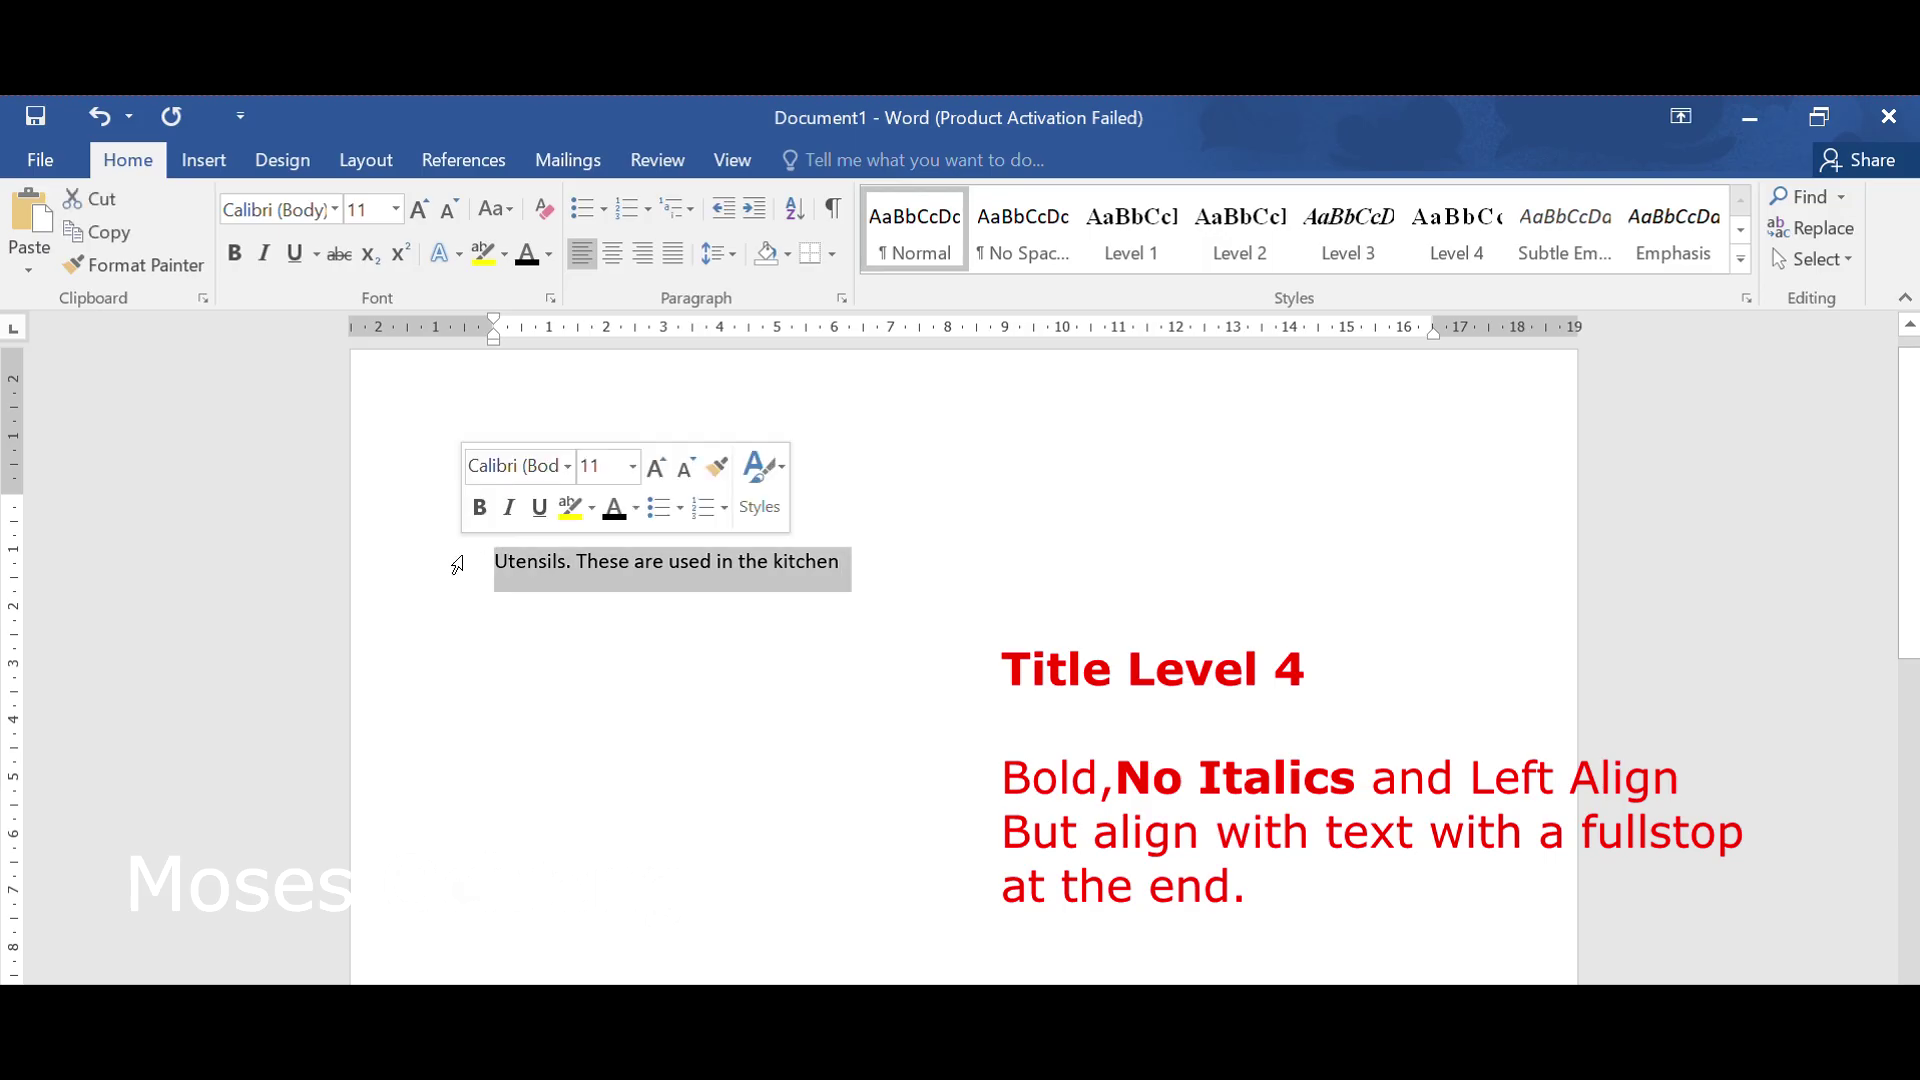
right_click(921, 229)
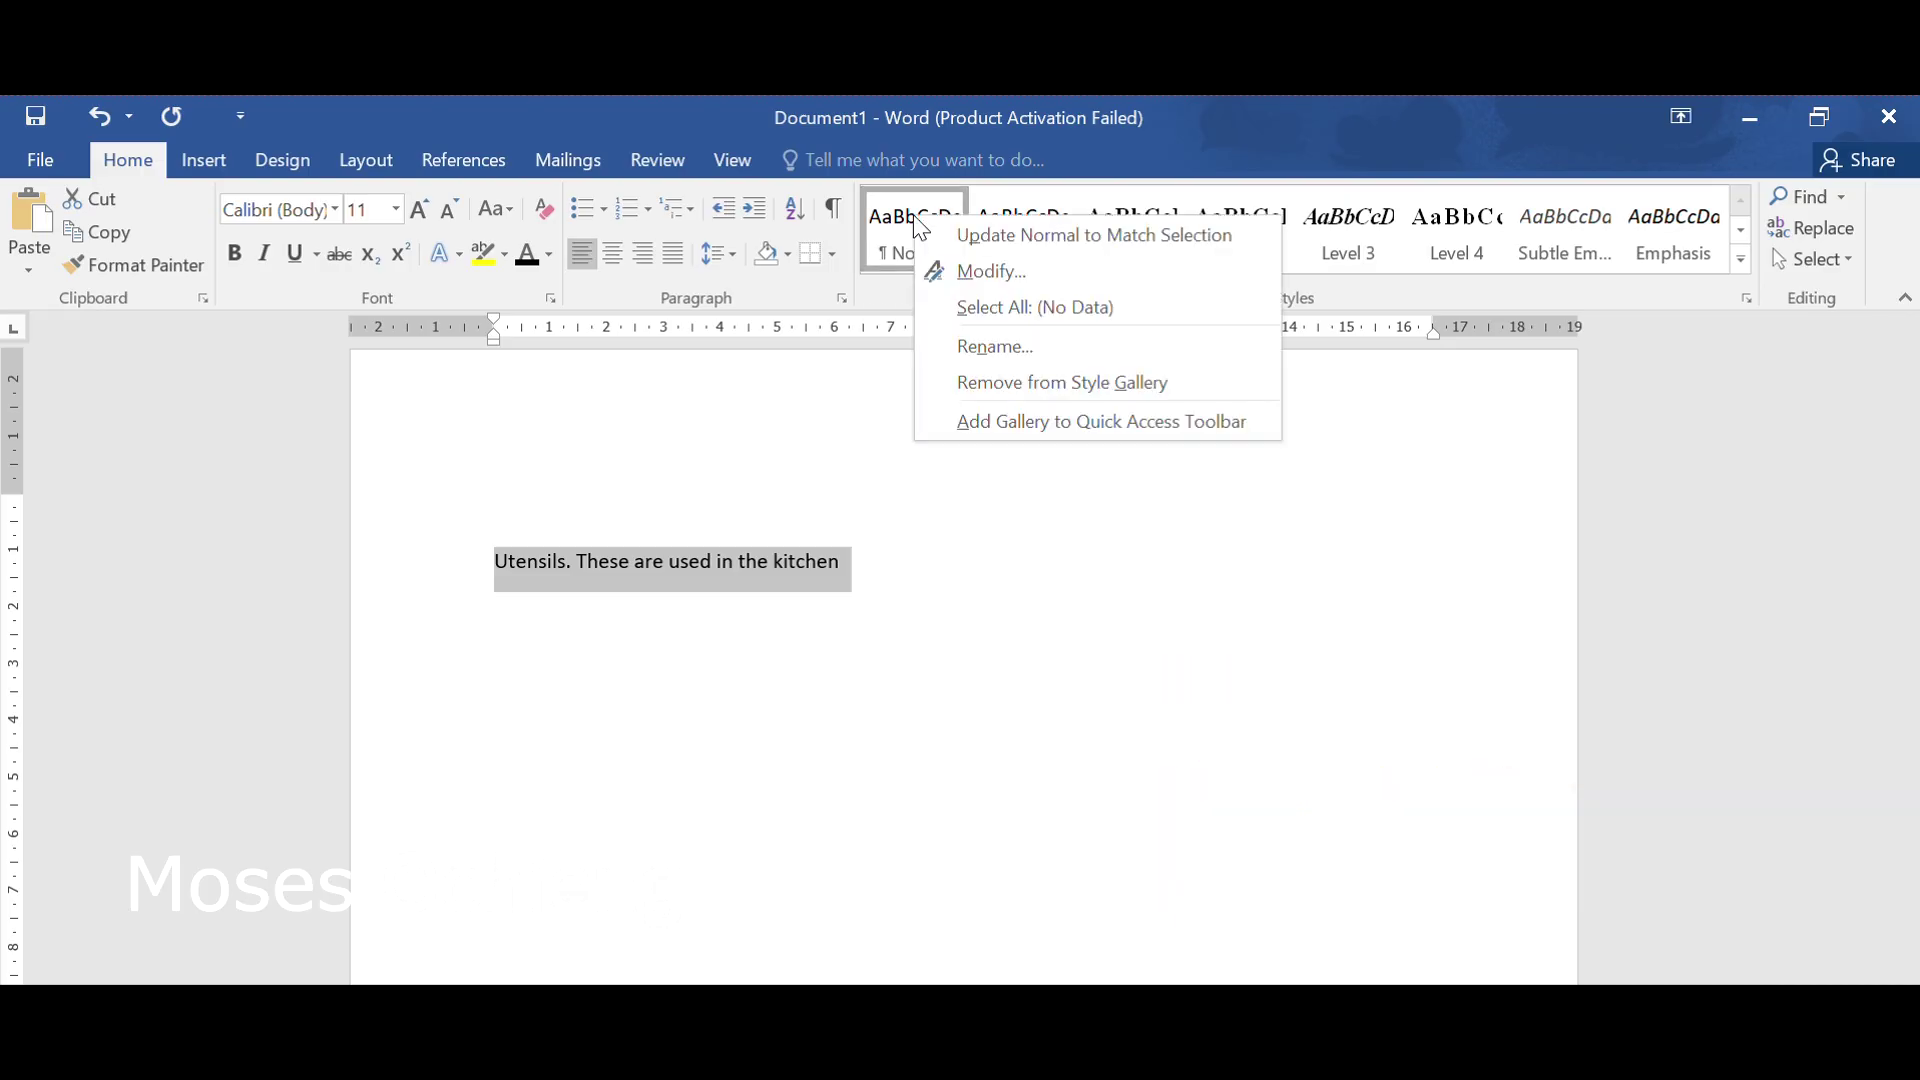
click(986, 268)
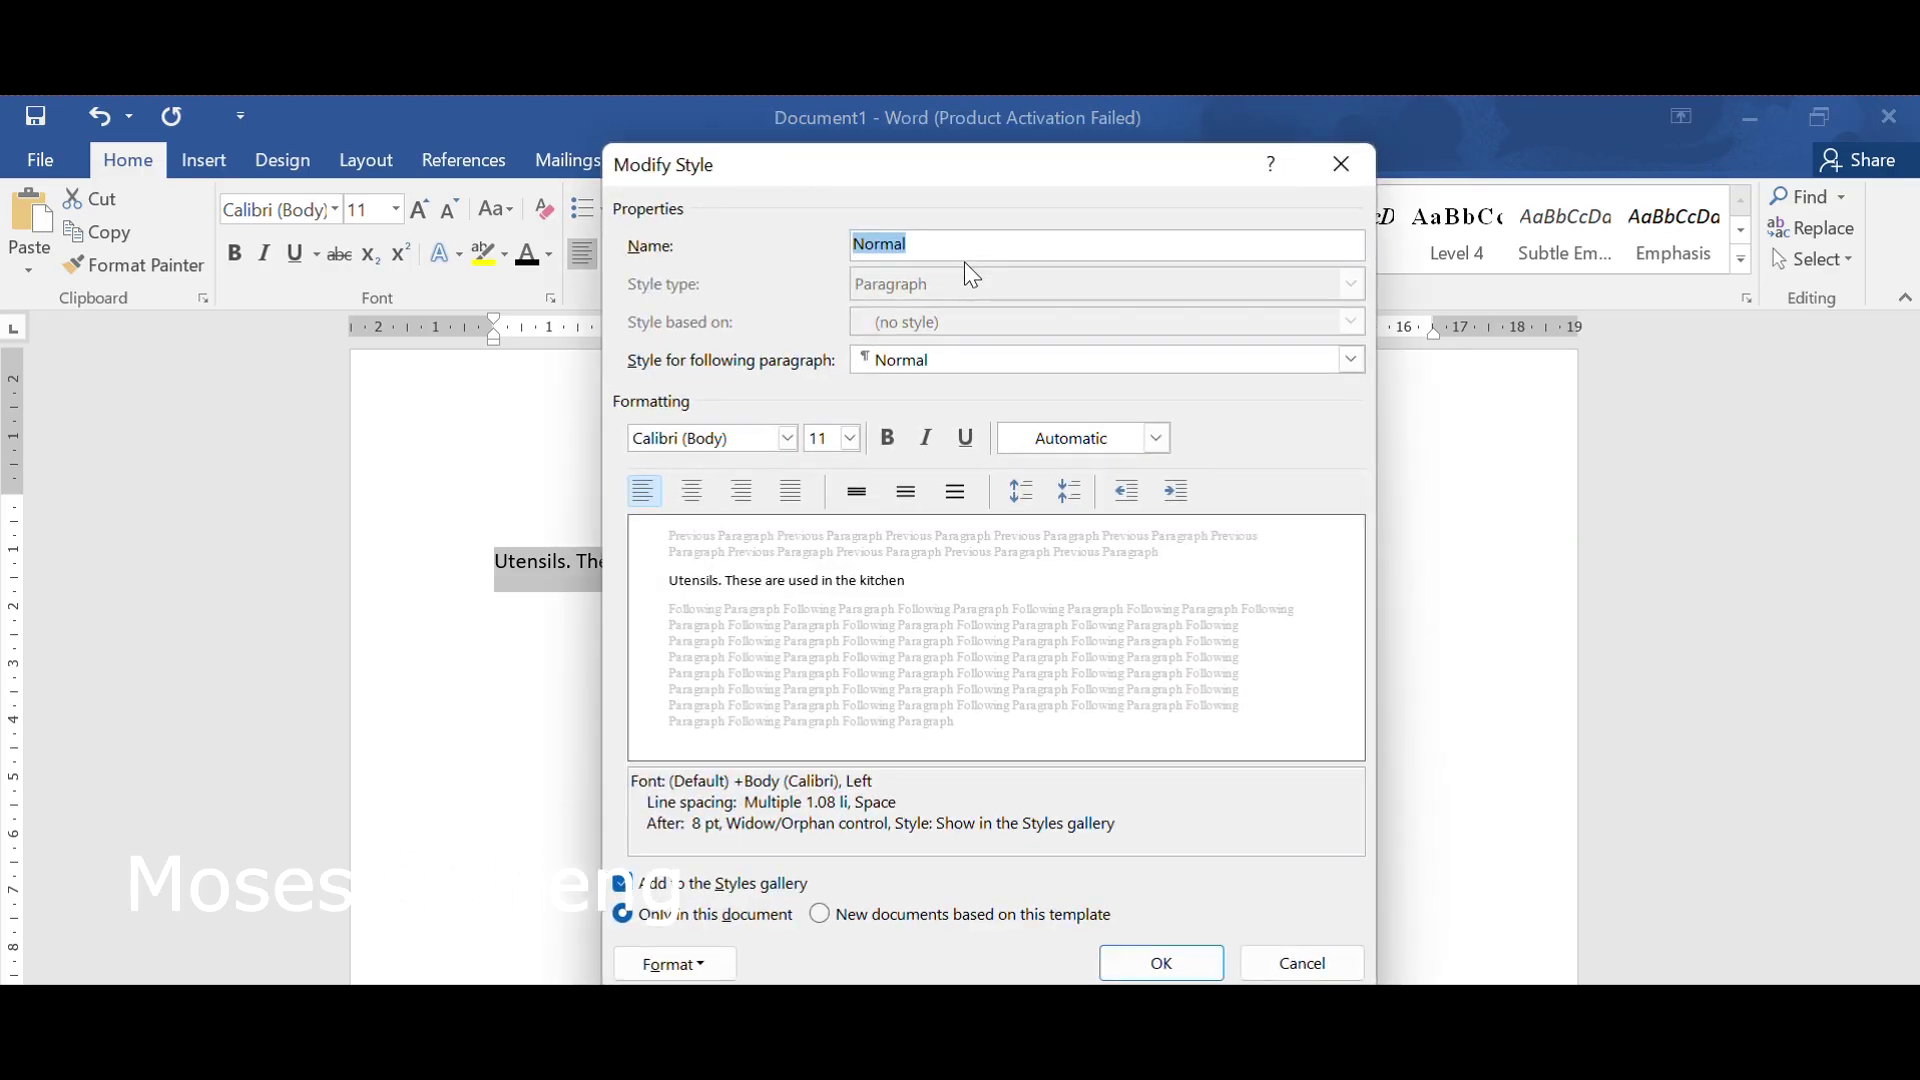
click(791, 440)
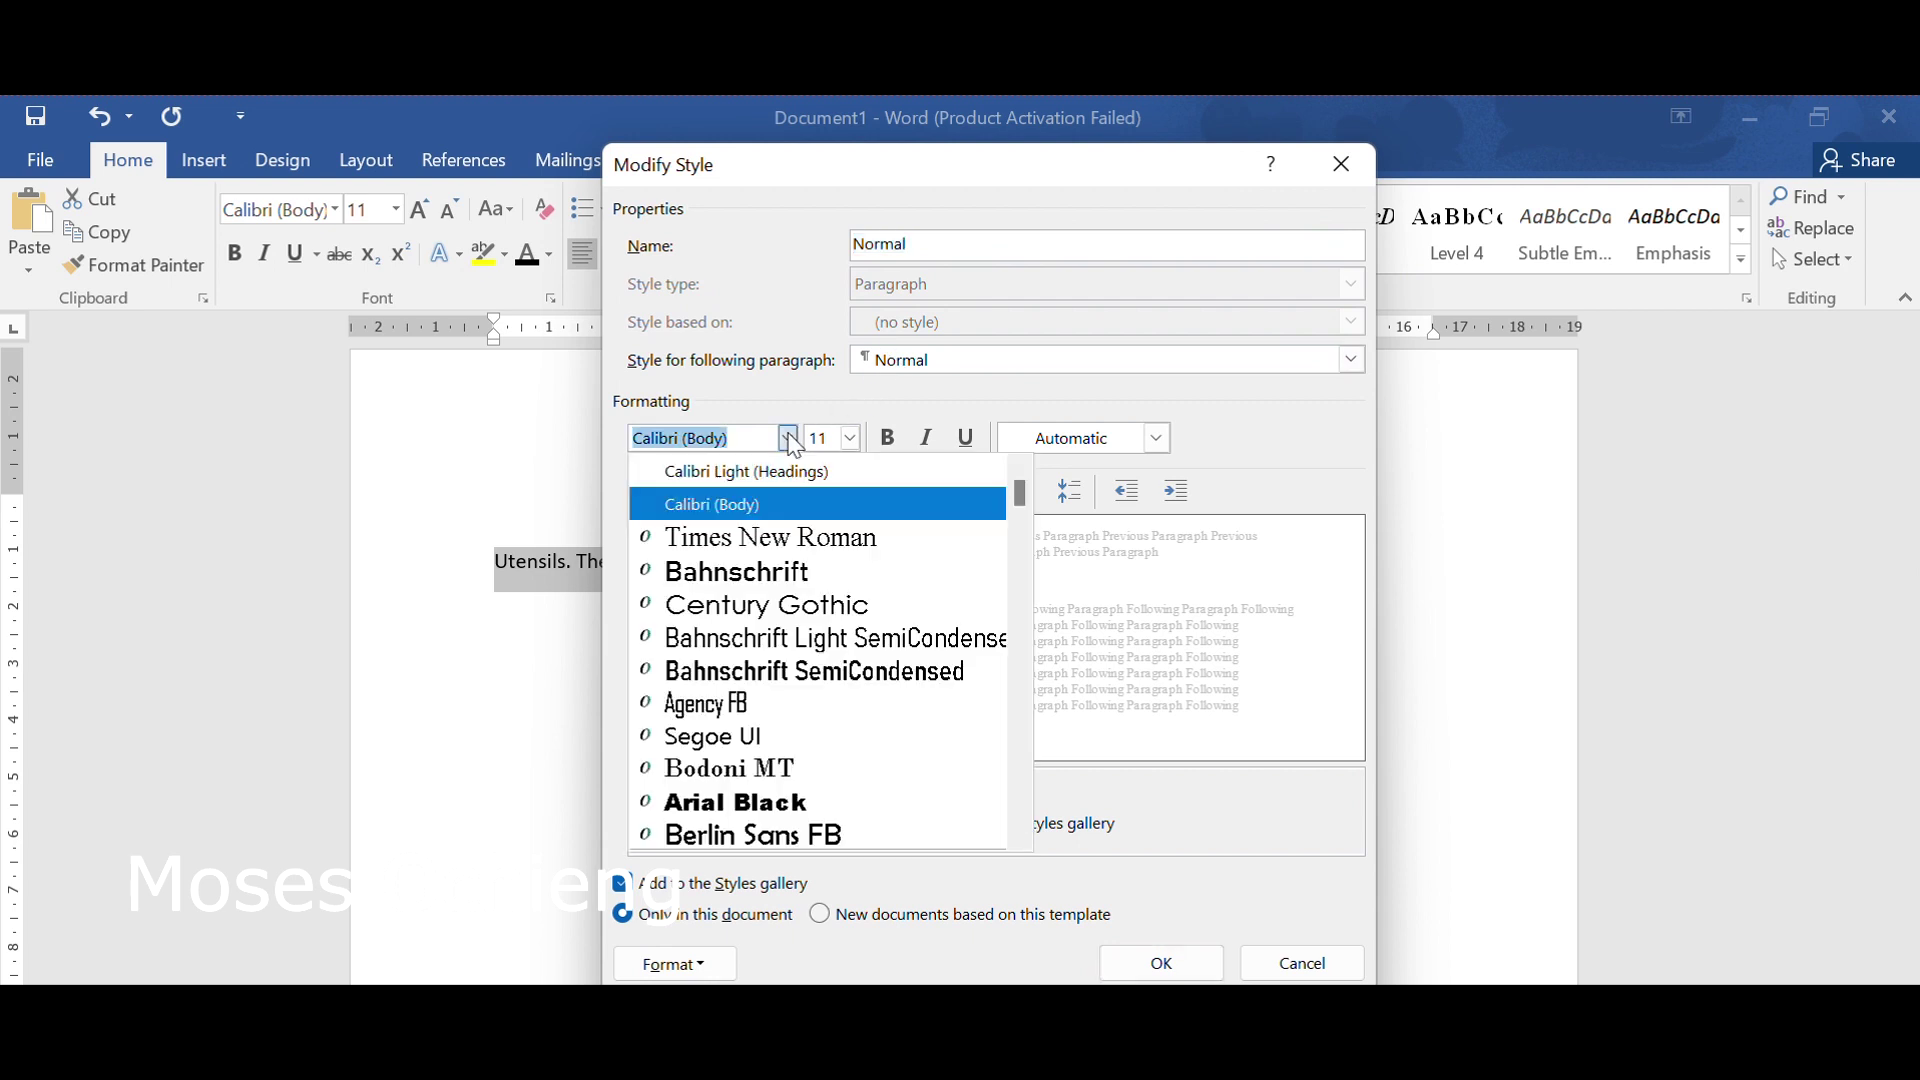
click(752, 539)
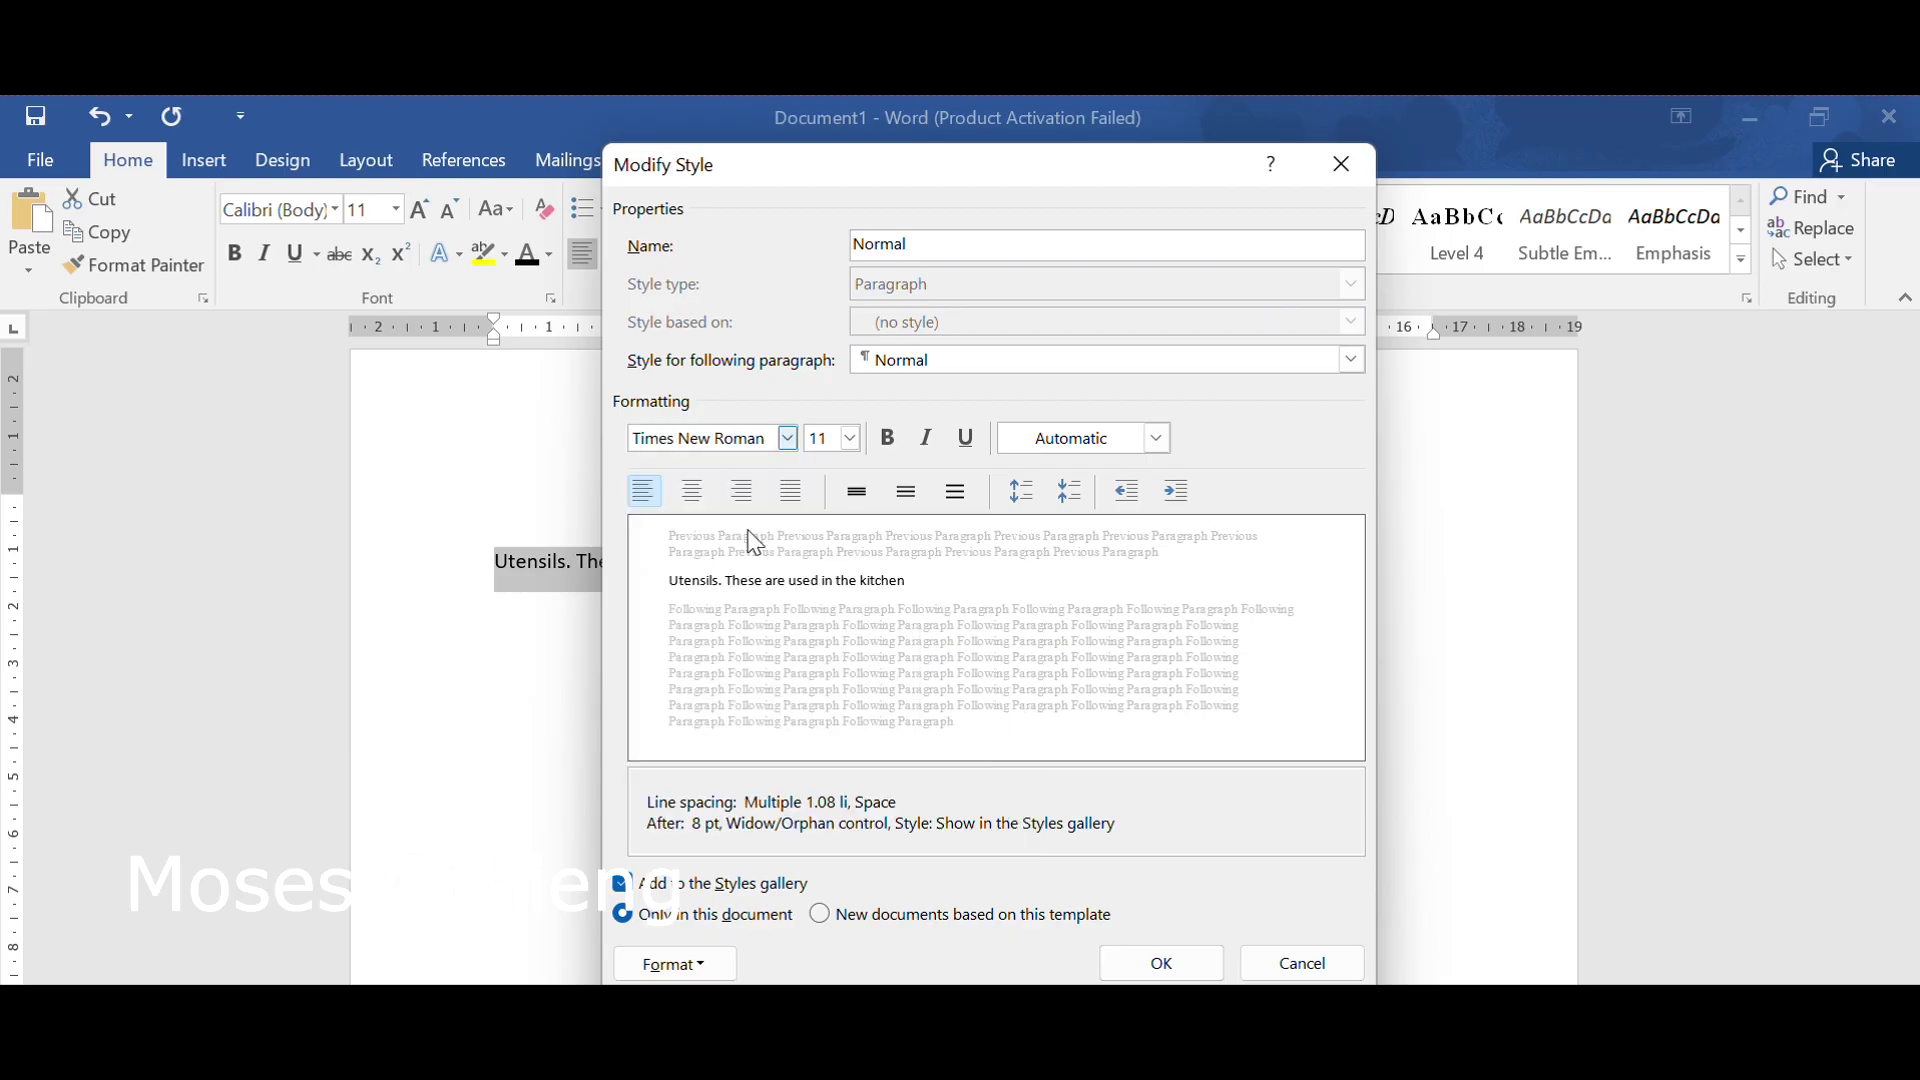
click(850, 438)
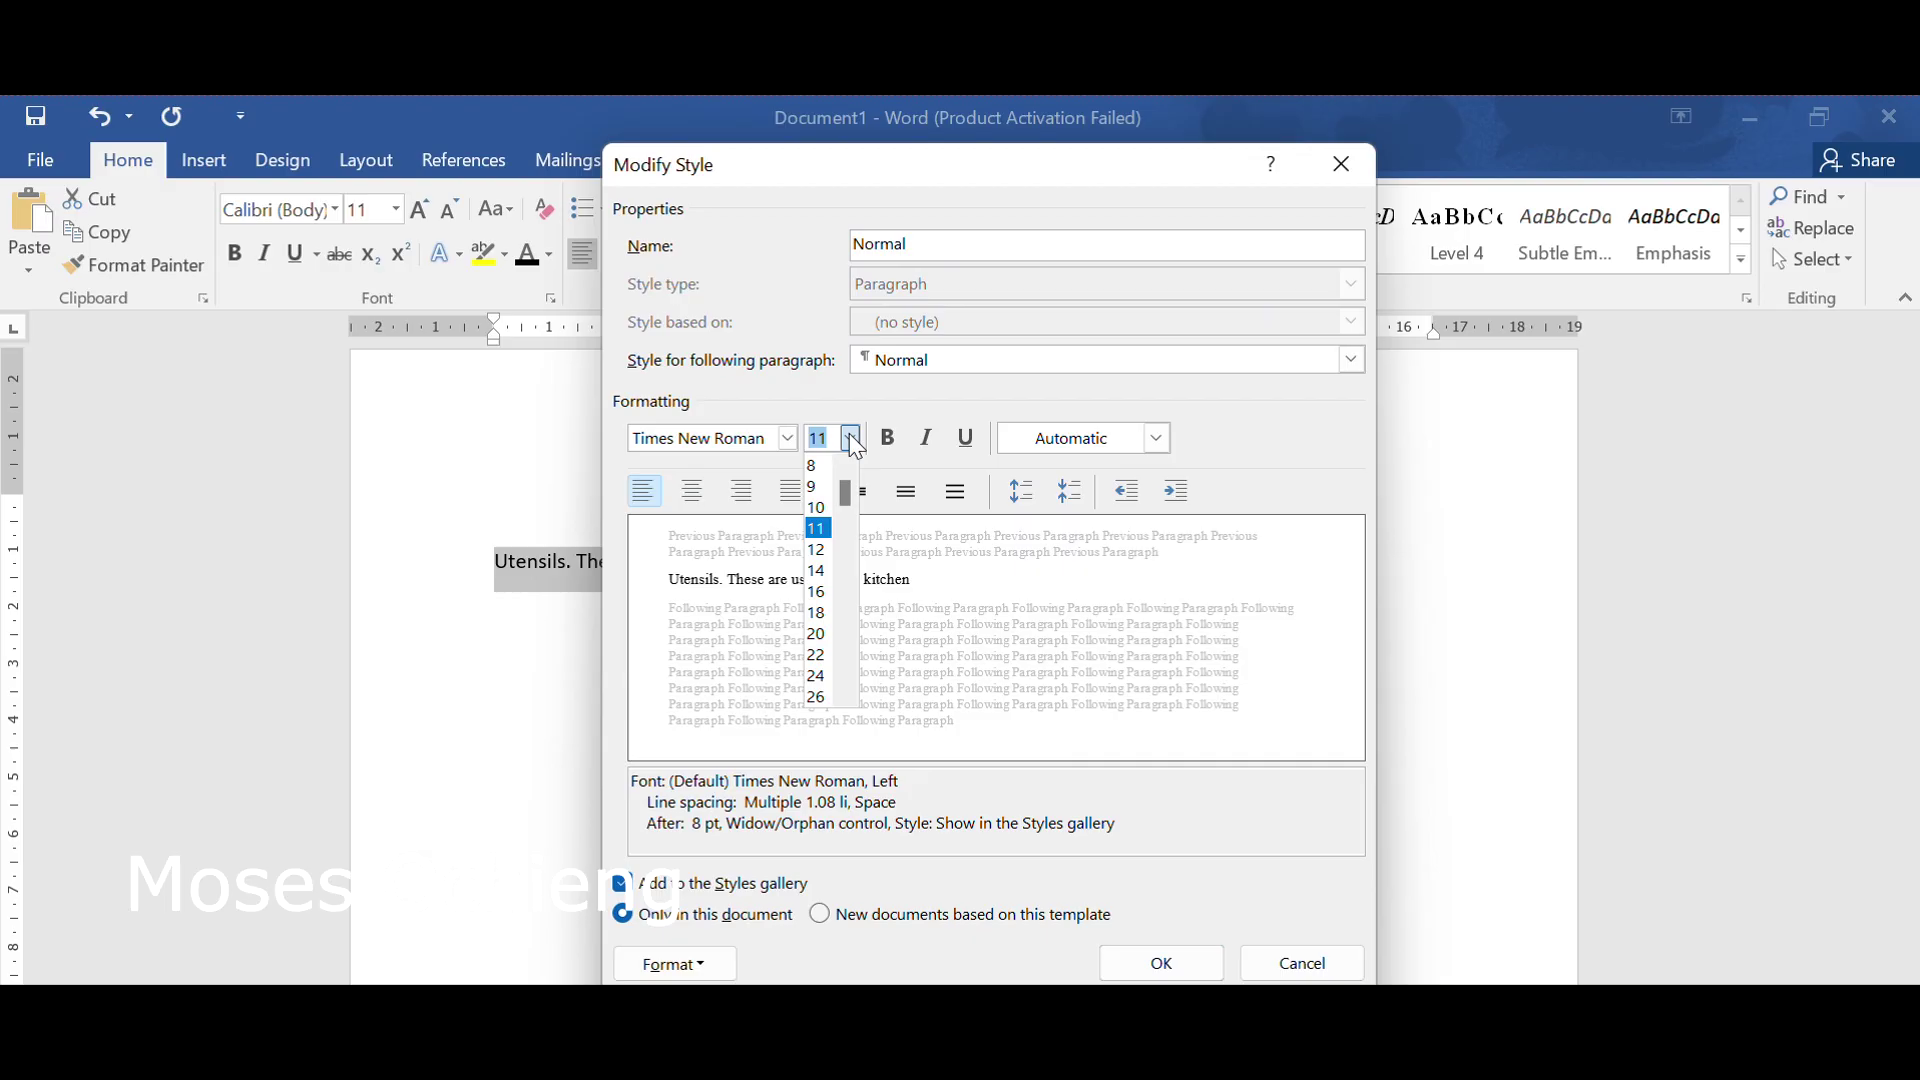
click(818, 551)
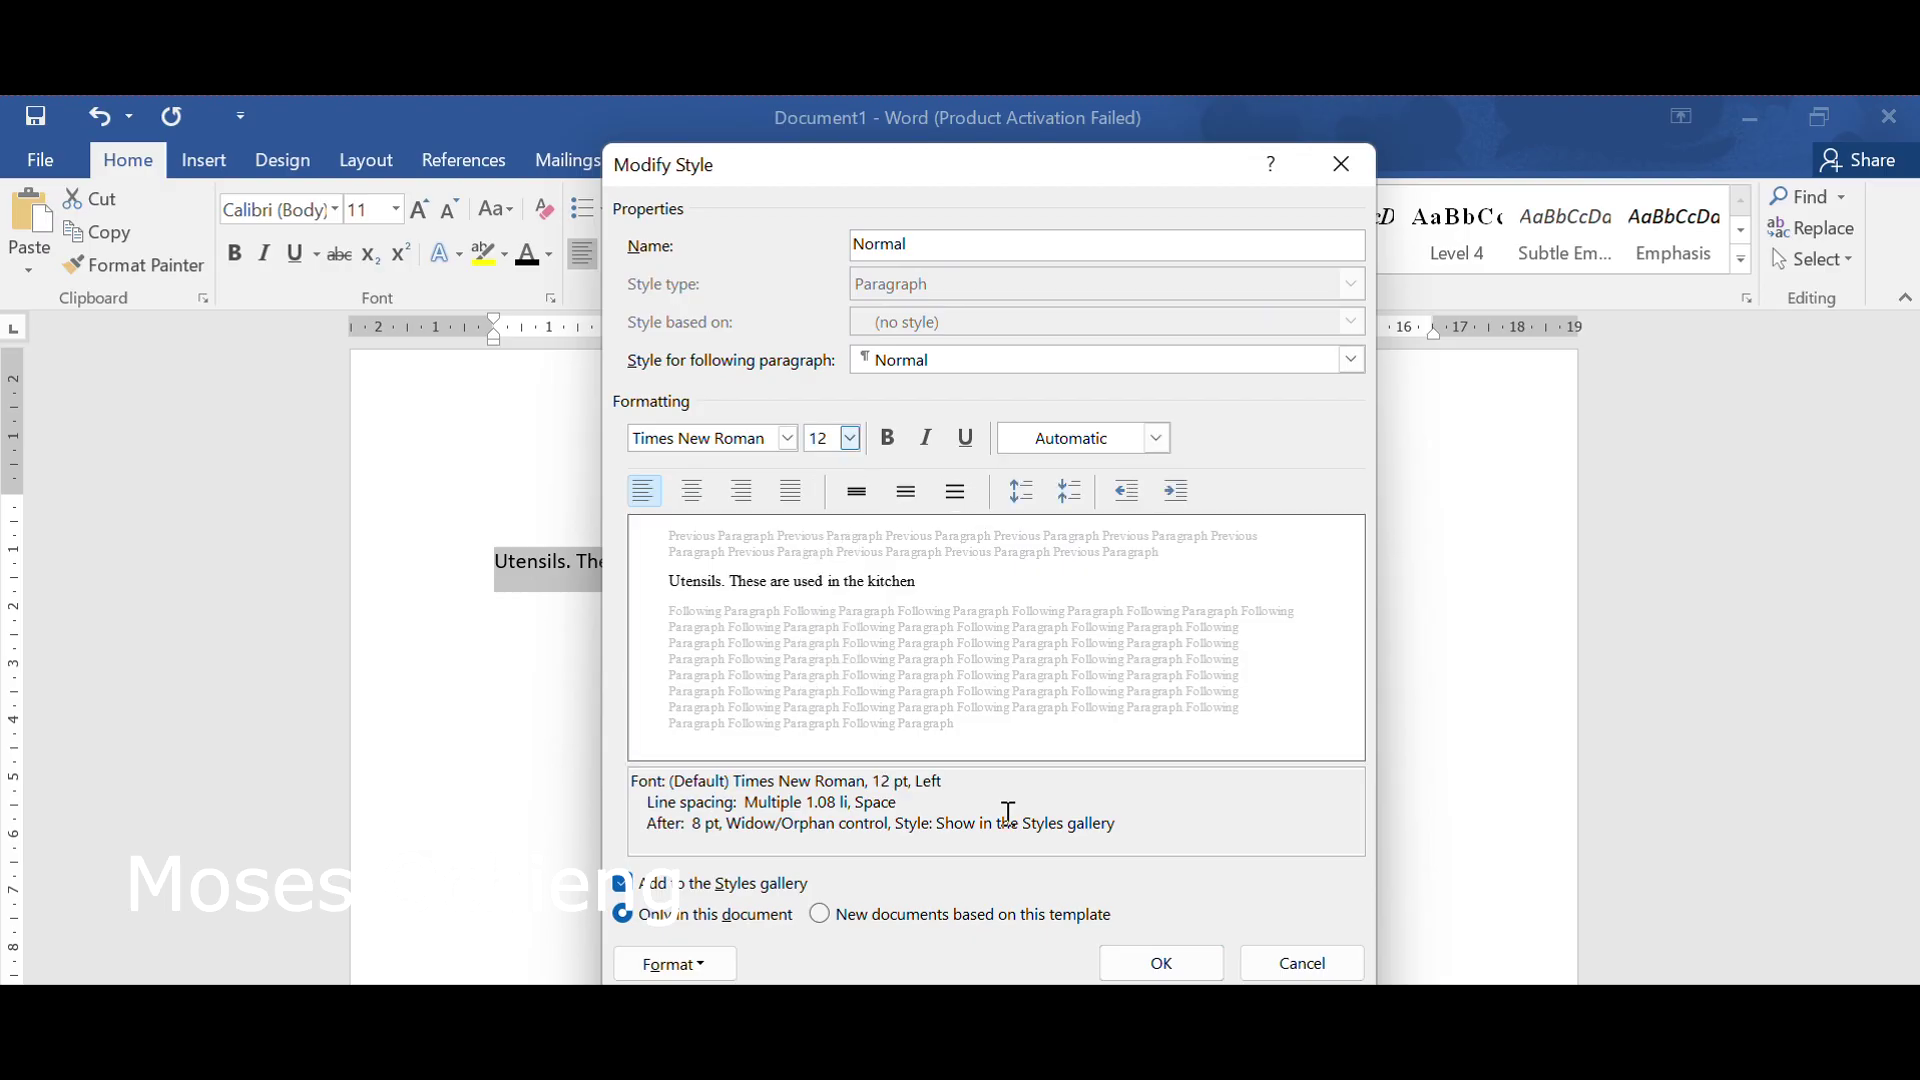
click(1148, 968)
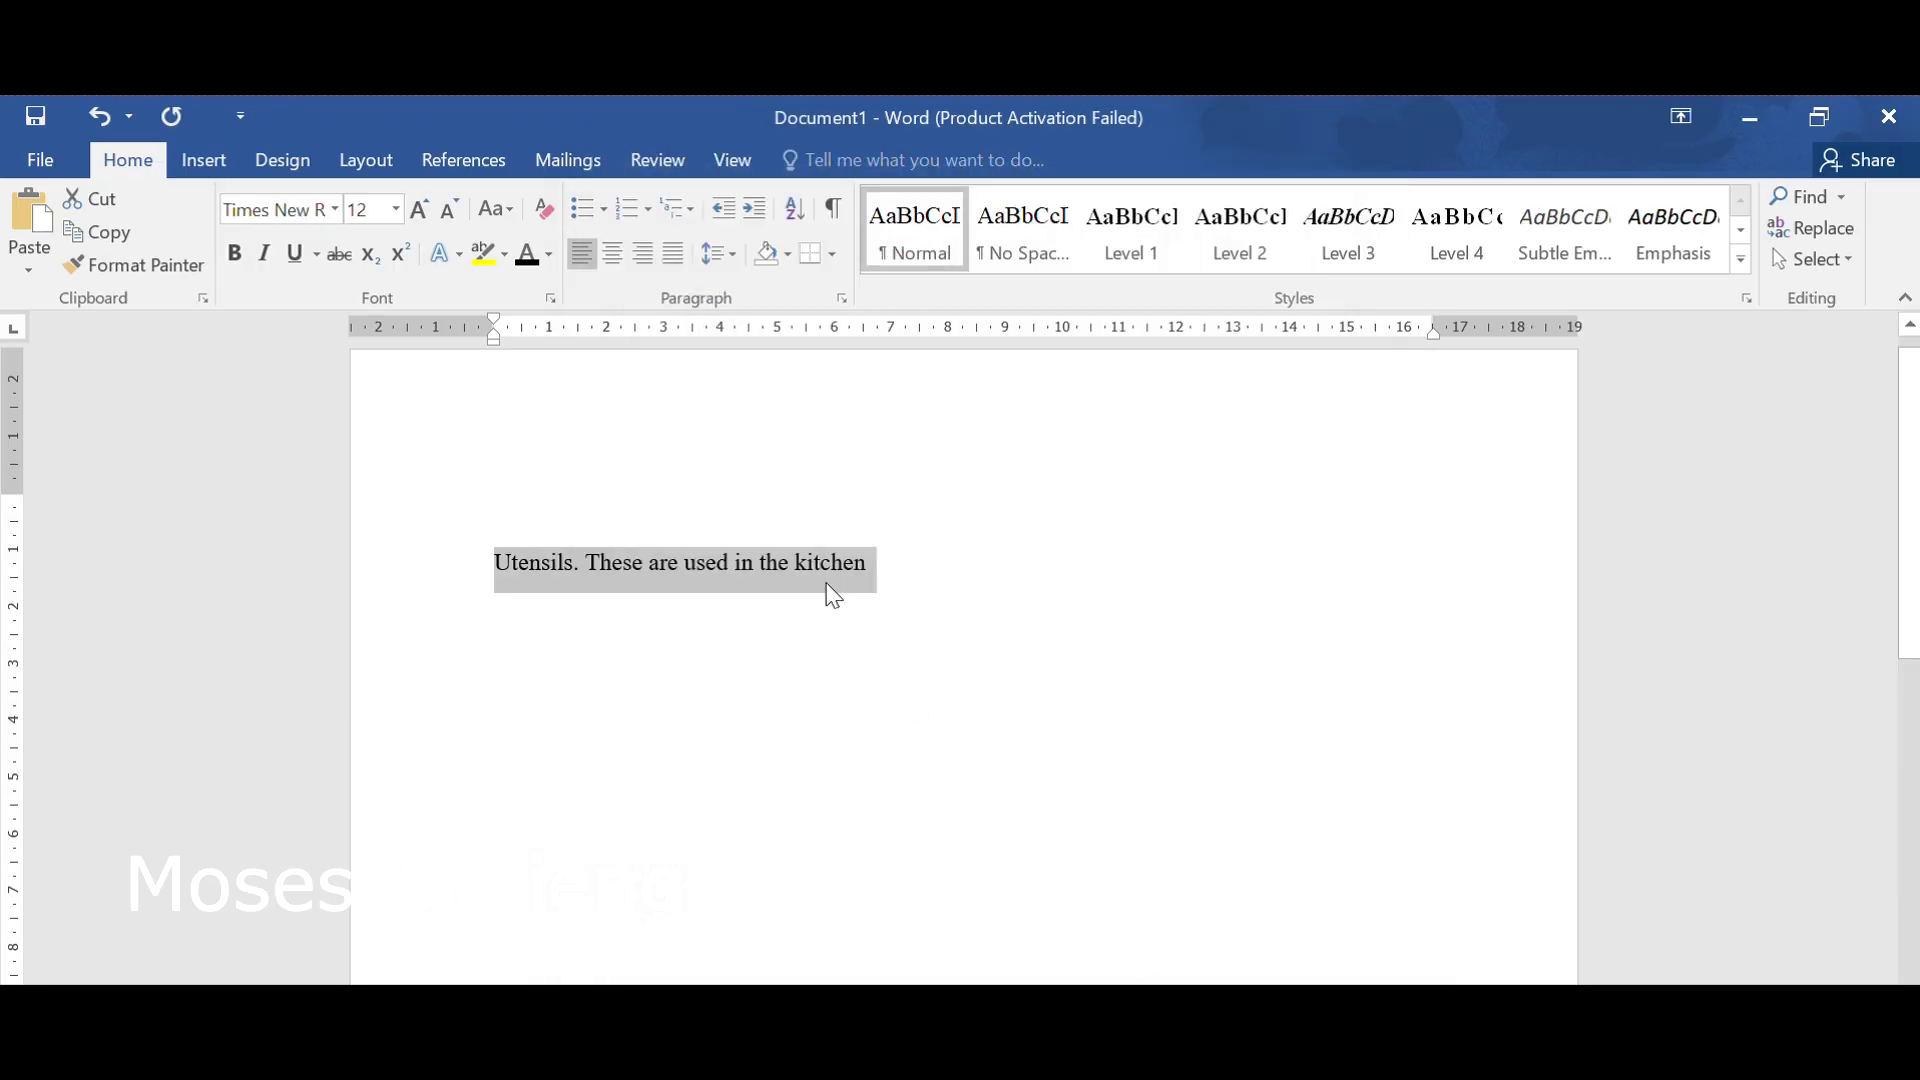
Apply the Level 4 style to only "Utensils." in the sample text, and start a new paragraph below it.
click(601, 556)
drag(495, 558, 578, 561)
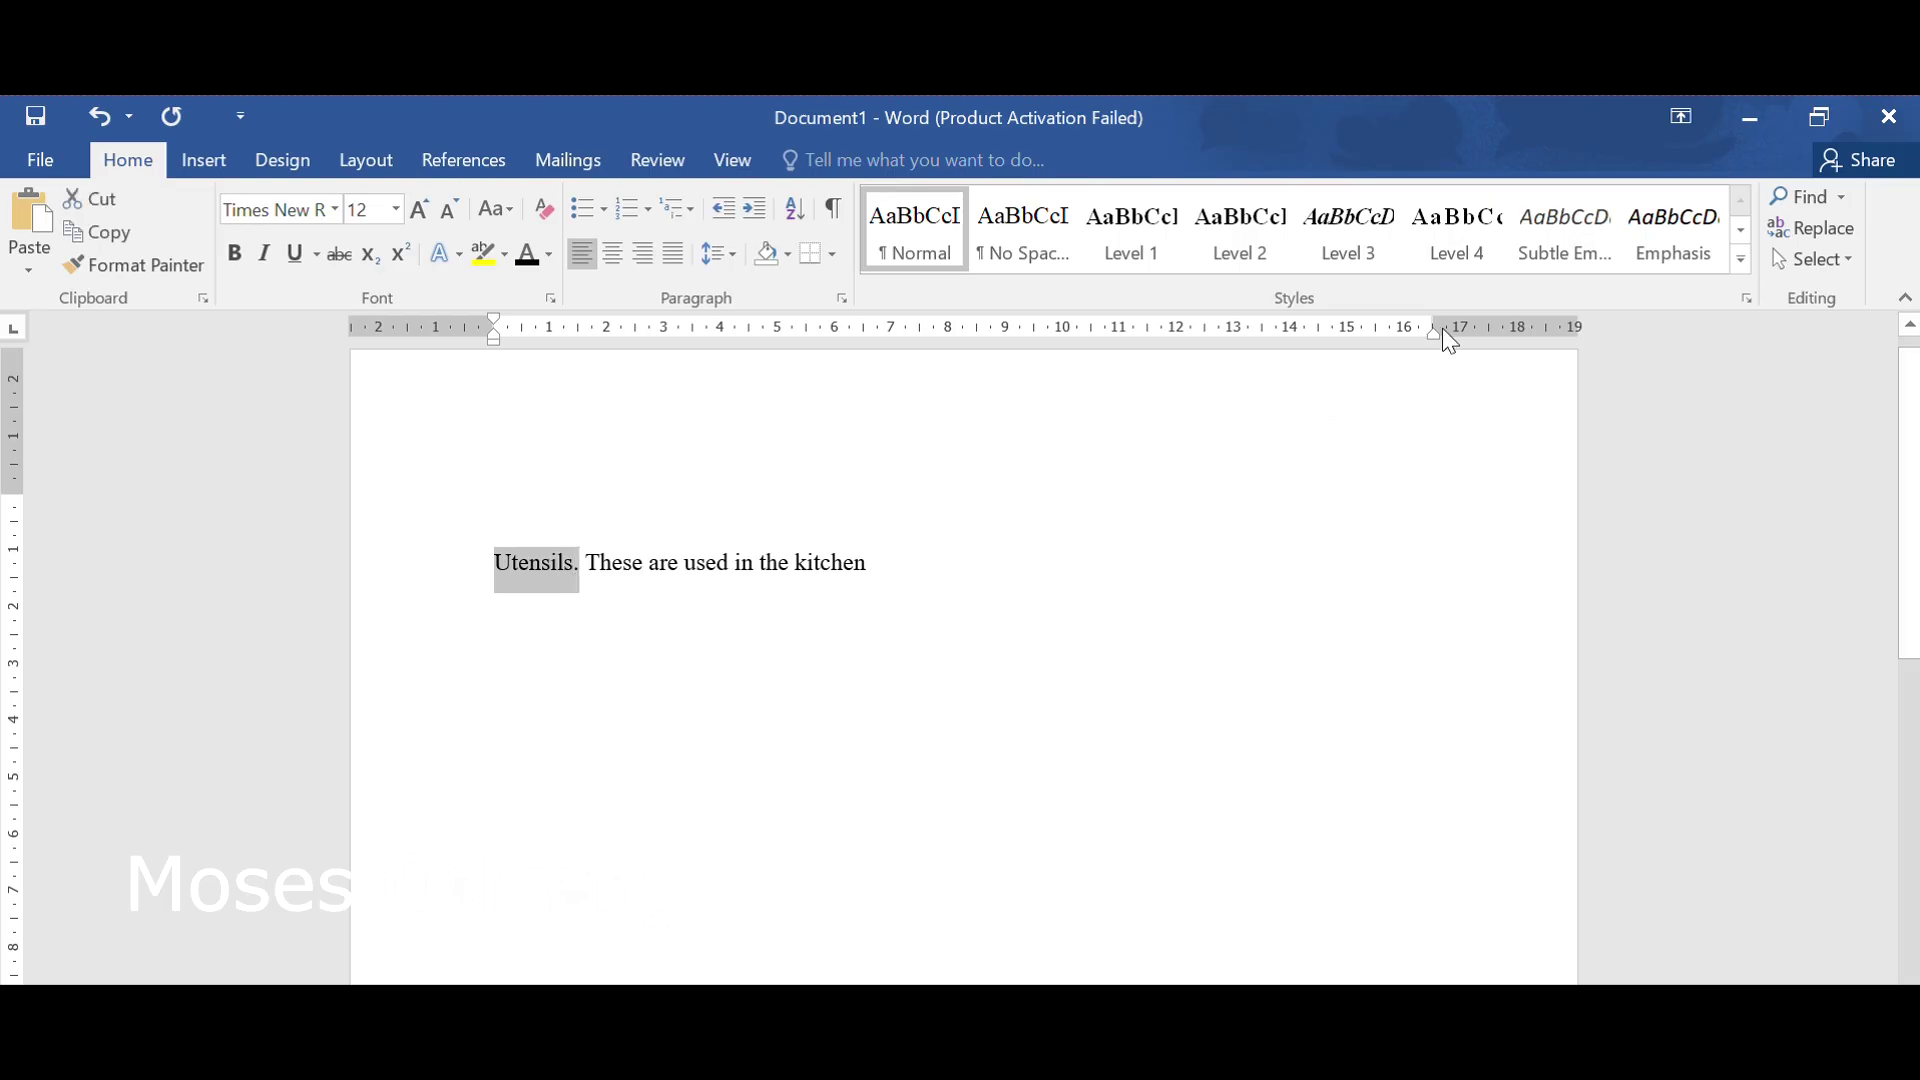
click(1455, 250)
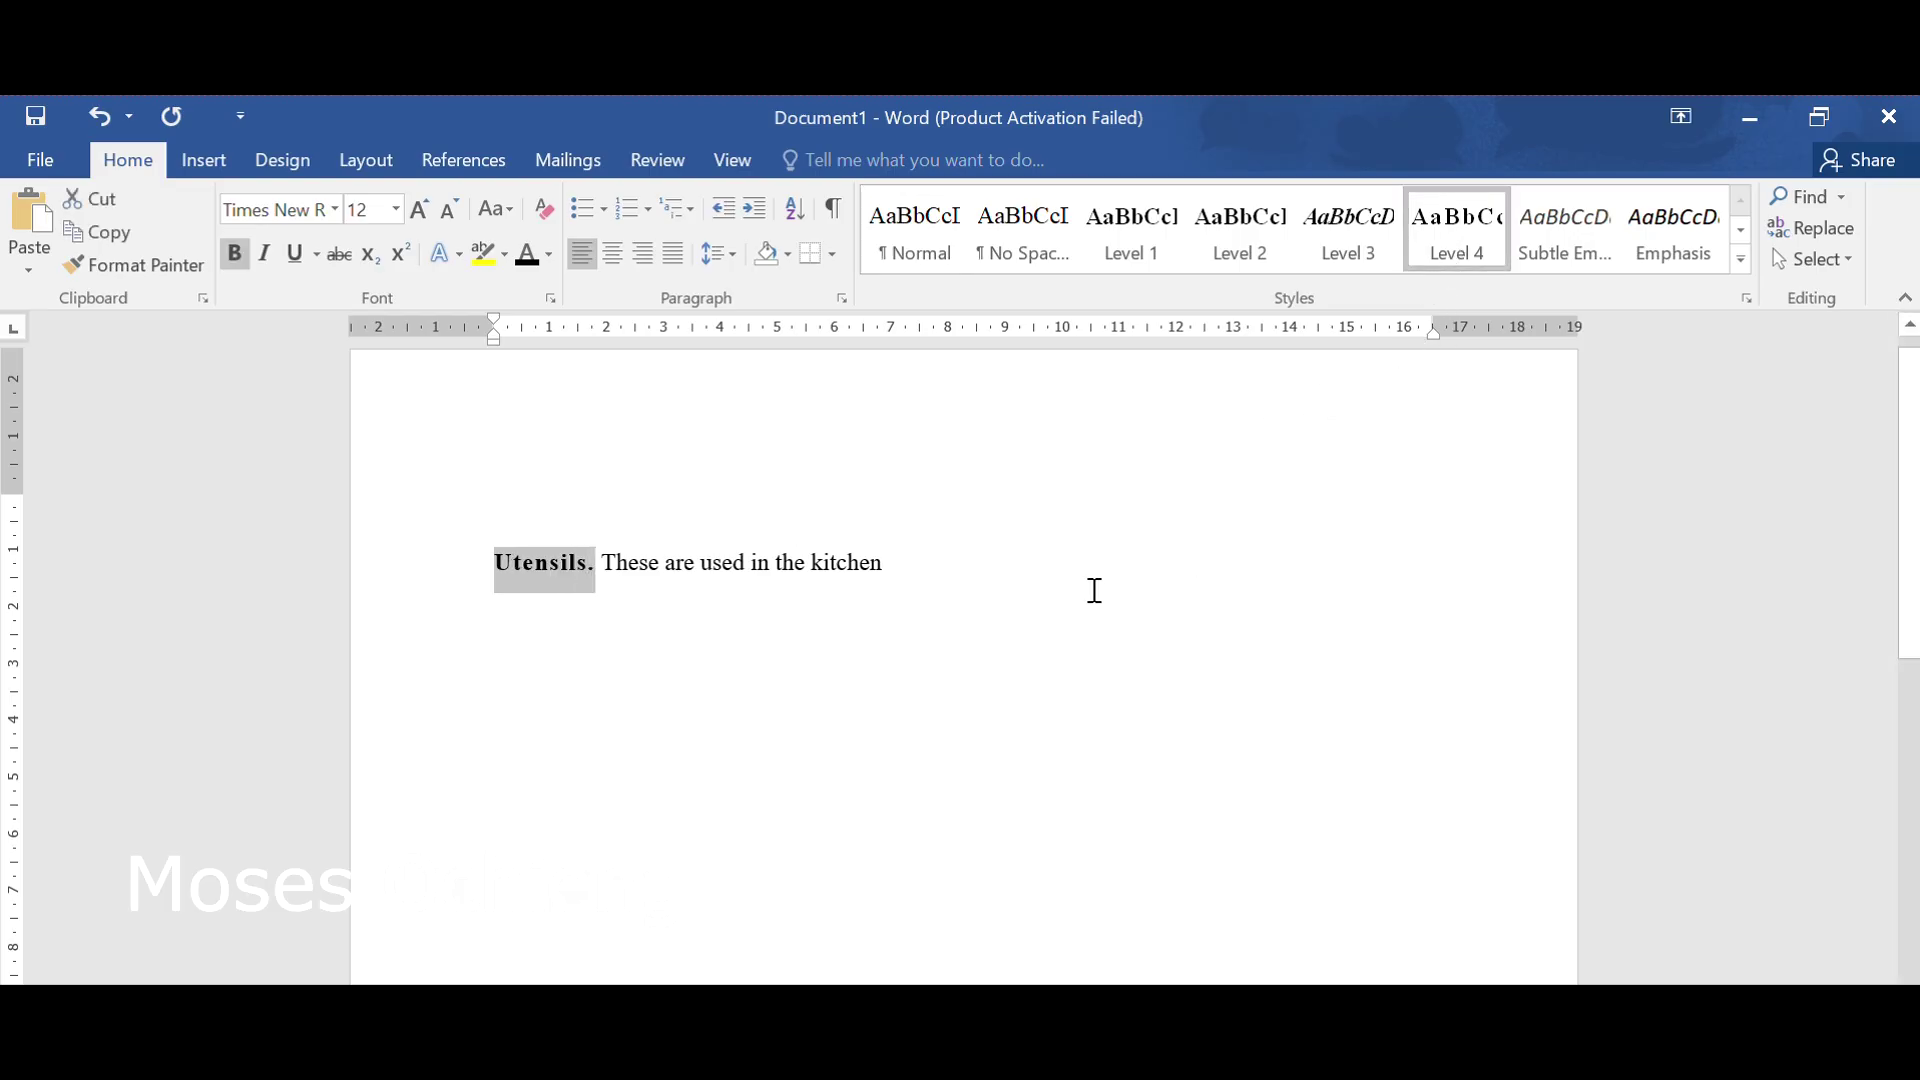
click(1033, 557)
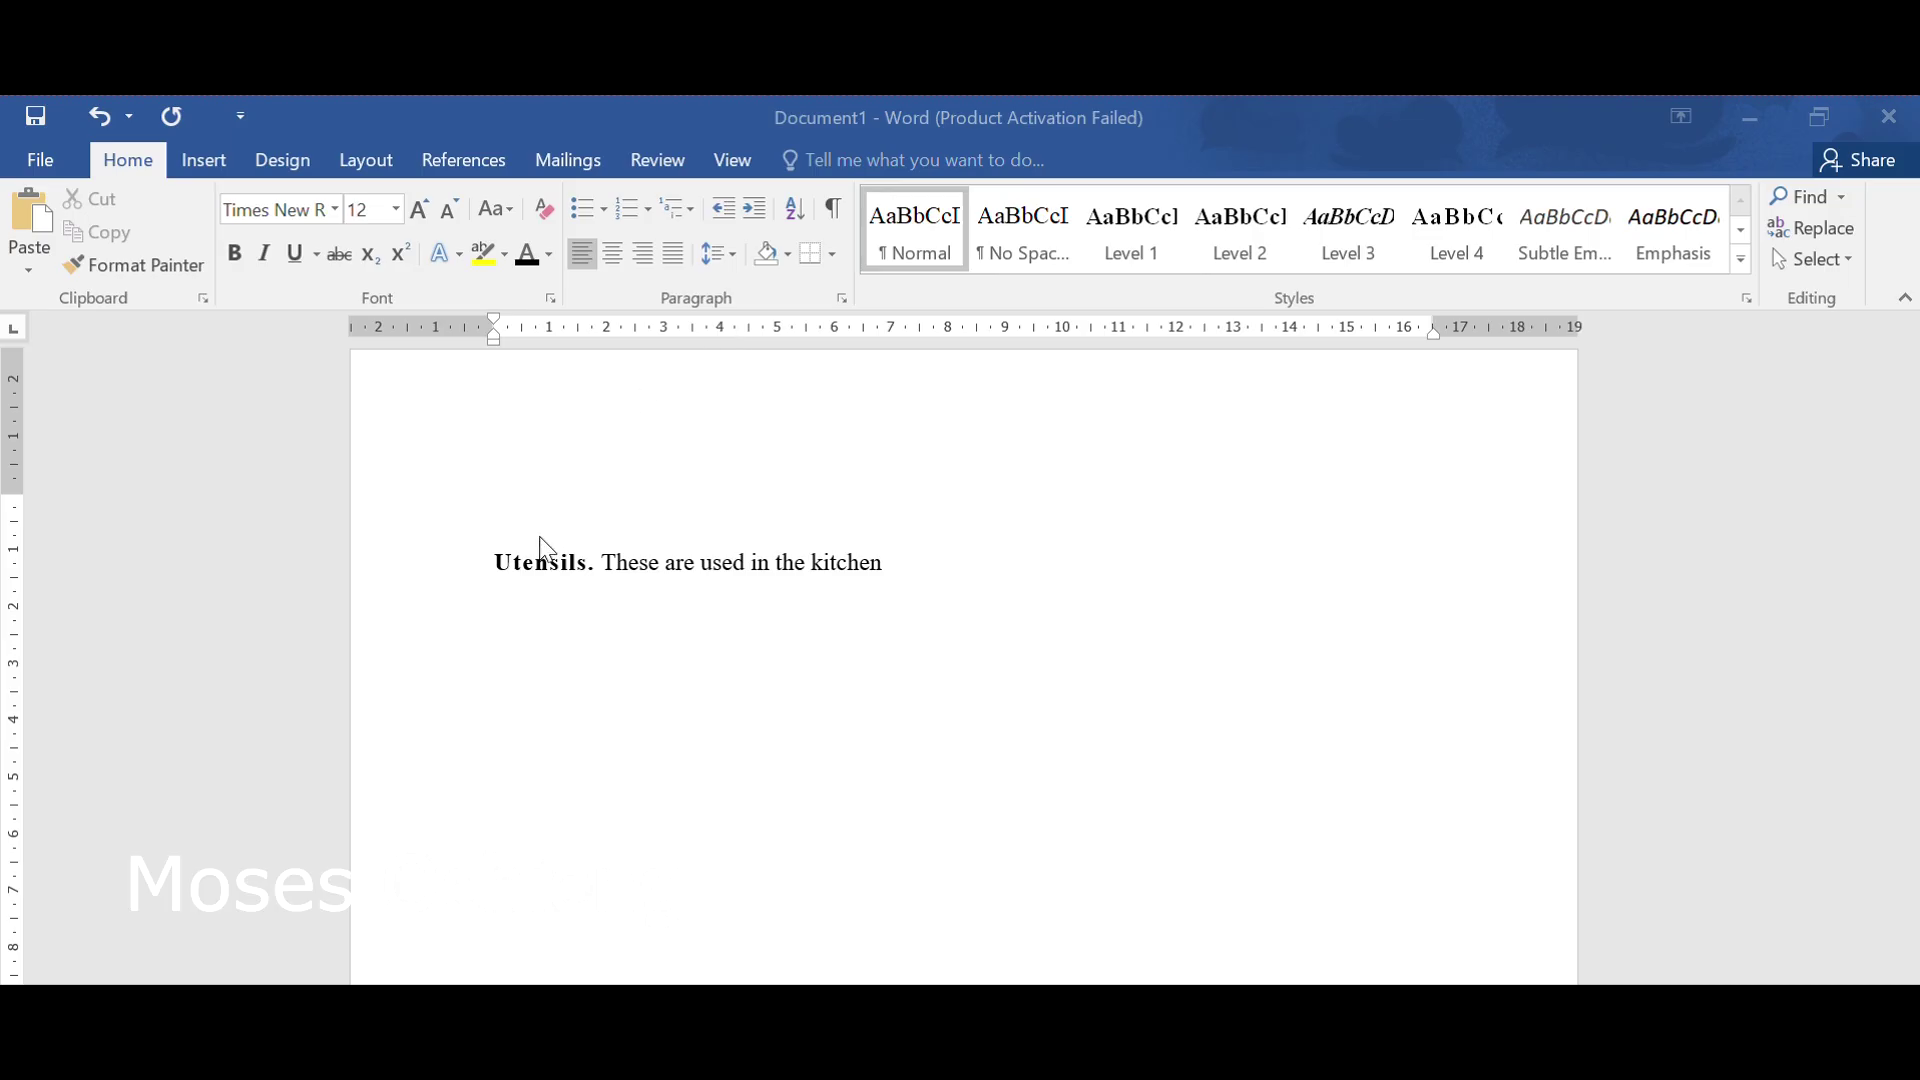
click(523, 624)
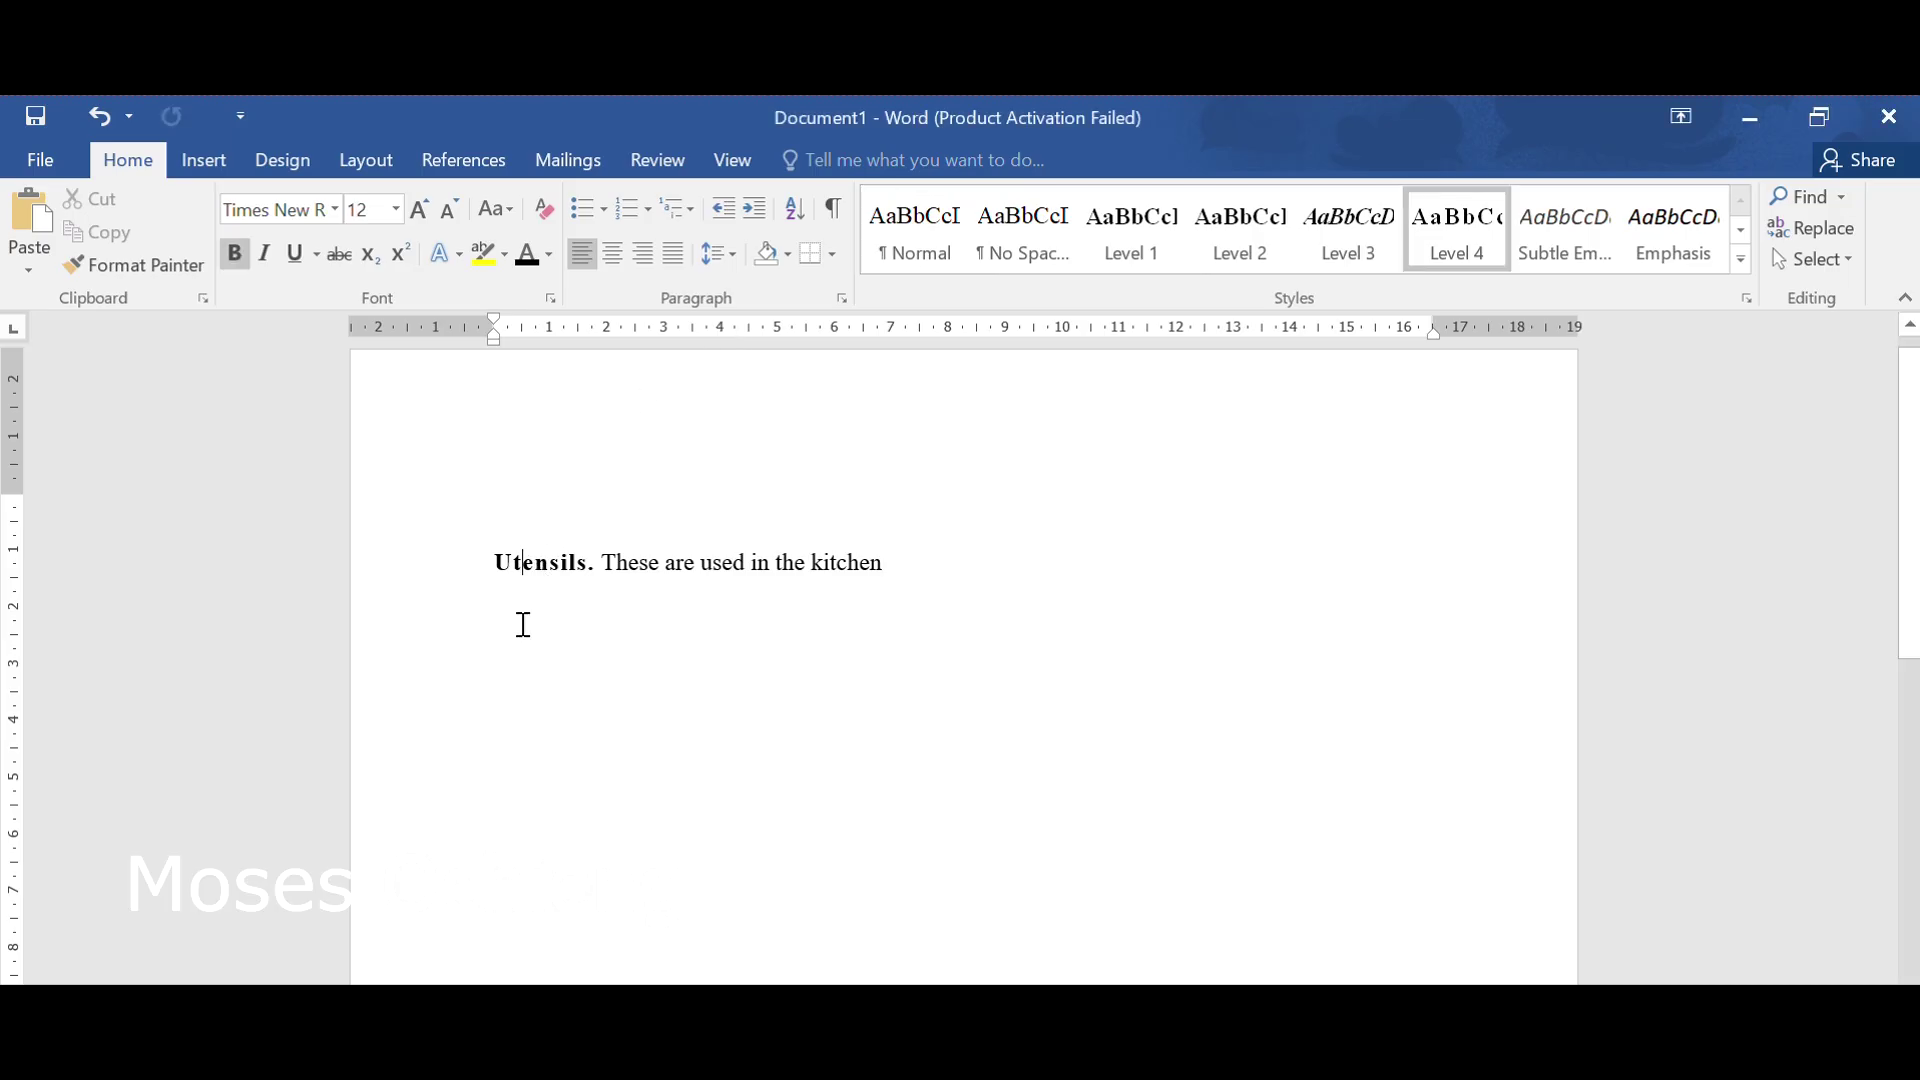
key(Return)
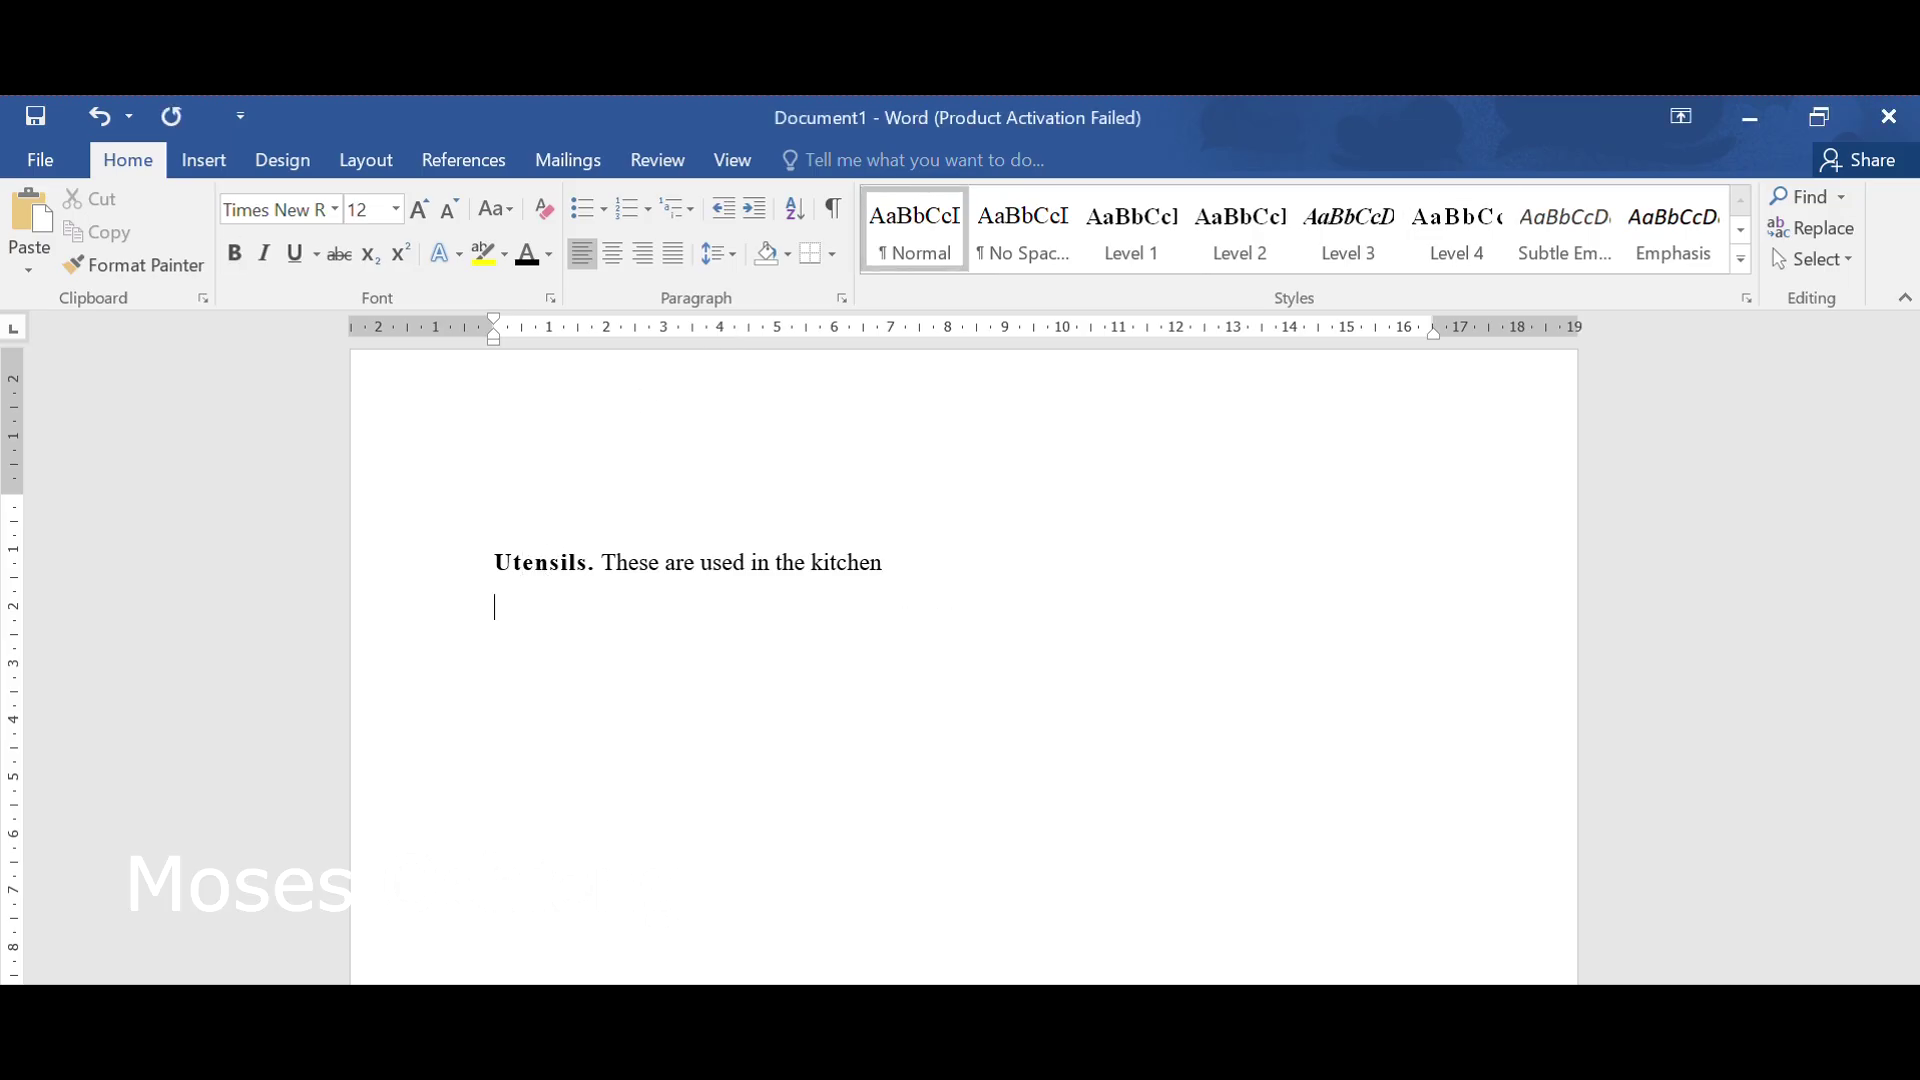
Paste the copied paper text into the document below the "Utensils. These are used in the kitchen" line.
key(ctrl+v)
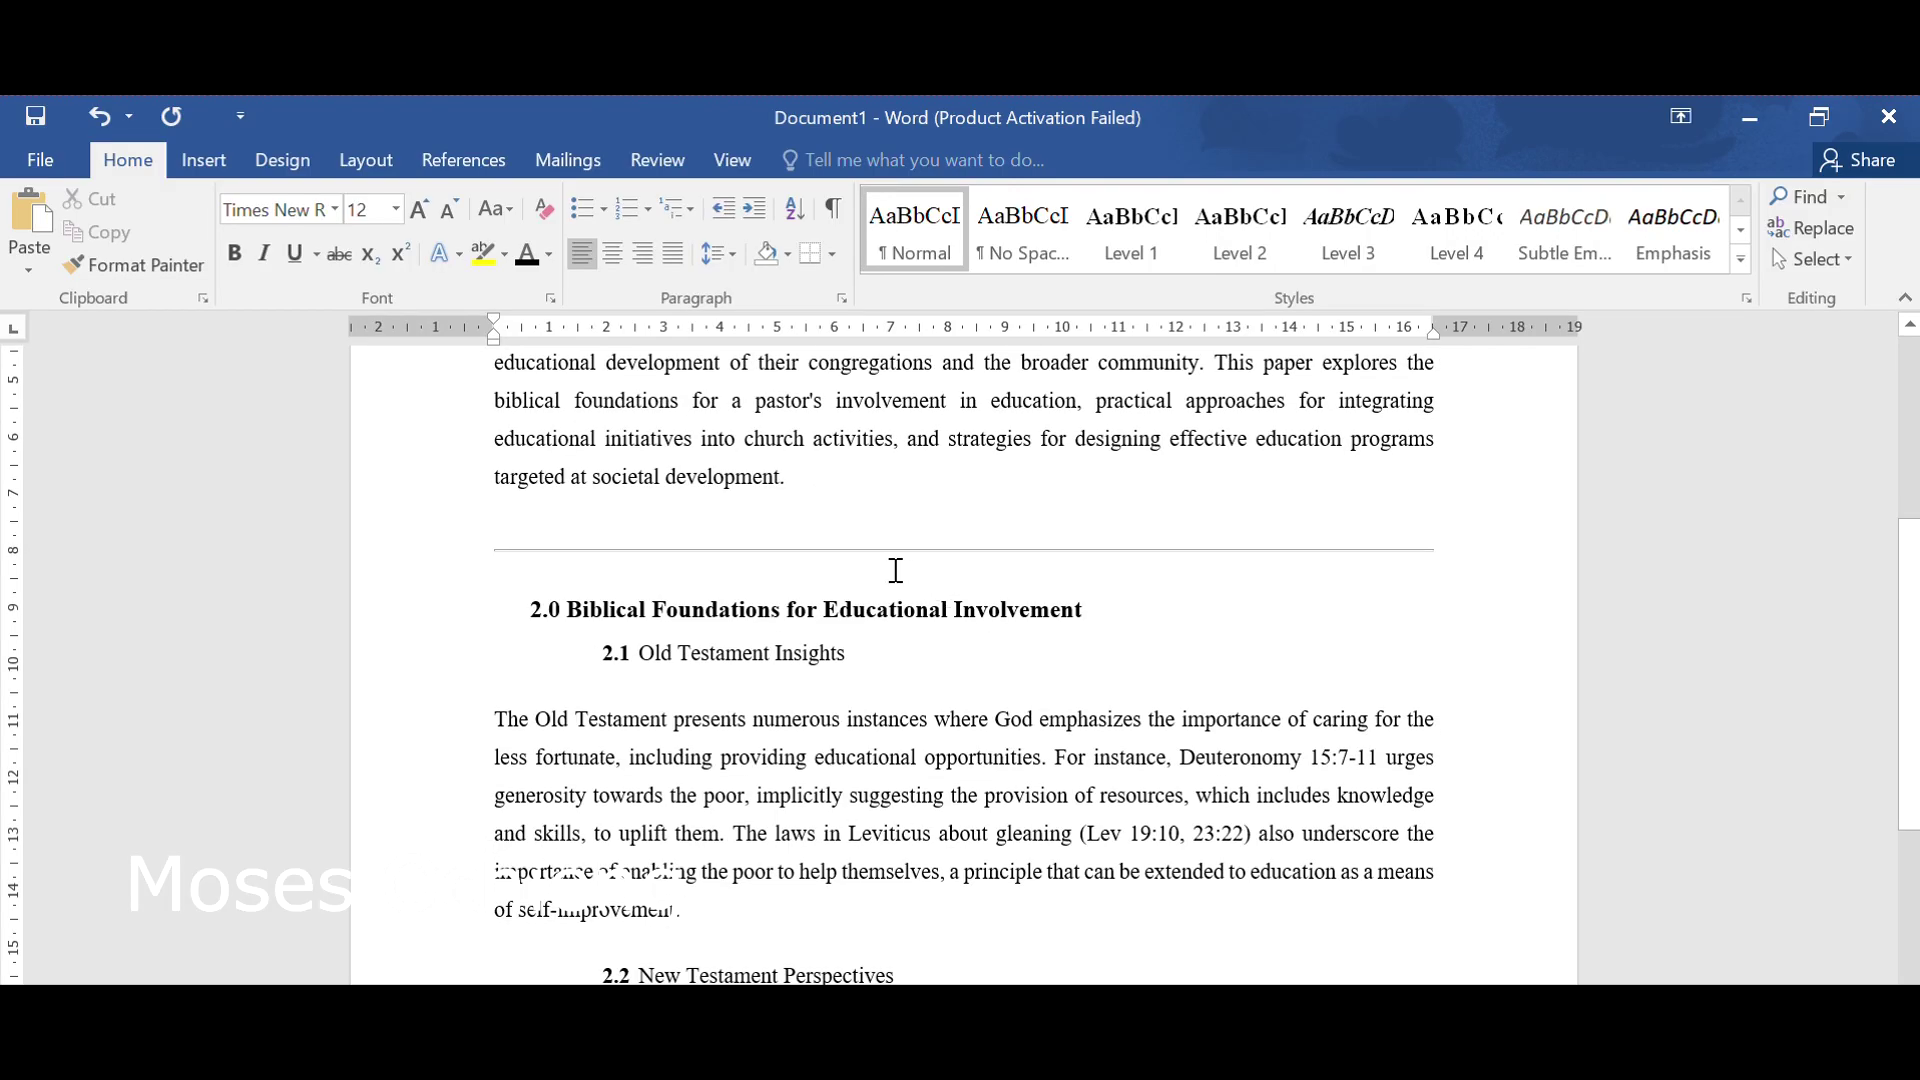
scroll(892, 570, up, 3)
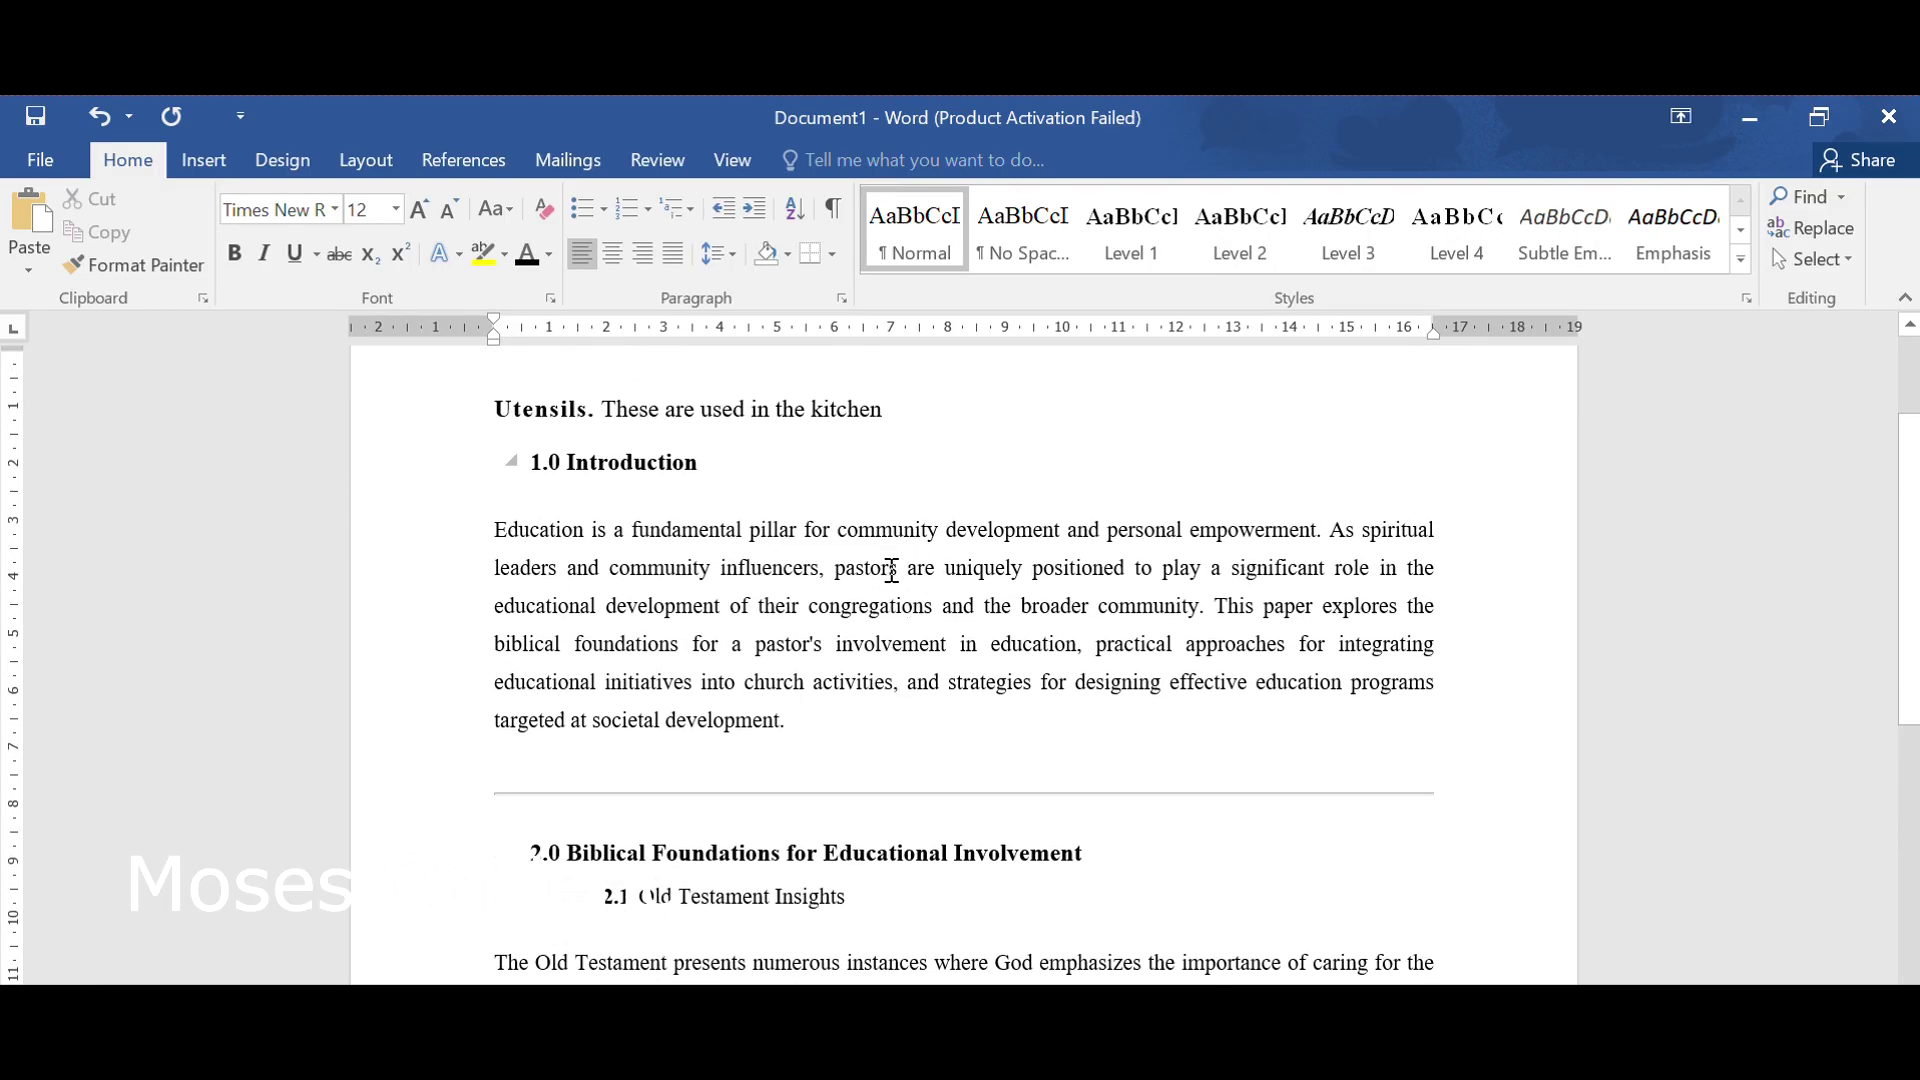
scroll(892, 570, up, 2)
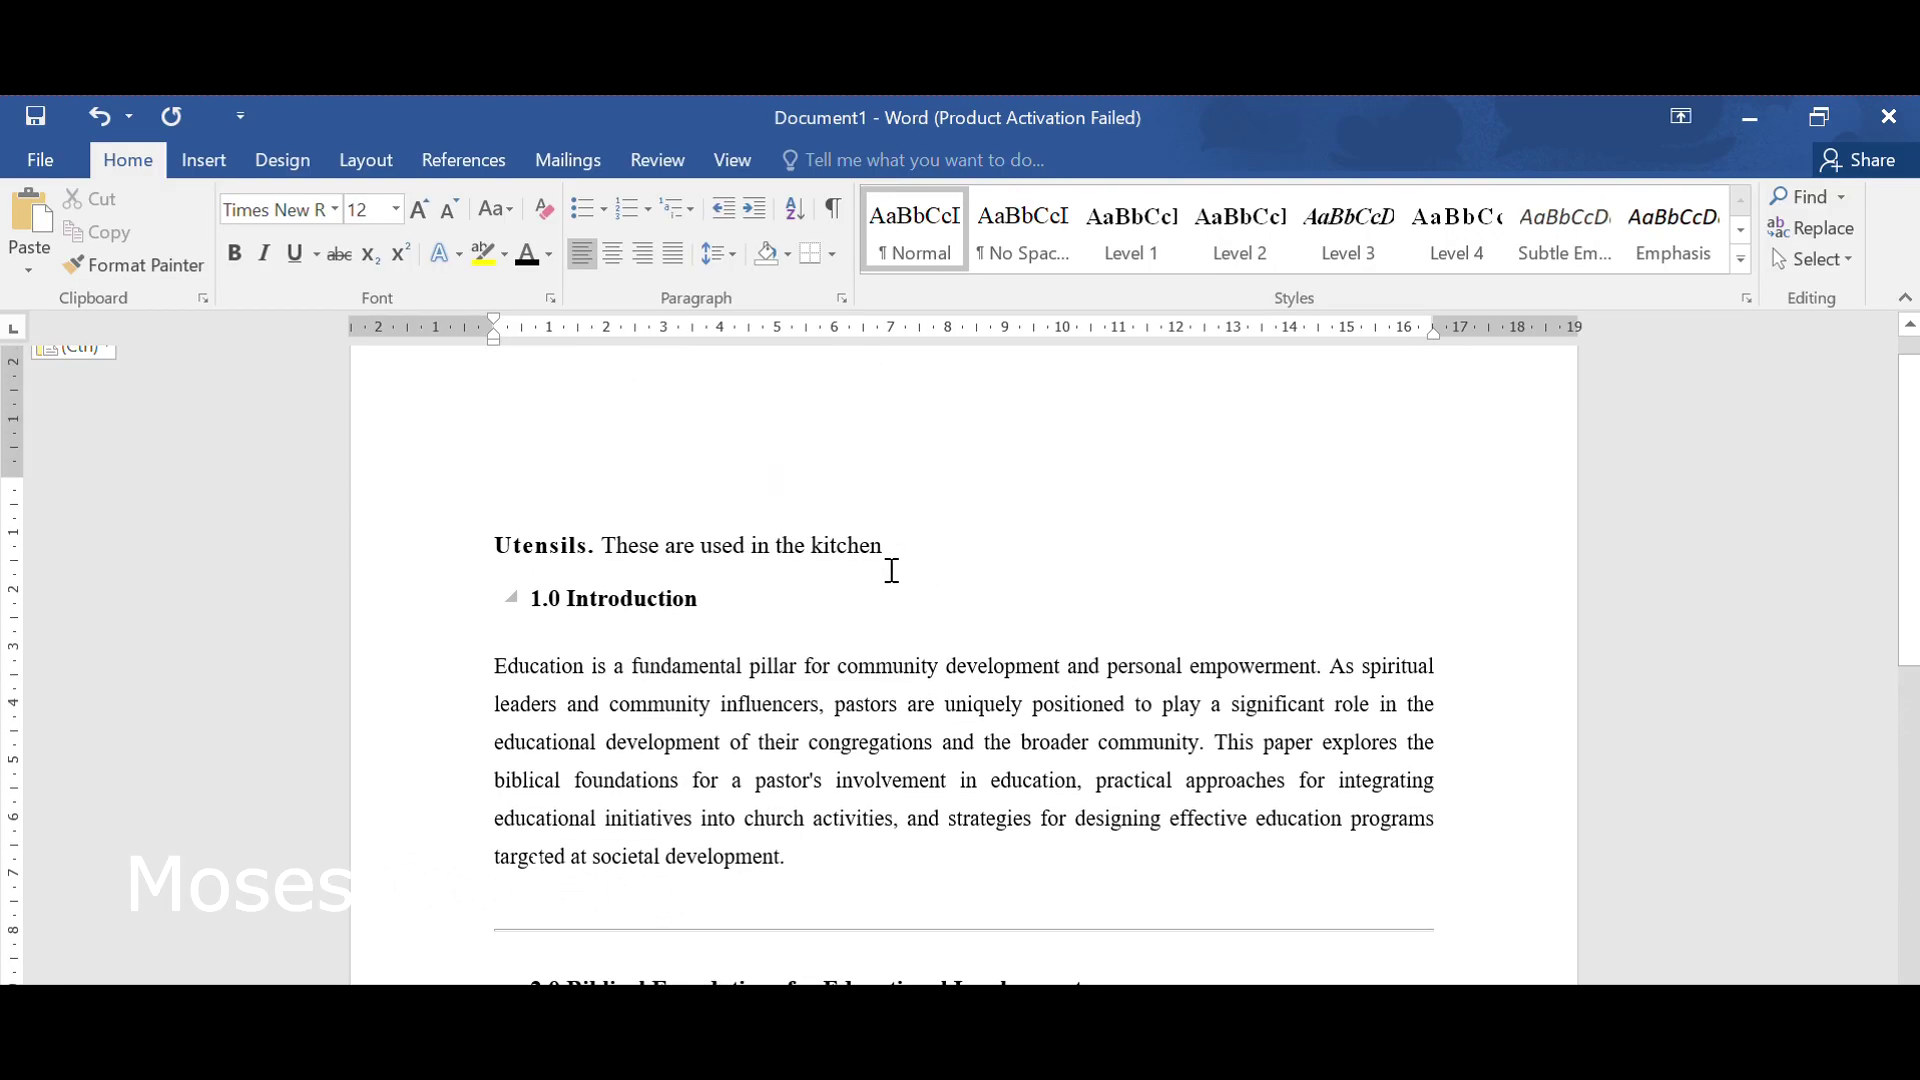
scroll(892, 570, down, 1)
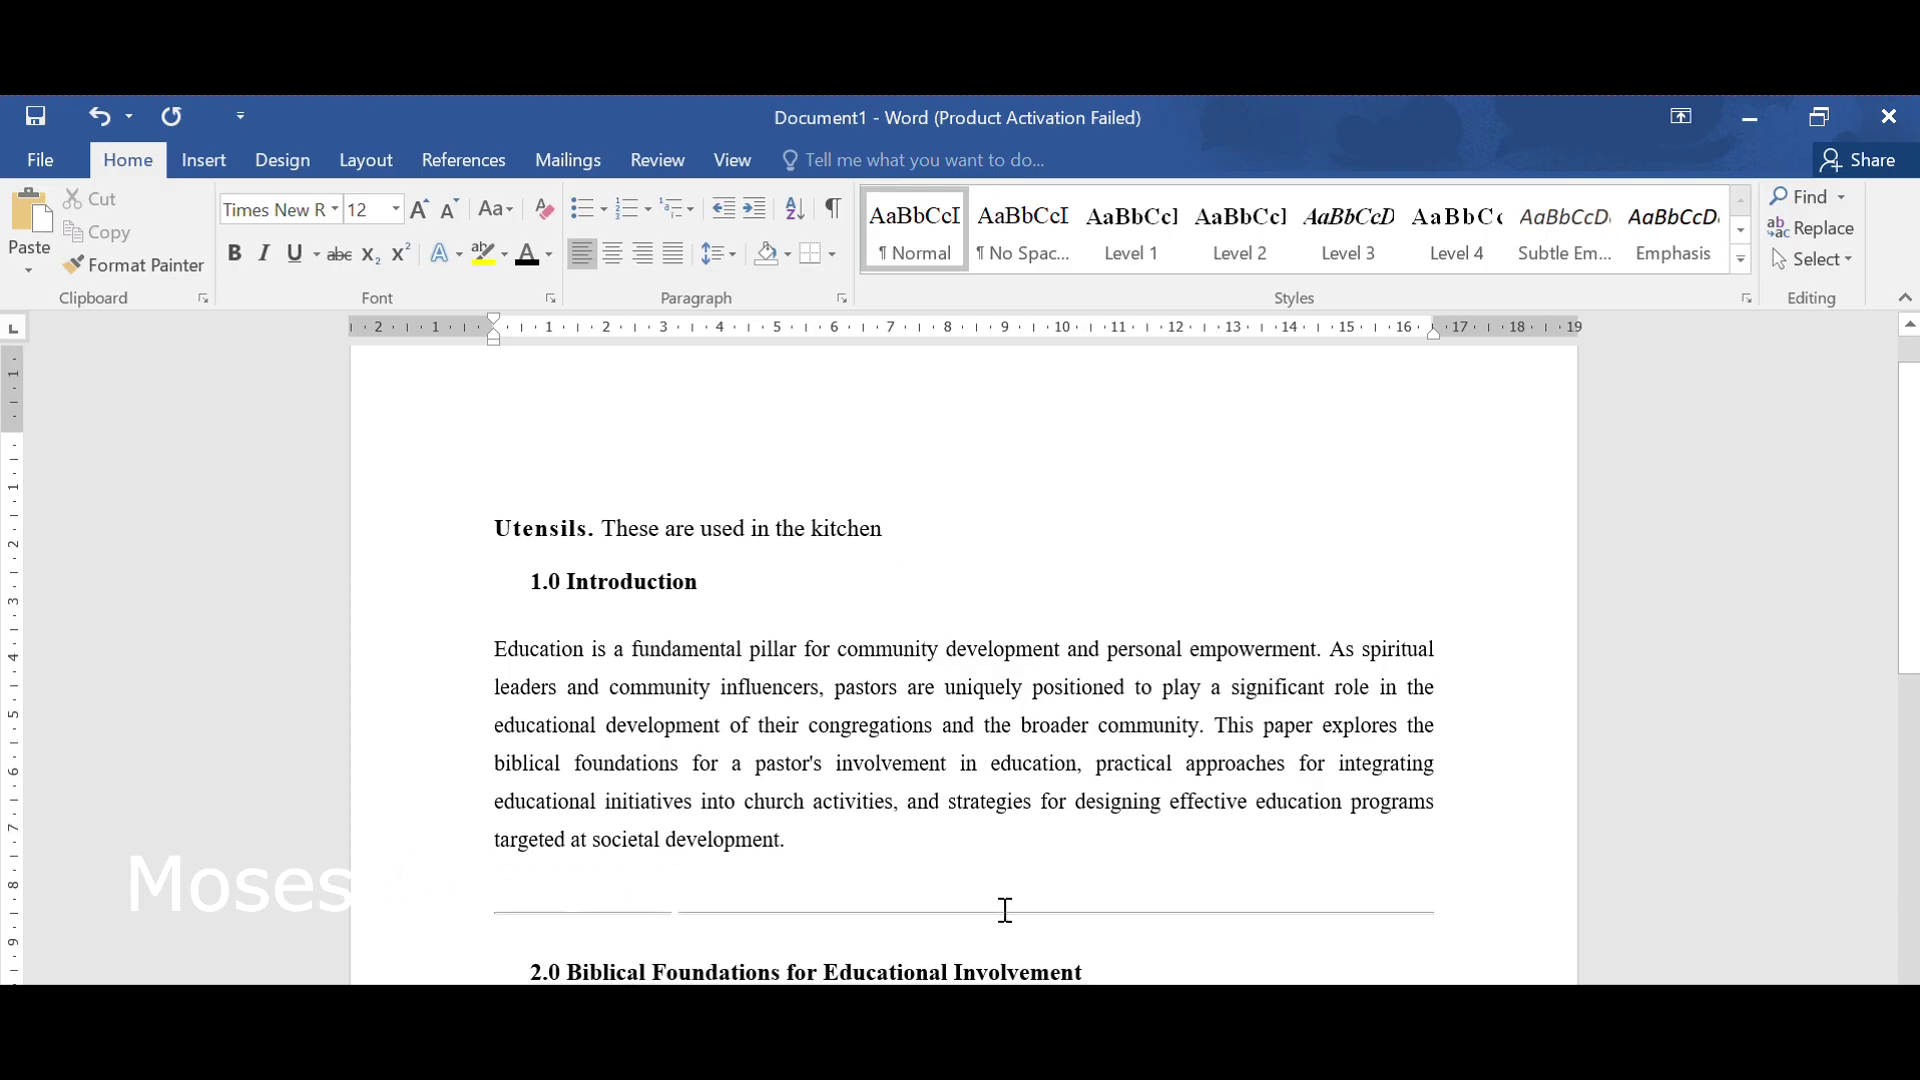
scroll(1003, 908, down, 1)
scroll(1004, 910, down, 1)
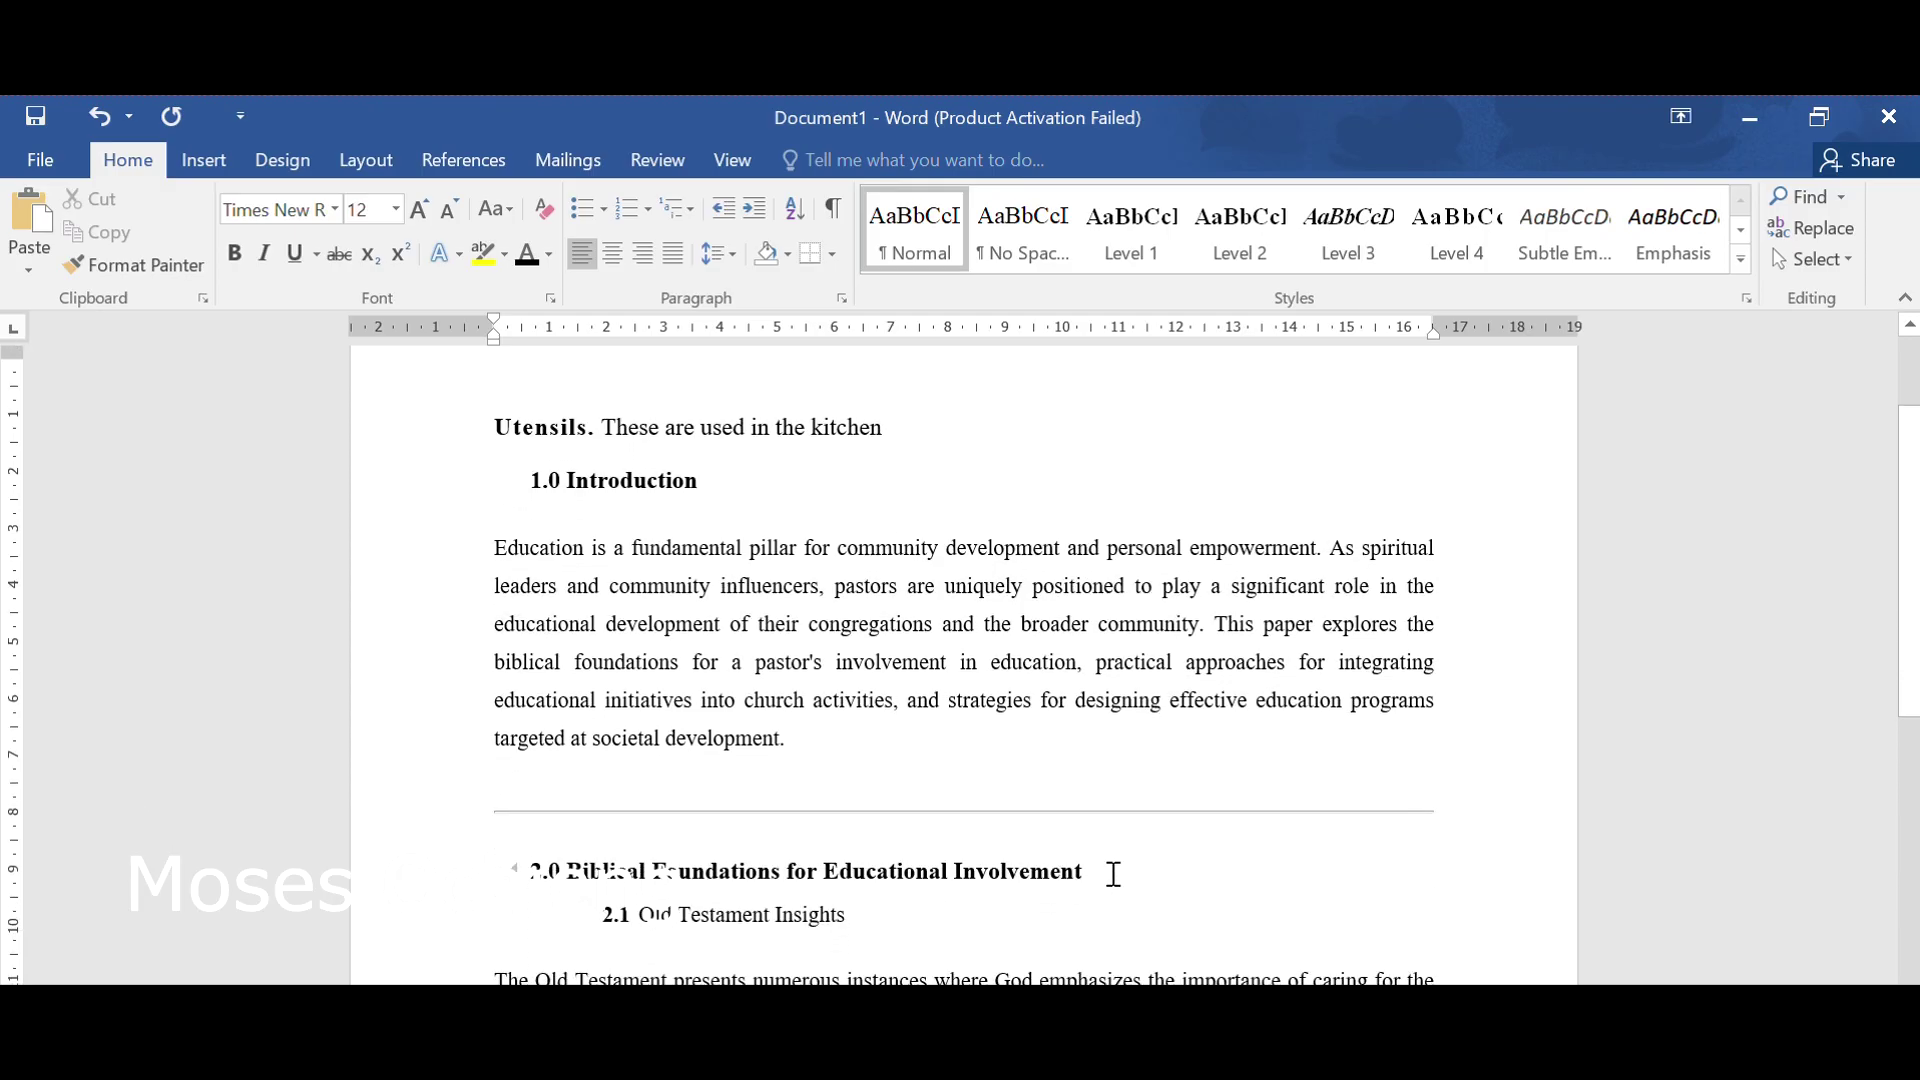
Replace the "Utensils. These are used in the kitchen" line with a copy of the heading "Biblical Foundations for Educational Involvement".
drag(1110, 874, 593, 886)
key(ctrl+c)
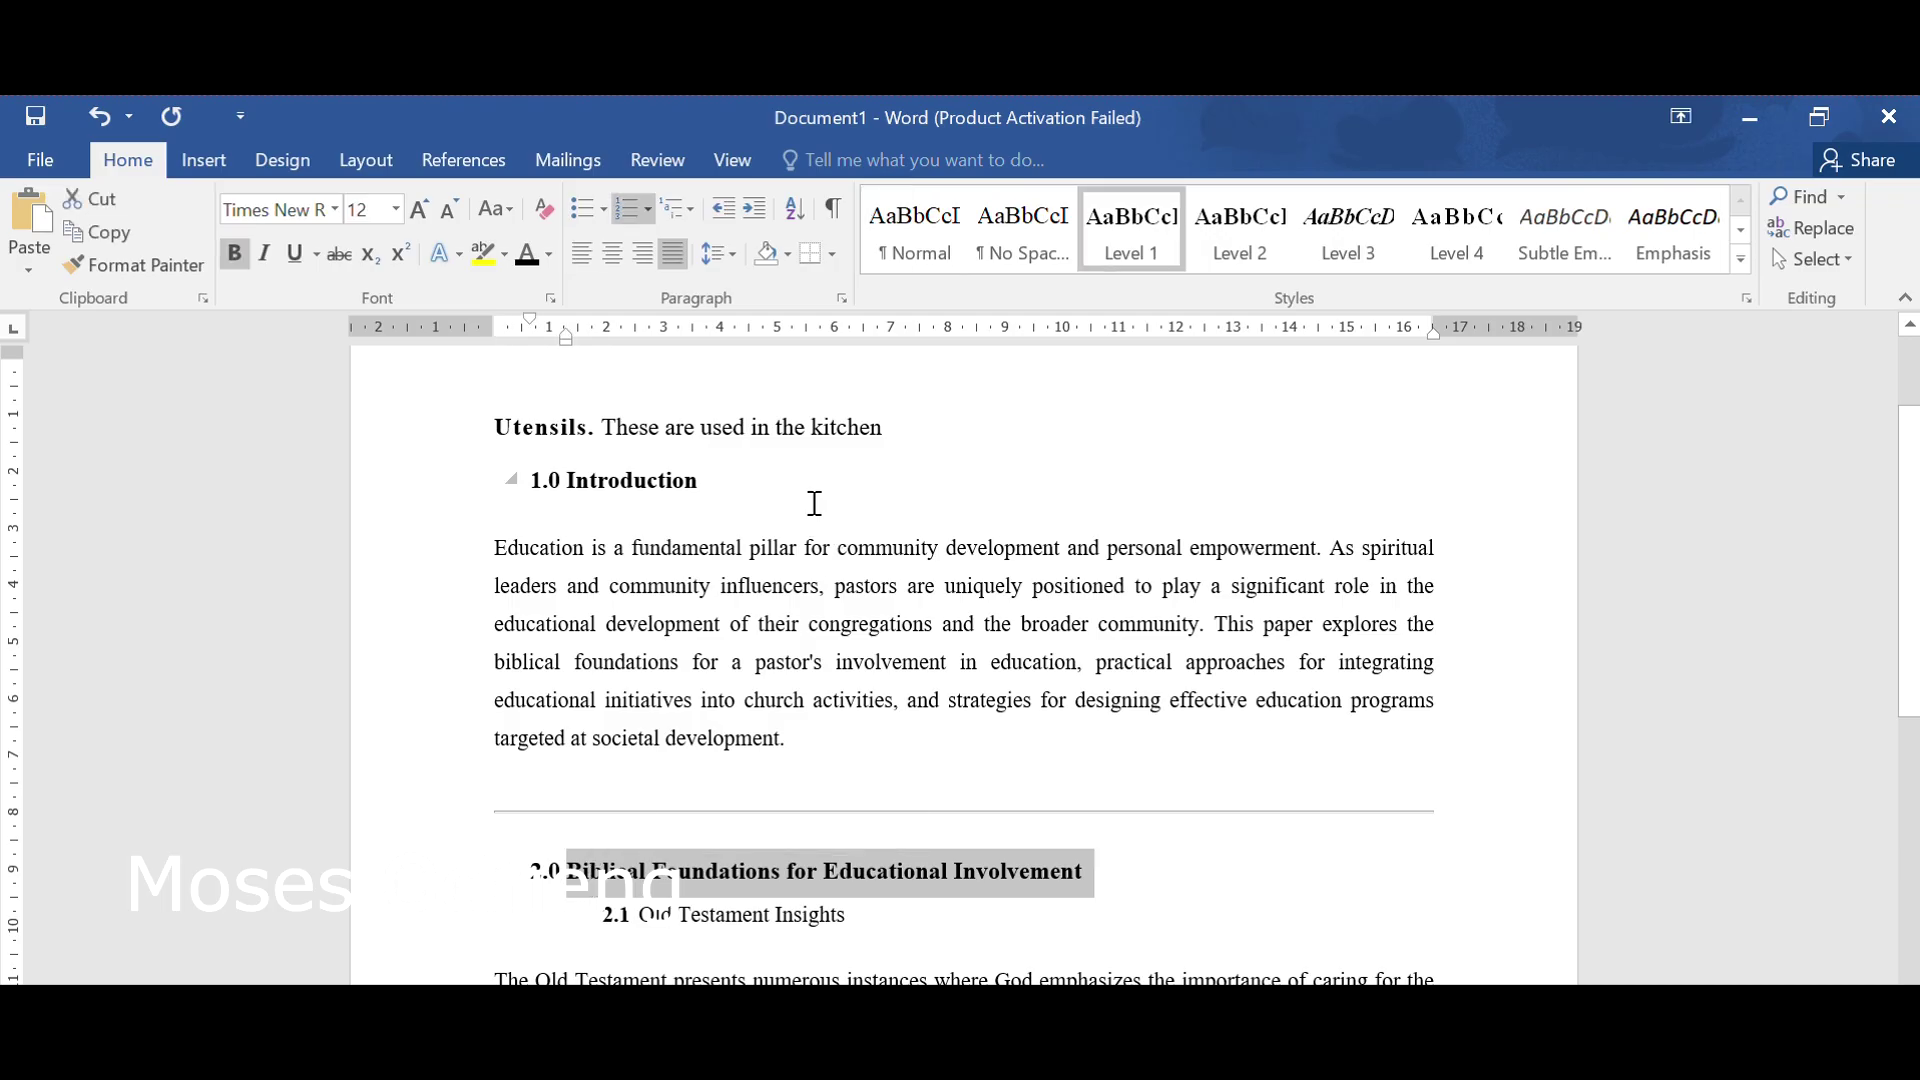
drag(924, 430, 506, 430)
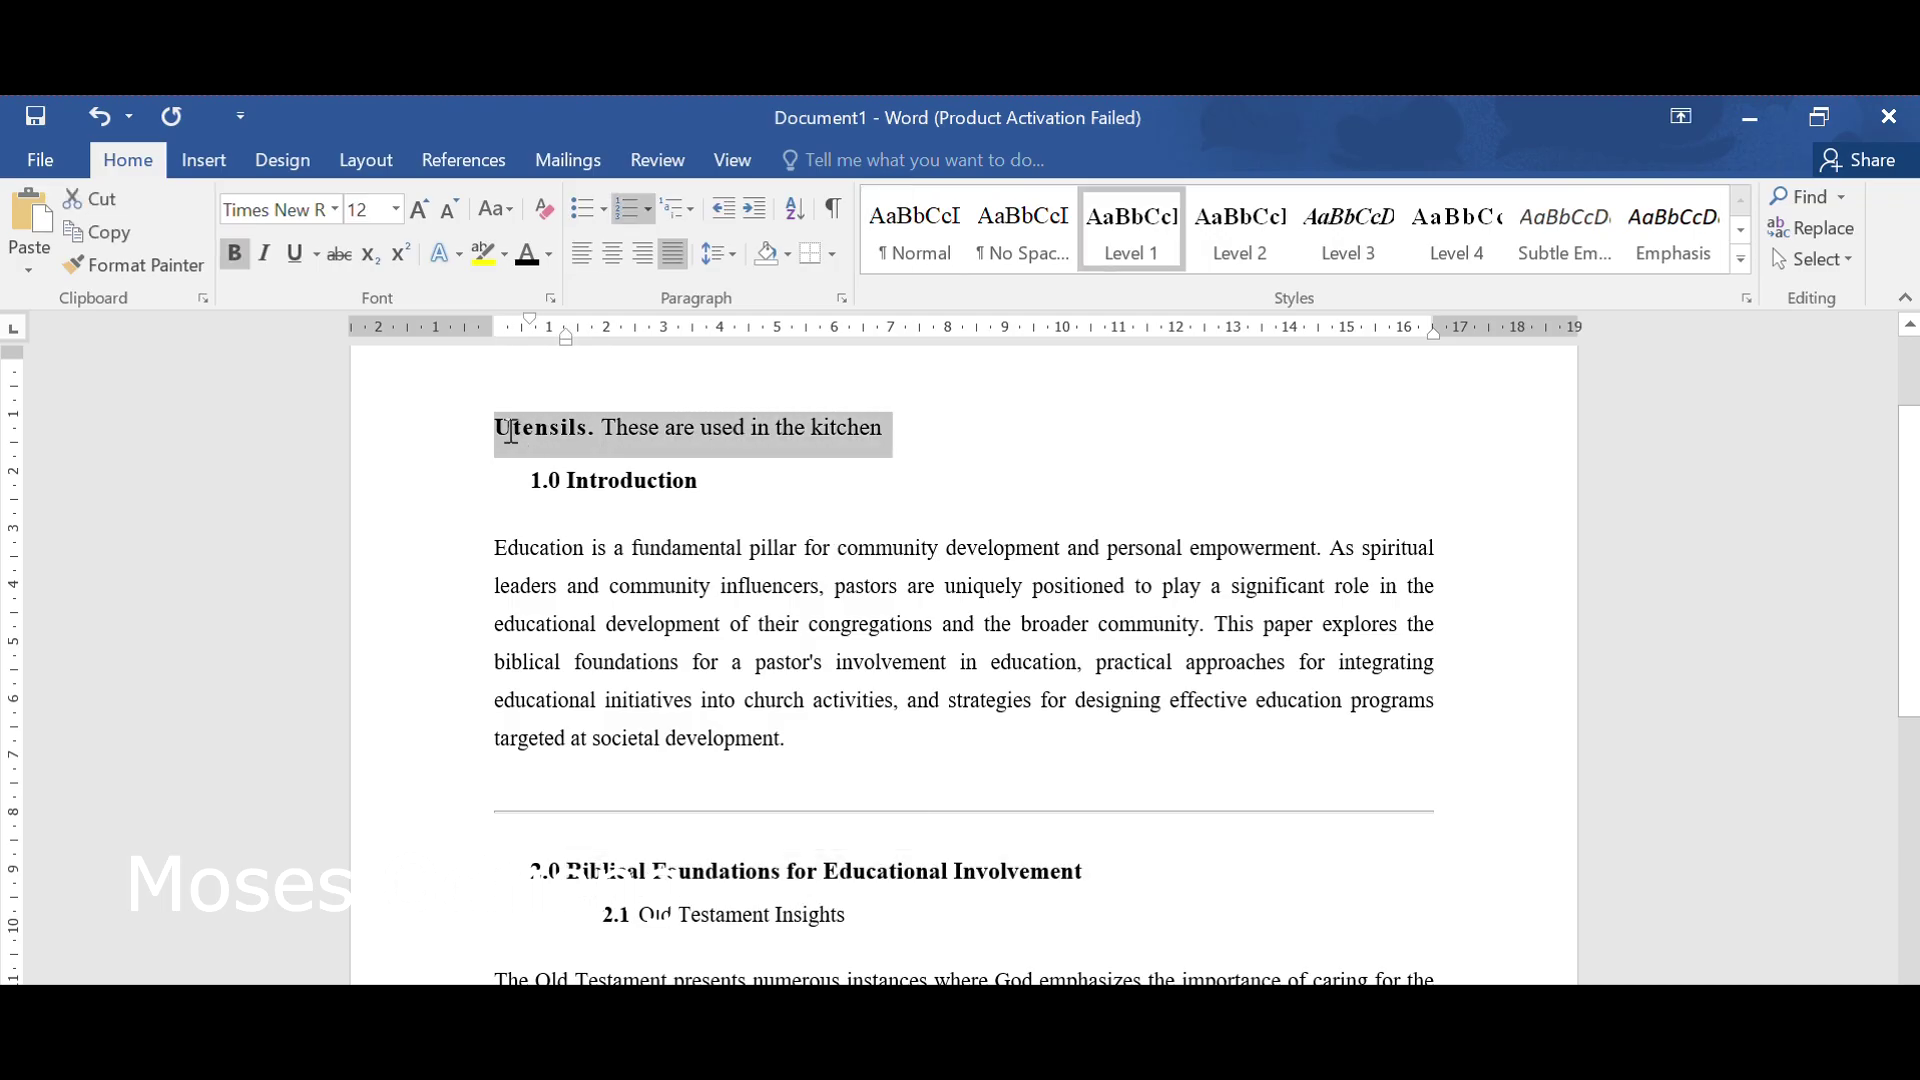
key(ctrl+v)
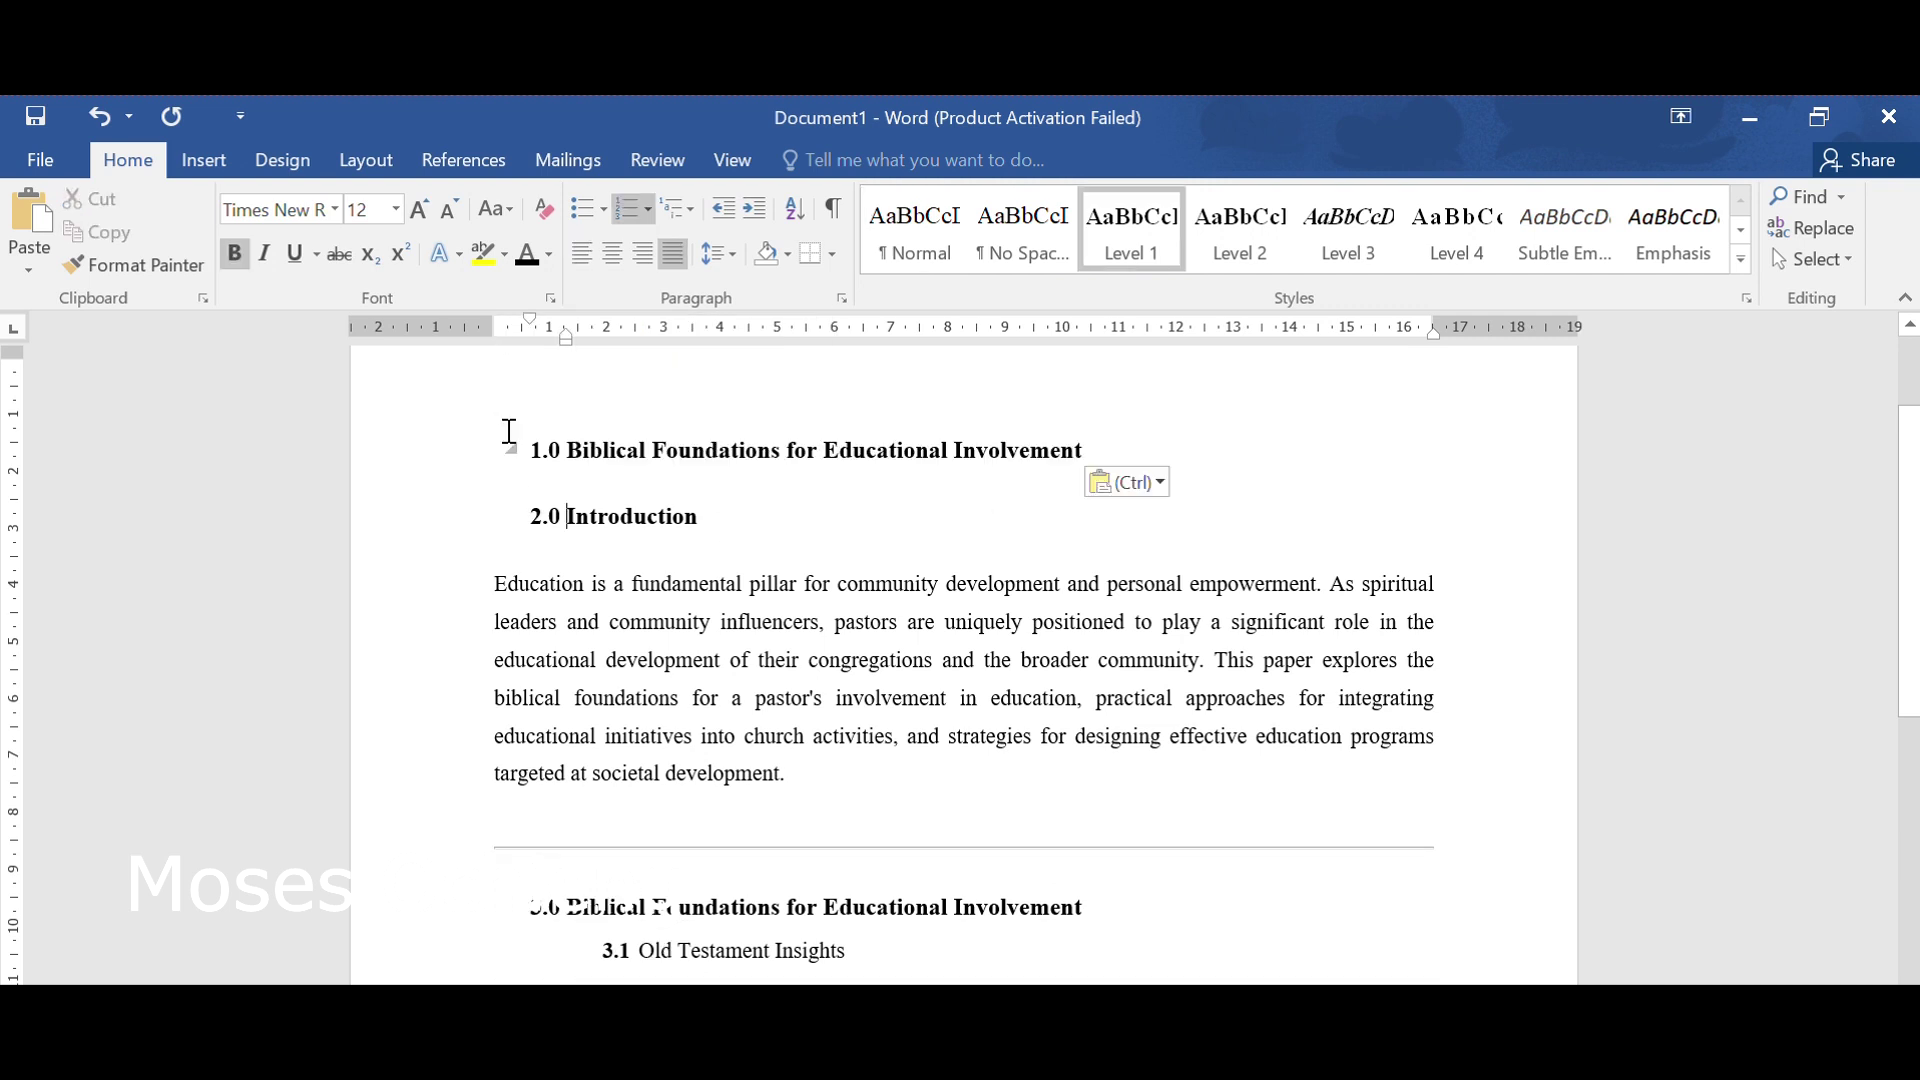
Remove the numbering and indent from the first heading line and from the "Introduction" heading.
click(573, 449)
key(BackSpace)
key(BackSpace)
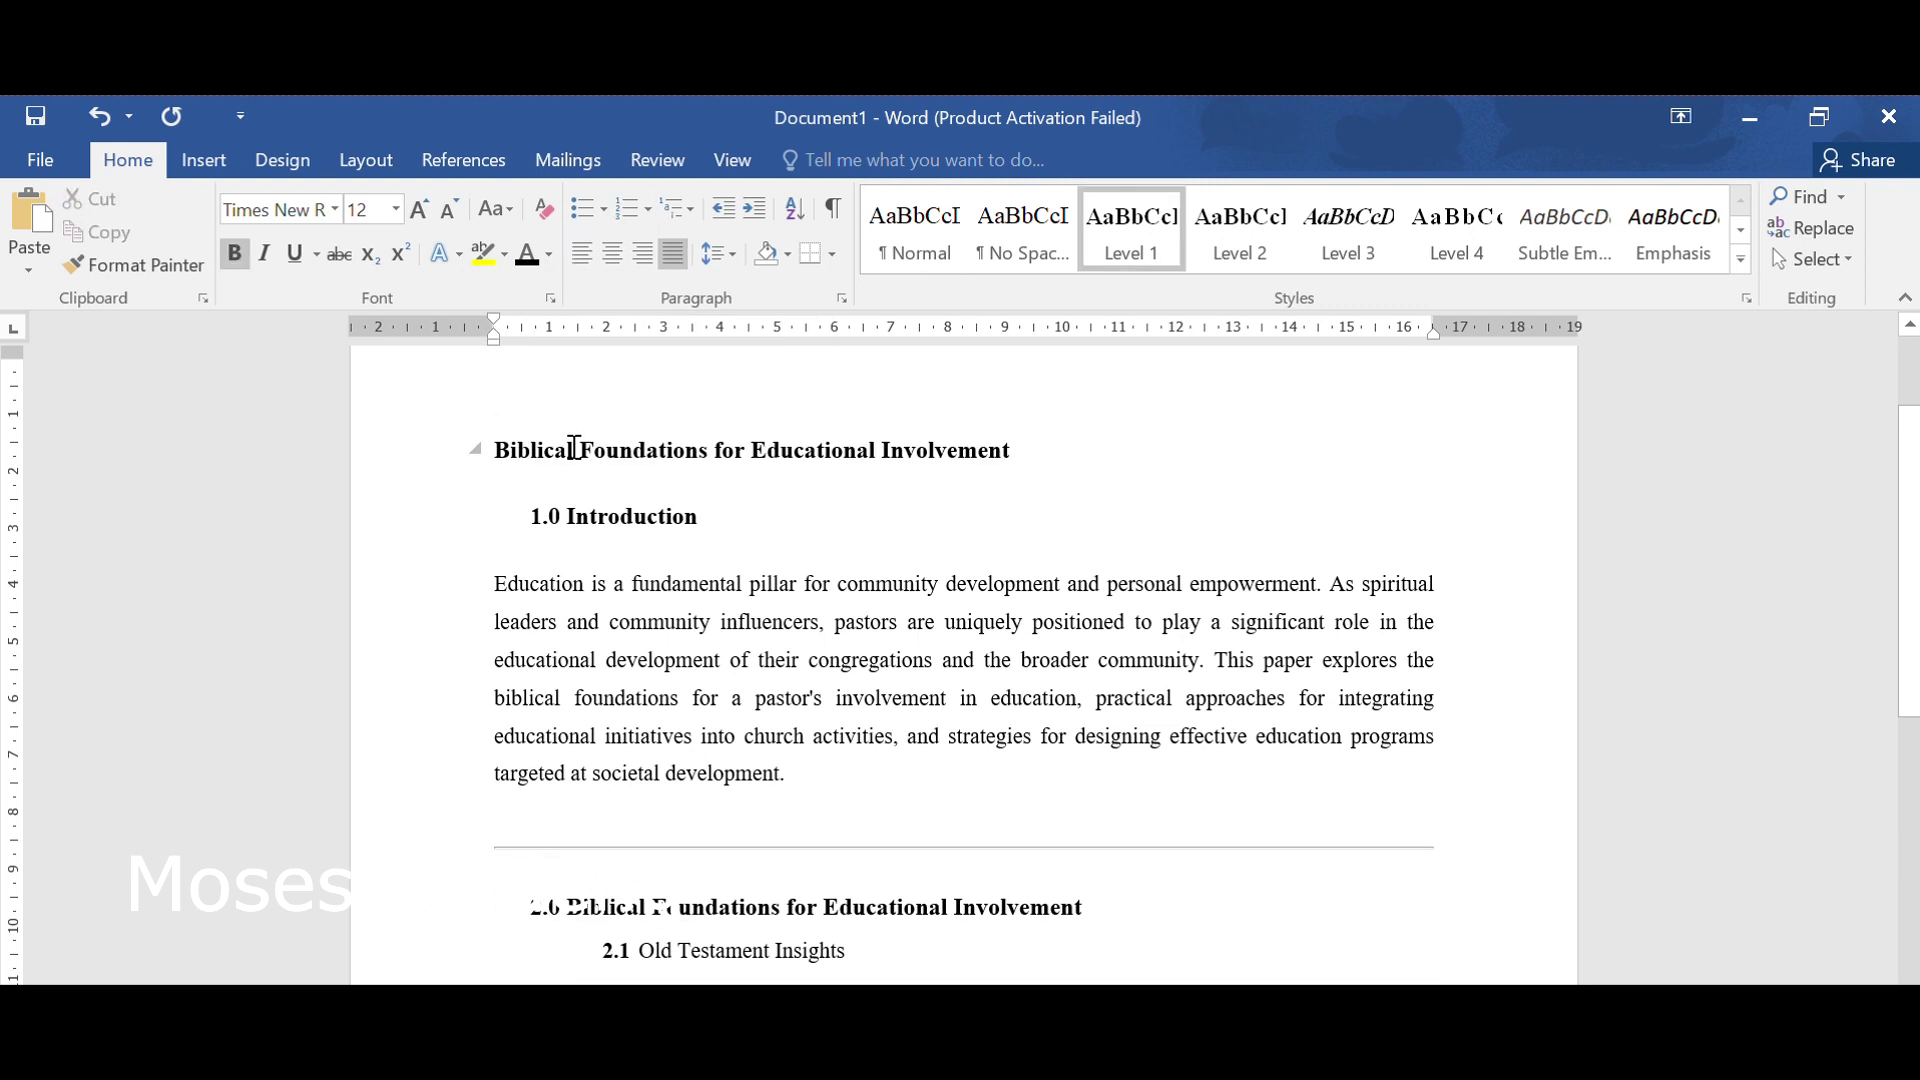
click(572, 512)
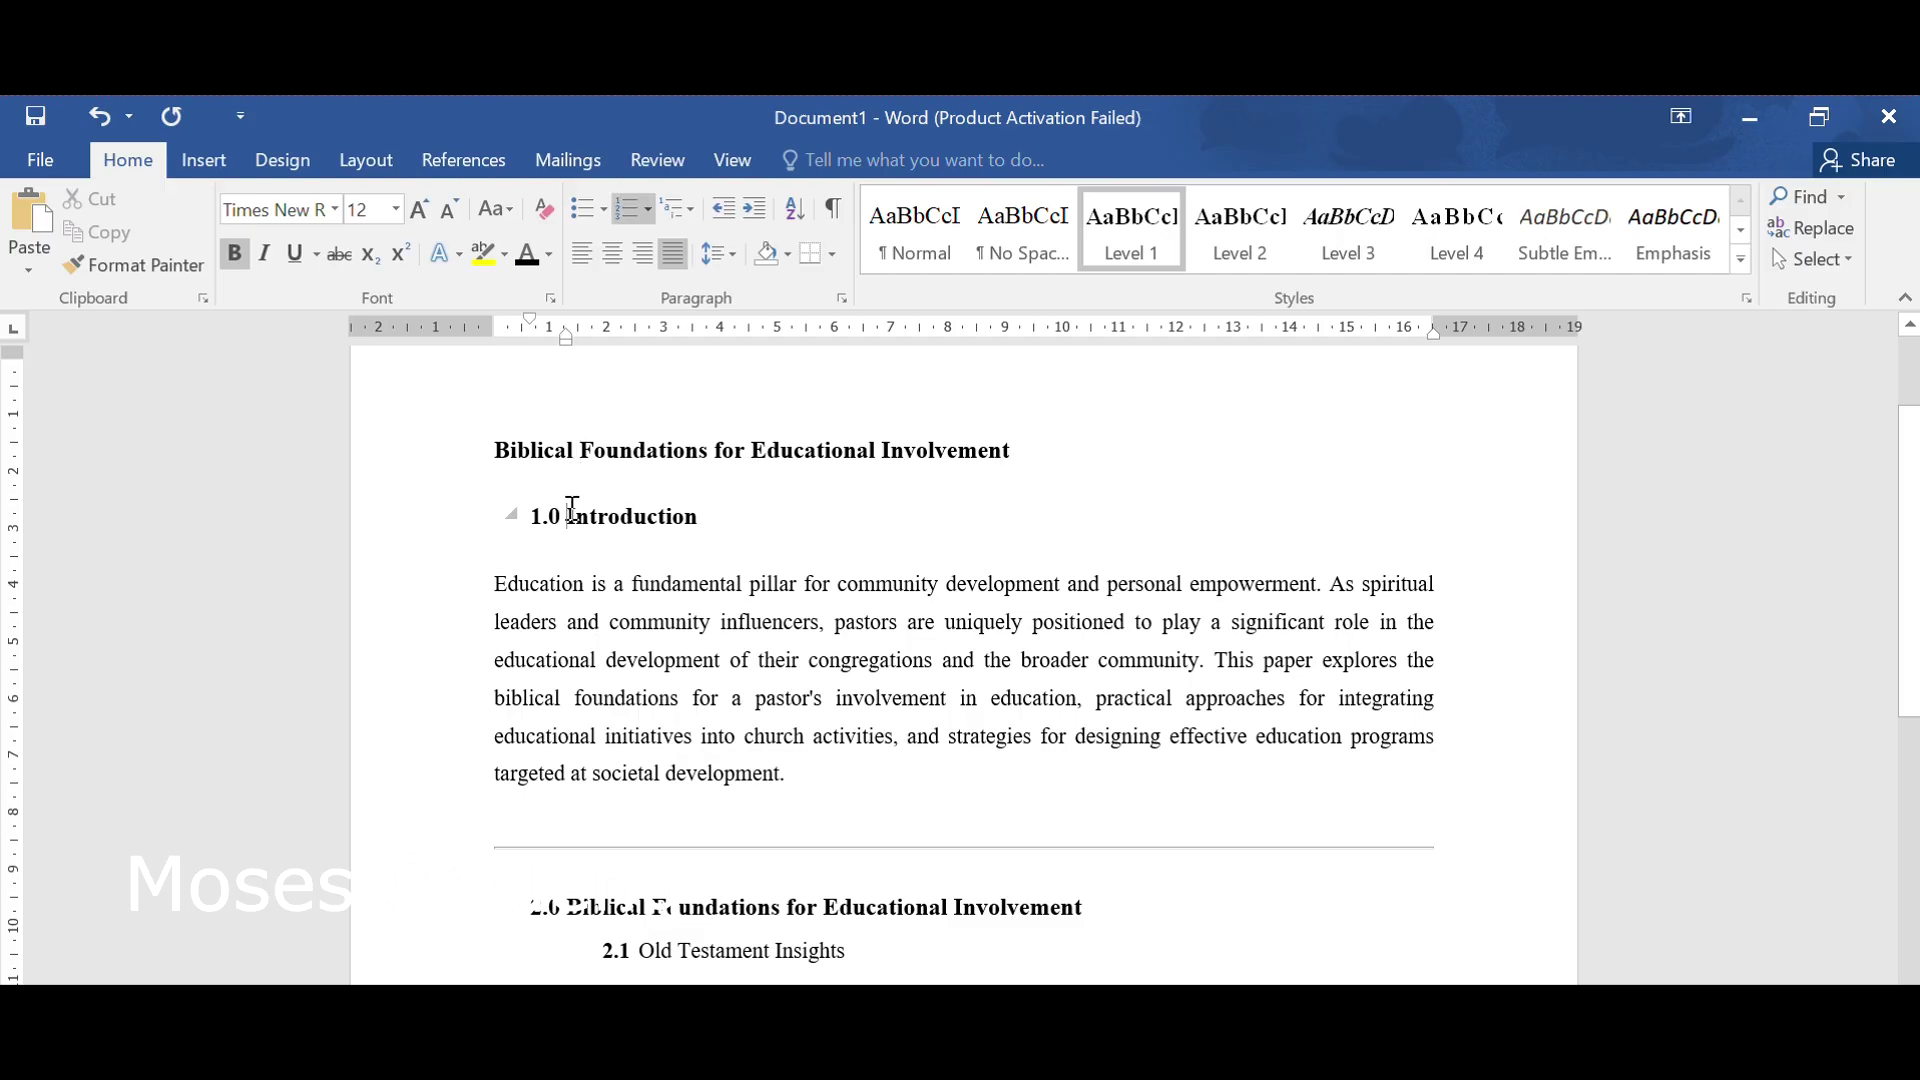
key(BackSpace)
key(BackSpace)
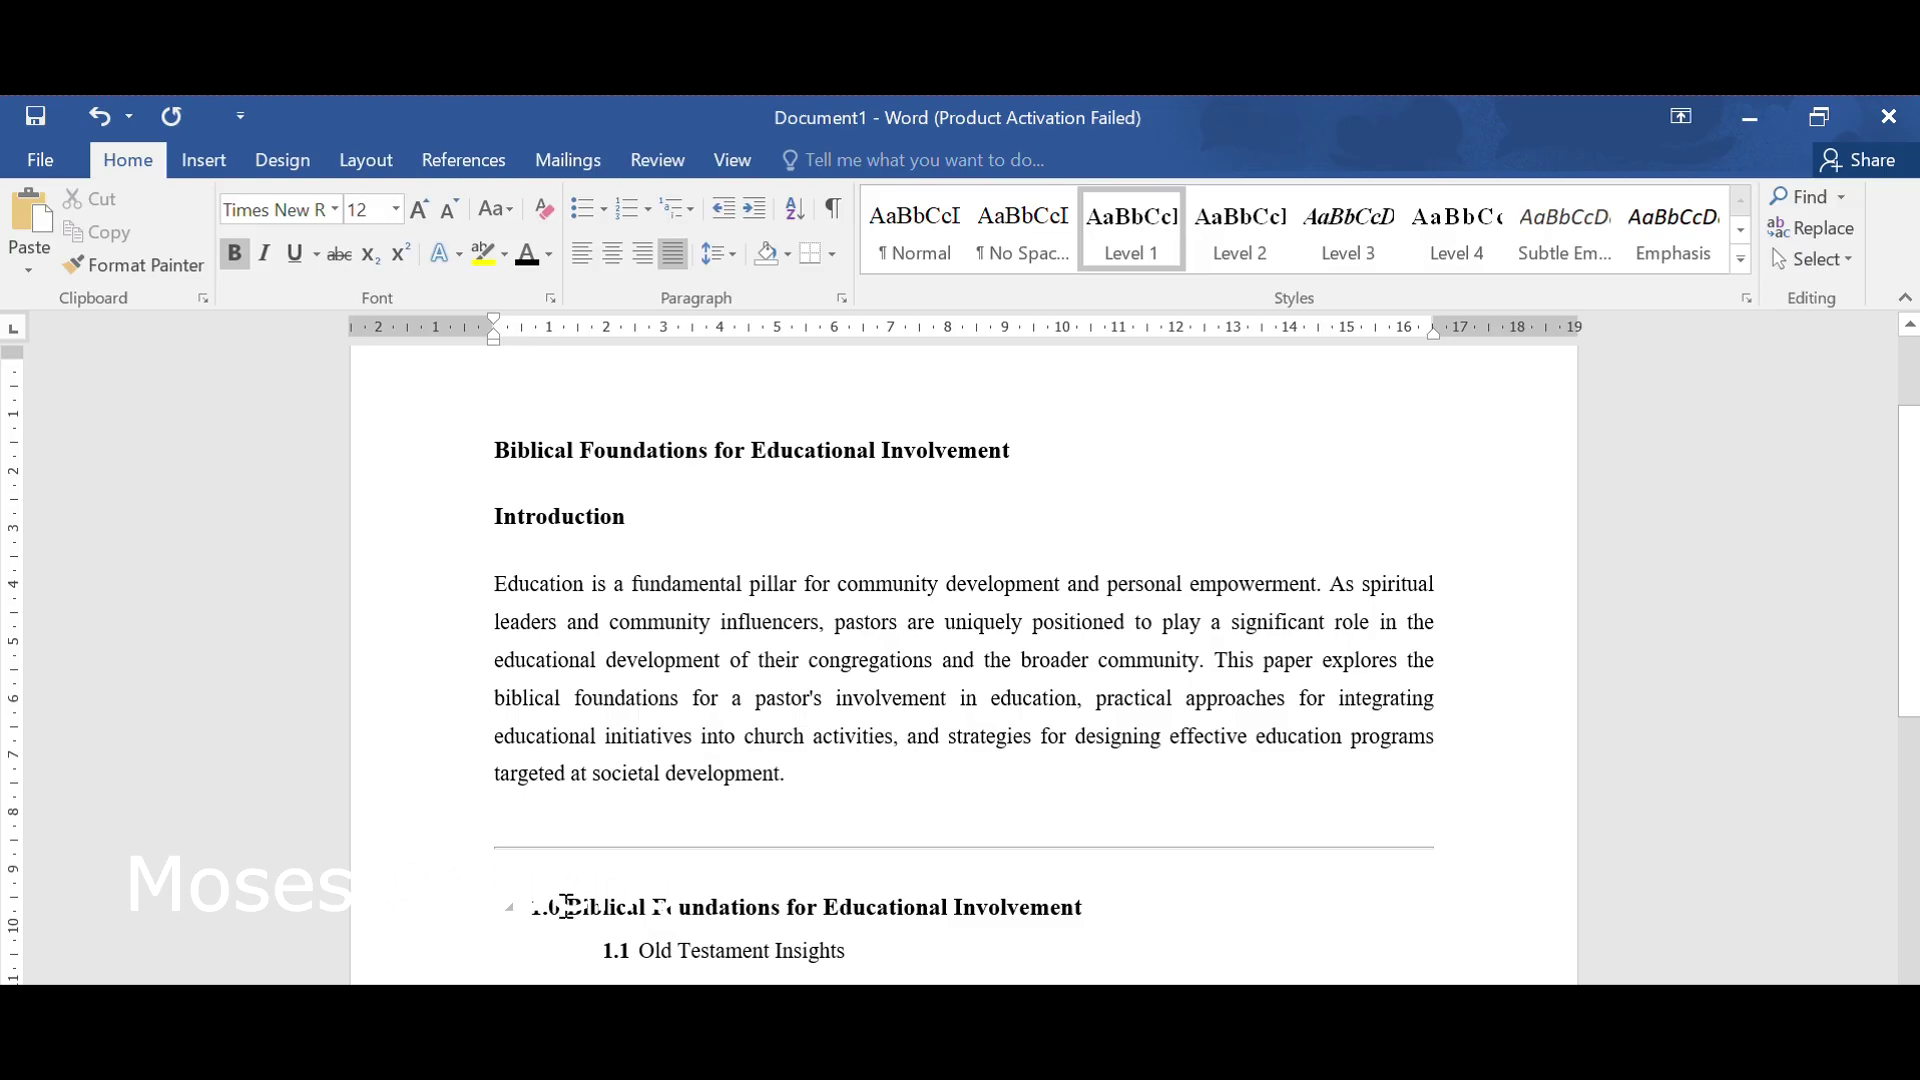
Remove the numbering and indent from the second "Biblical Foundations for Educational Involvement" heading and from "Old Testament Insights".
click(573, 906)
key(BackSpace)
key(BackSpace)
click(641, 955)
key(BackSpace)
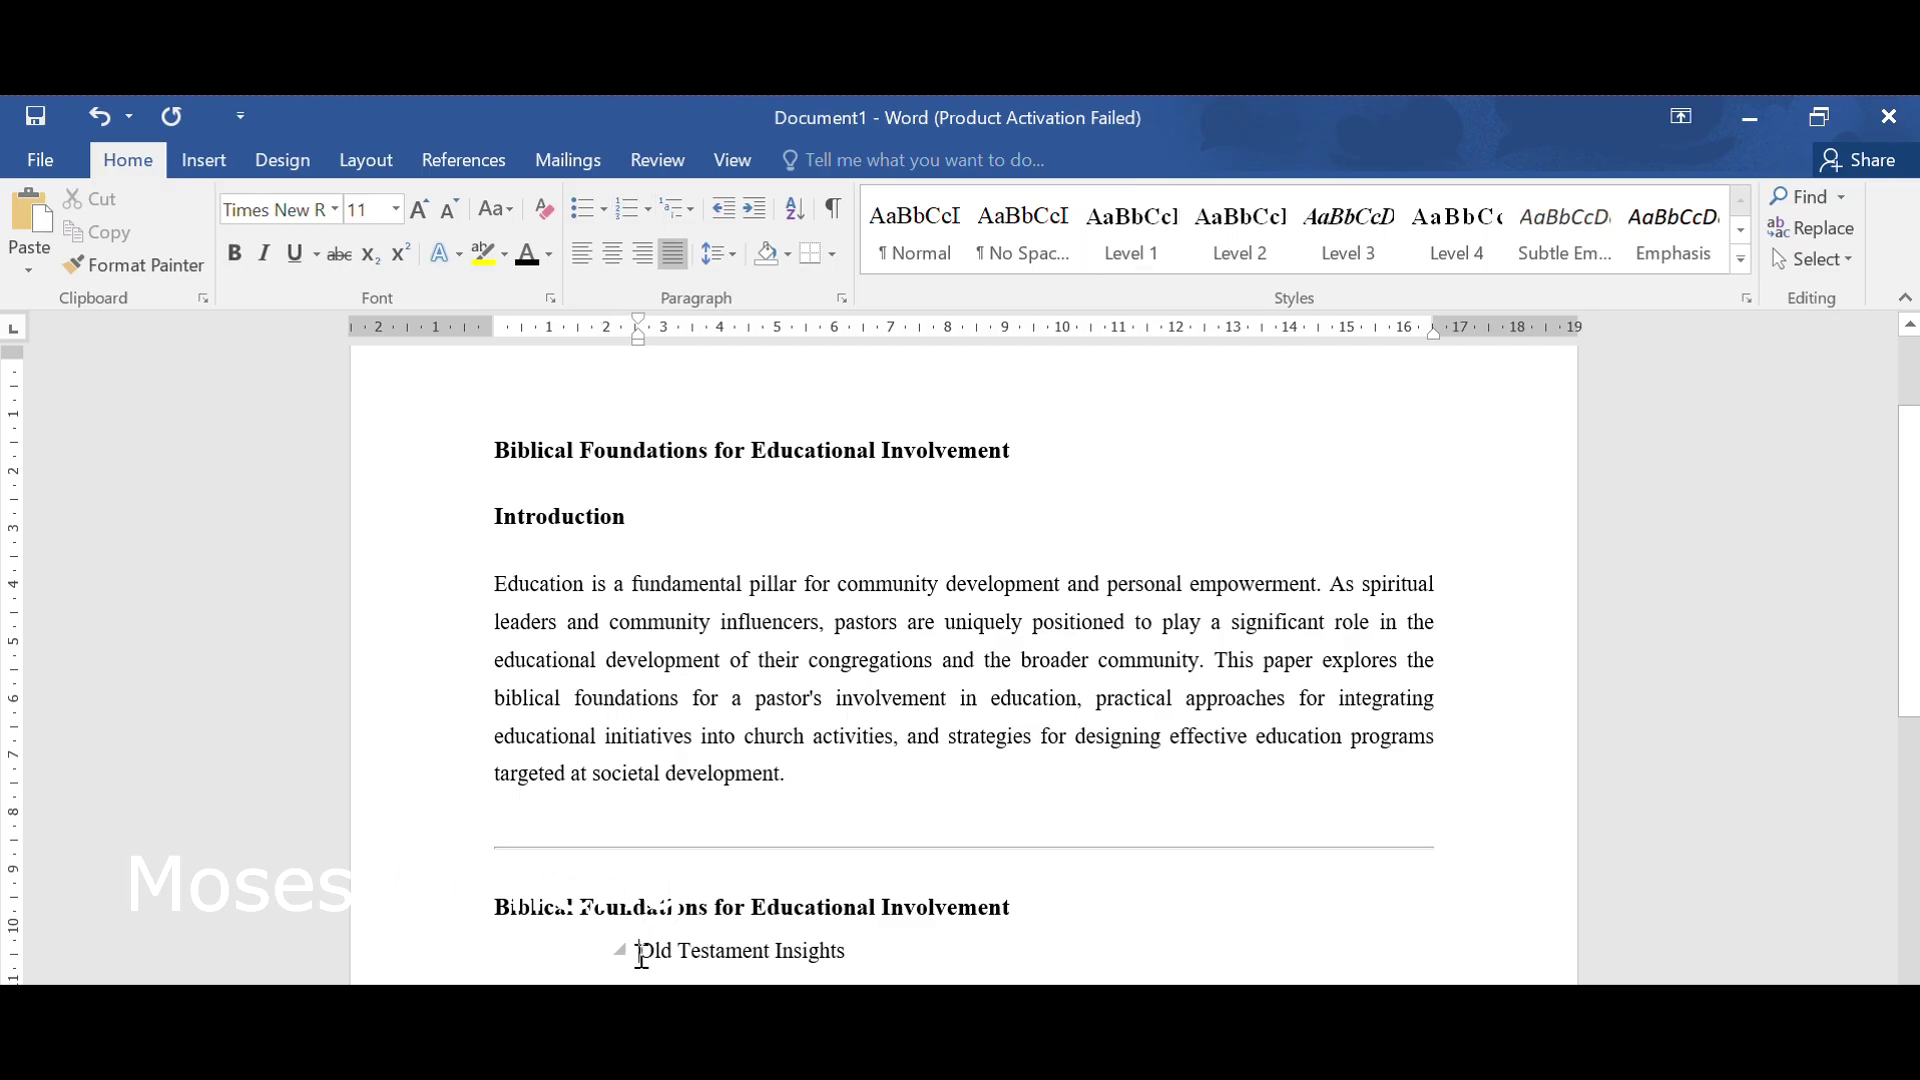
key(BackSpace)
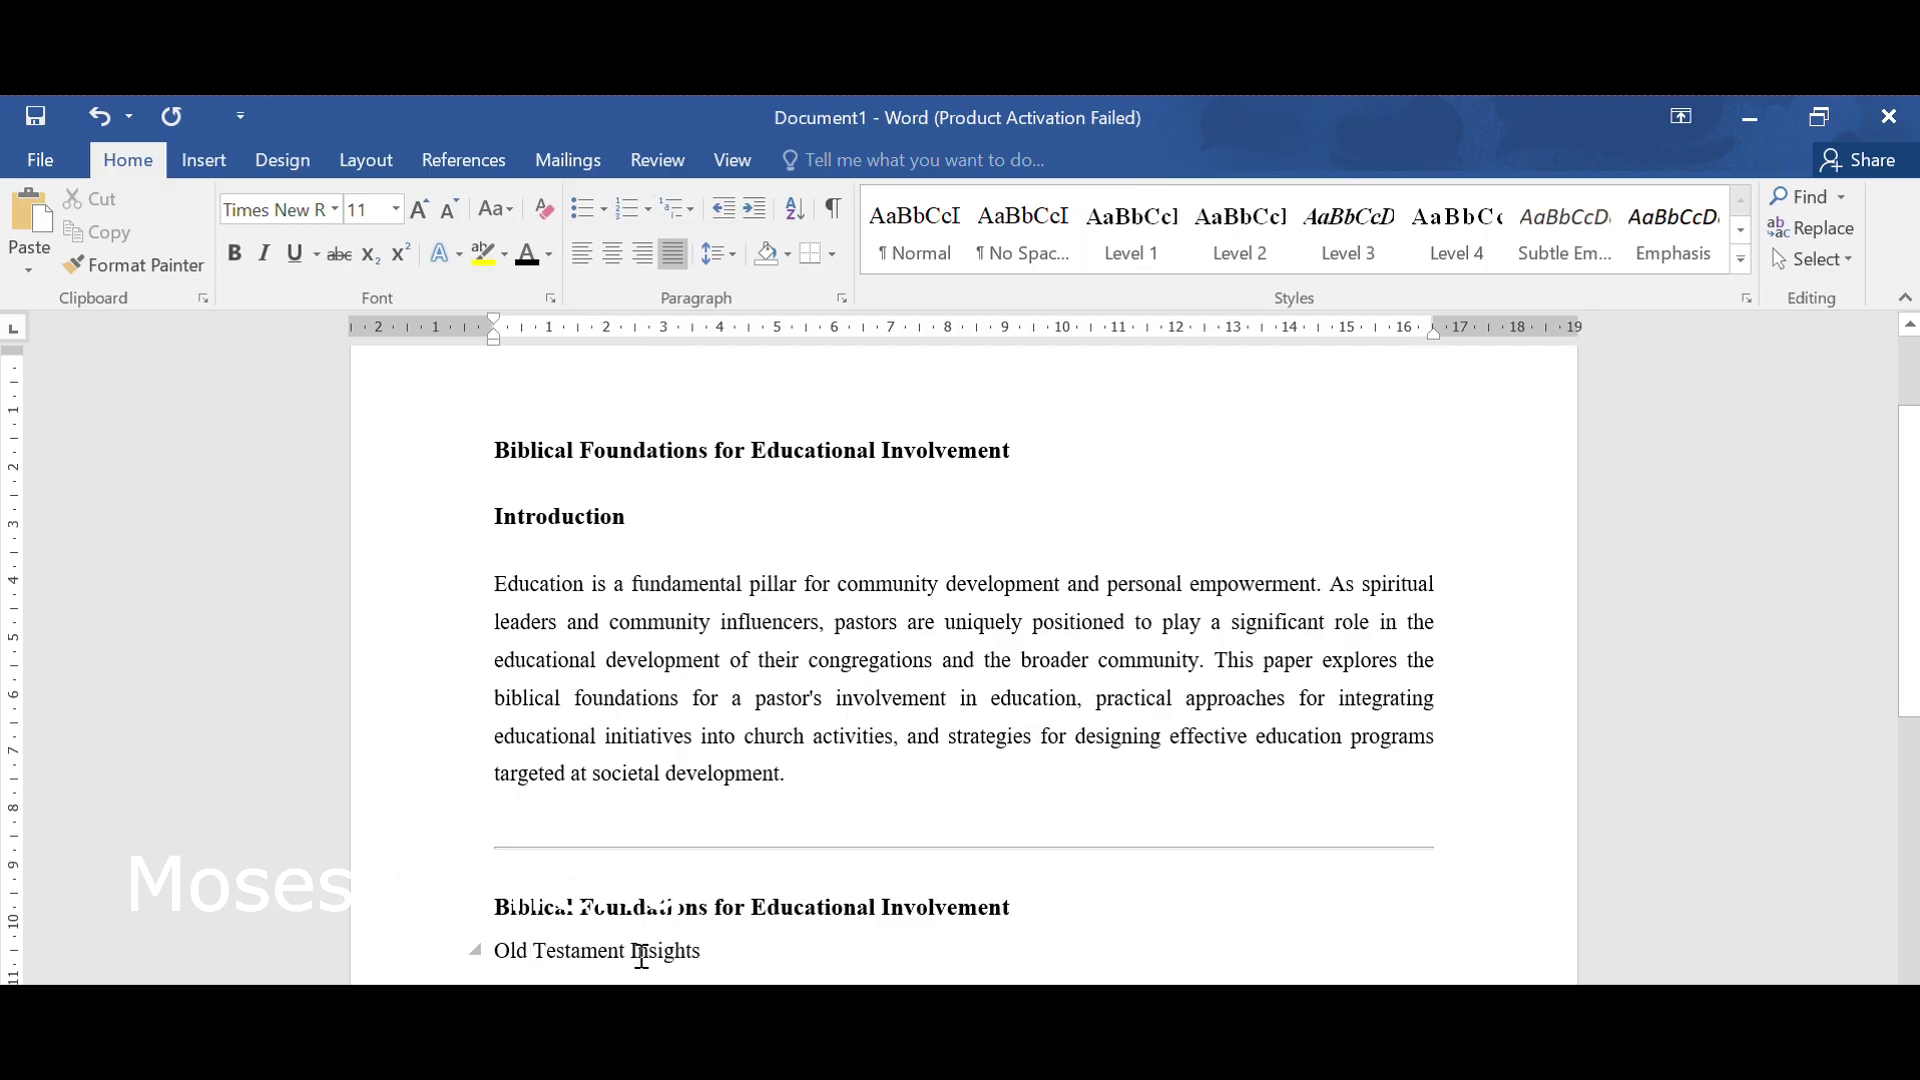
Add a period after "Old Testament Insights" and join the following paragraph onto the same line.
scroll(638, 952, down, 2)
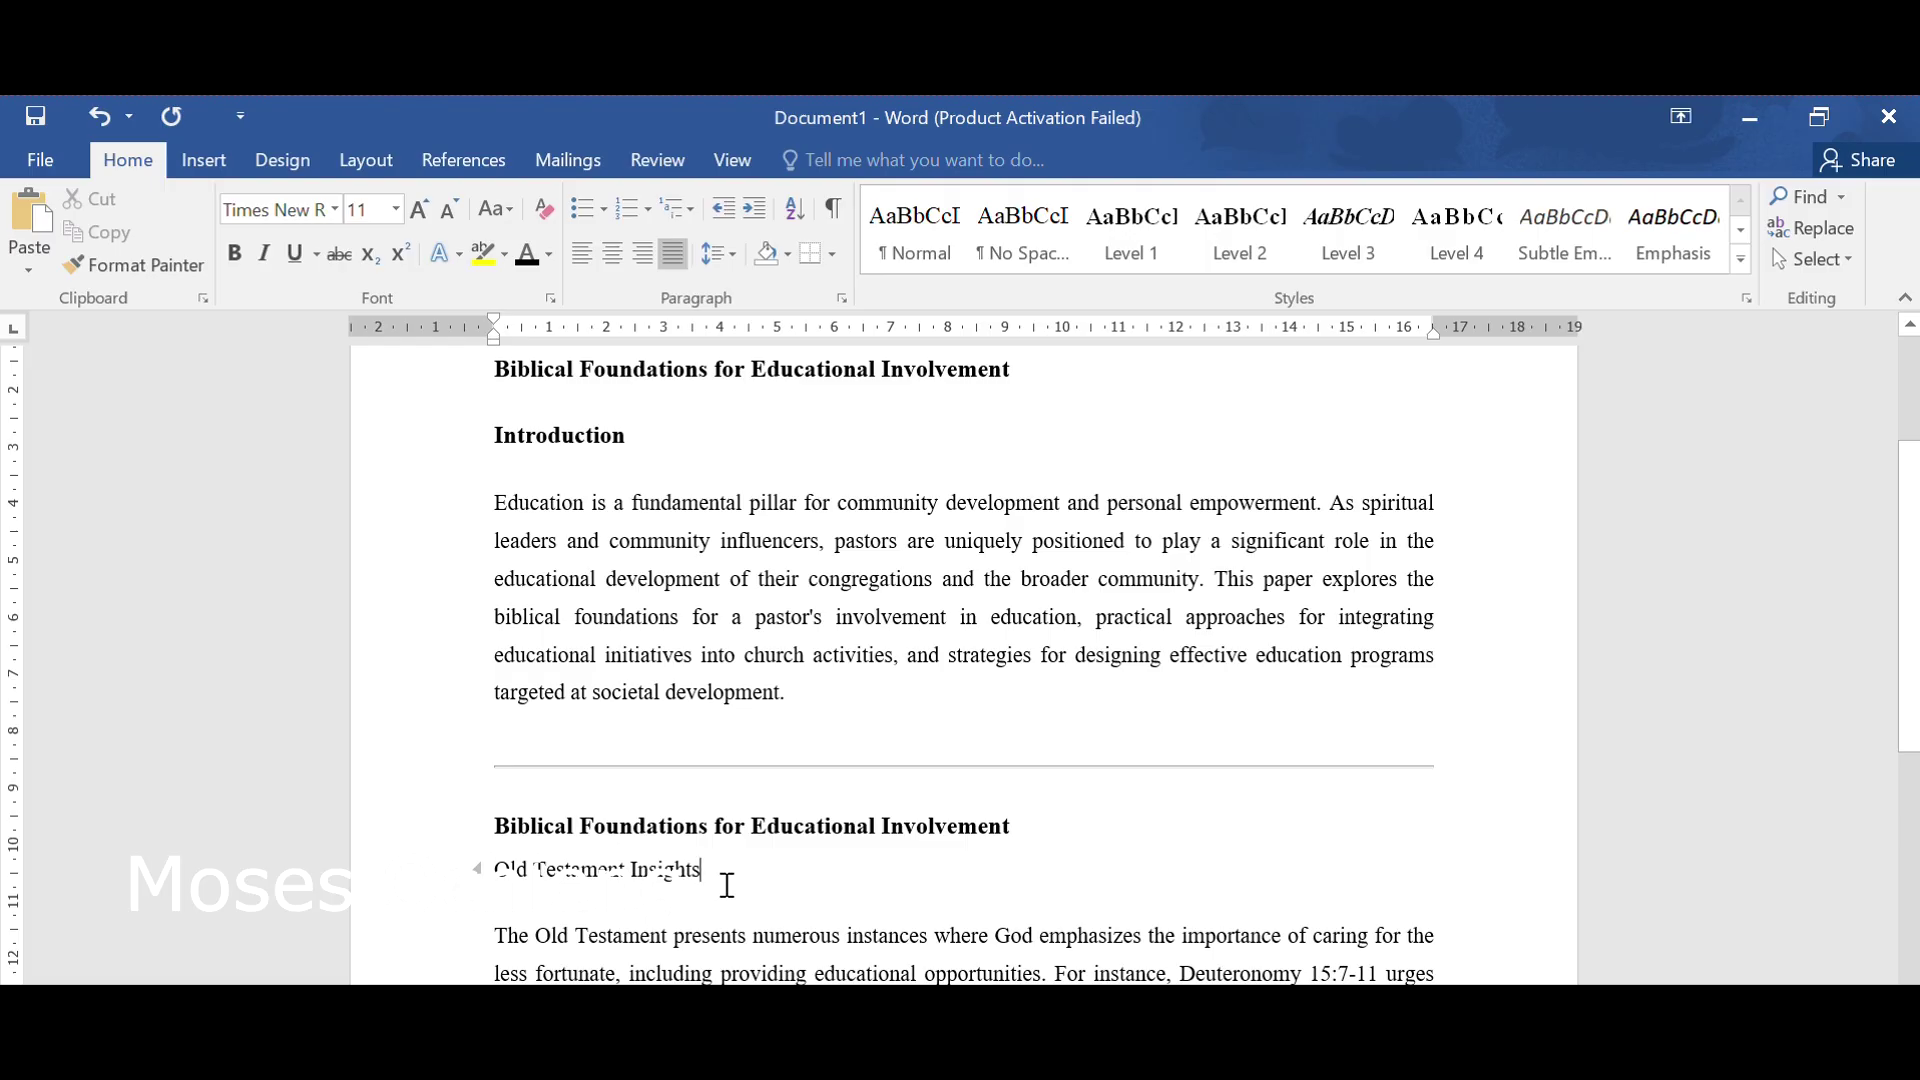
text(.)
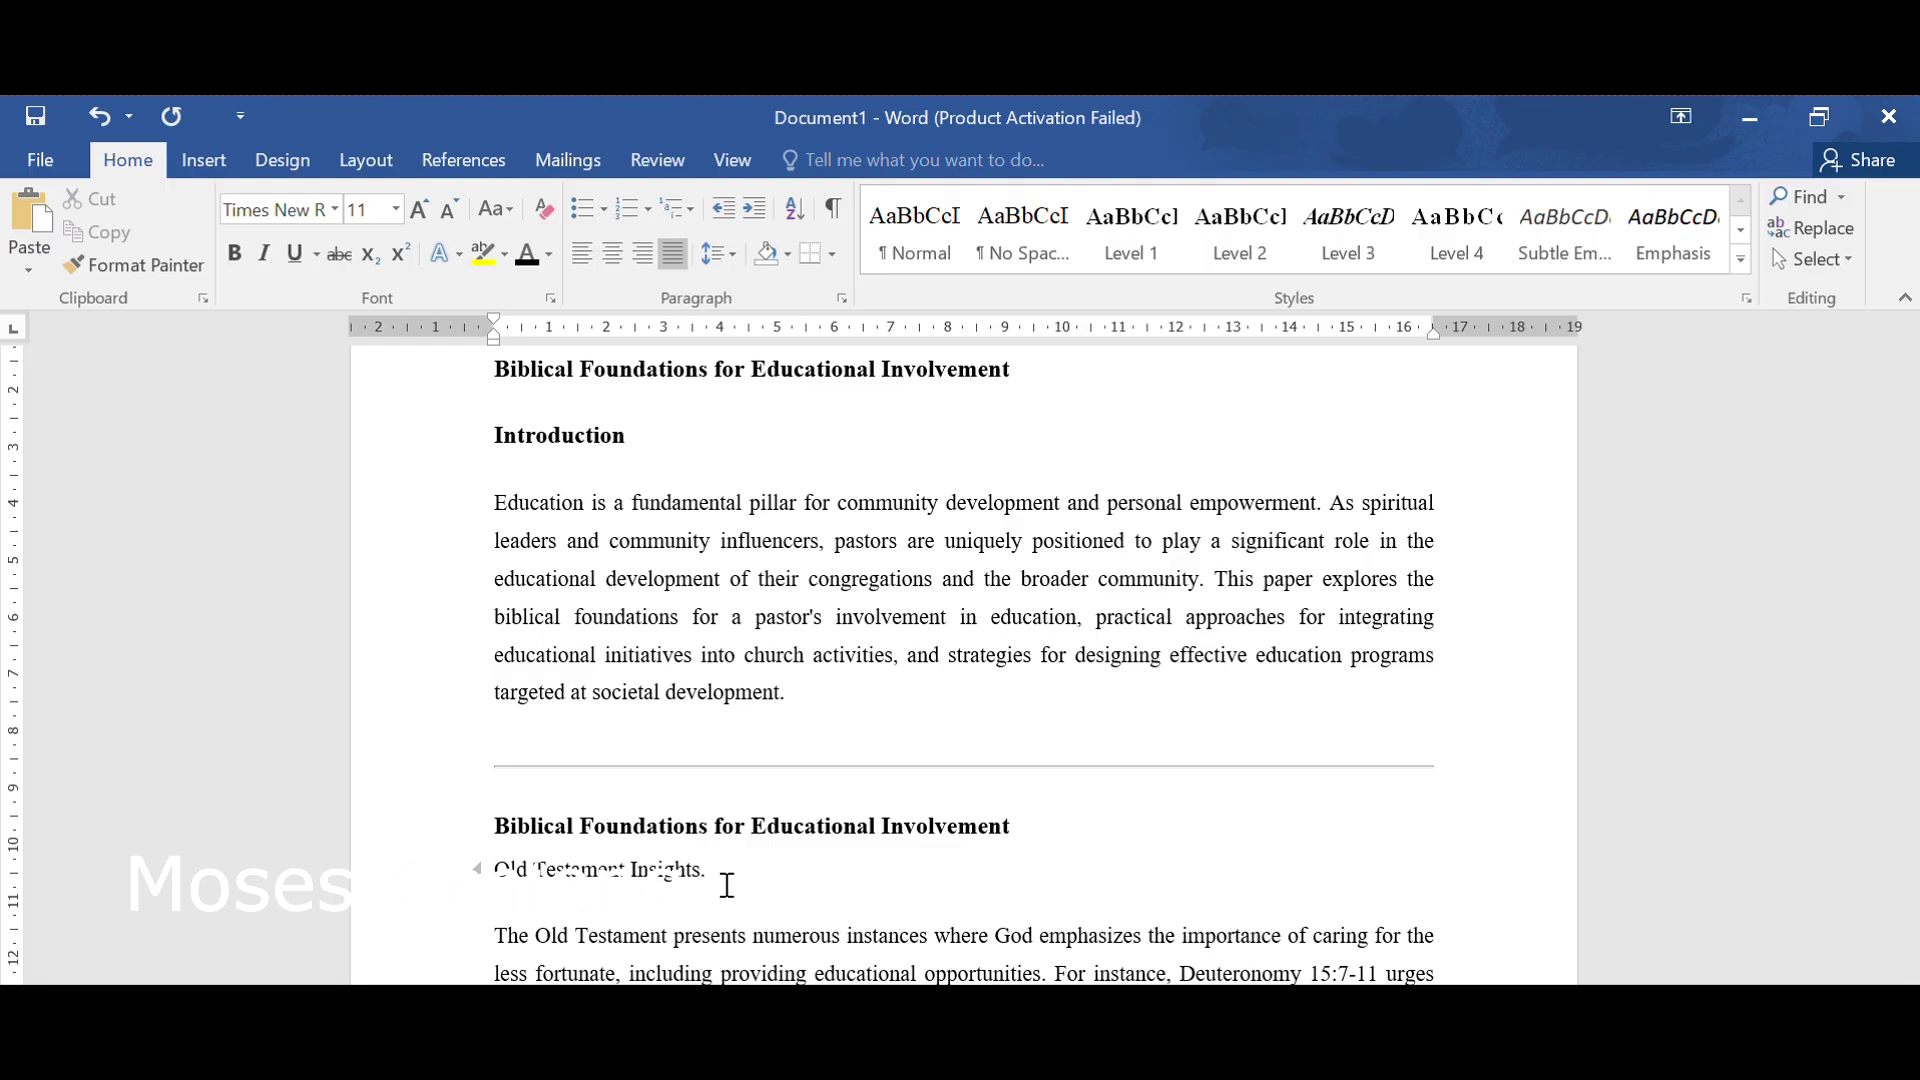
key(Delete)
scroll(838, 858, down, 3)
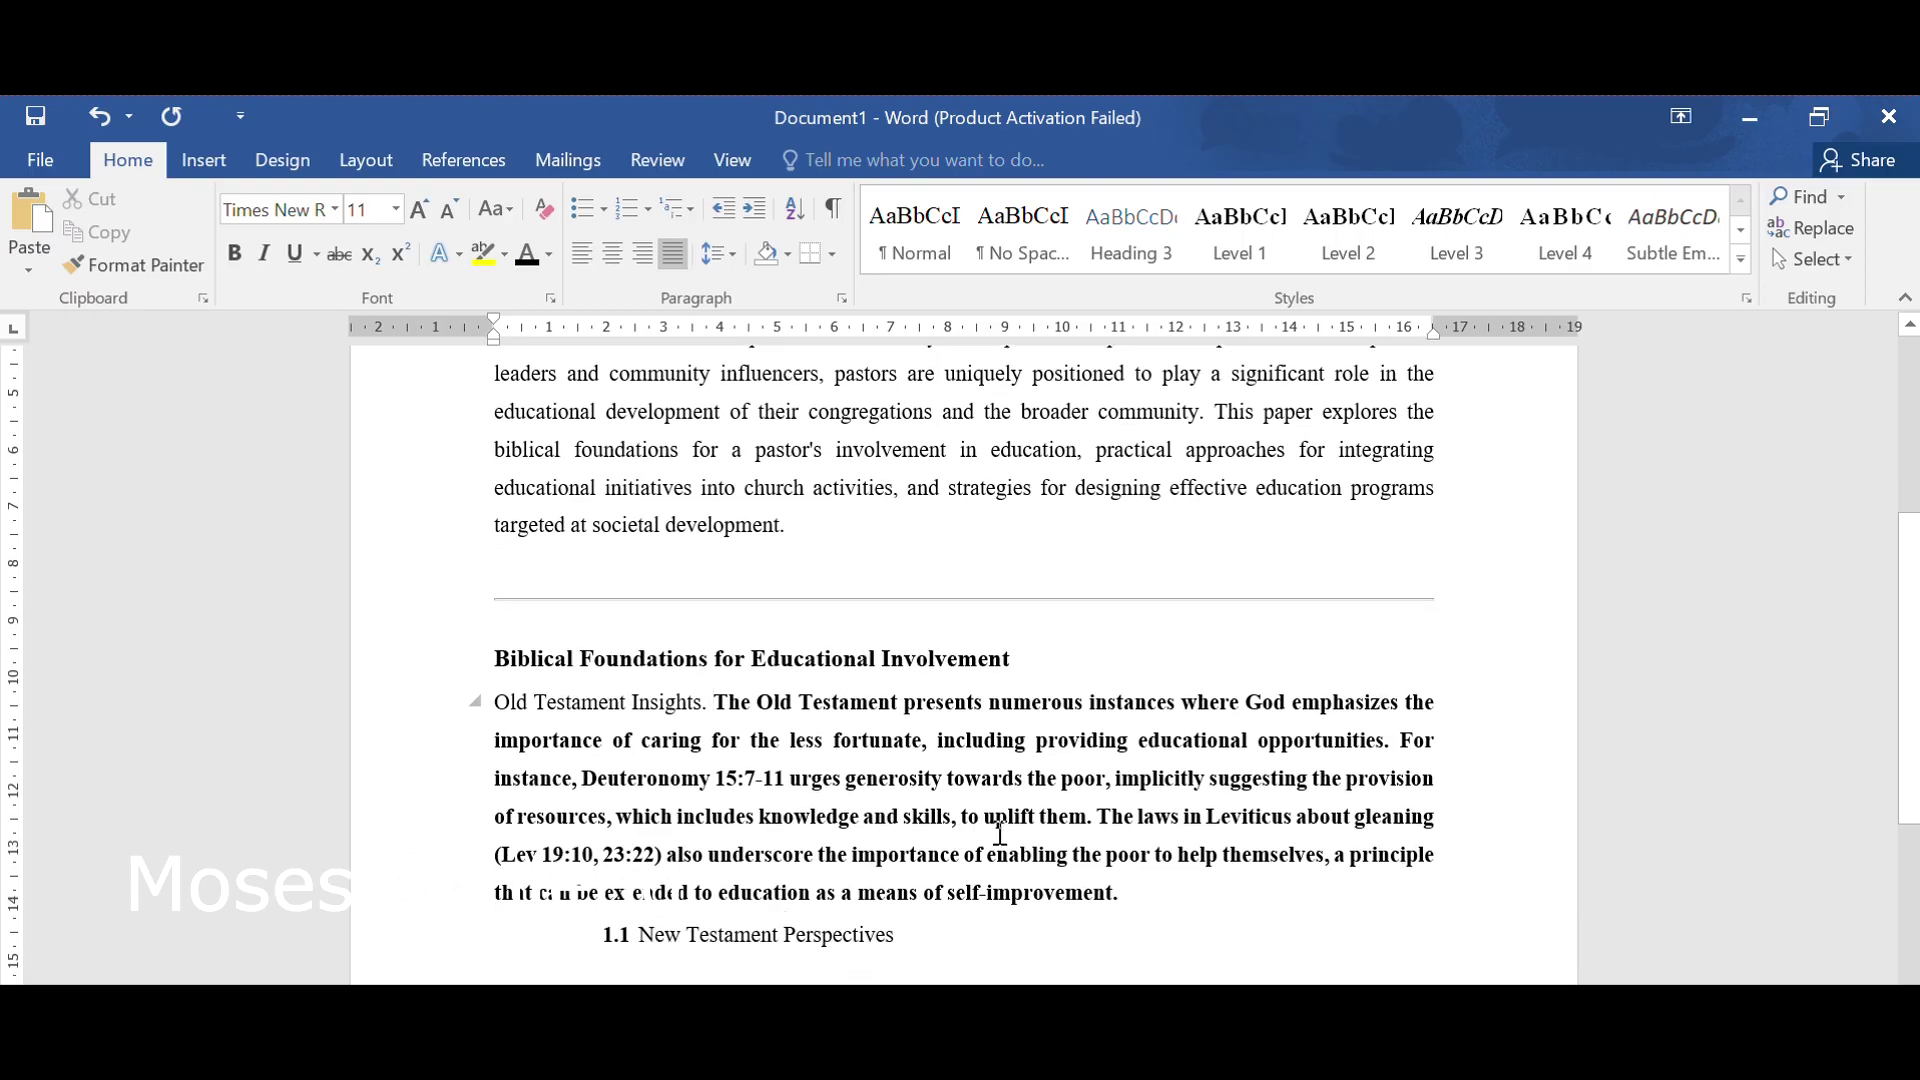
Reset the first line "Biblical Foundations for Educational Involvement" to plain Normal text and apply the Level 1 style to it.
scroll(874, 653, up, 7)
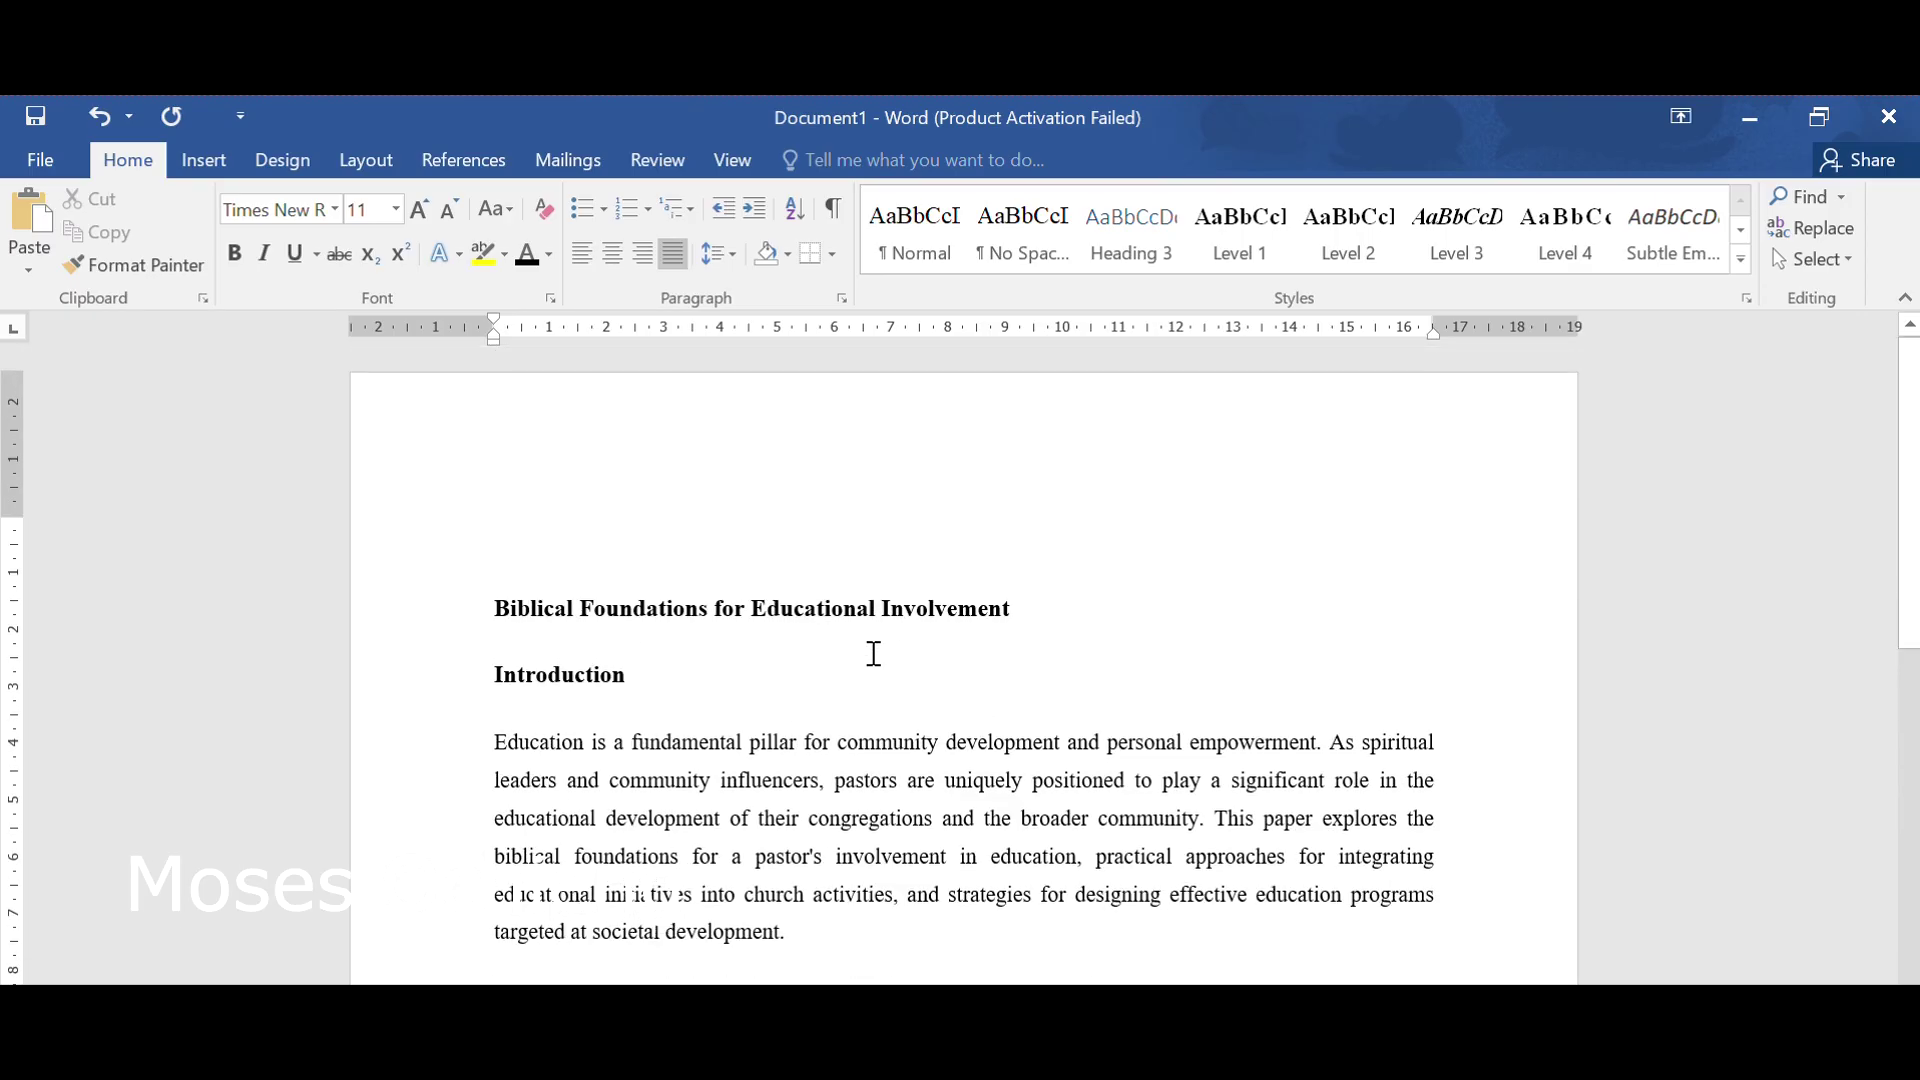
click(434, 618)
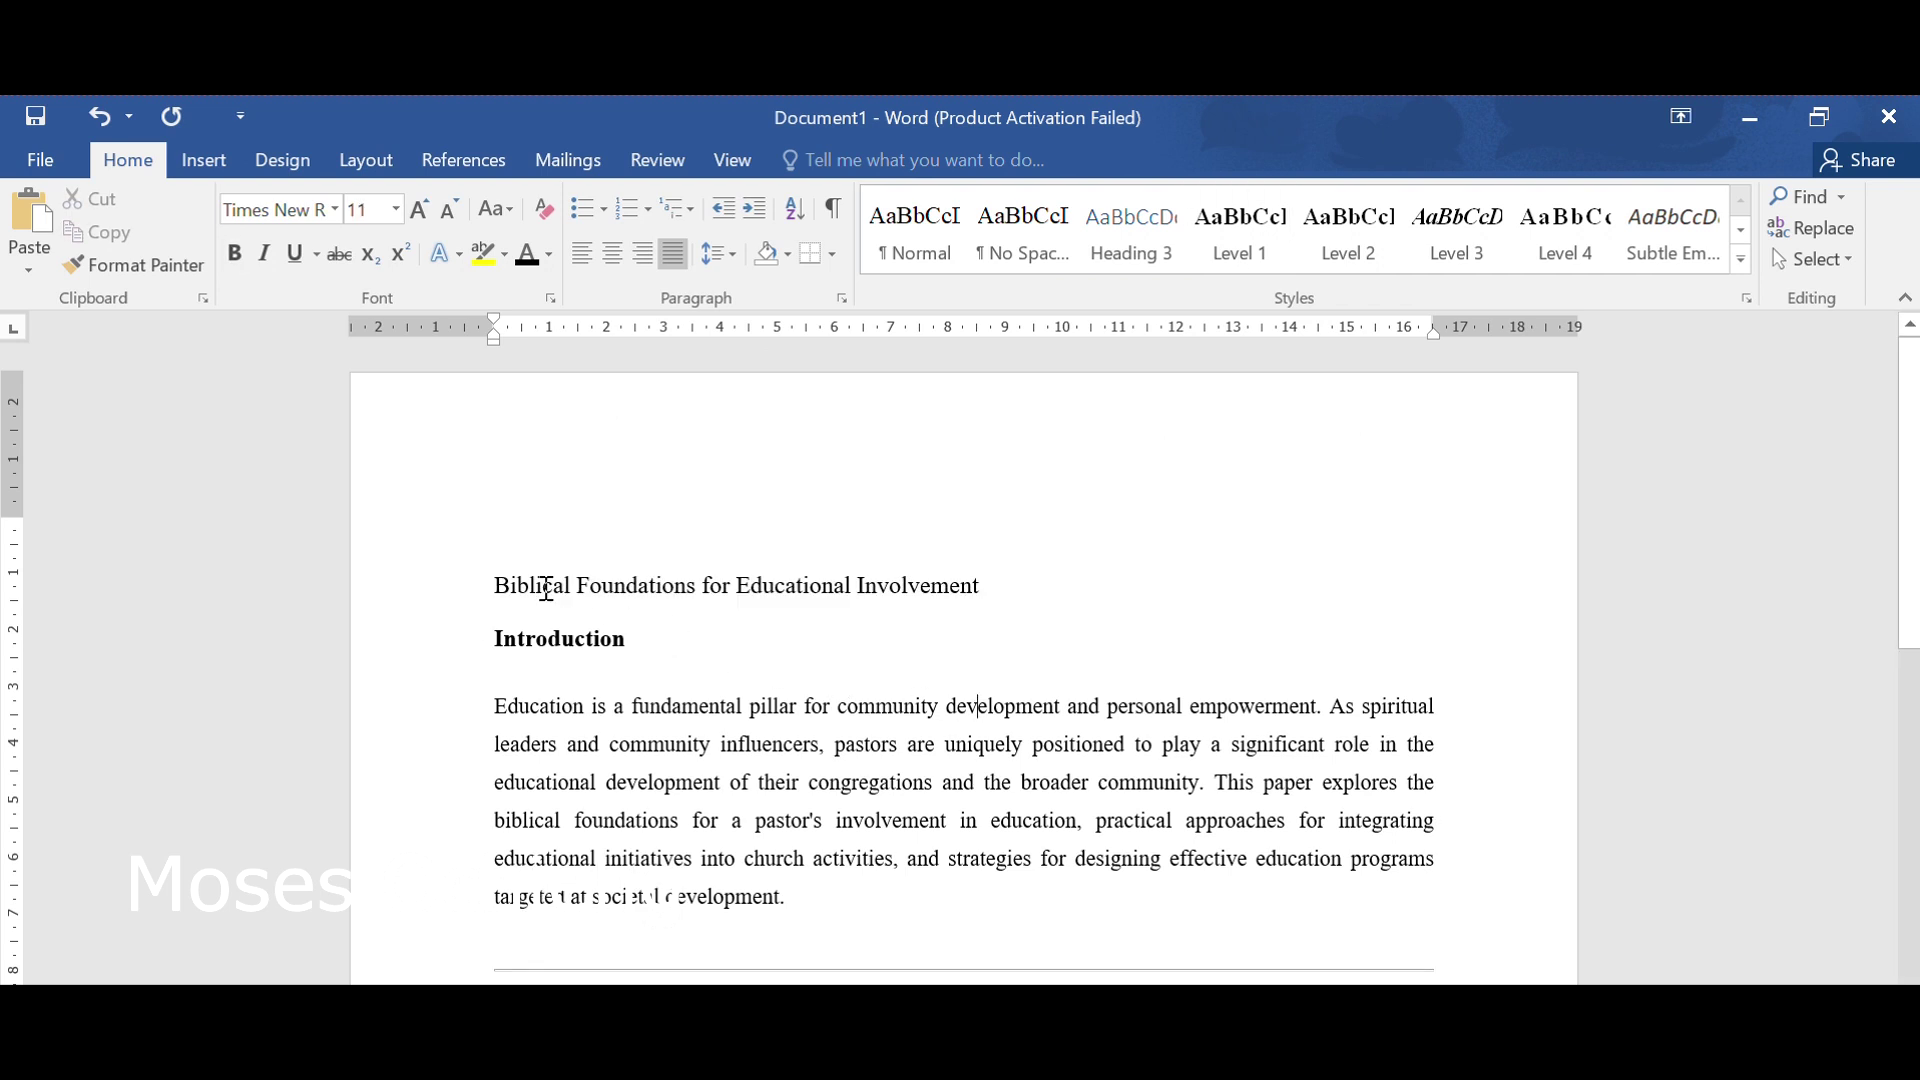
click(438, 592)
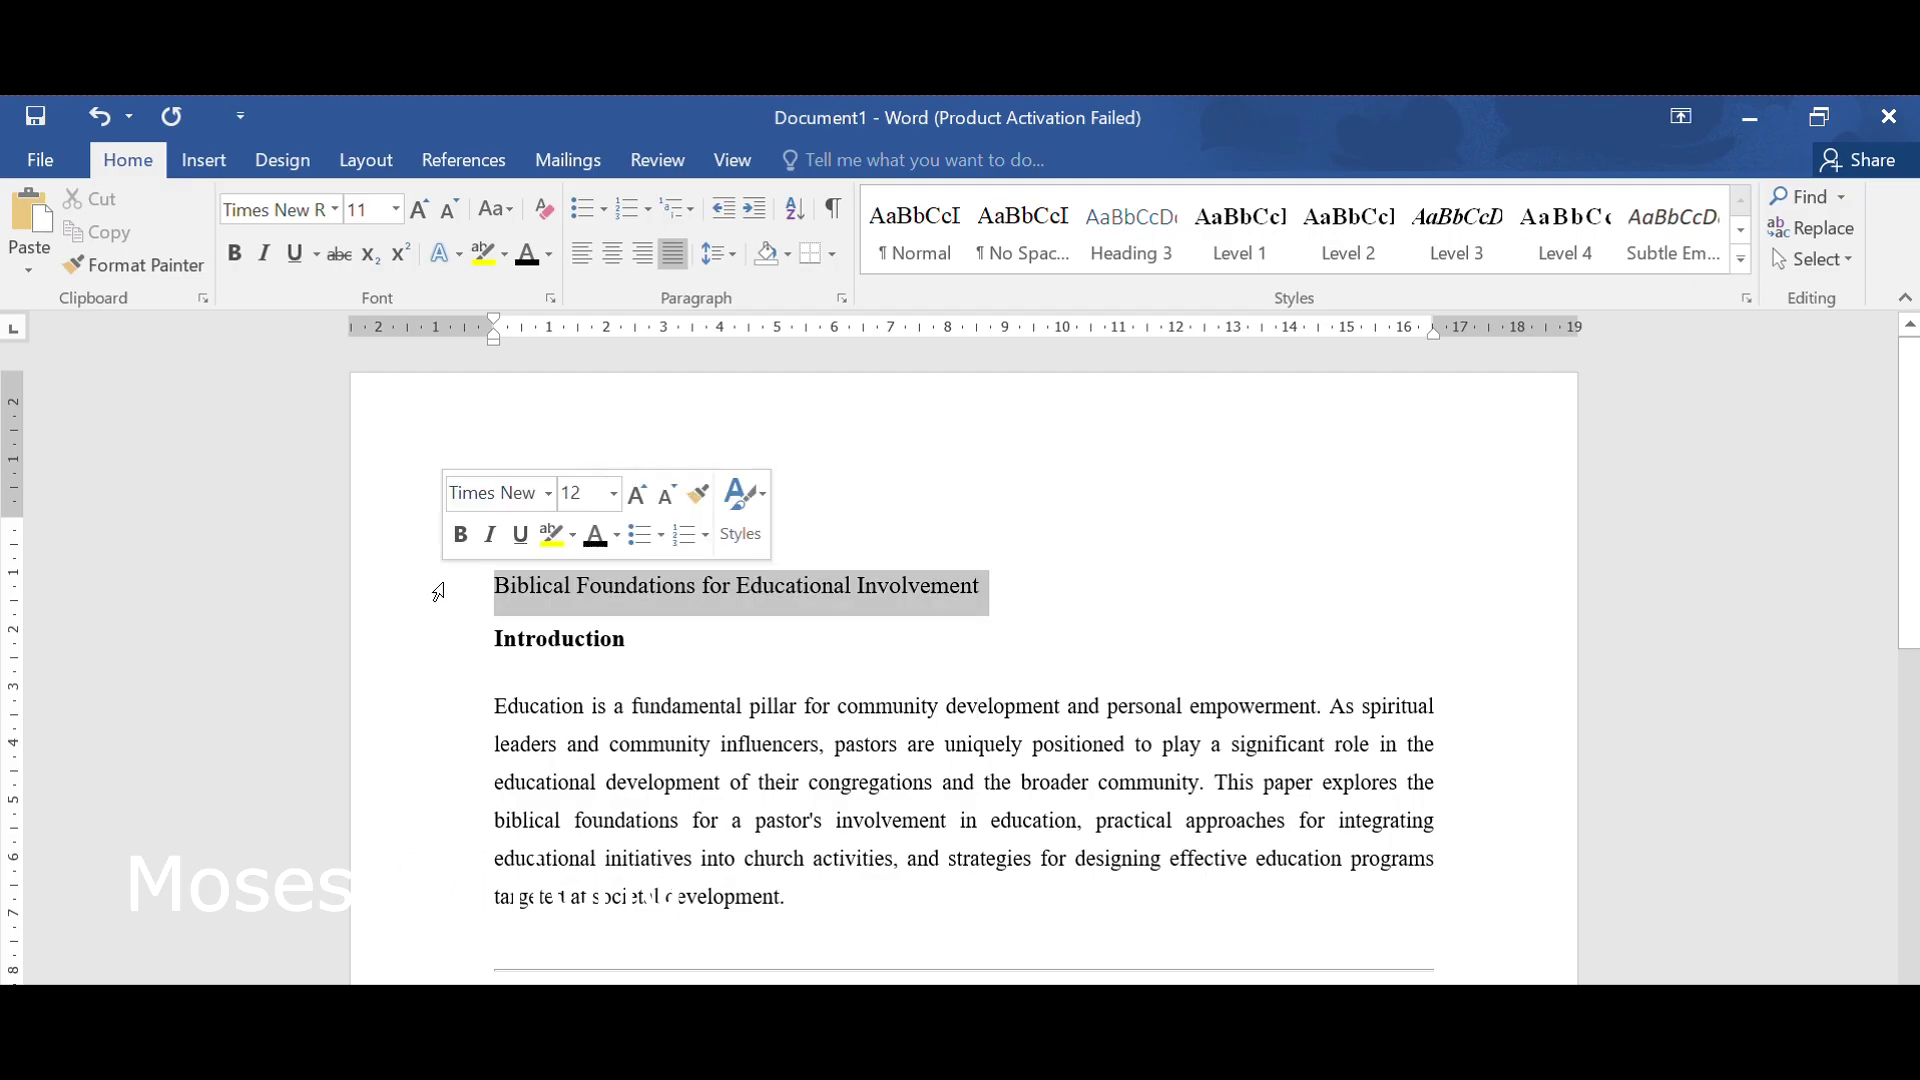
click(1240, 245)
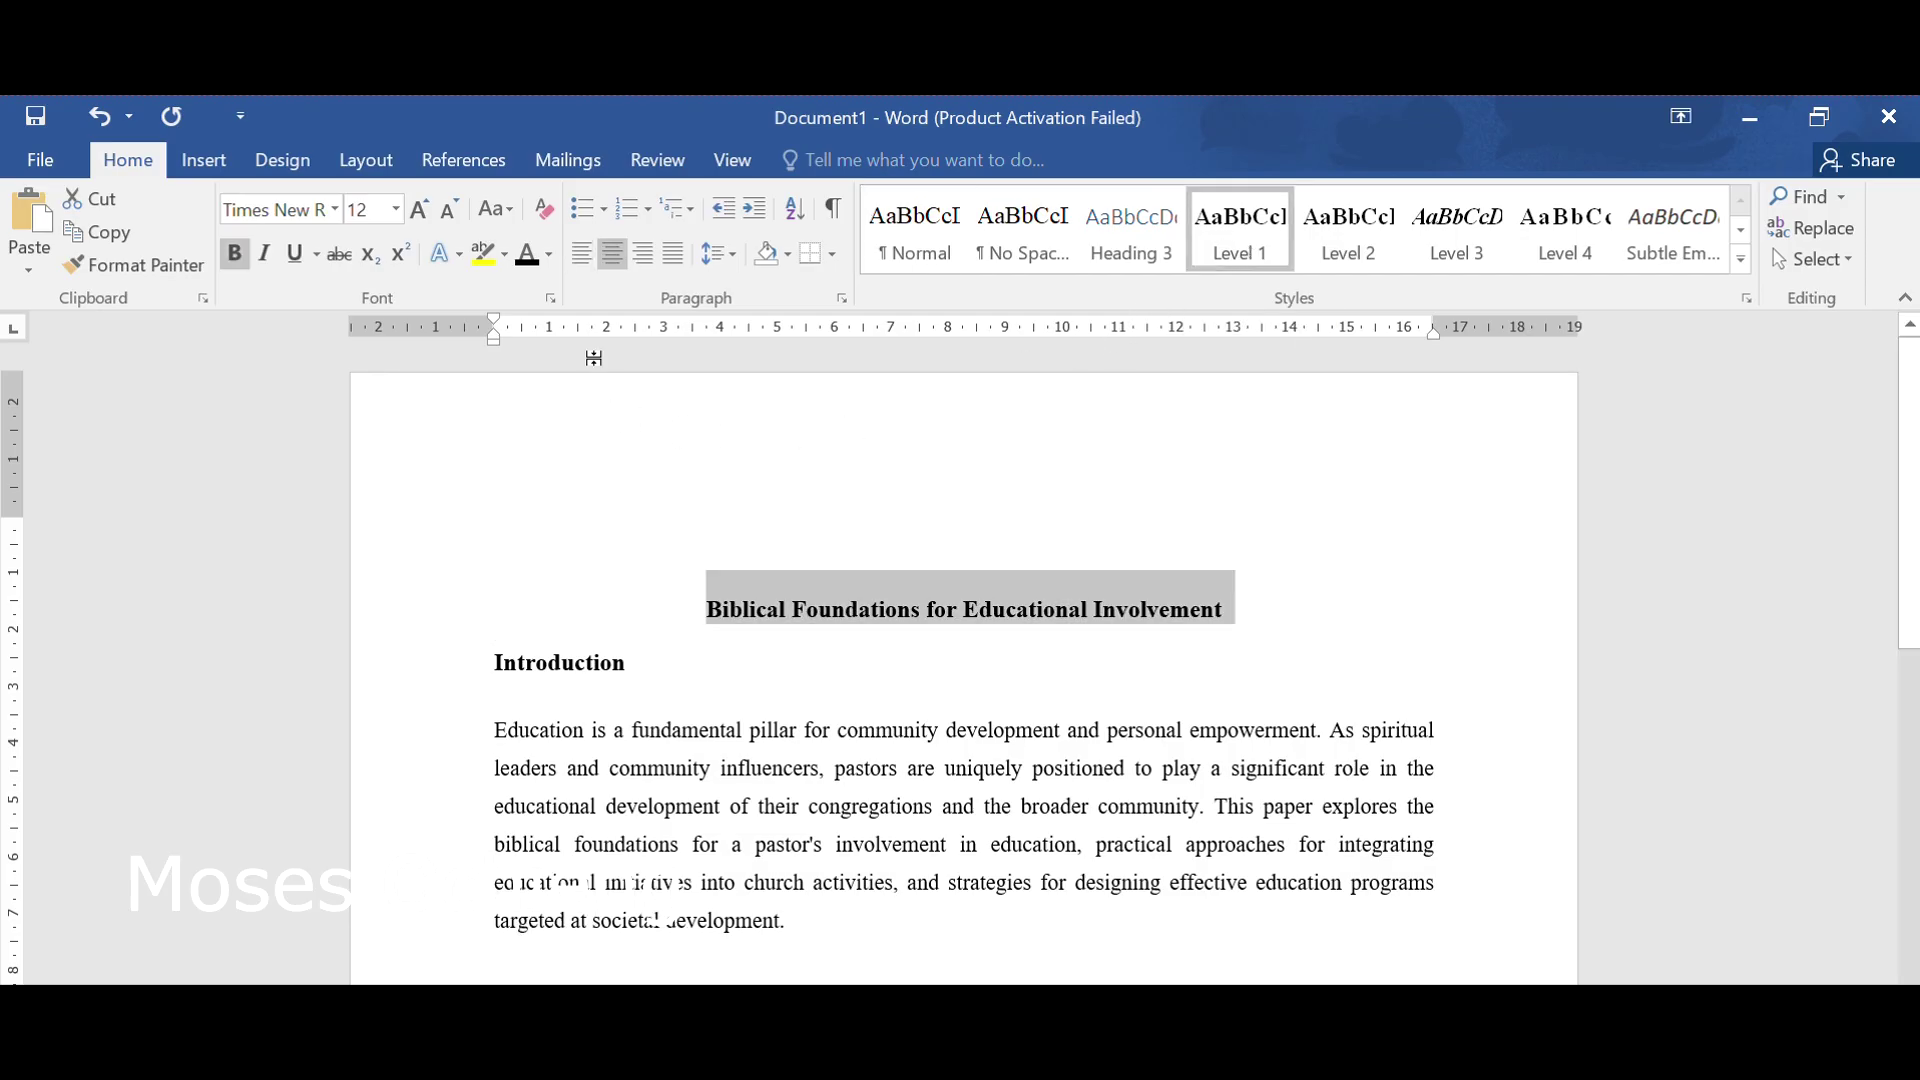
Change the Level 1 title's case to Capitalize Each Word, and restore the word "for" to lowercase.
click(516, 207)
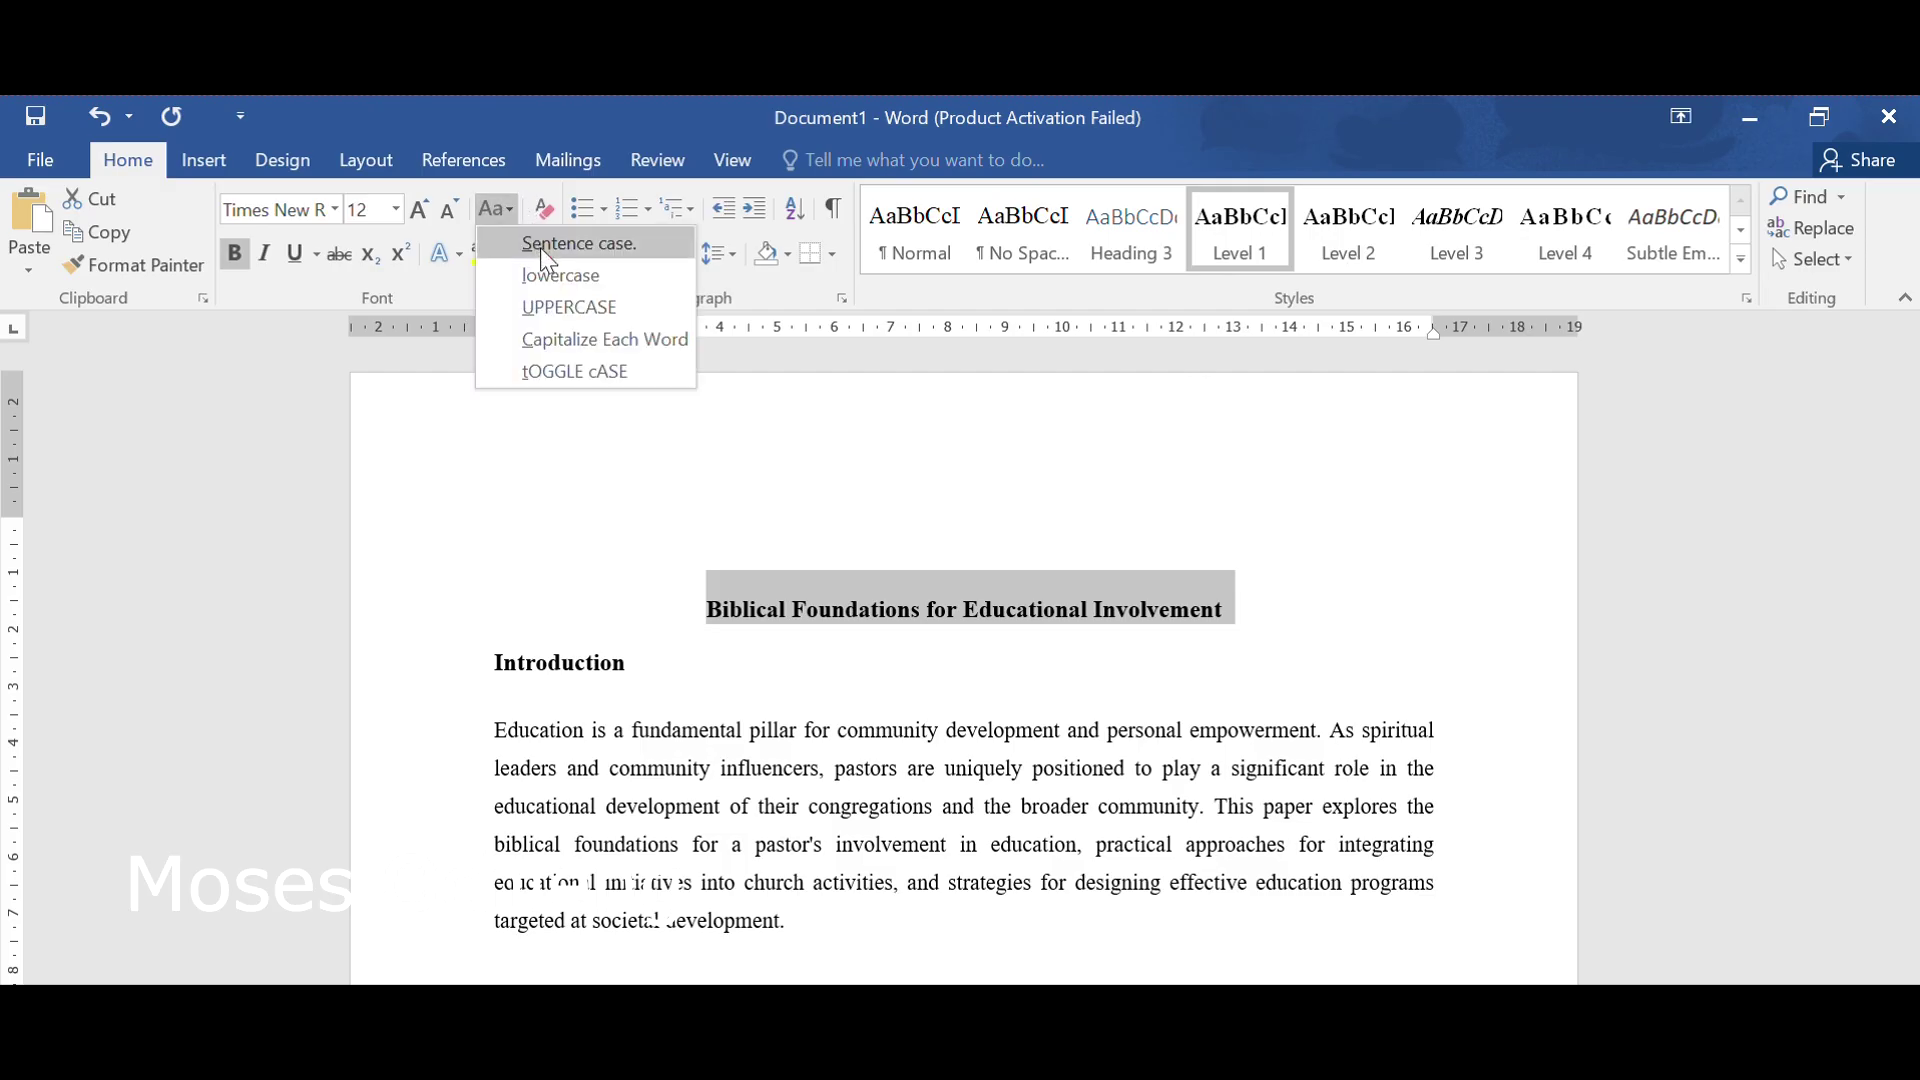
click(558, 342)
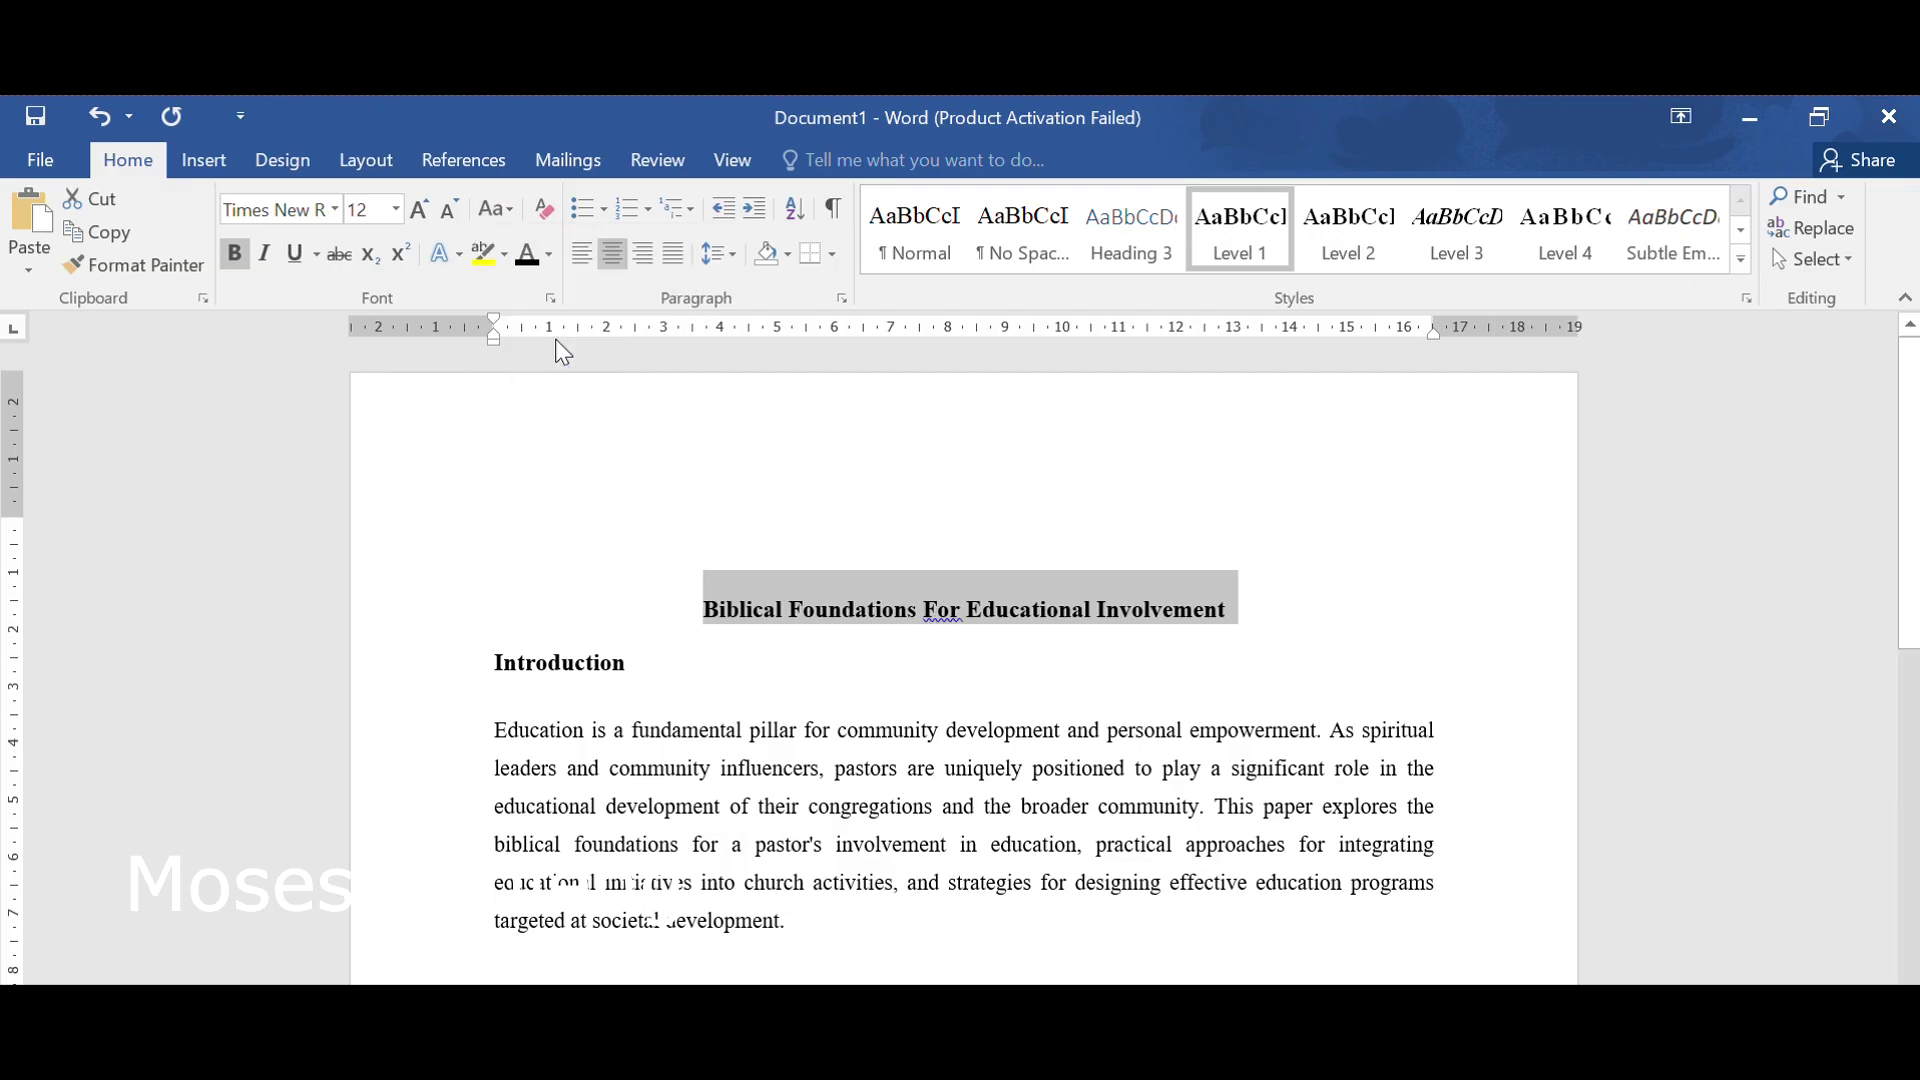
click(944, 620)
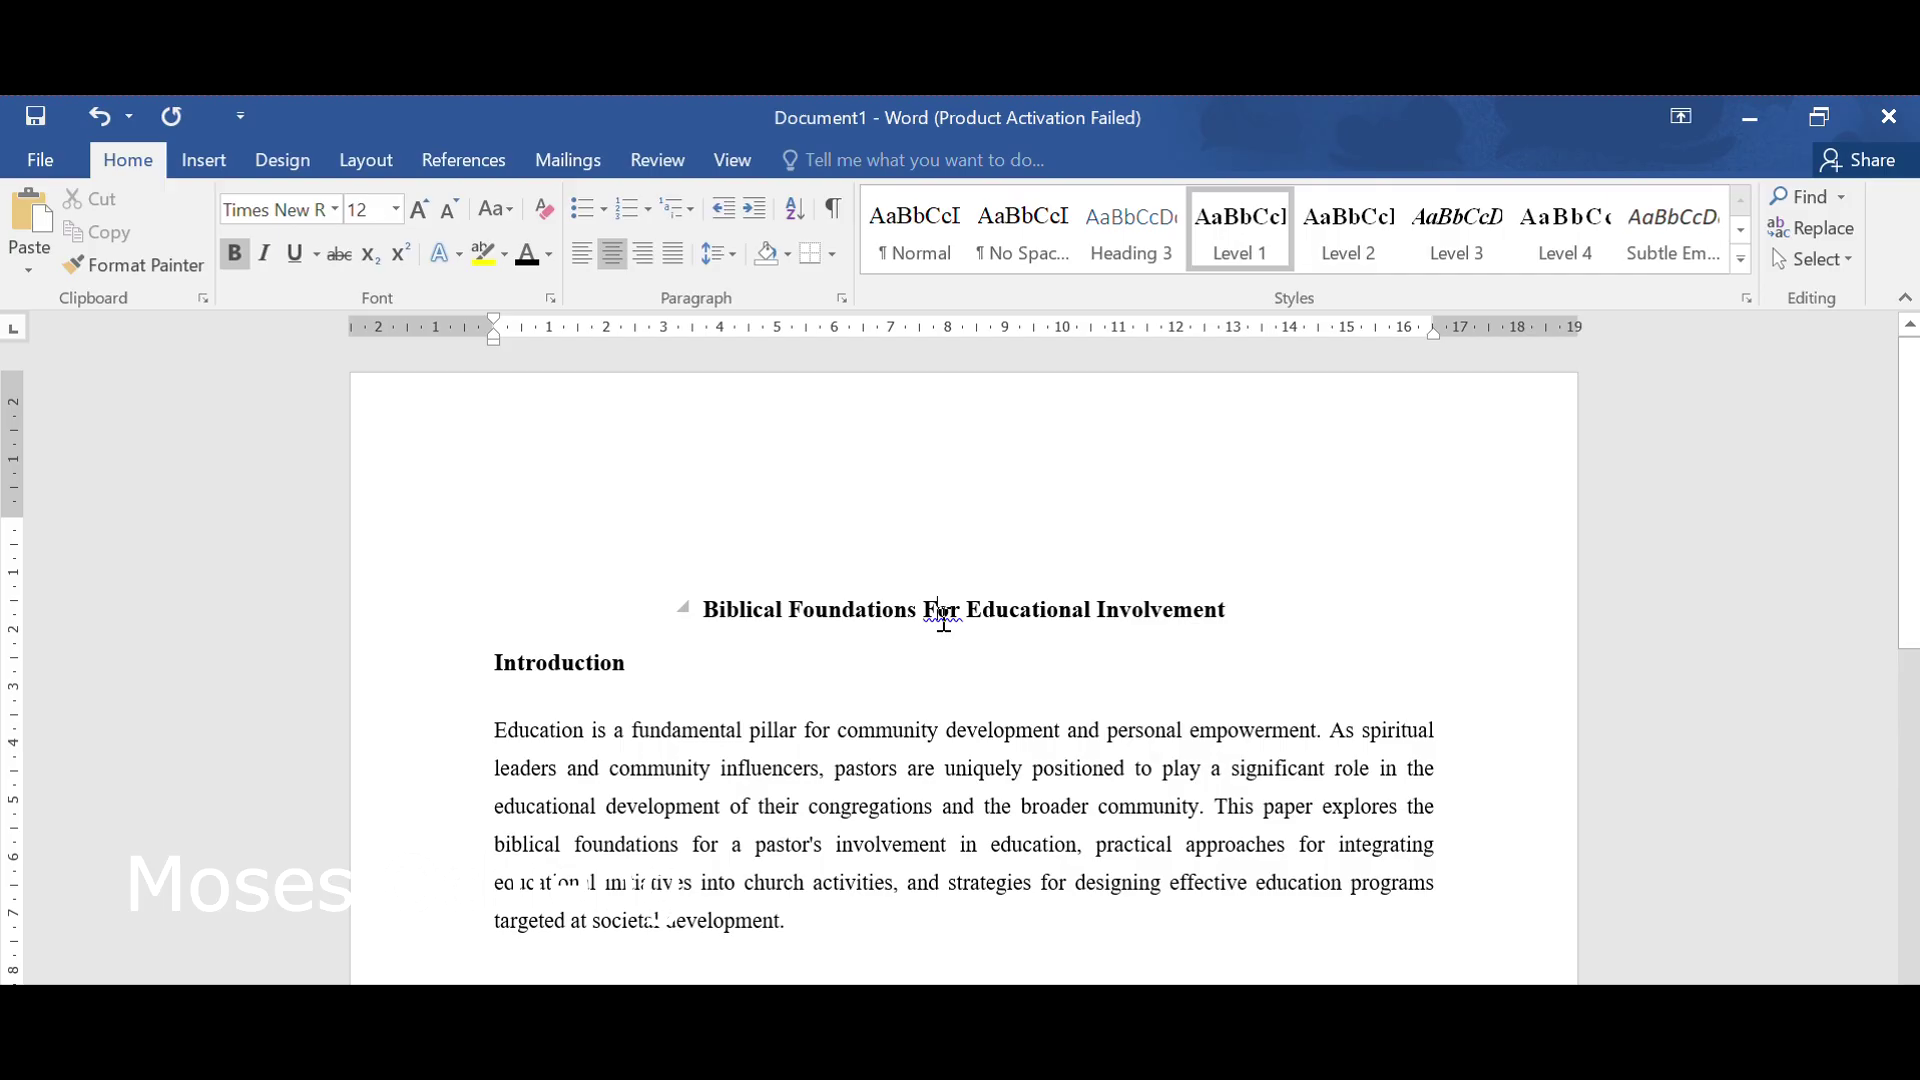
key(BackSpace)
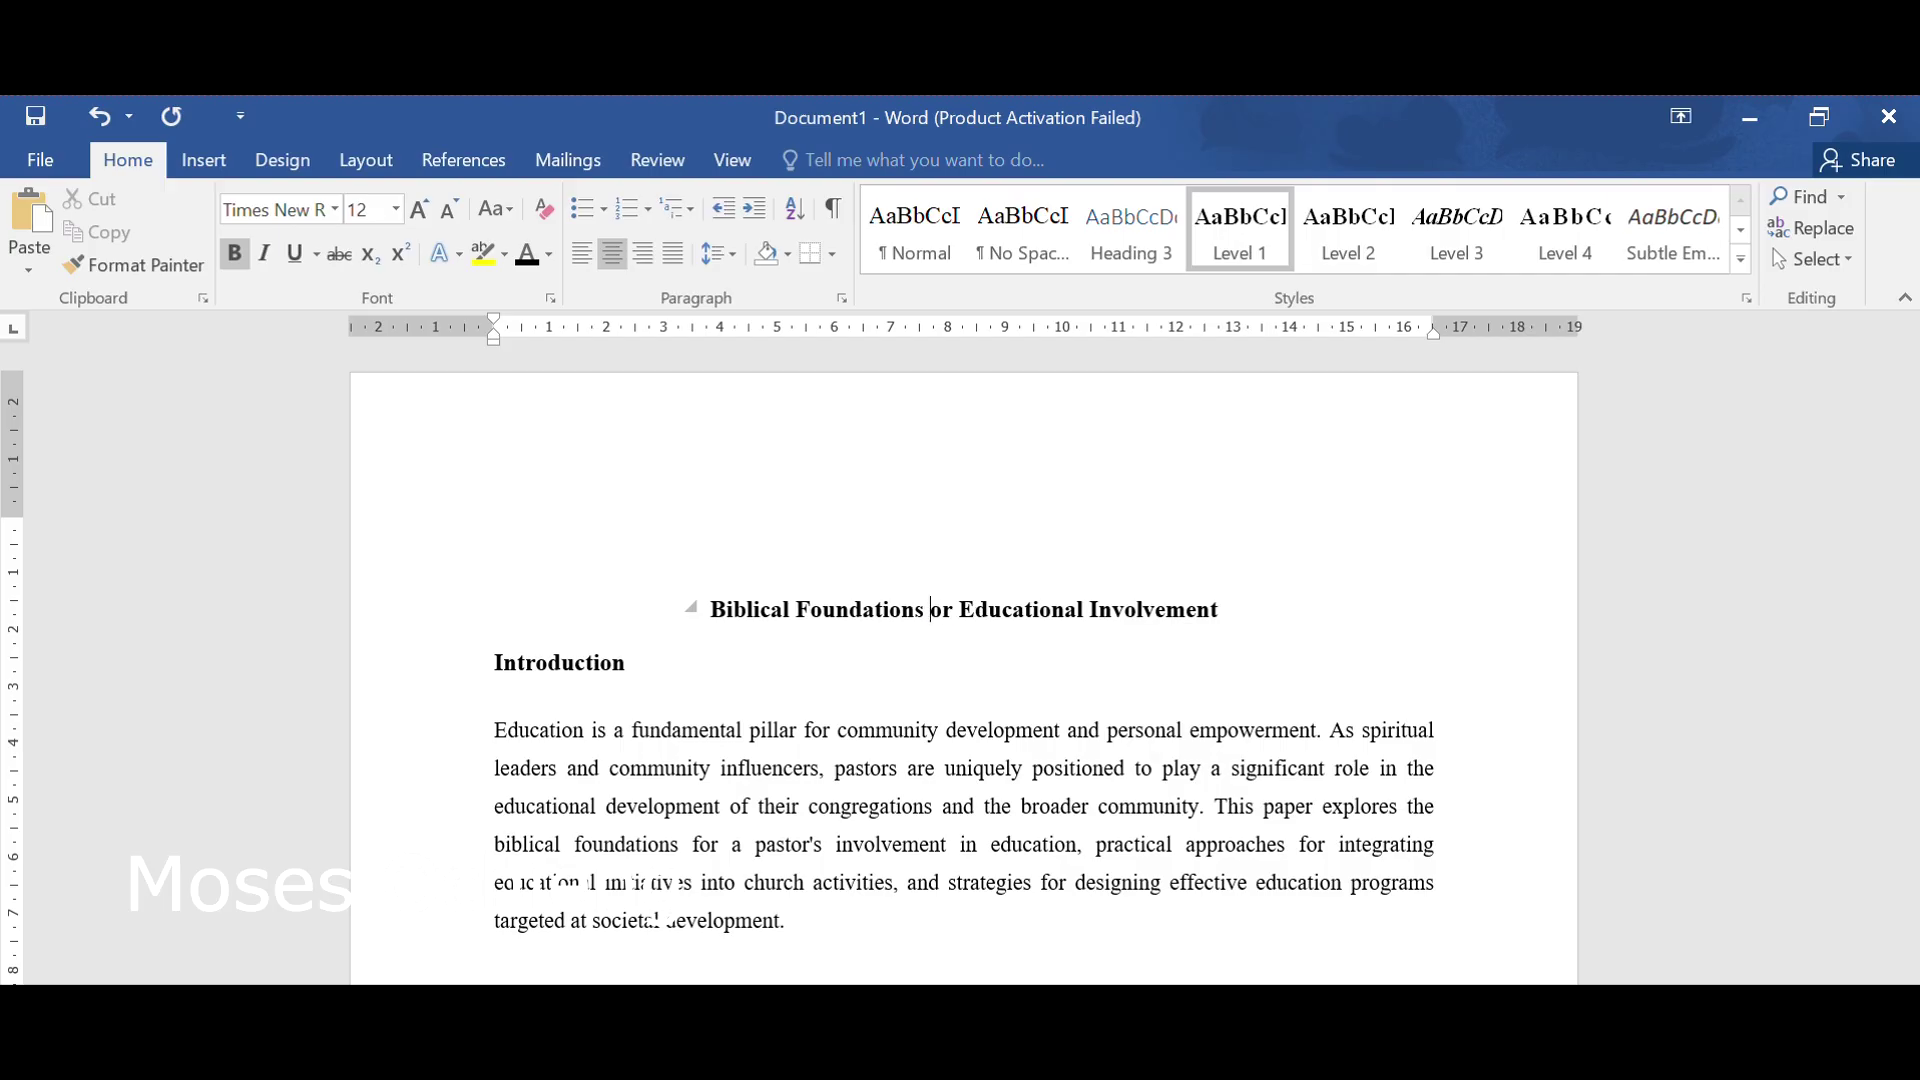
text(f)
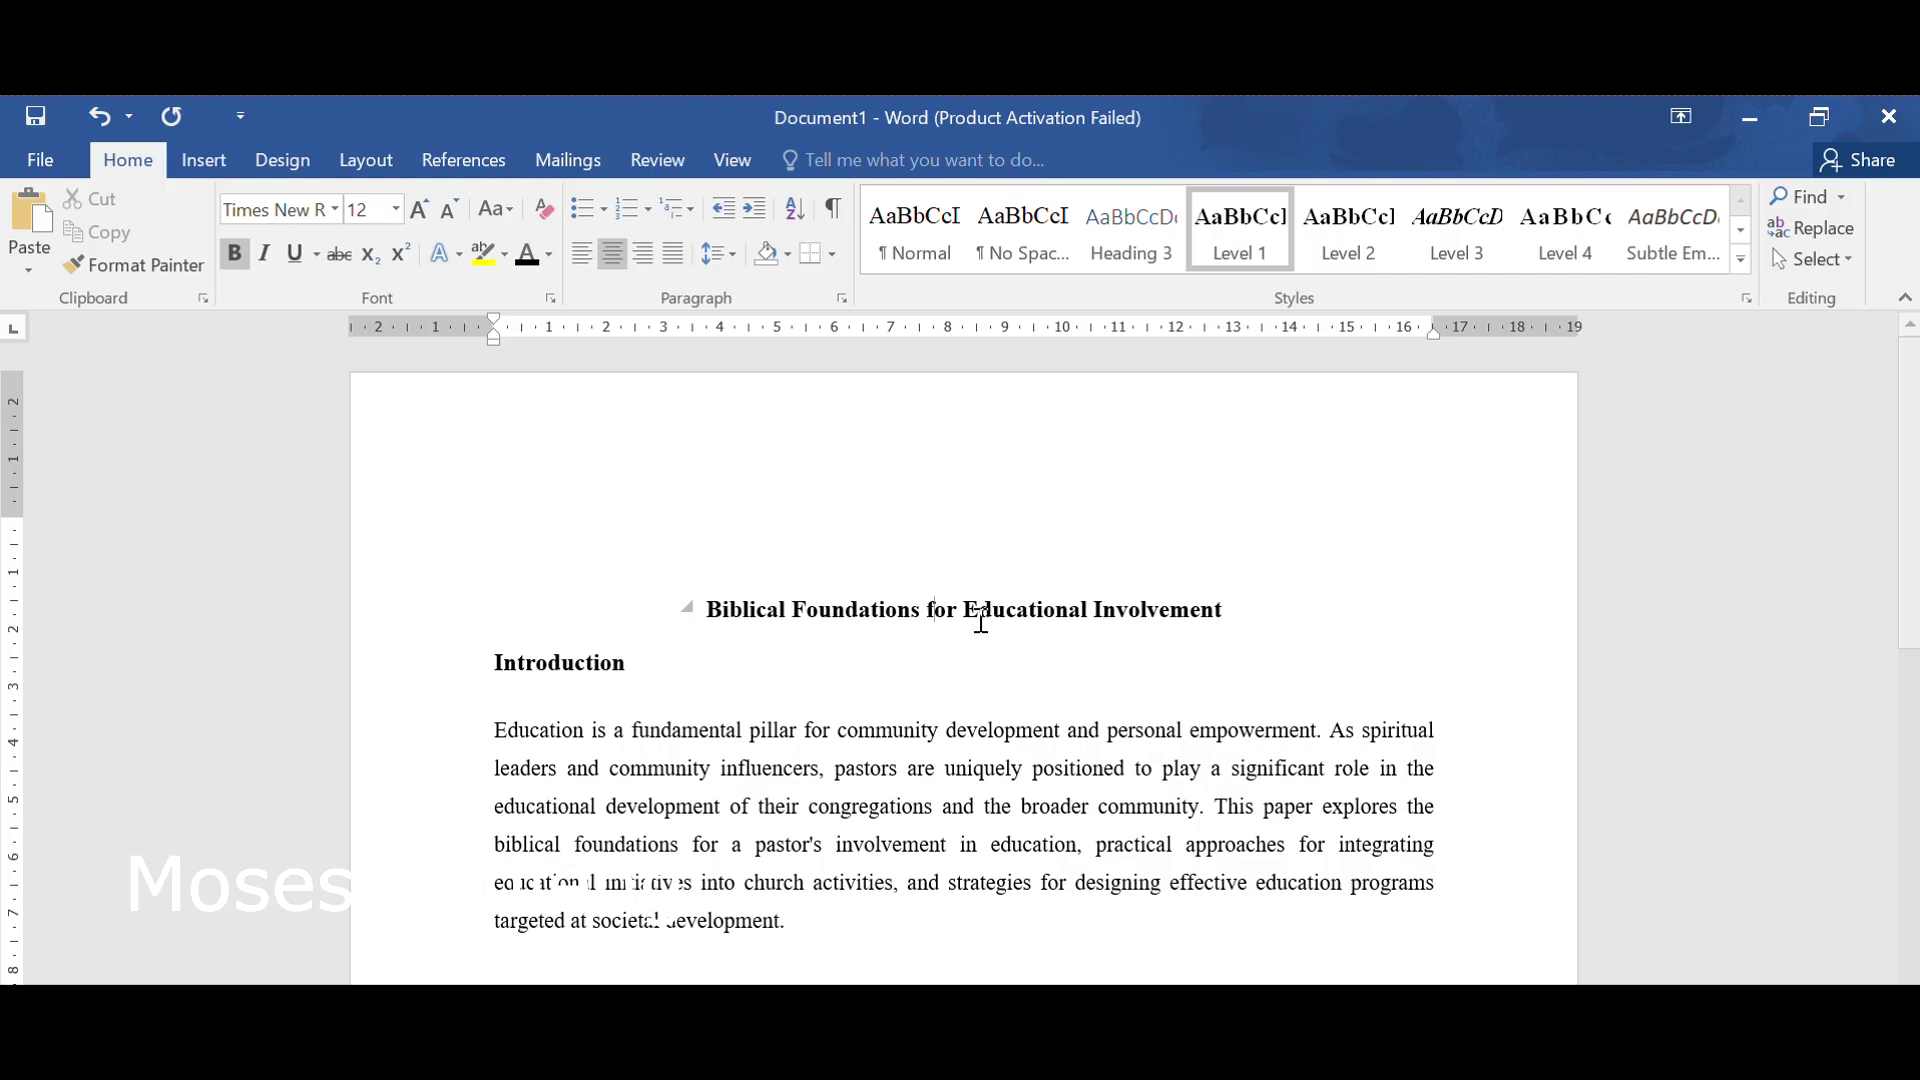
click(1108, 701)
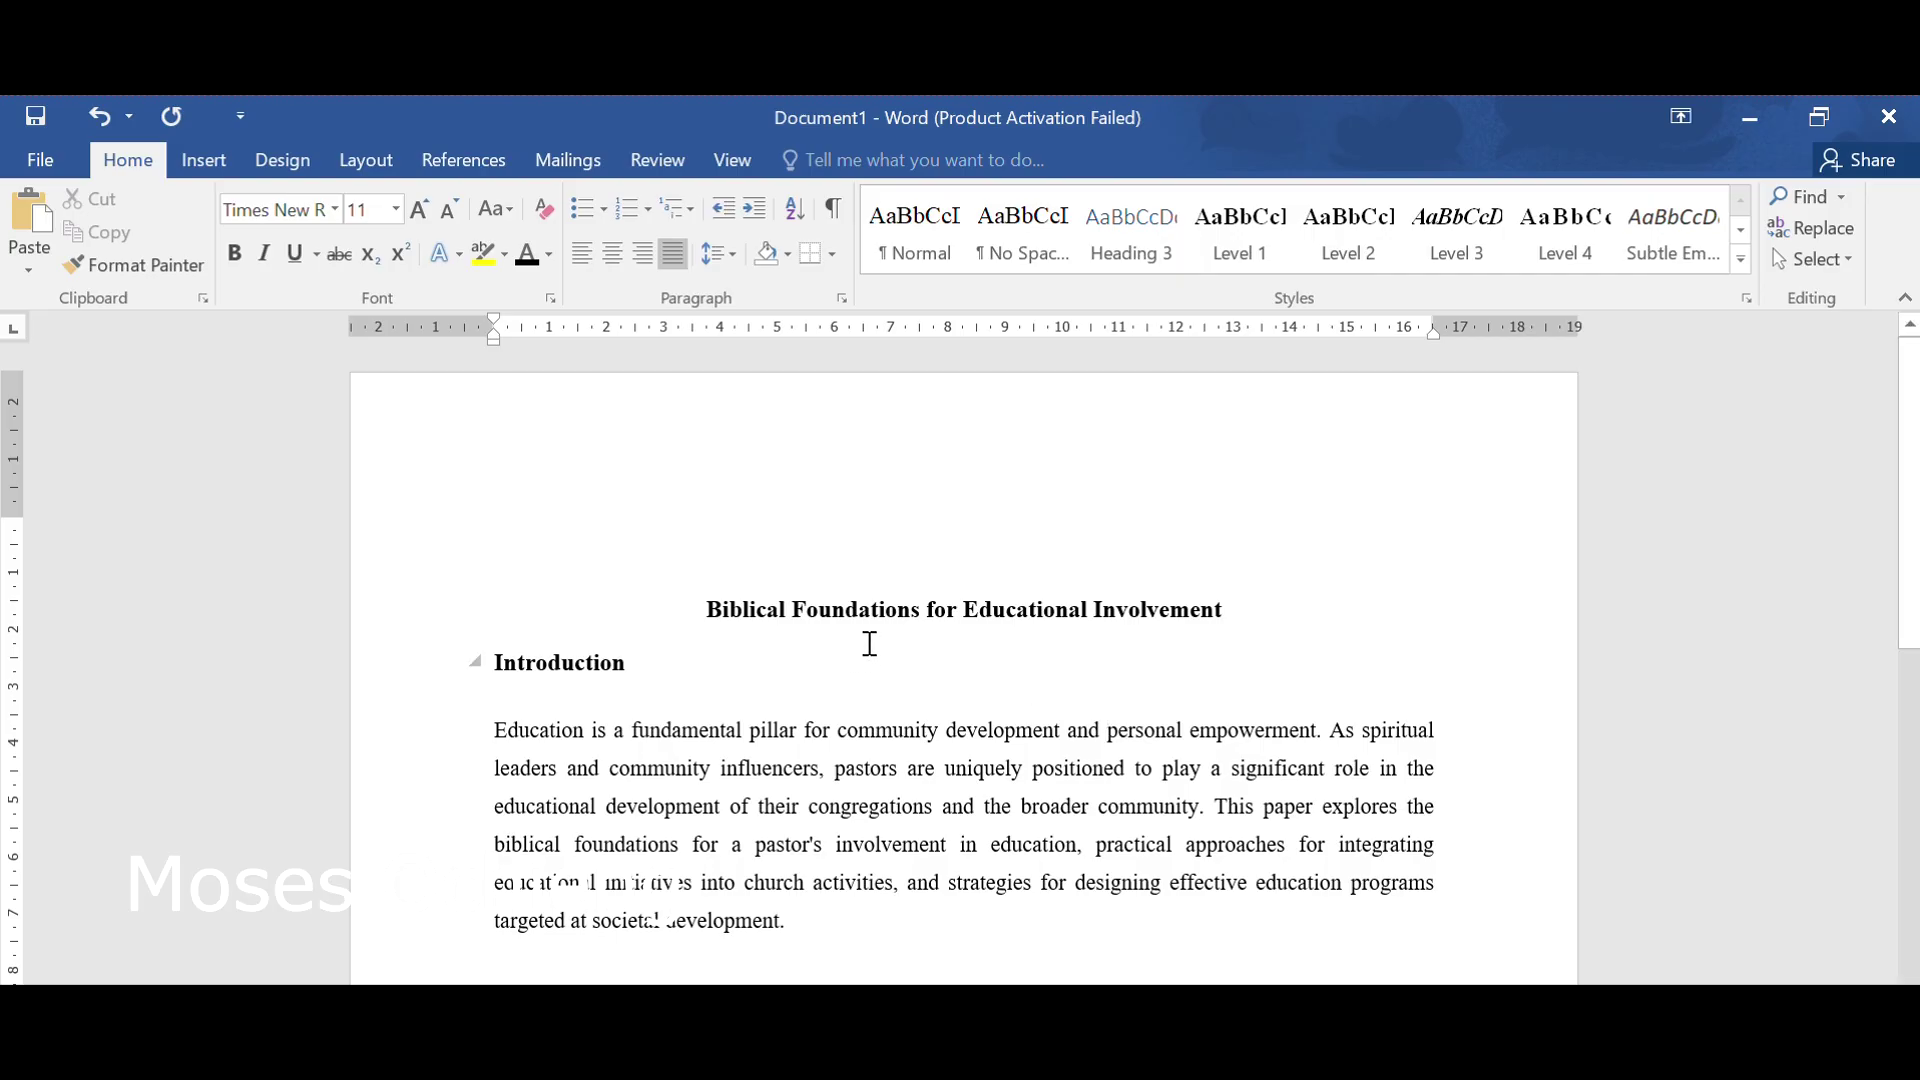
Apply the Level 2 style to the "Introduction" heading.
click(418, 668)
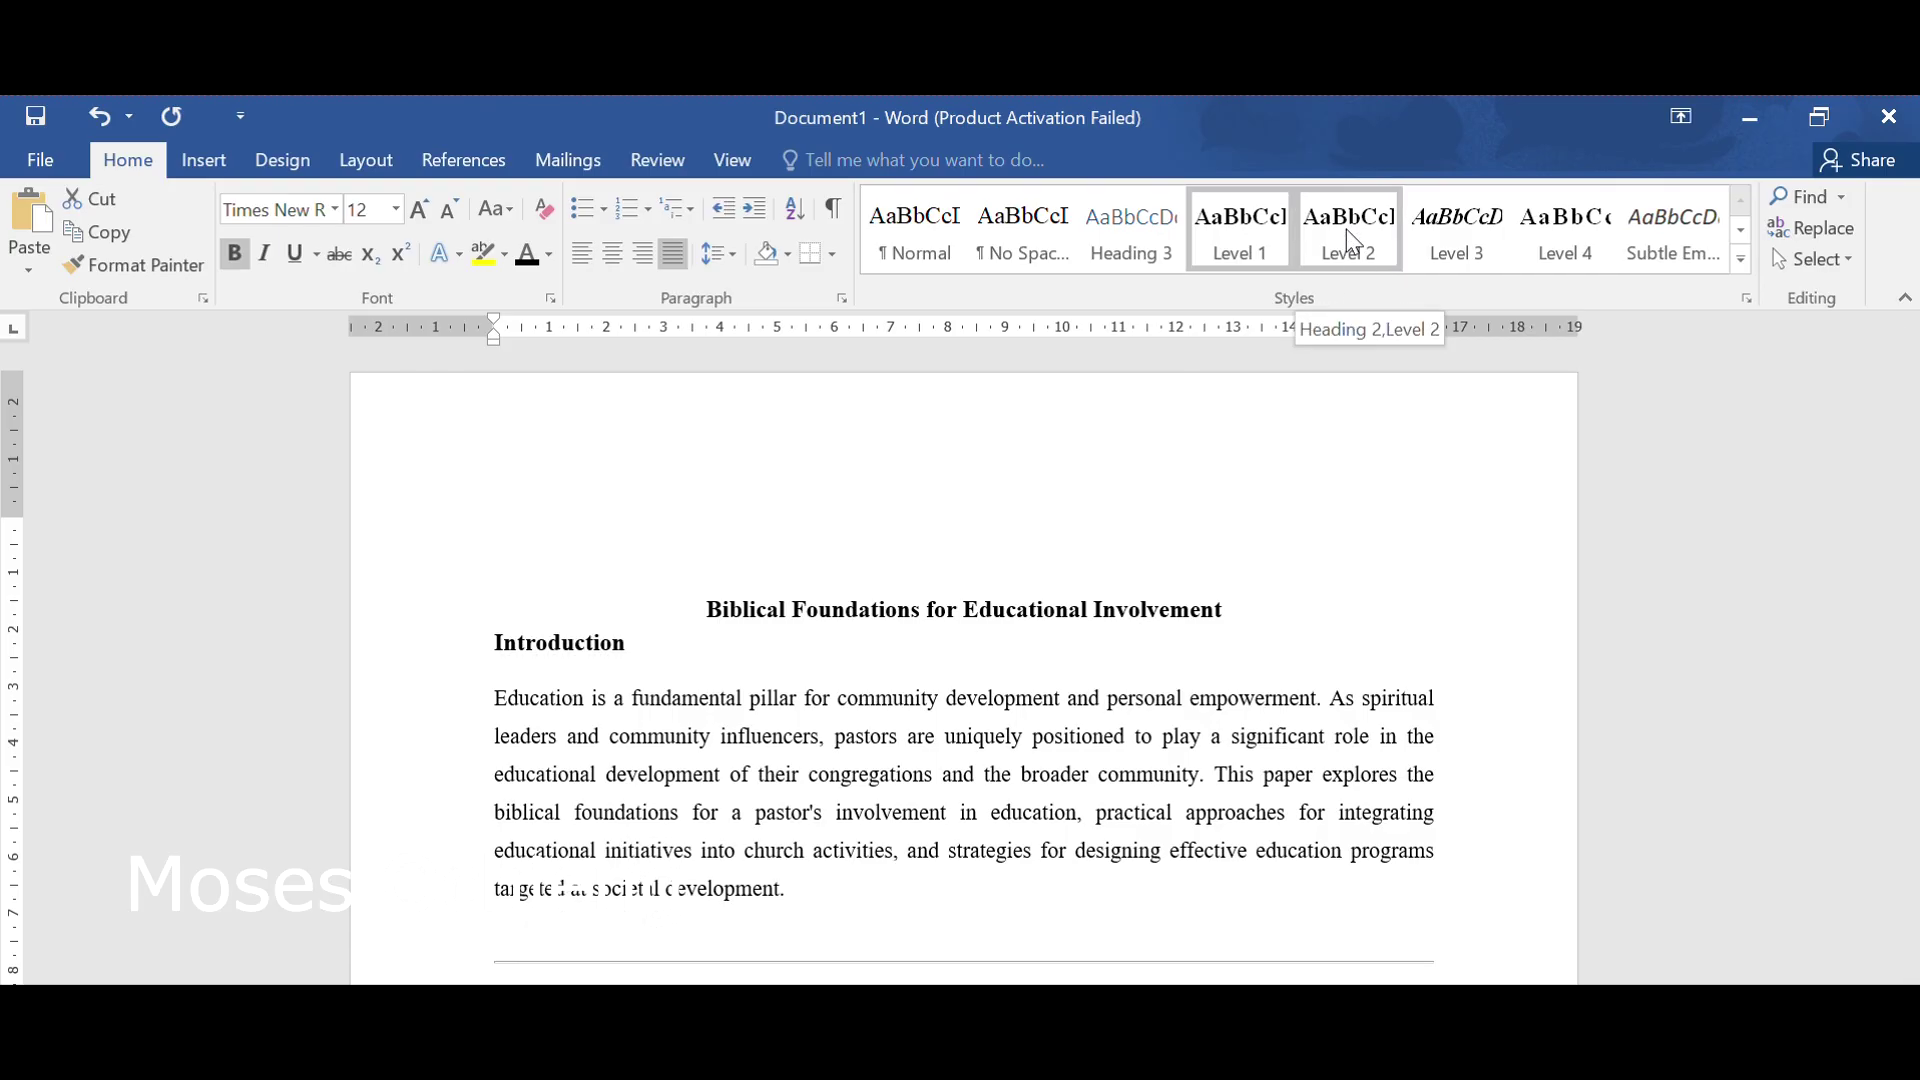
click(1348, 235)
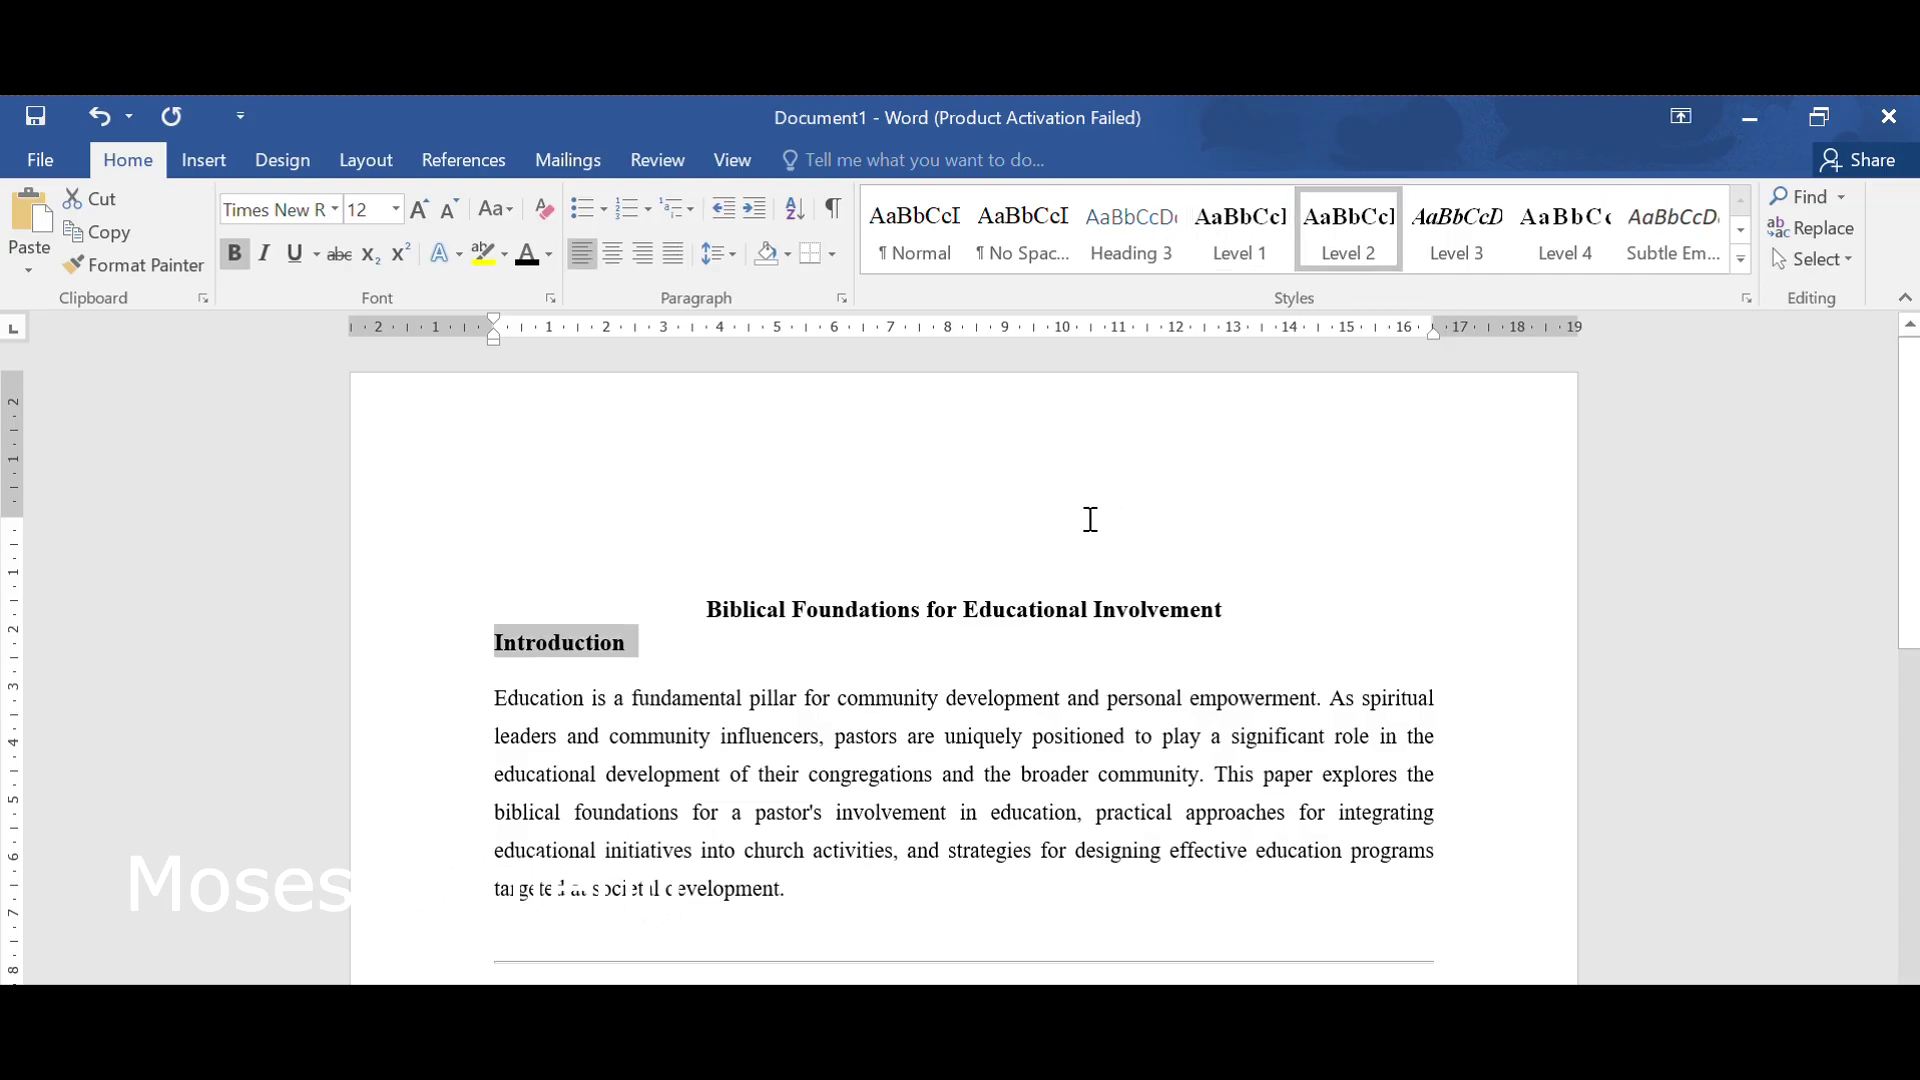
click(910, 719)
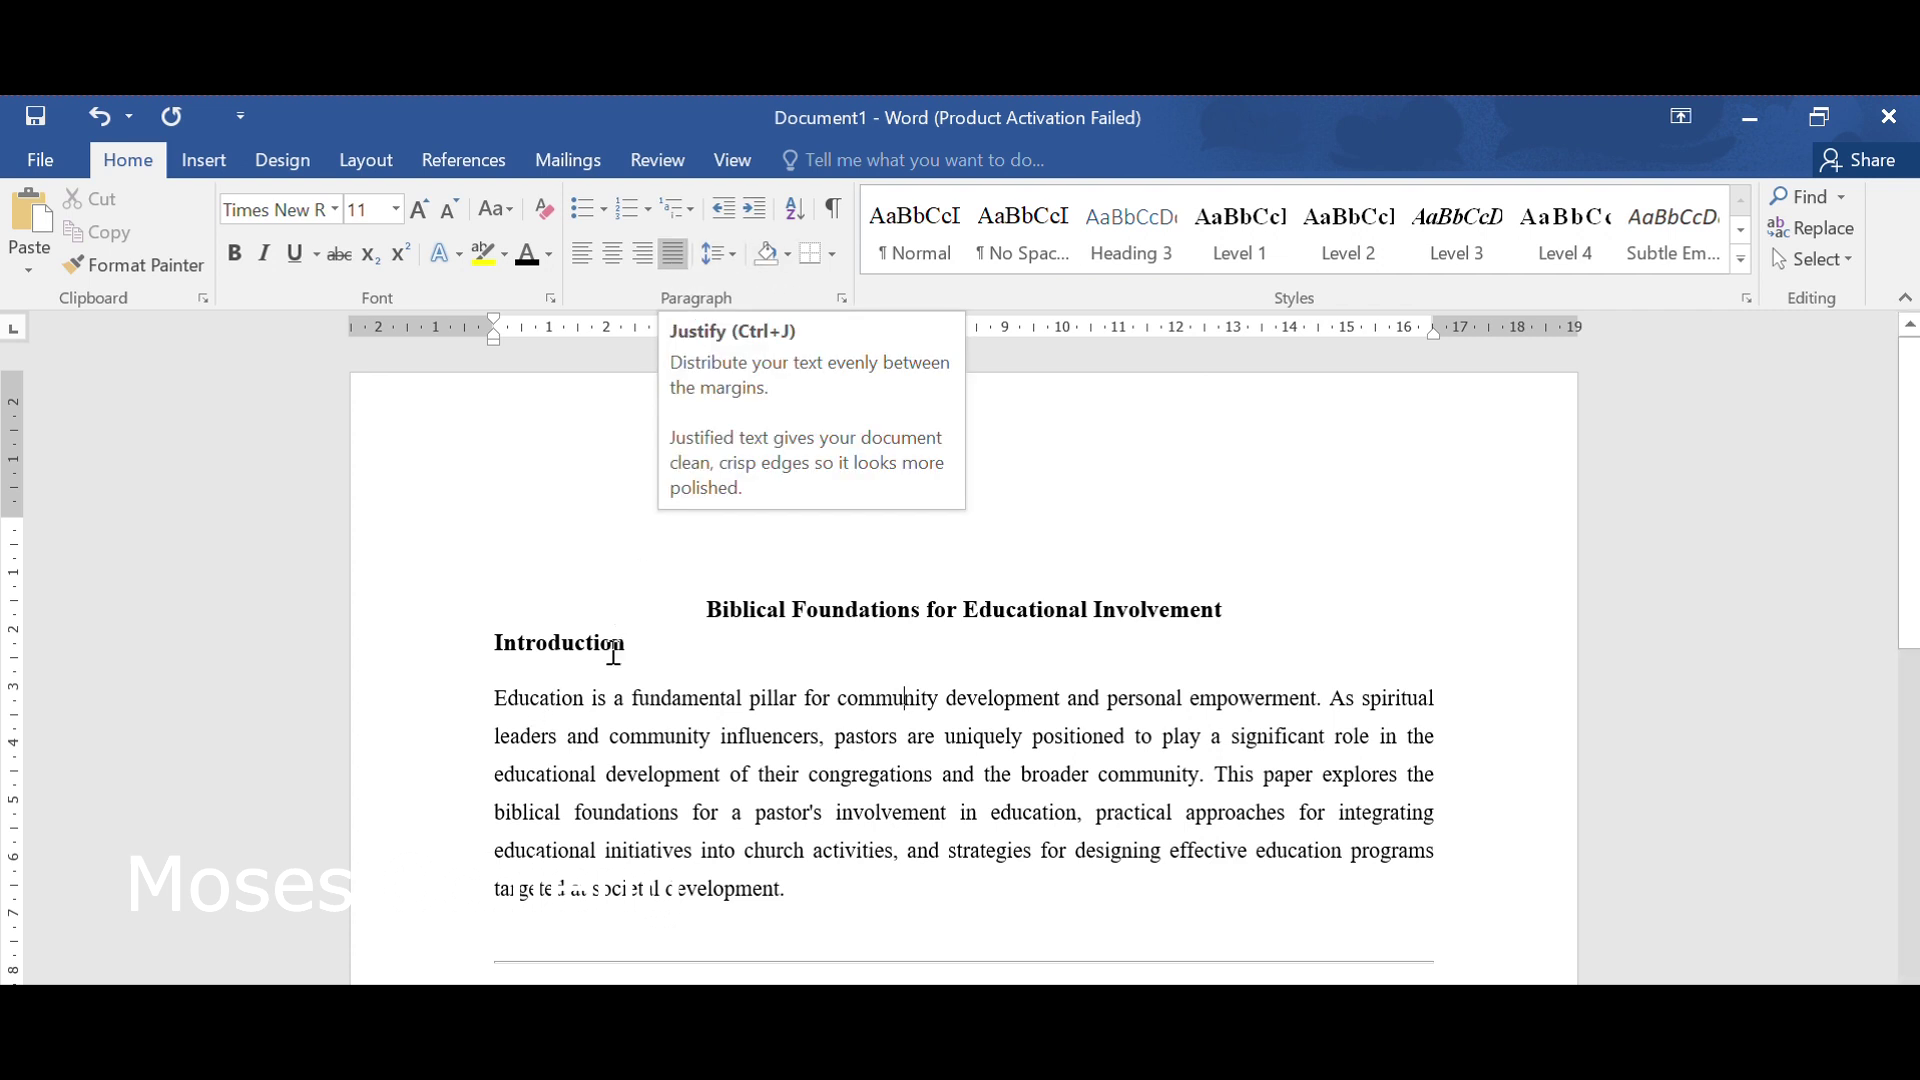
Delete the horizontal divider line between the introduction paragraph and the next heading.
scroll(610, 760, down, 2)
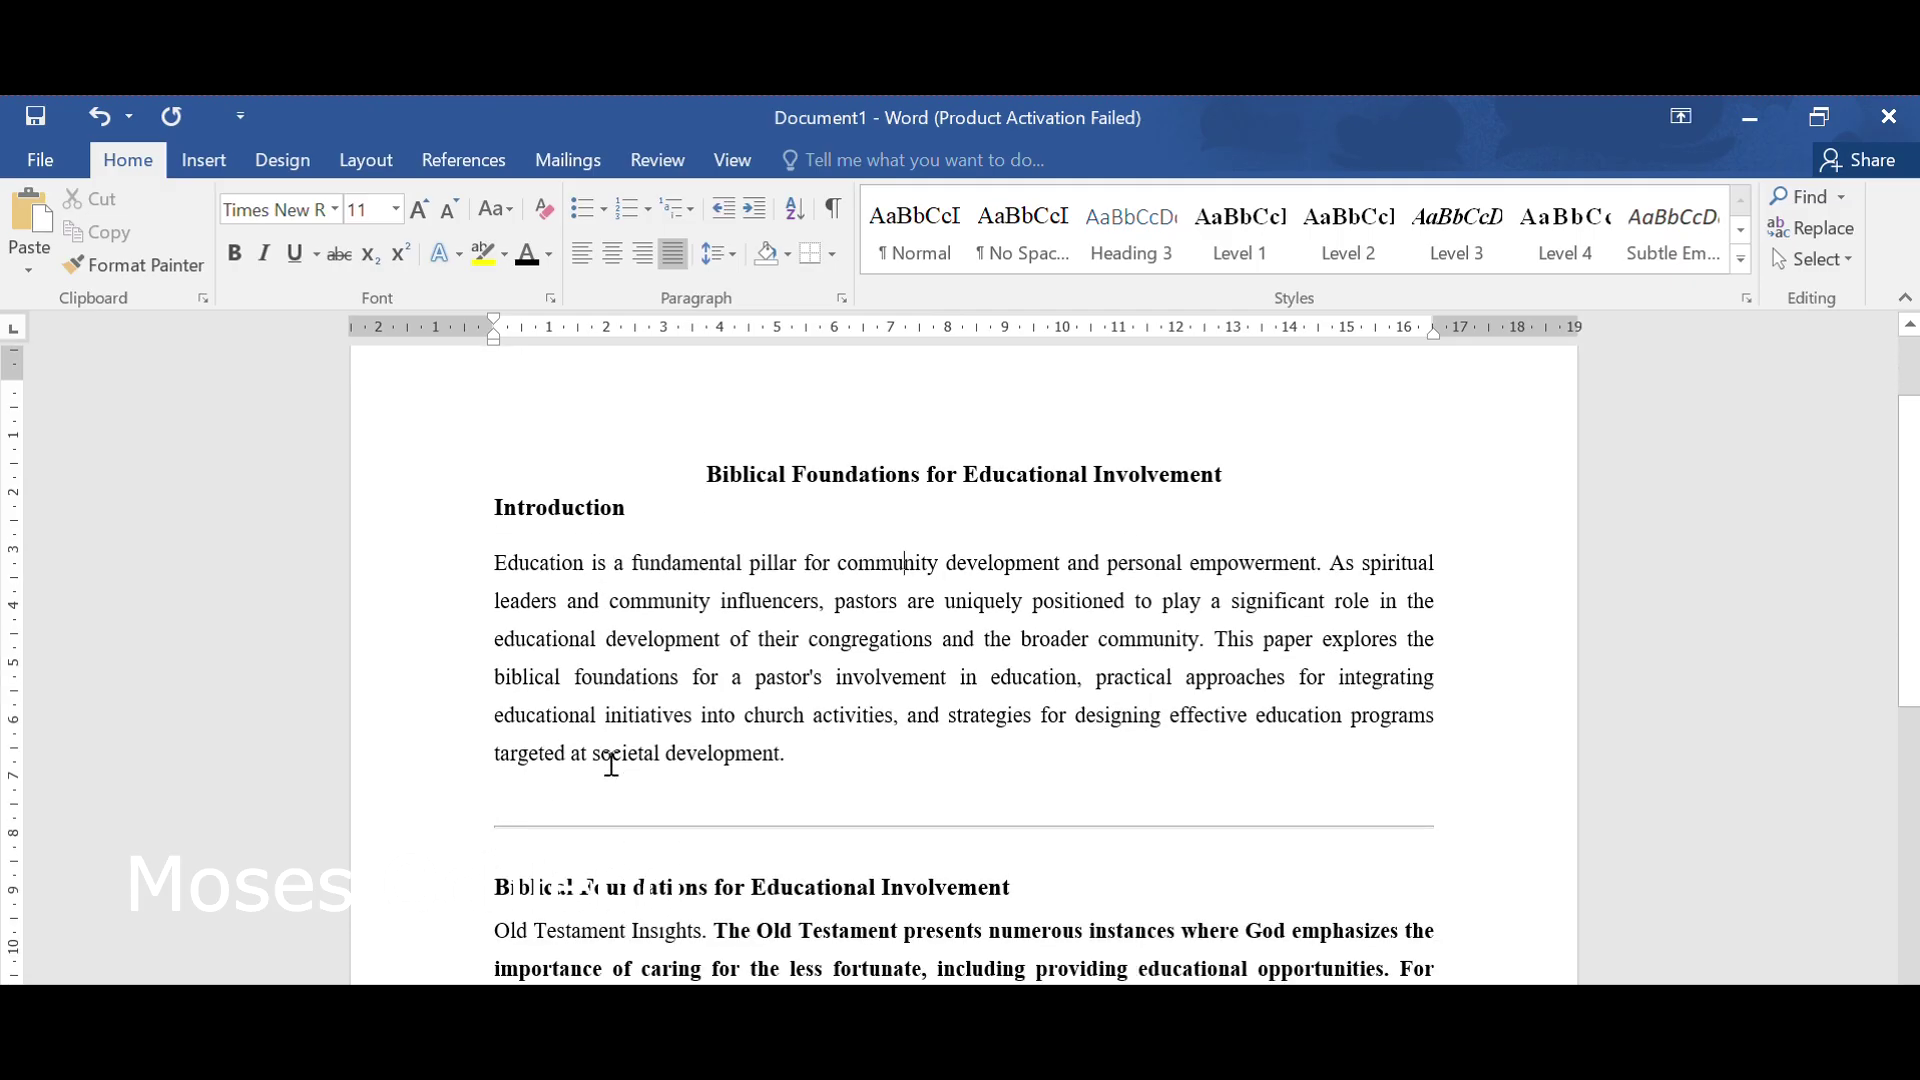
click(440, 838)
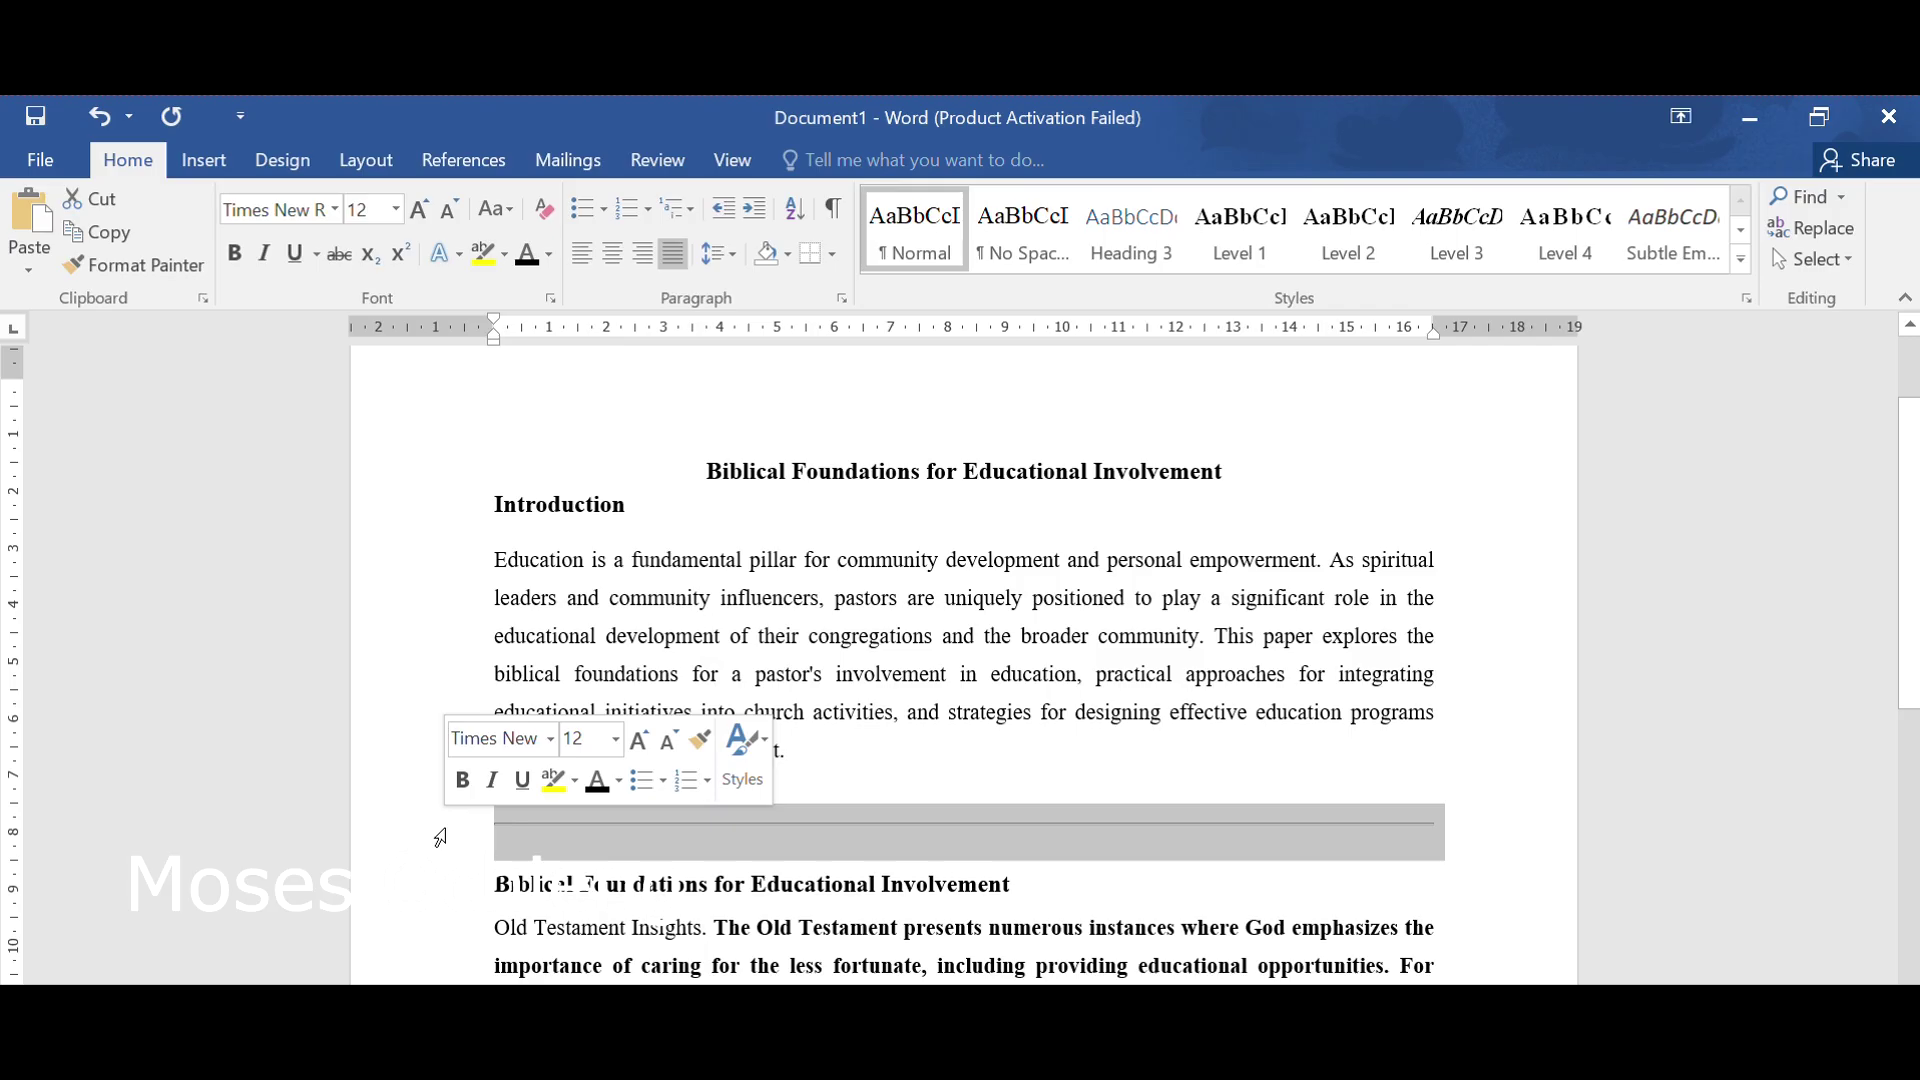
key(Delete)
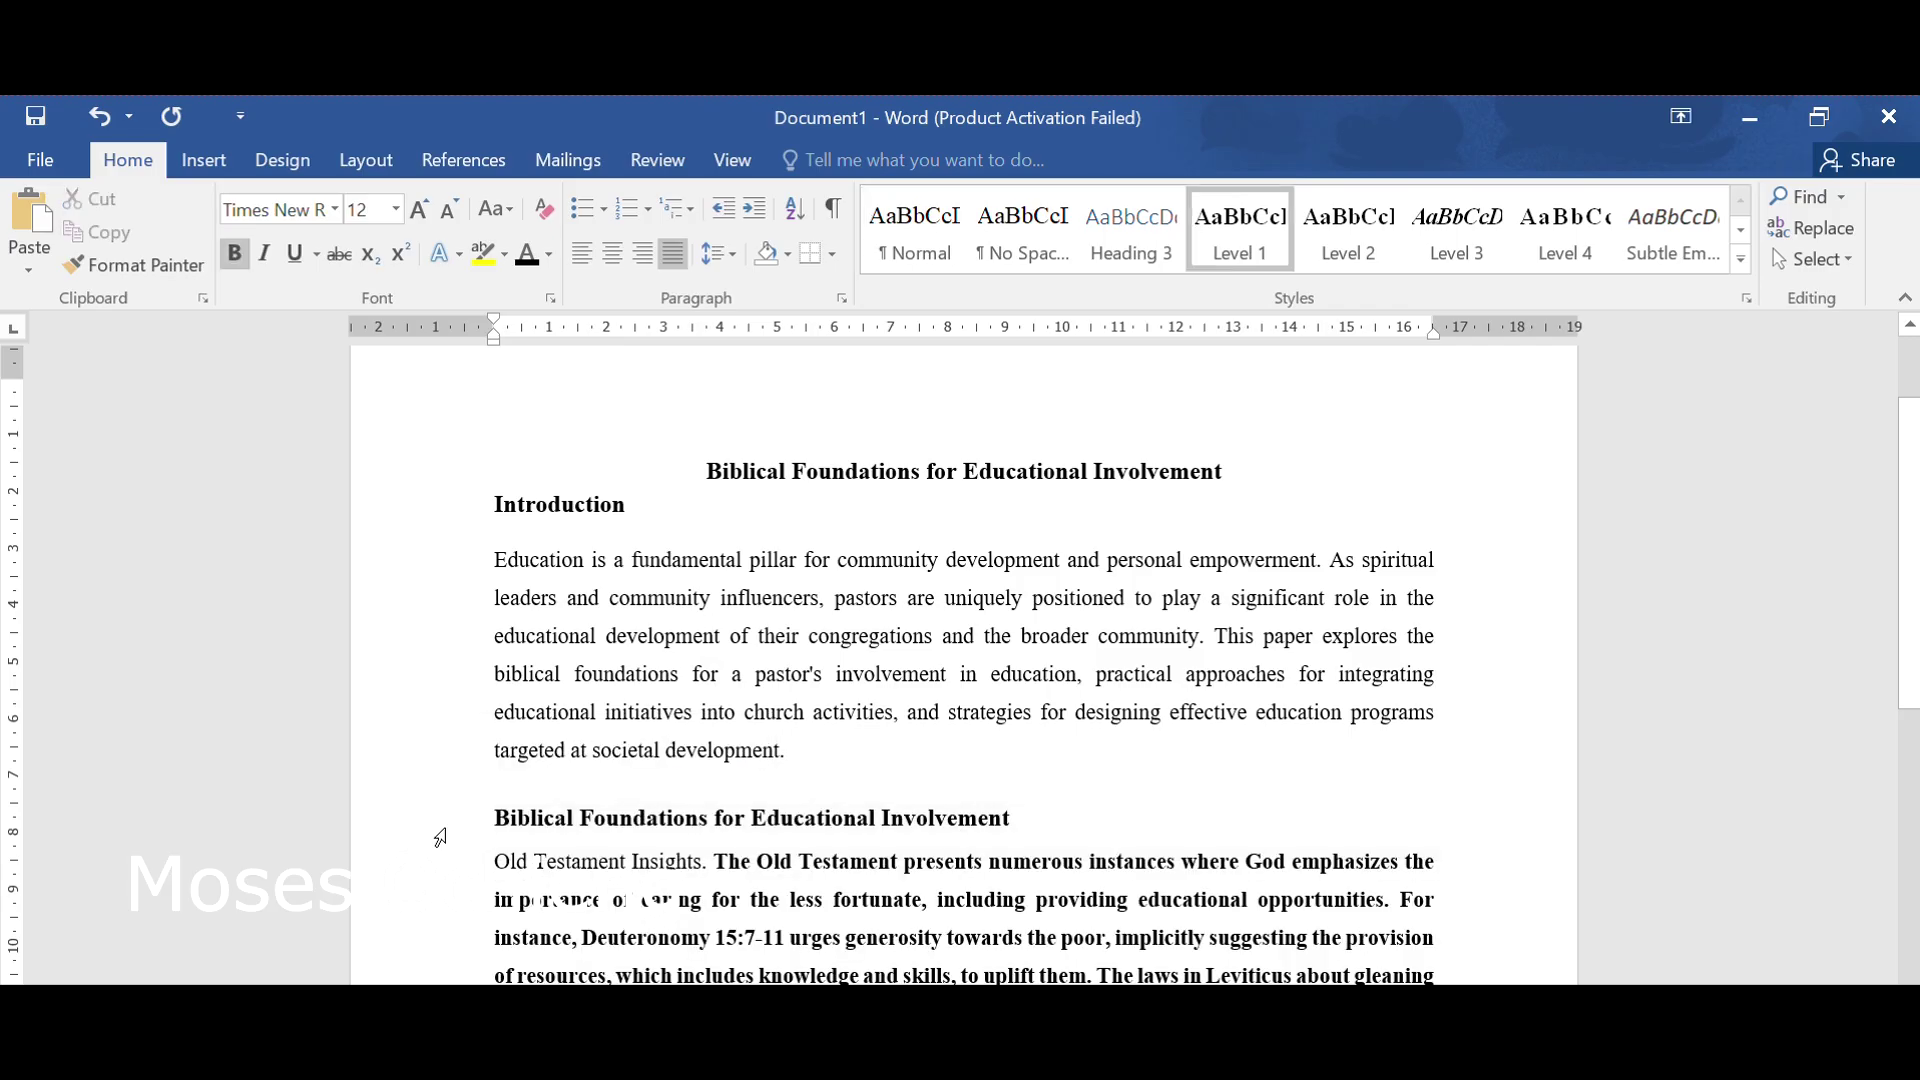
Apply the Level 3 style to the second "Biblical Foundations for Educational Involvement" heading.
scroll(440, 838, down, 2)
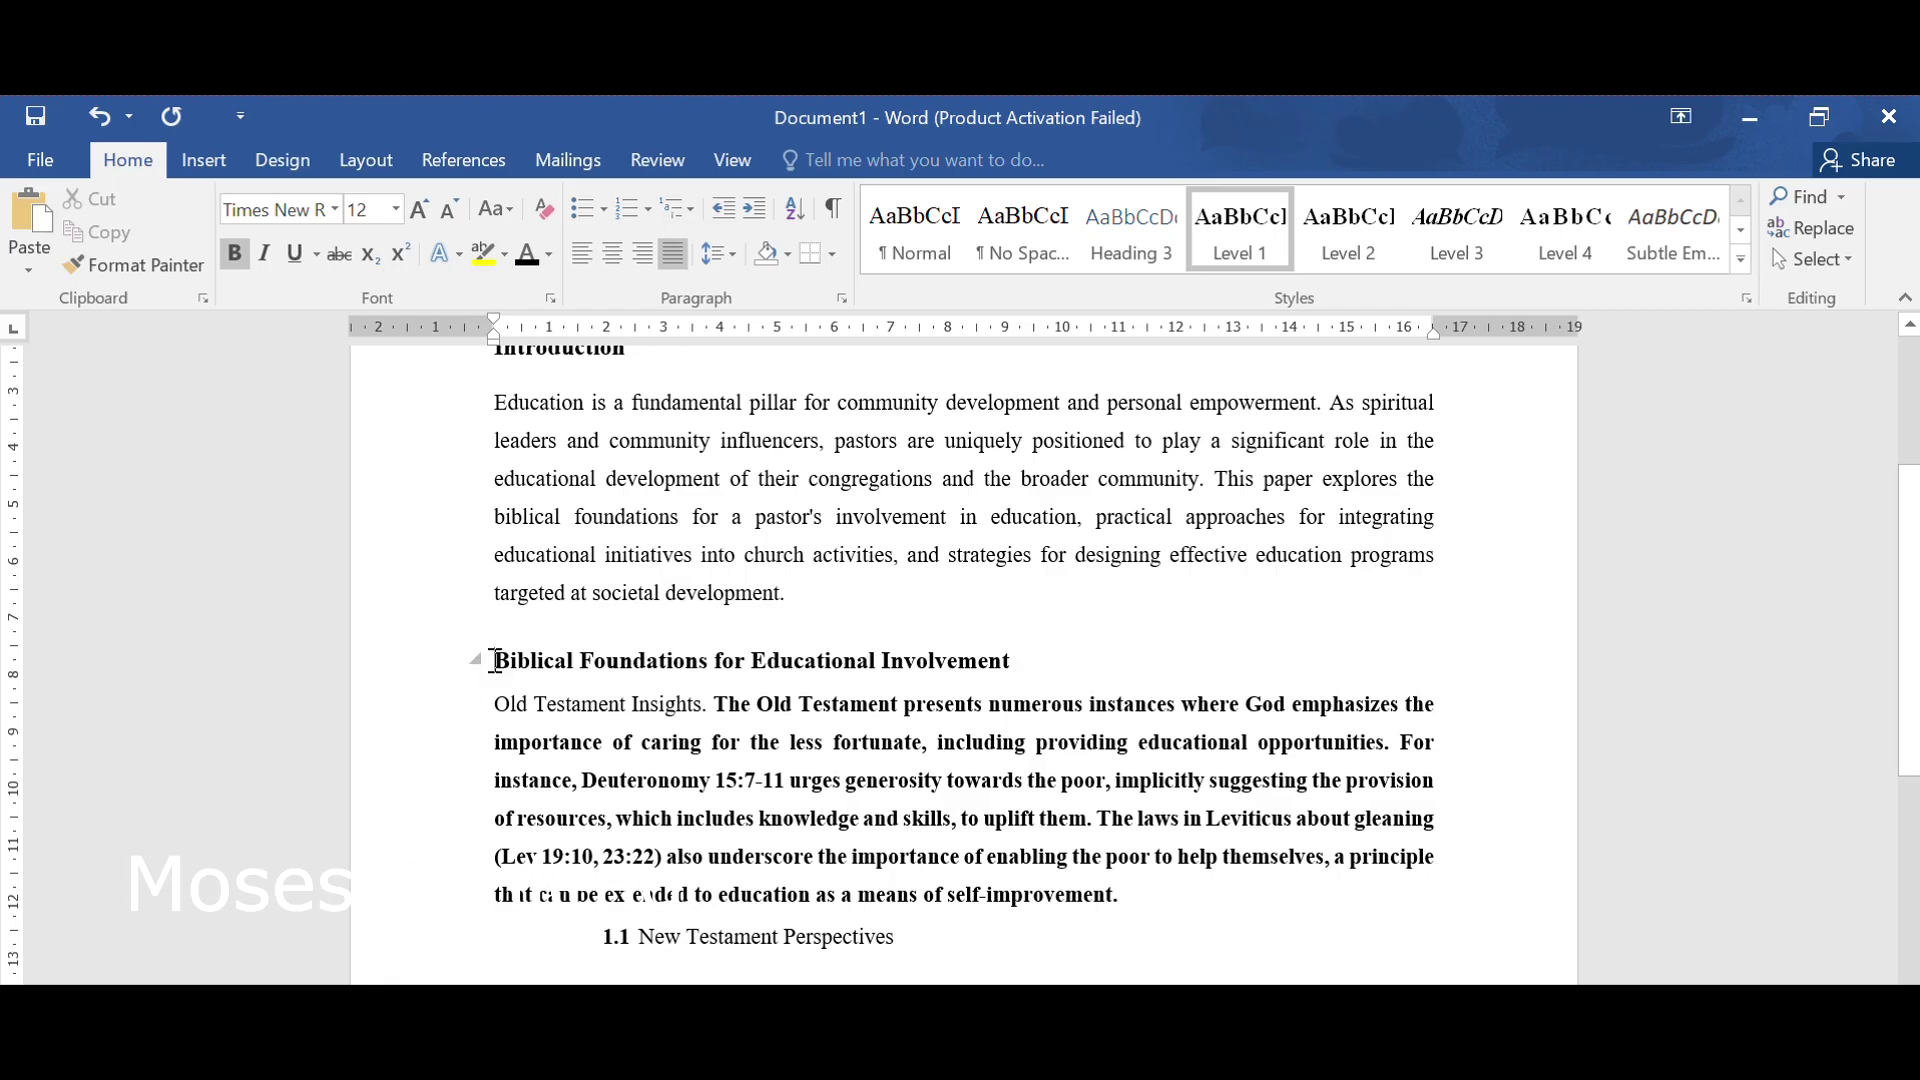
drag(497, 661, 1041, 671)
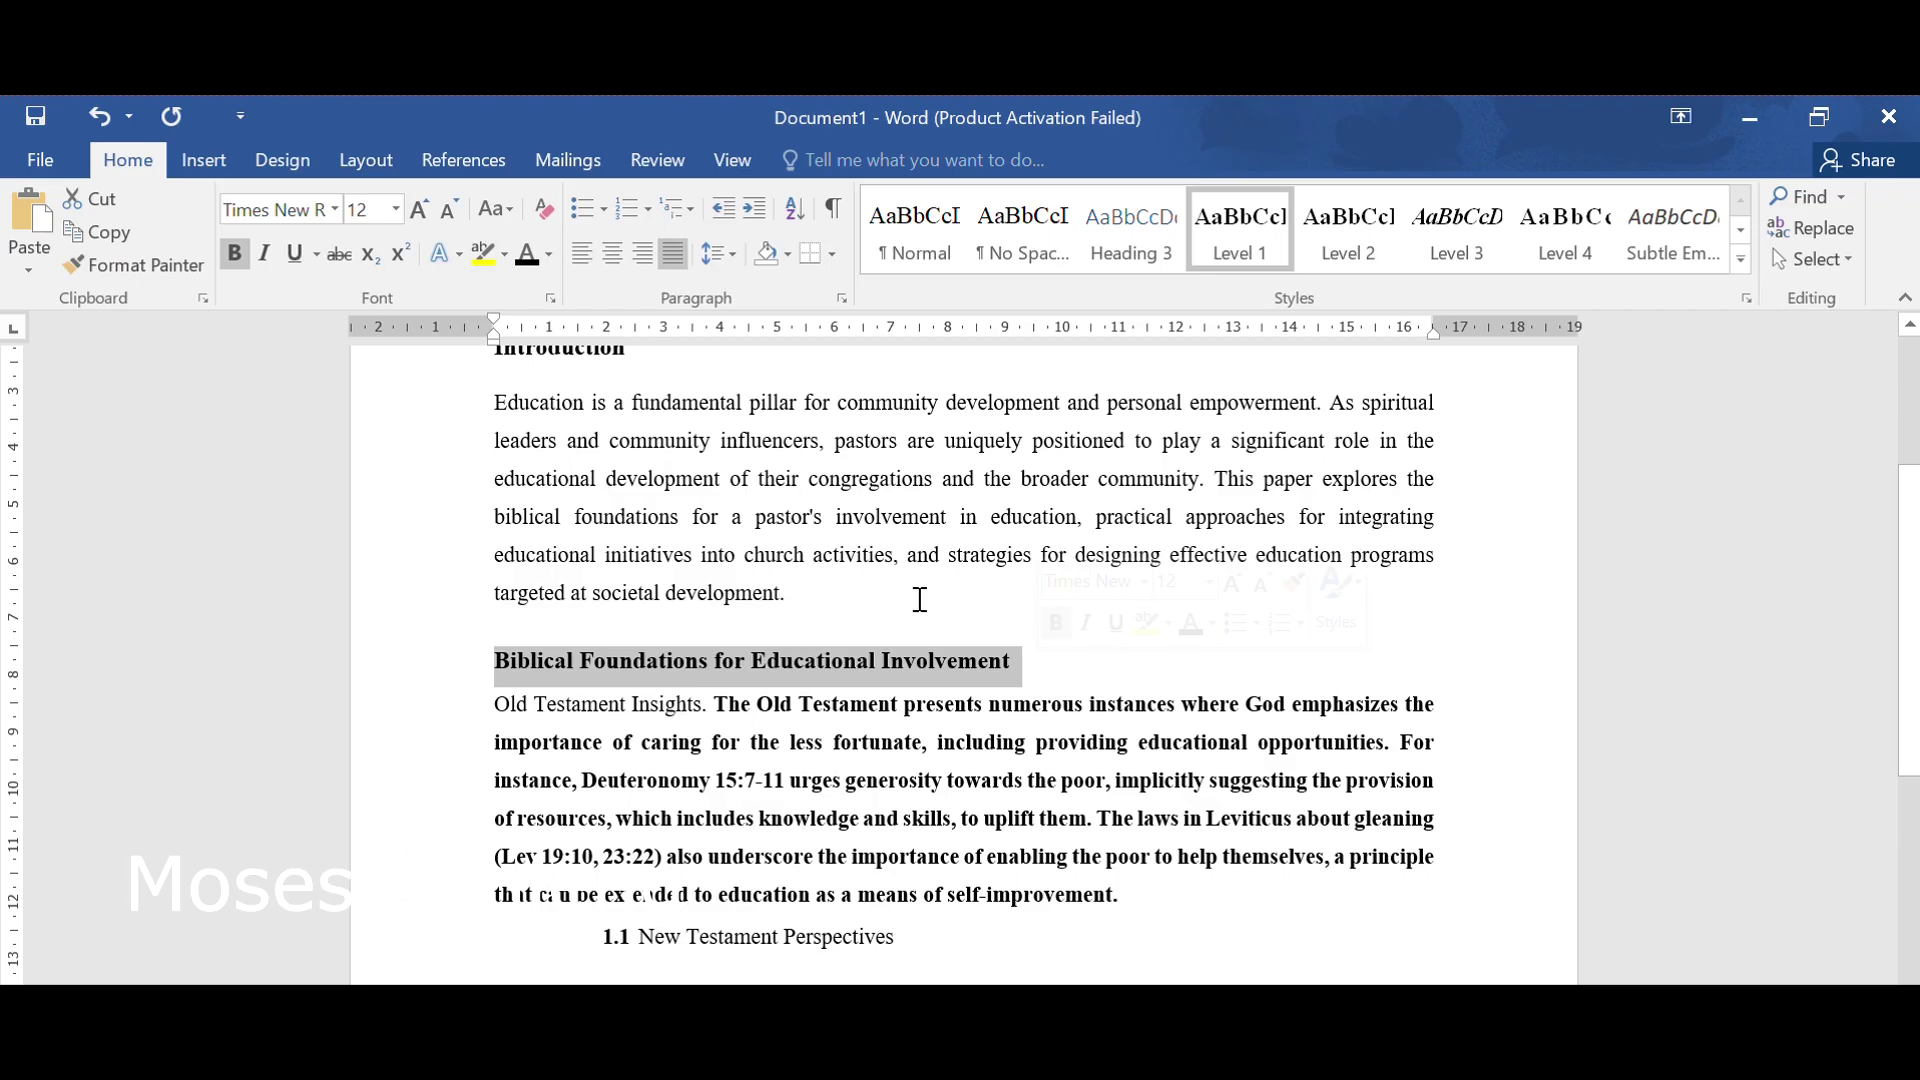
click(1458, 238)
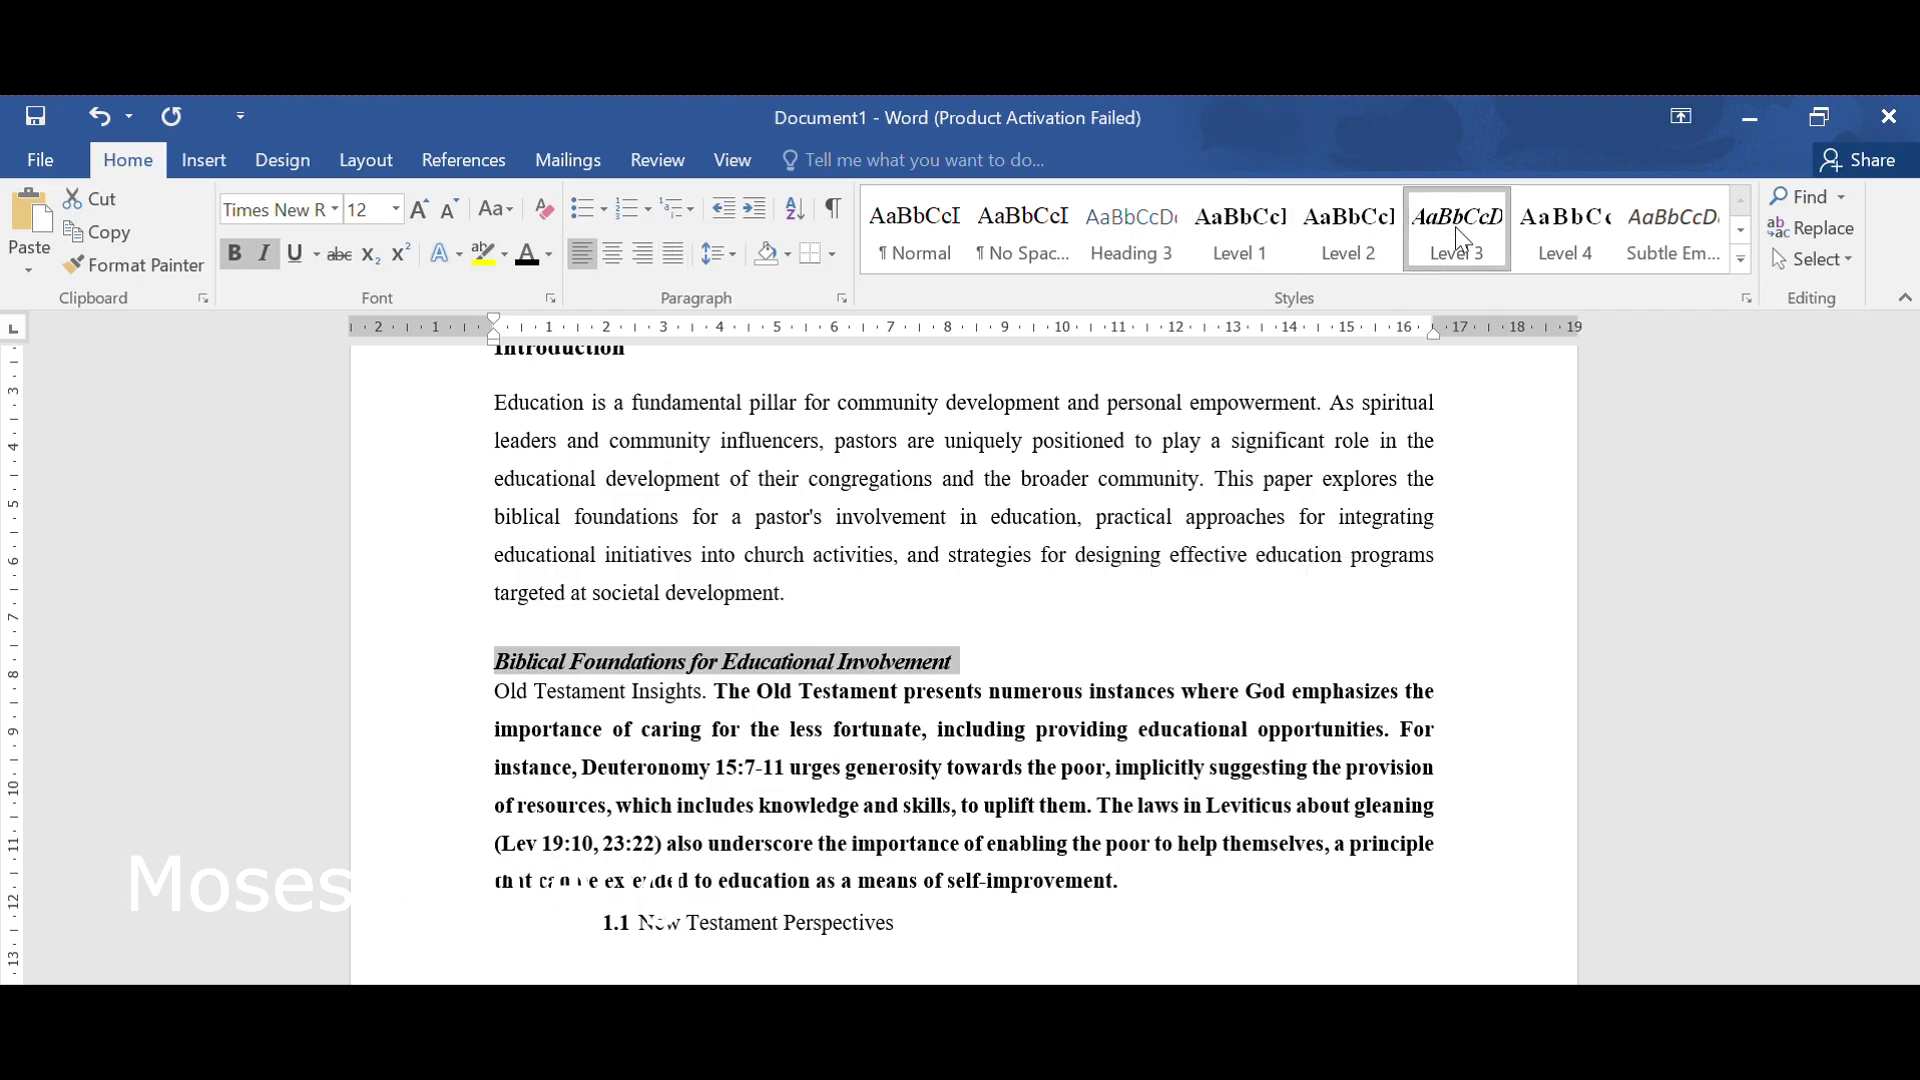
click(1088, 643)
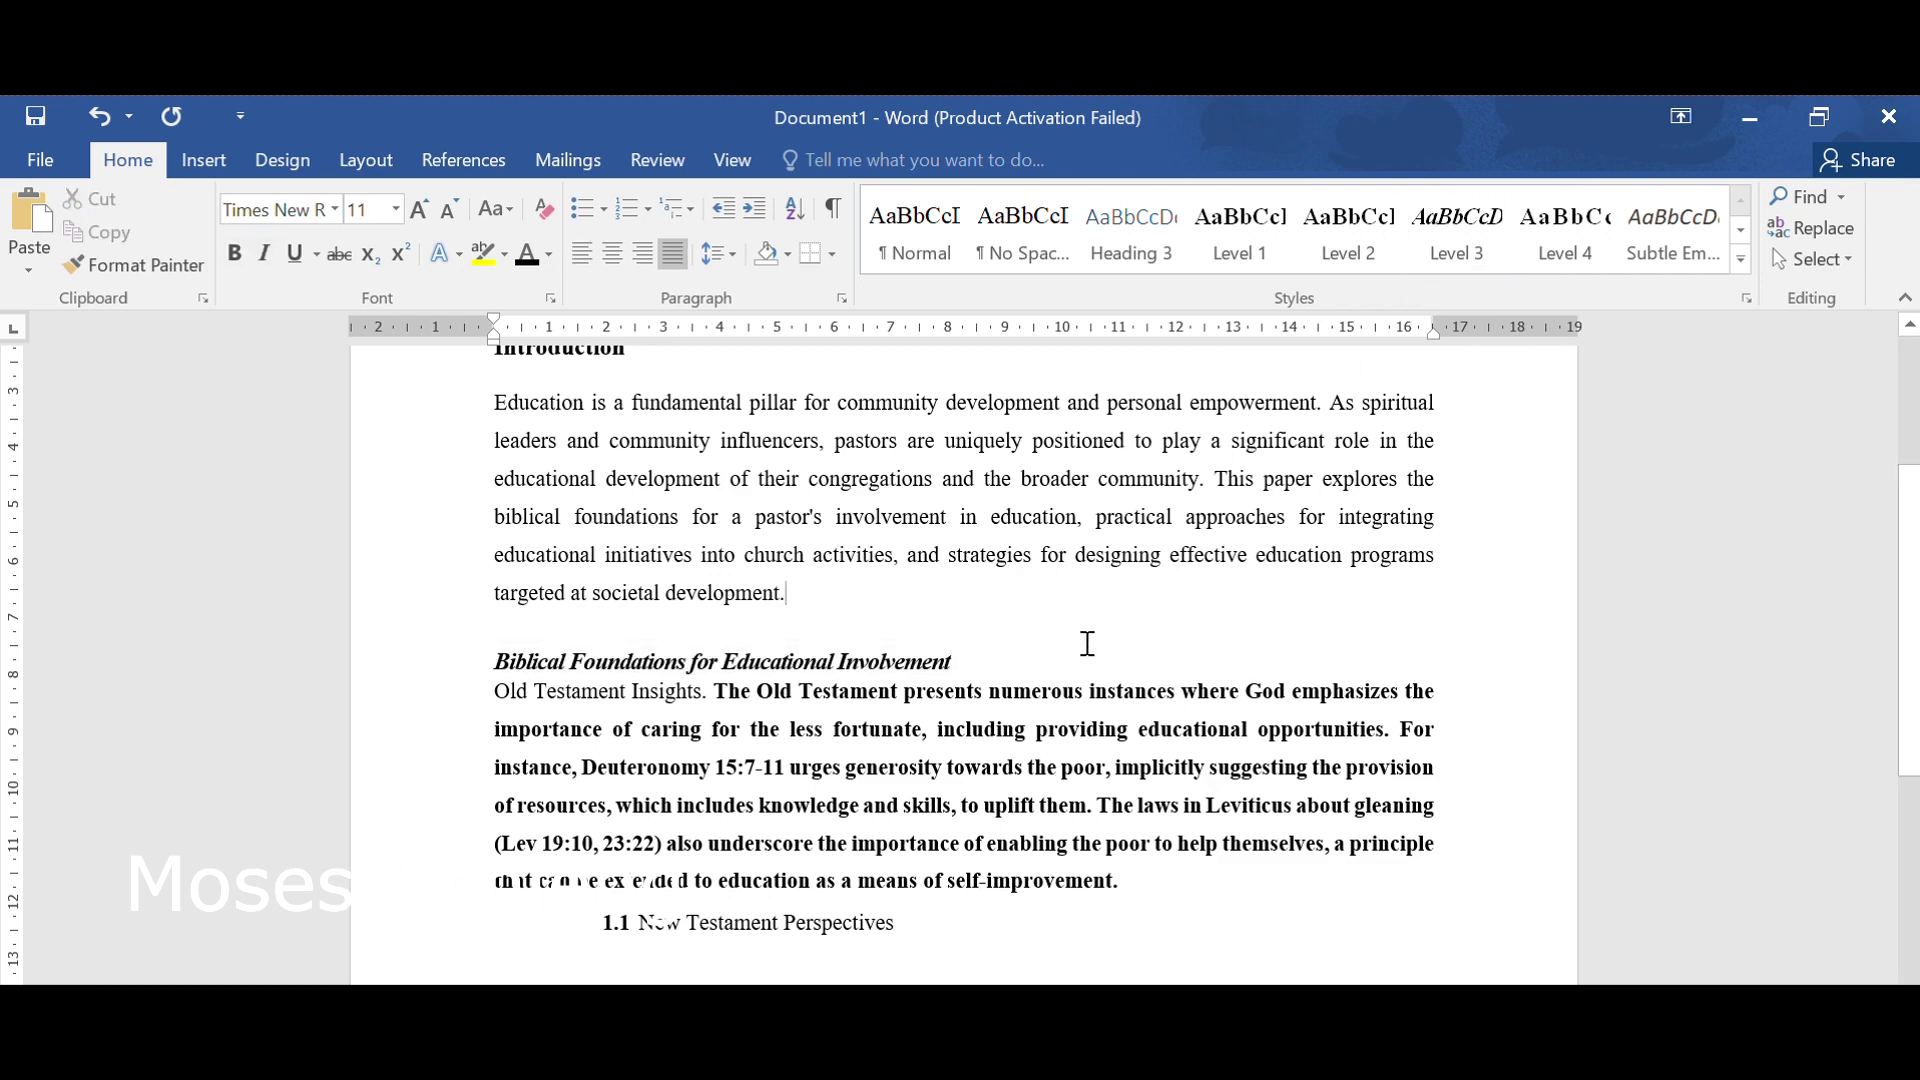
scroll(1087, 643, up, 1)
scroll(1087, 643, down, 1)
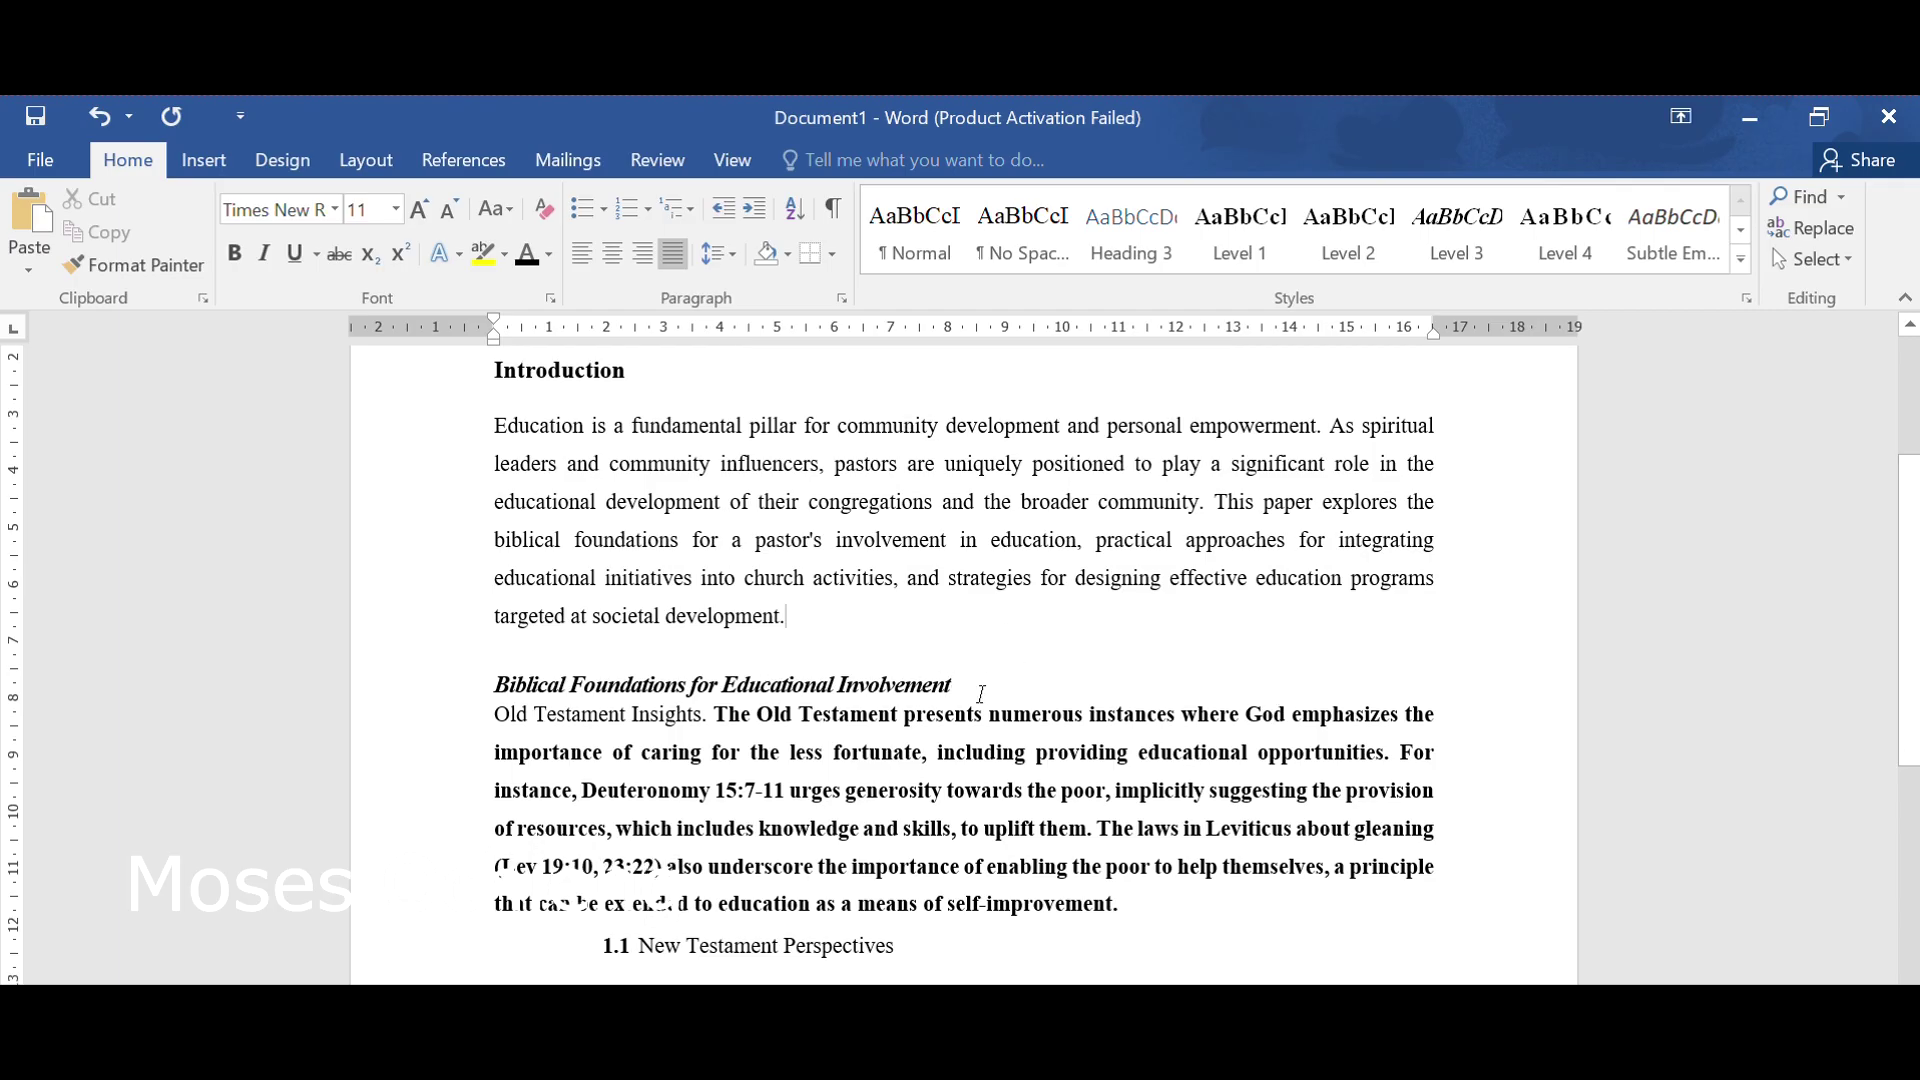
scroll(983, 694, down, 1)
scroll(983, 696, up, 1)
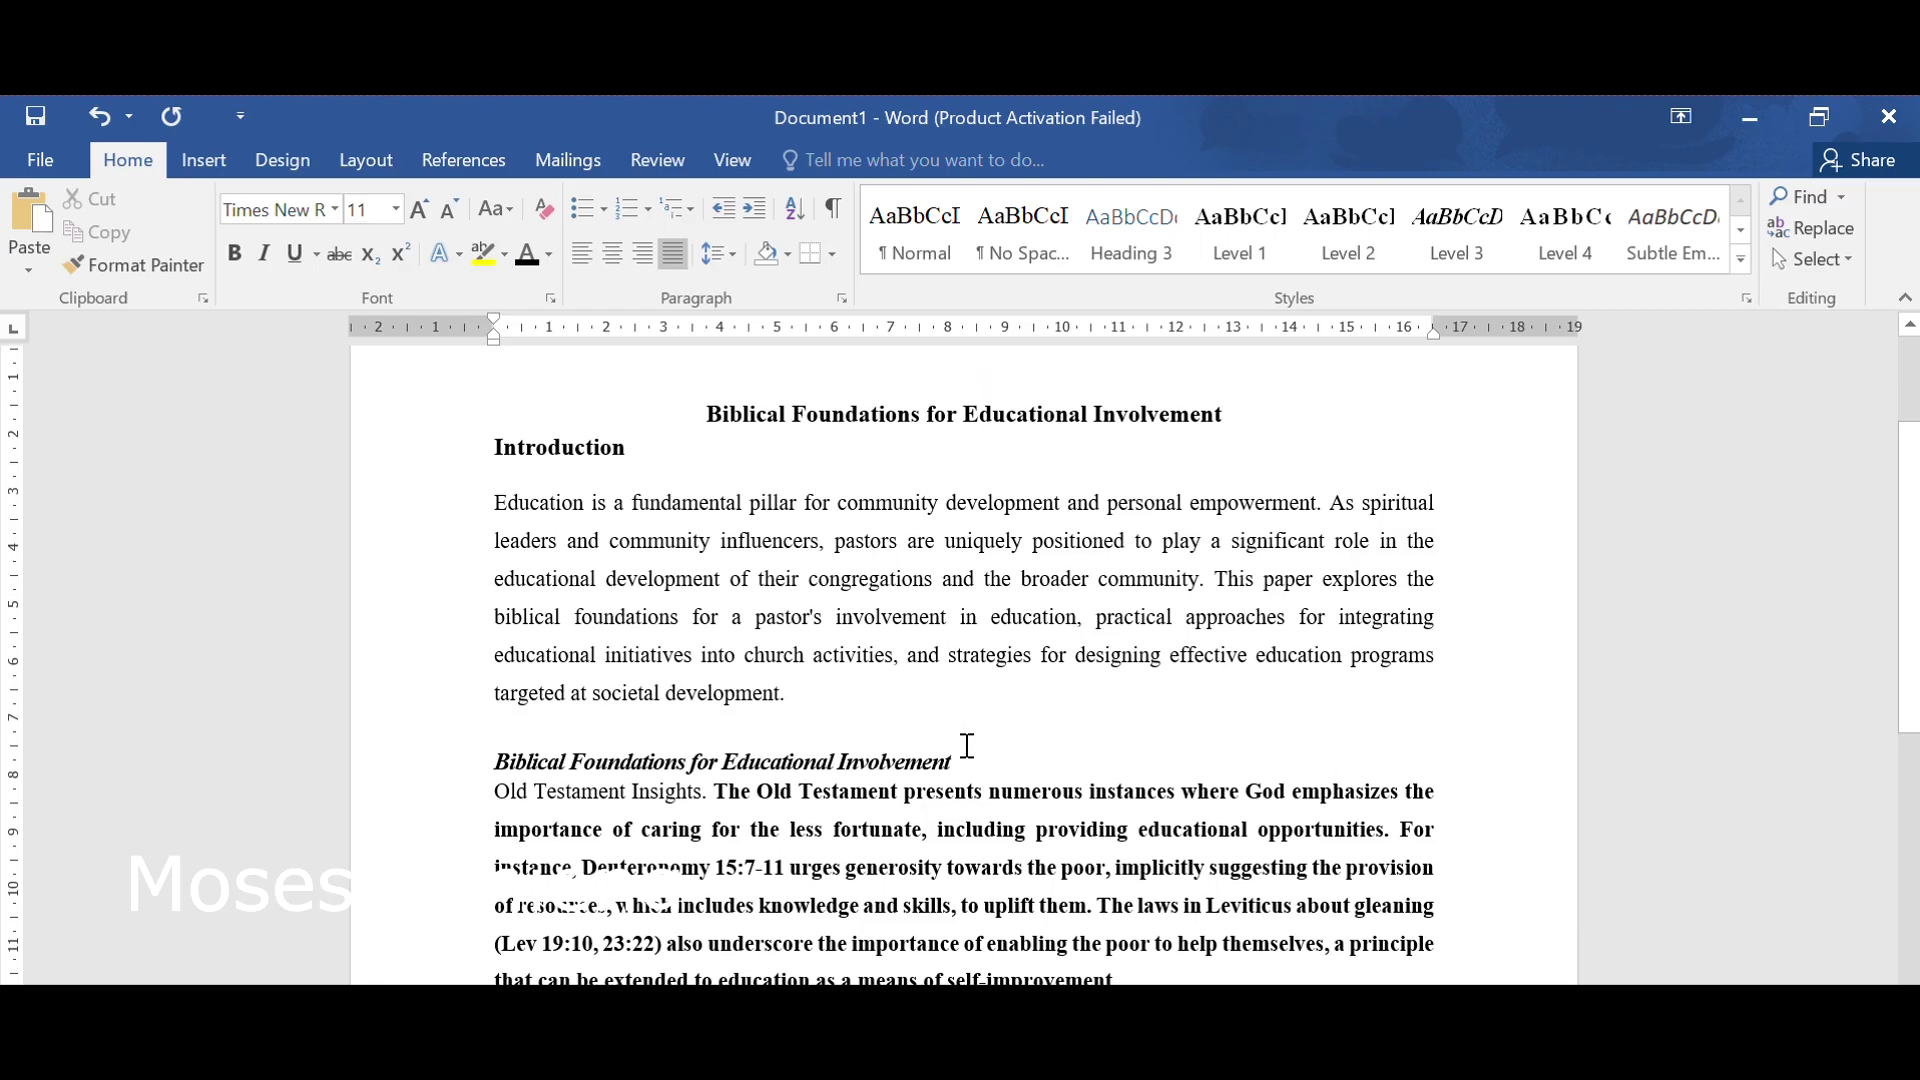
Apply the Normal style to the whole "Old Testament Insights" paragraph.
click(490, 794)
drag(514, 794, 707, 795)
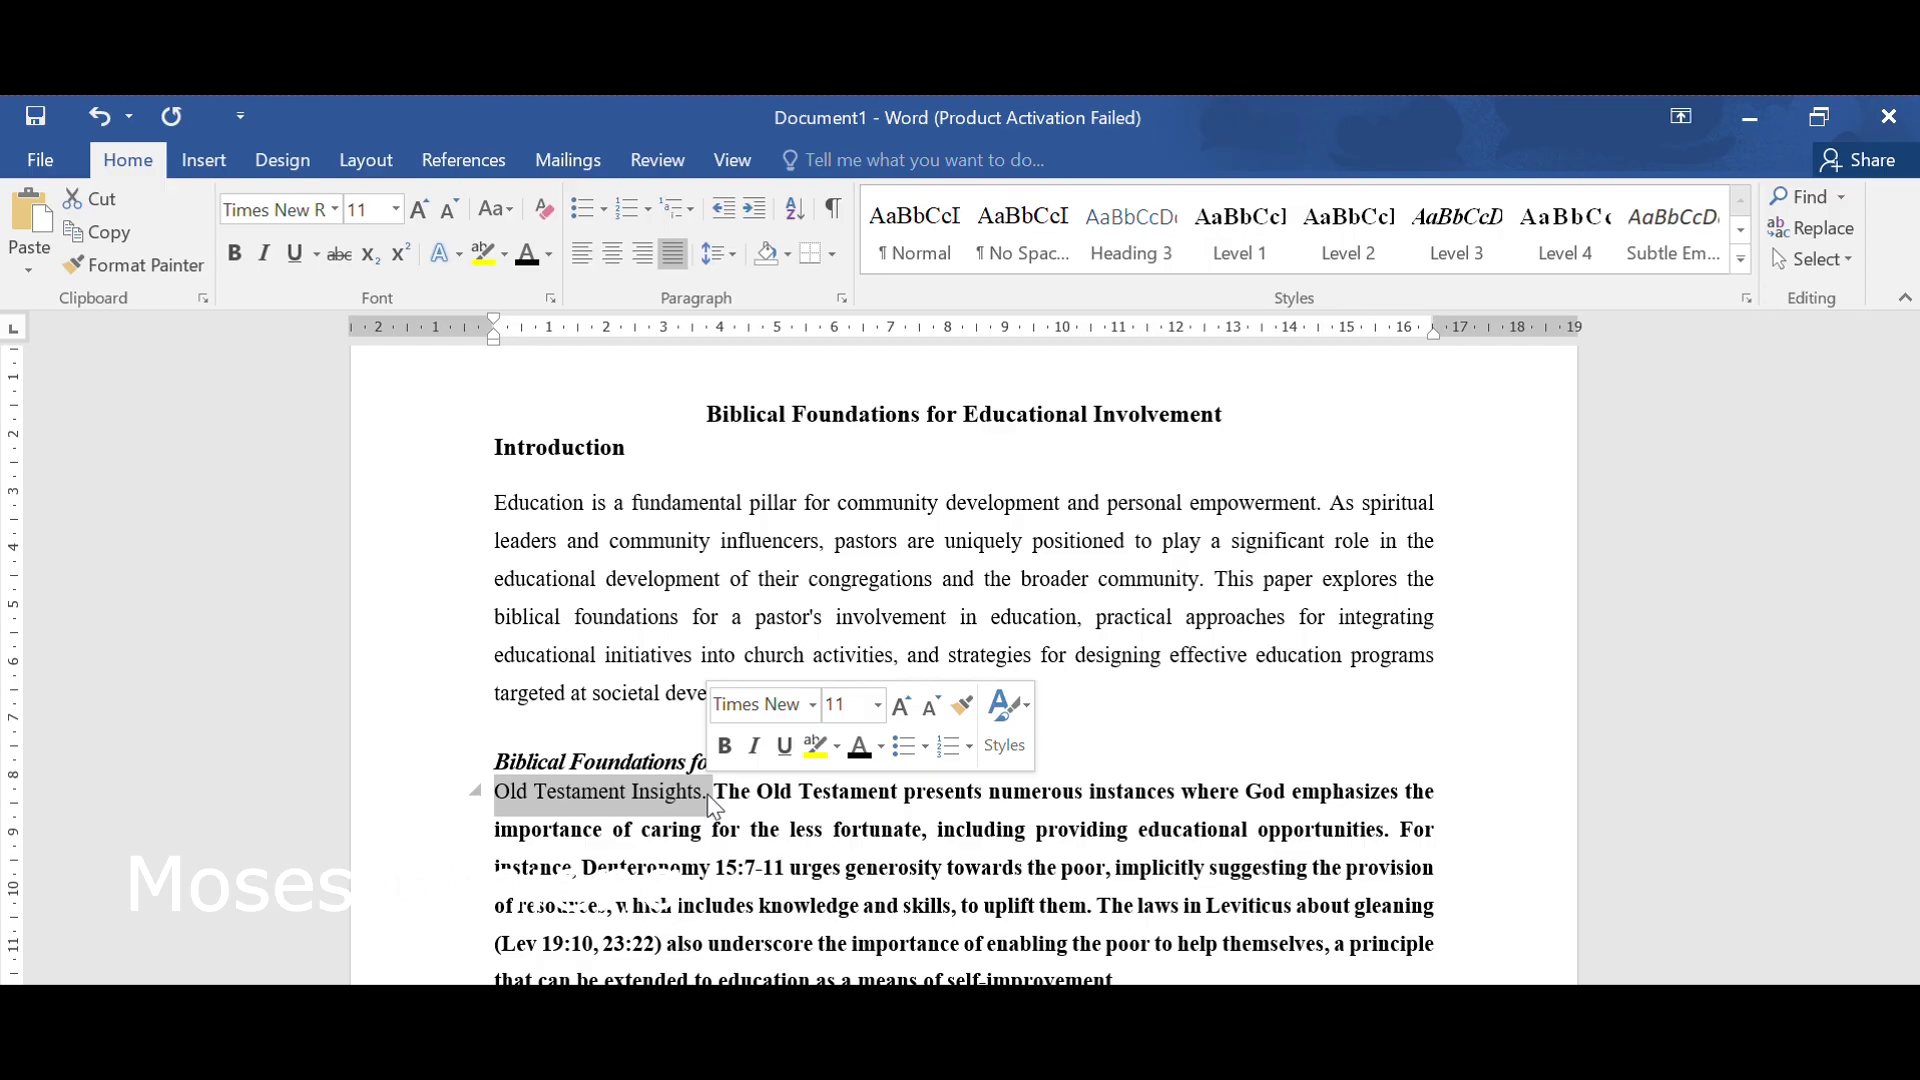
drag(1140, 975, 463, 807)
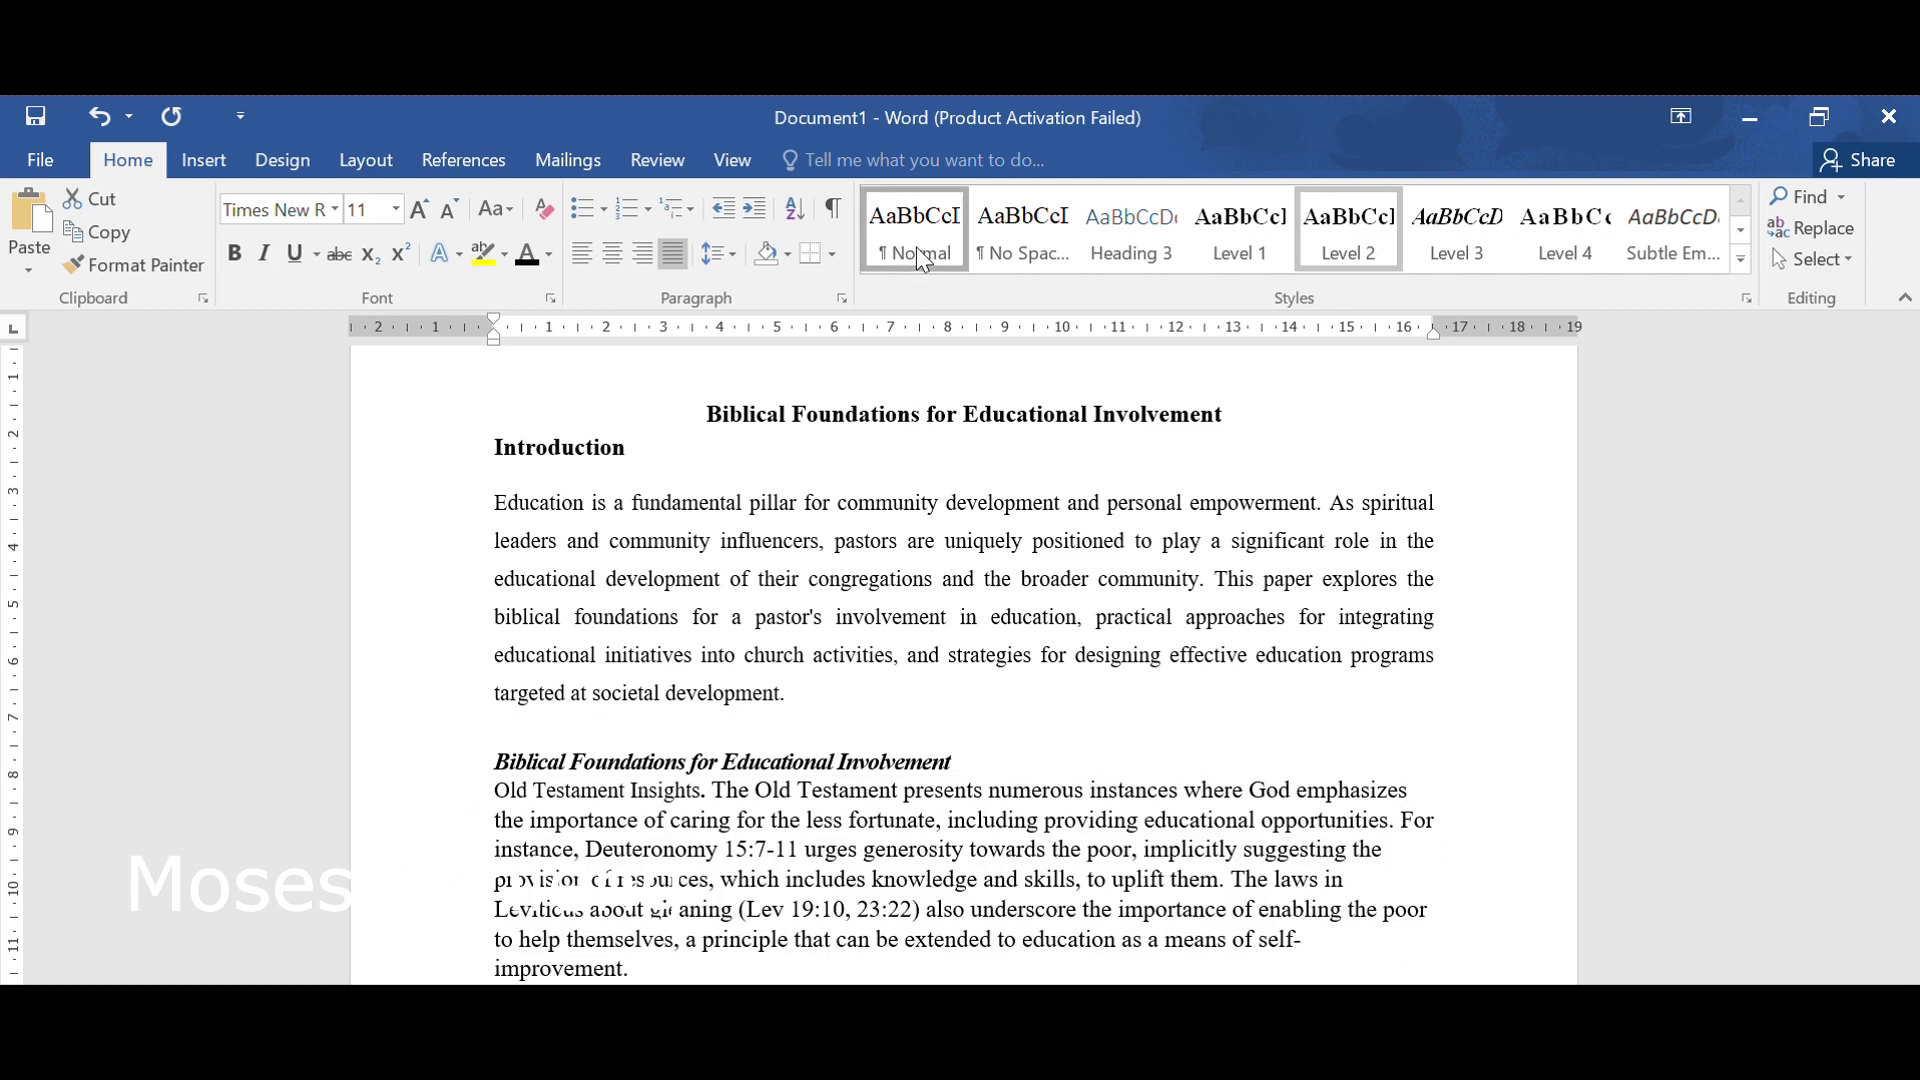
click(916, 248)
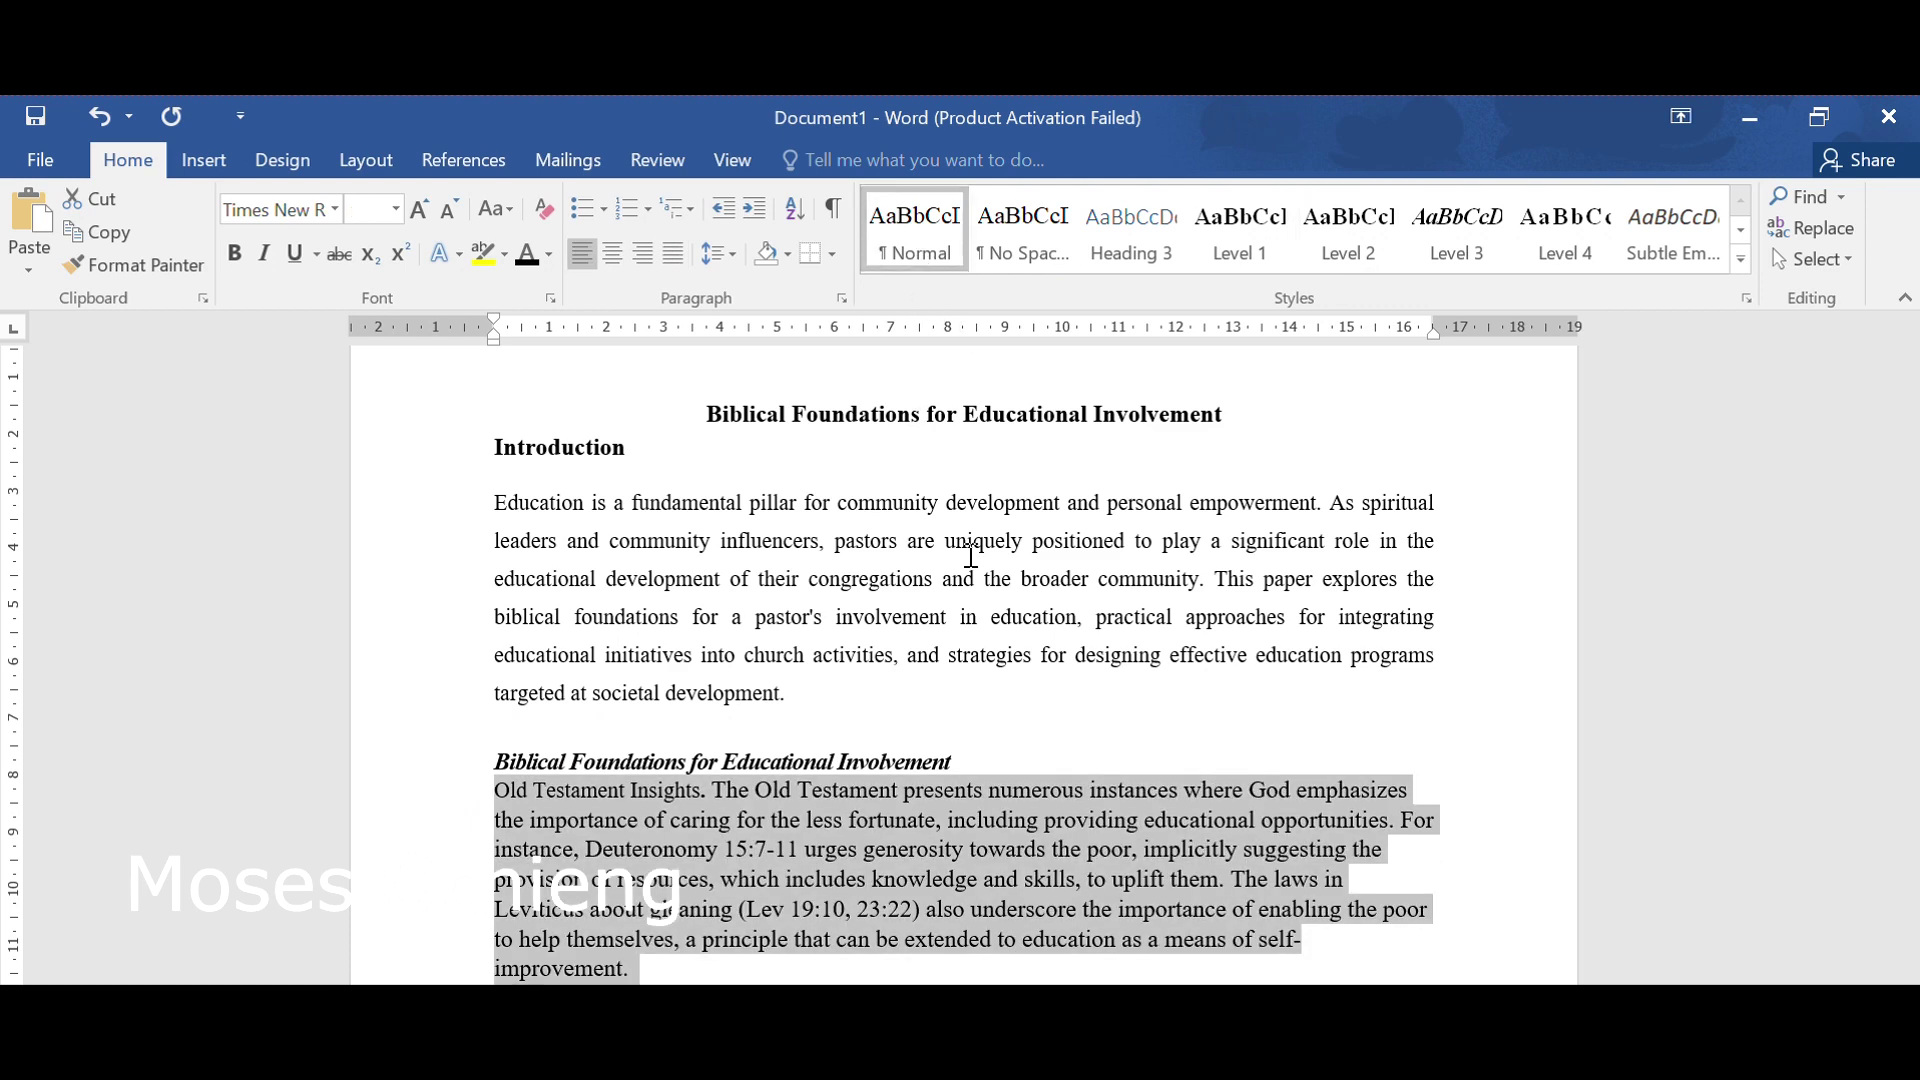
click(920, 830)
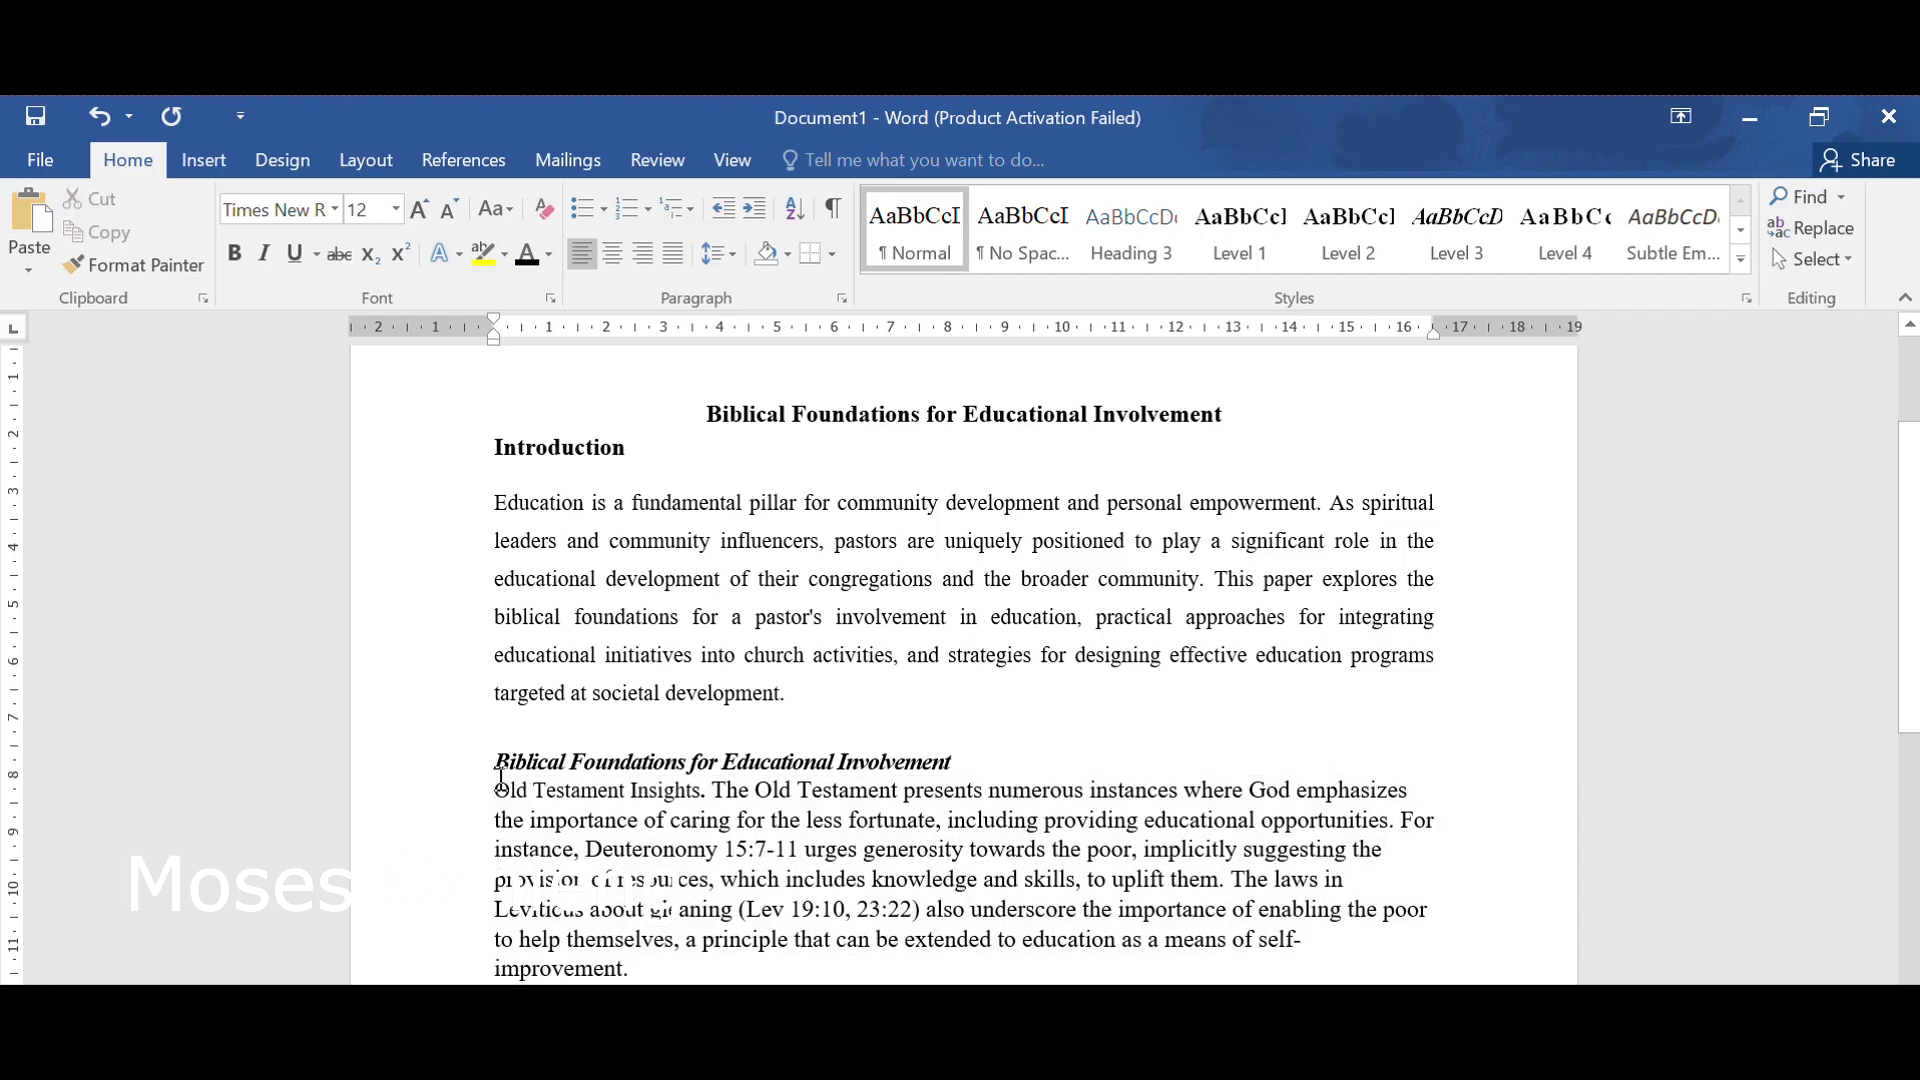
Apply the Level 4 style to the run-in heading "Old Testament Insights." at the start of its paragraph.
drag(497, 790, 712, 796)
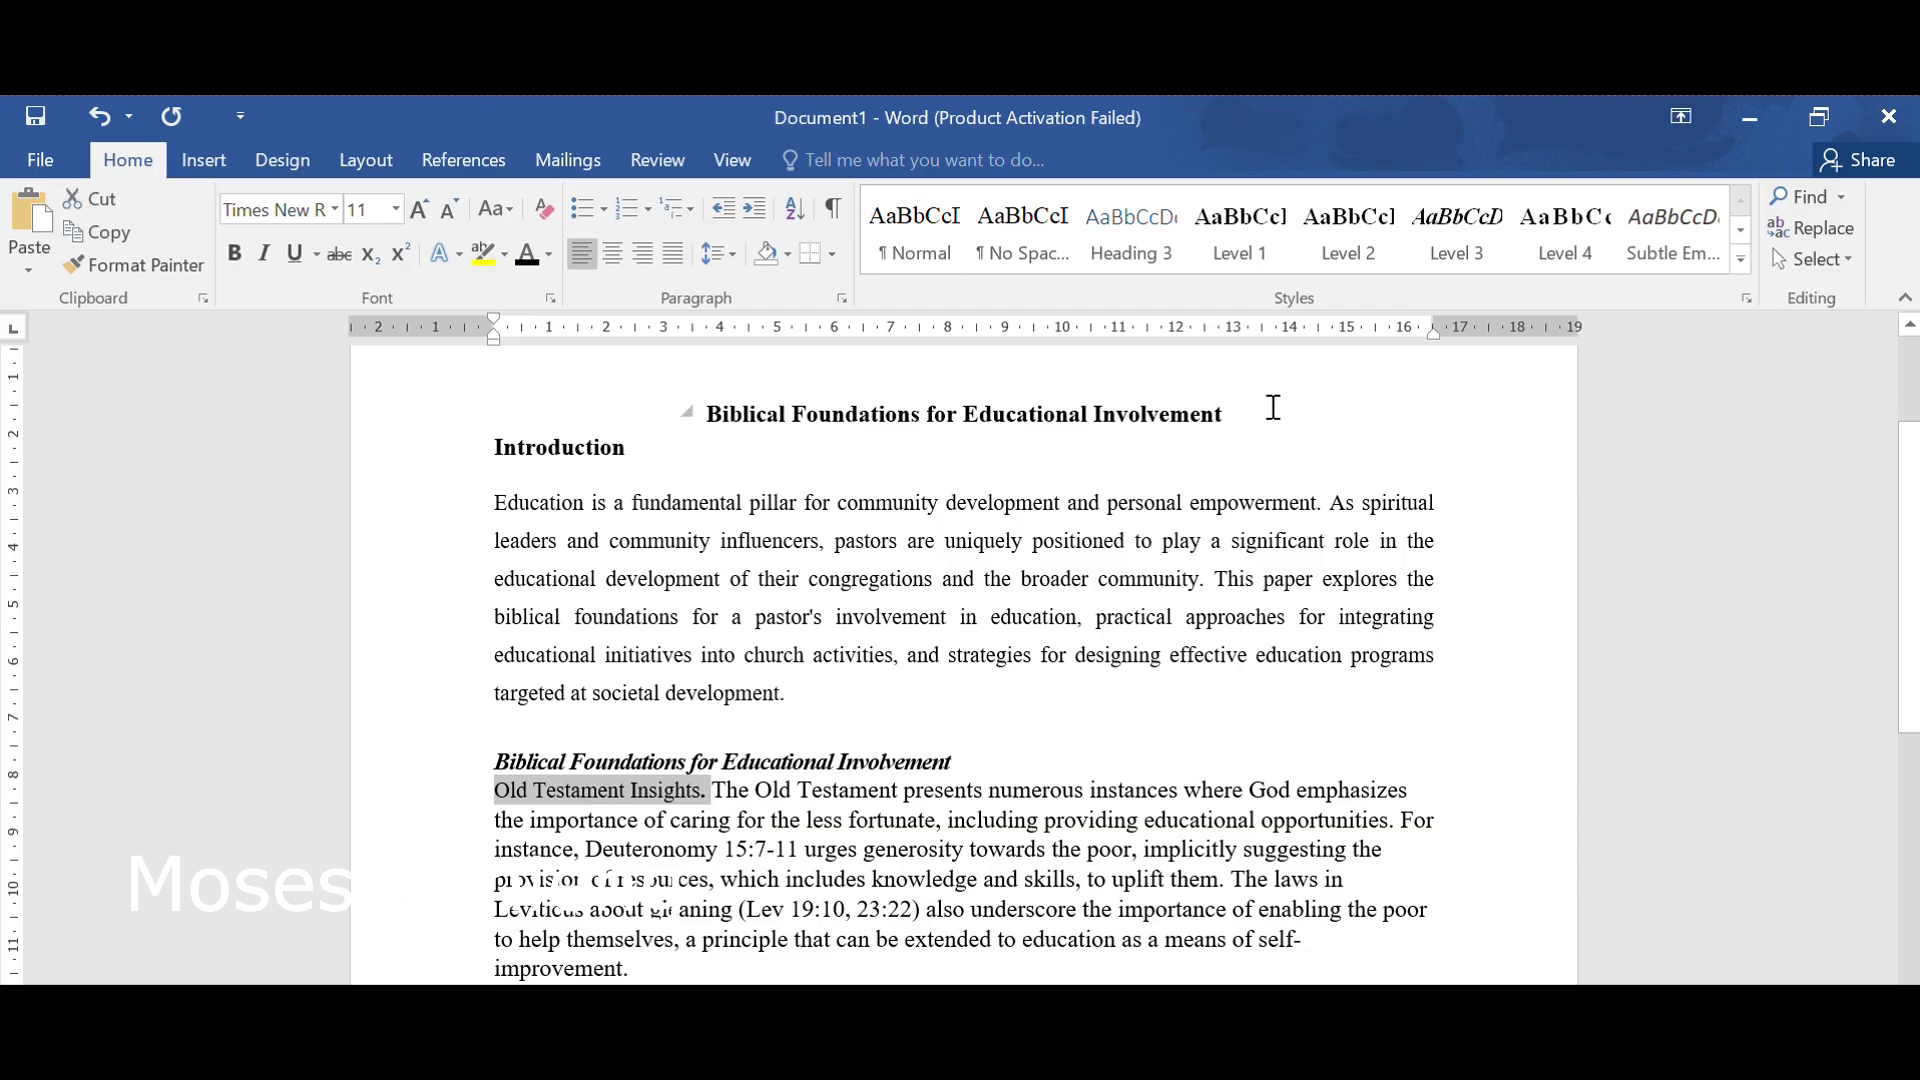
click(1565, 239)
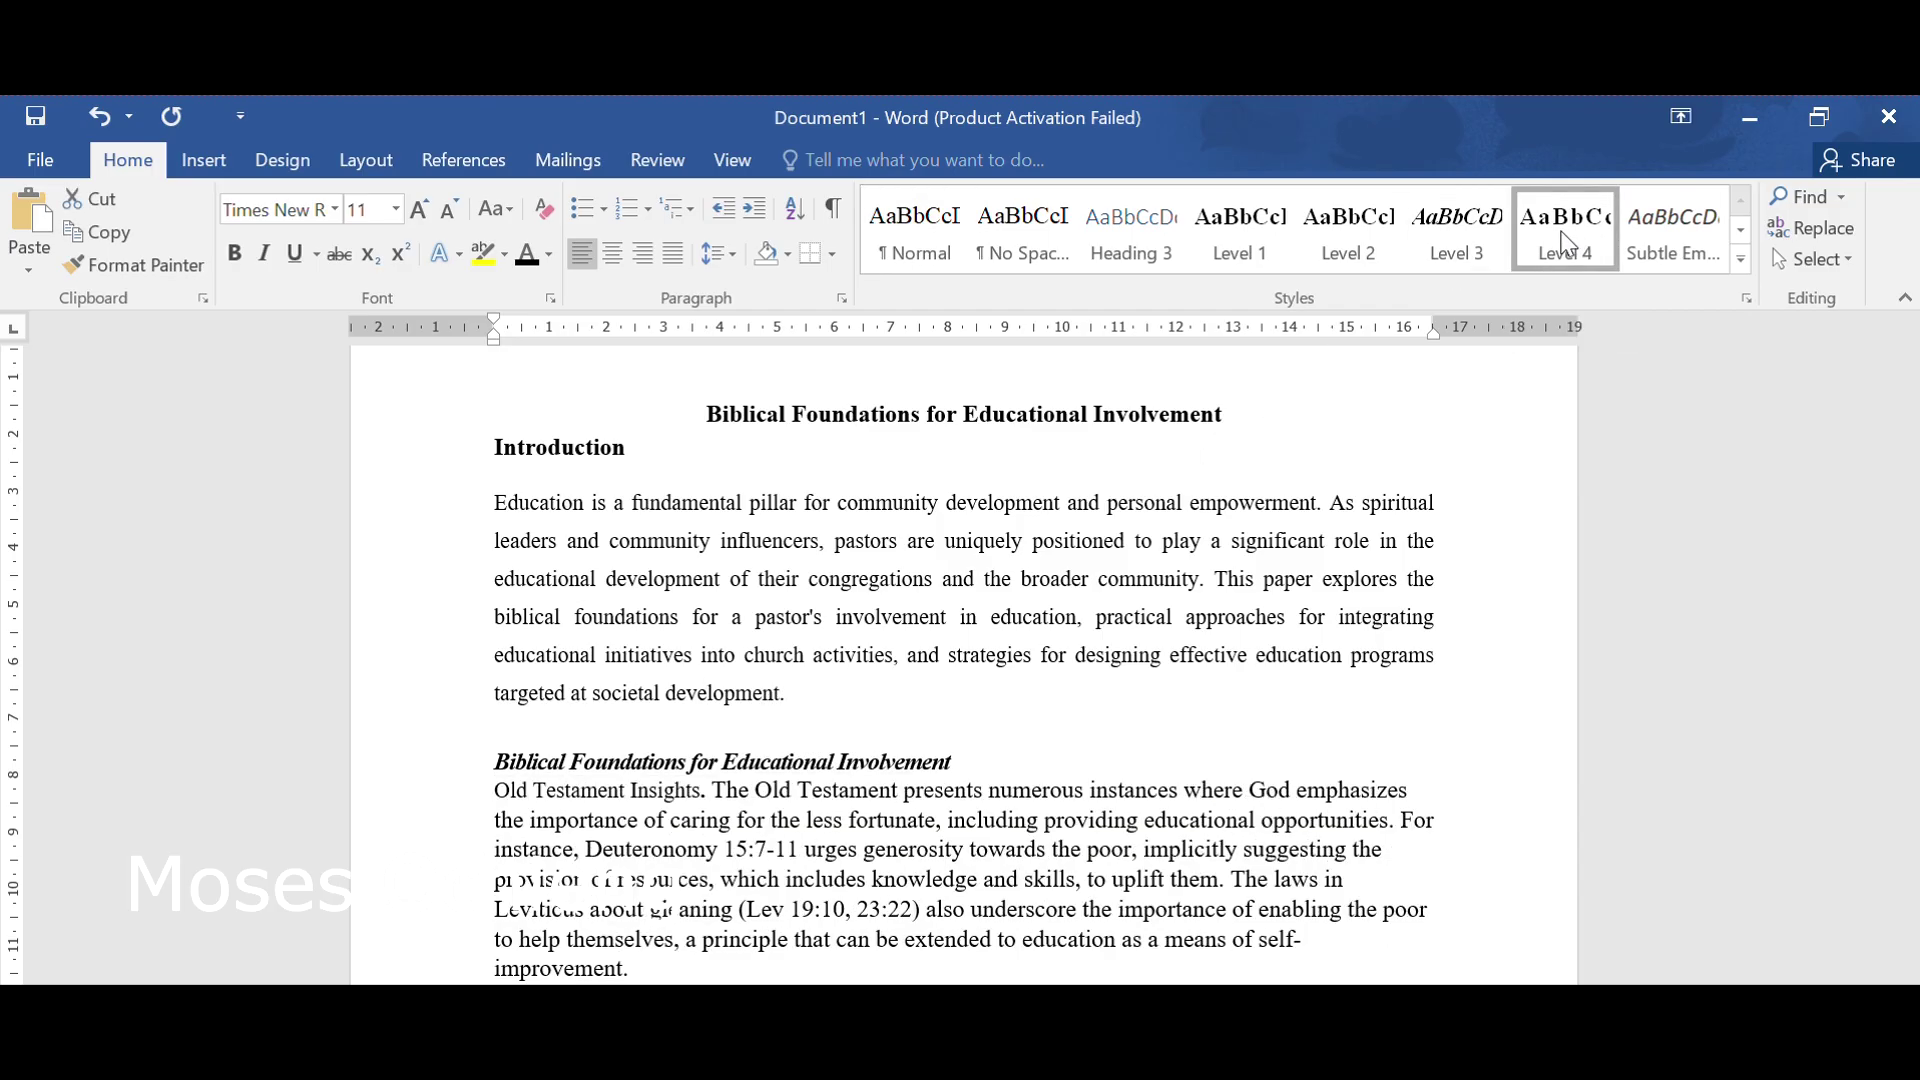
click(1567, 243)
click(1033, 838)
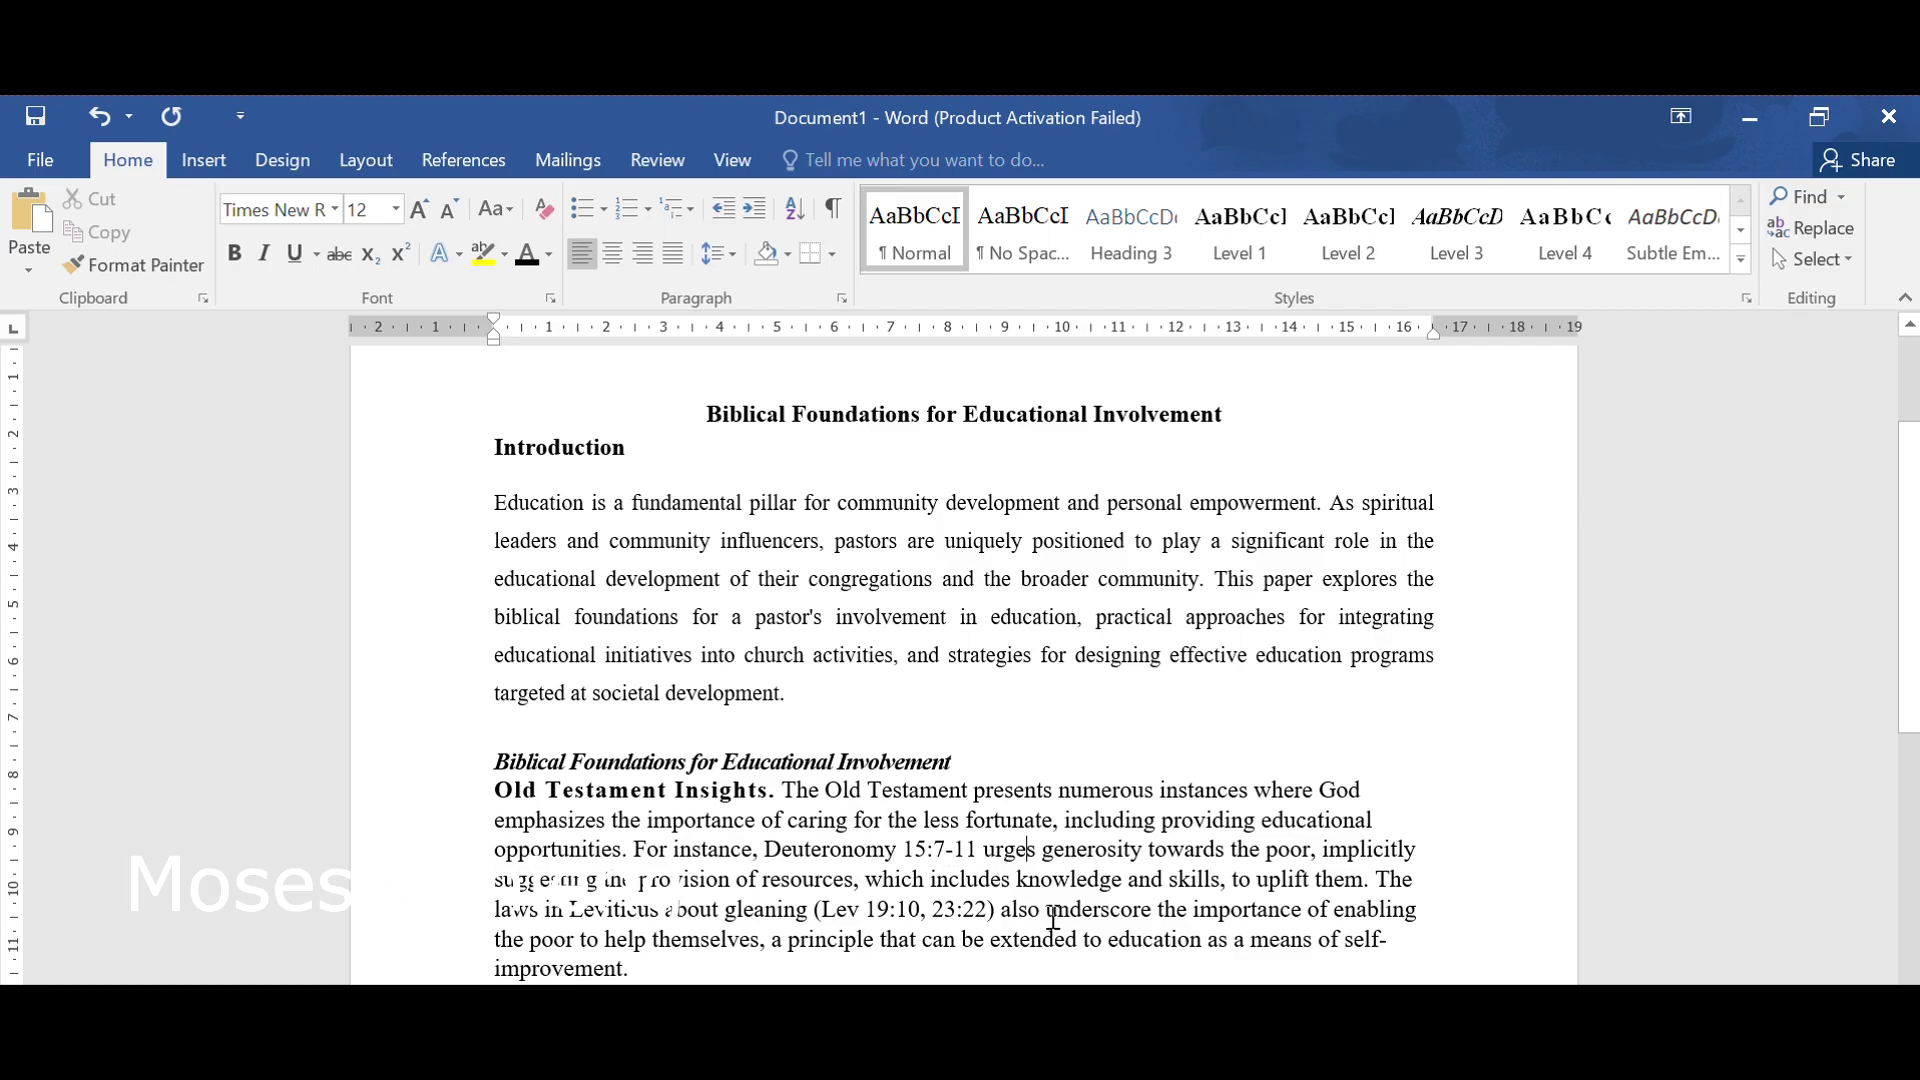
Remove the 1.1 numbering and the indent from the "New Testament Perspectives" line.
scroll(764, 957, down, 2)
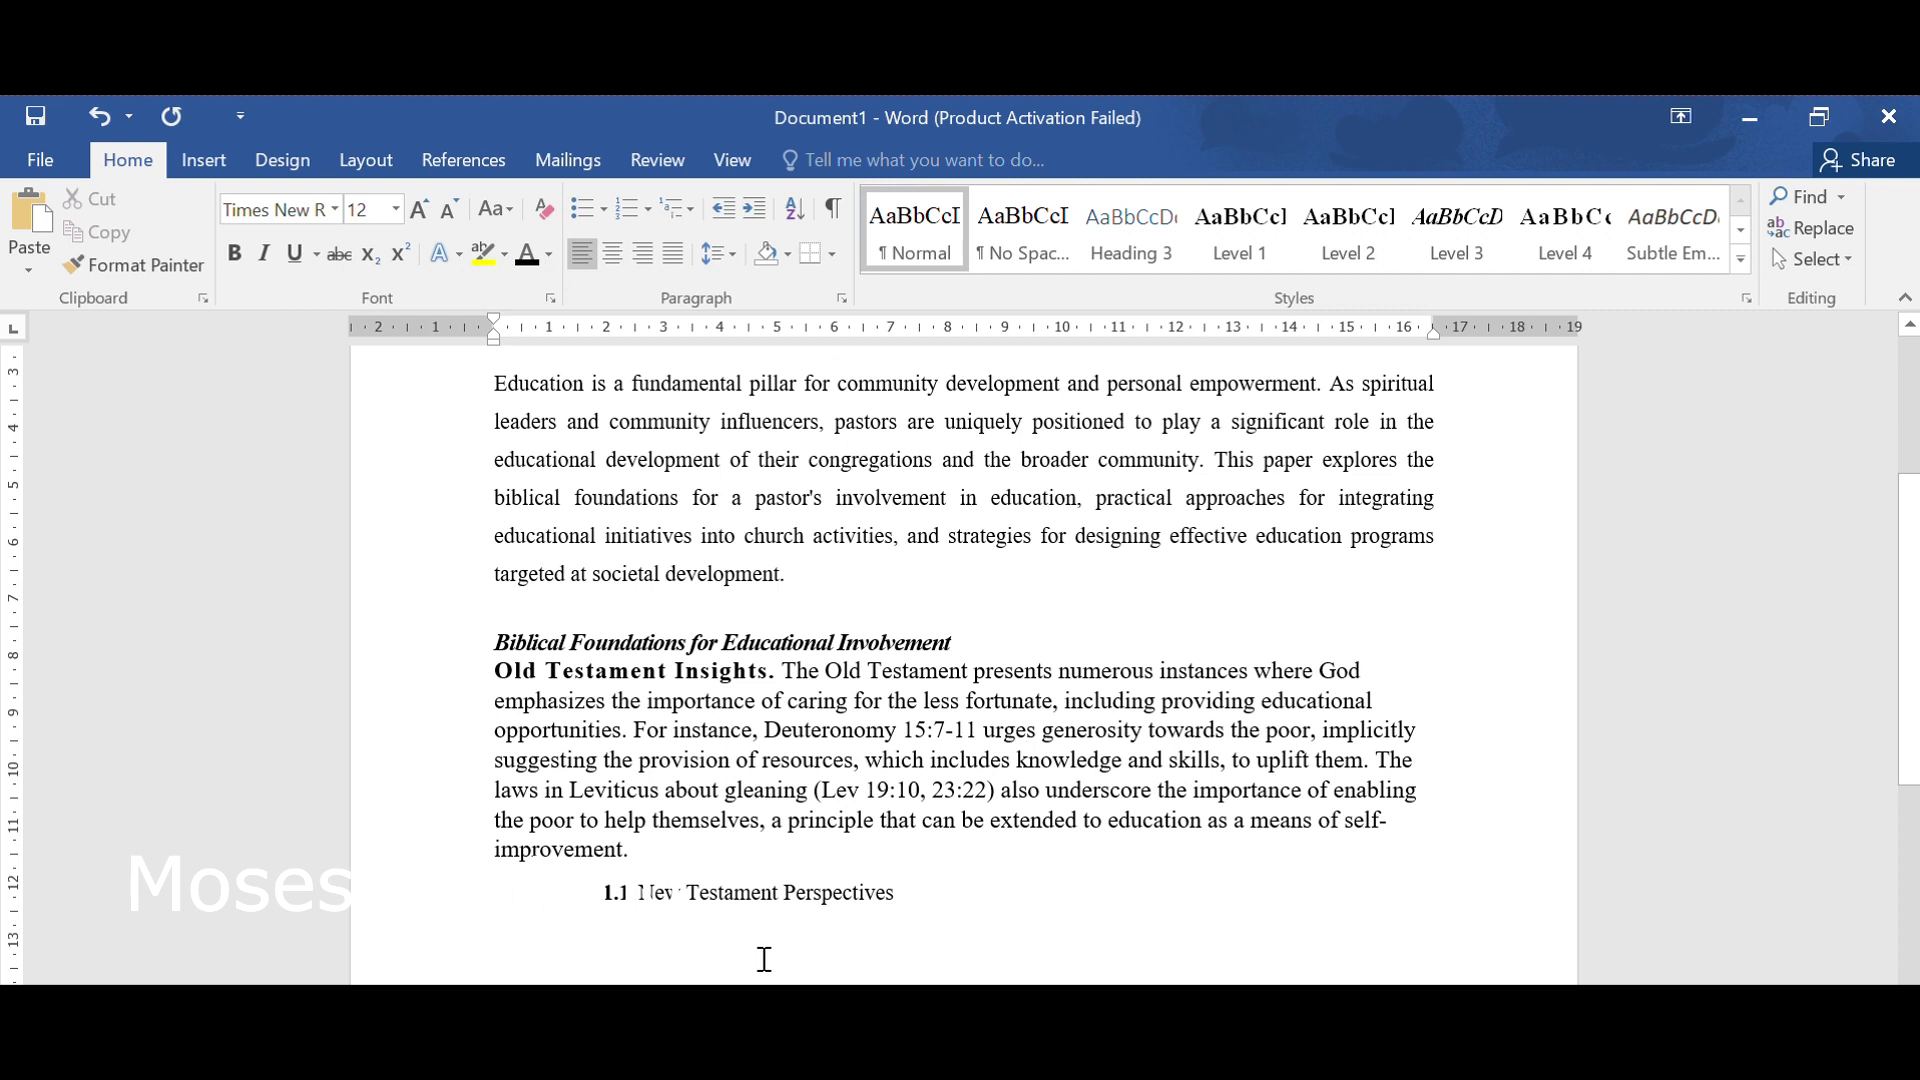
click(644, 900)
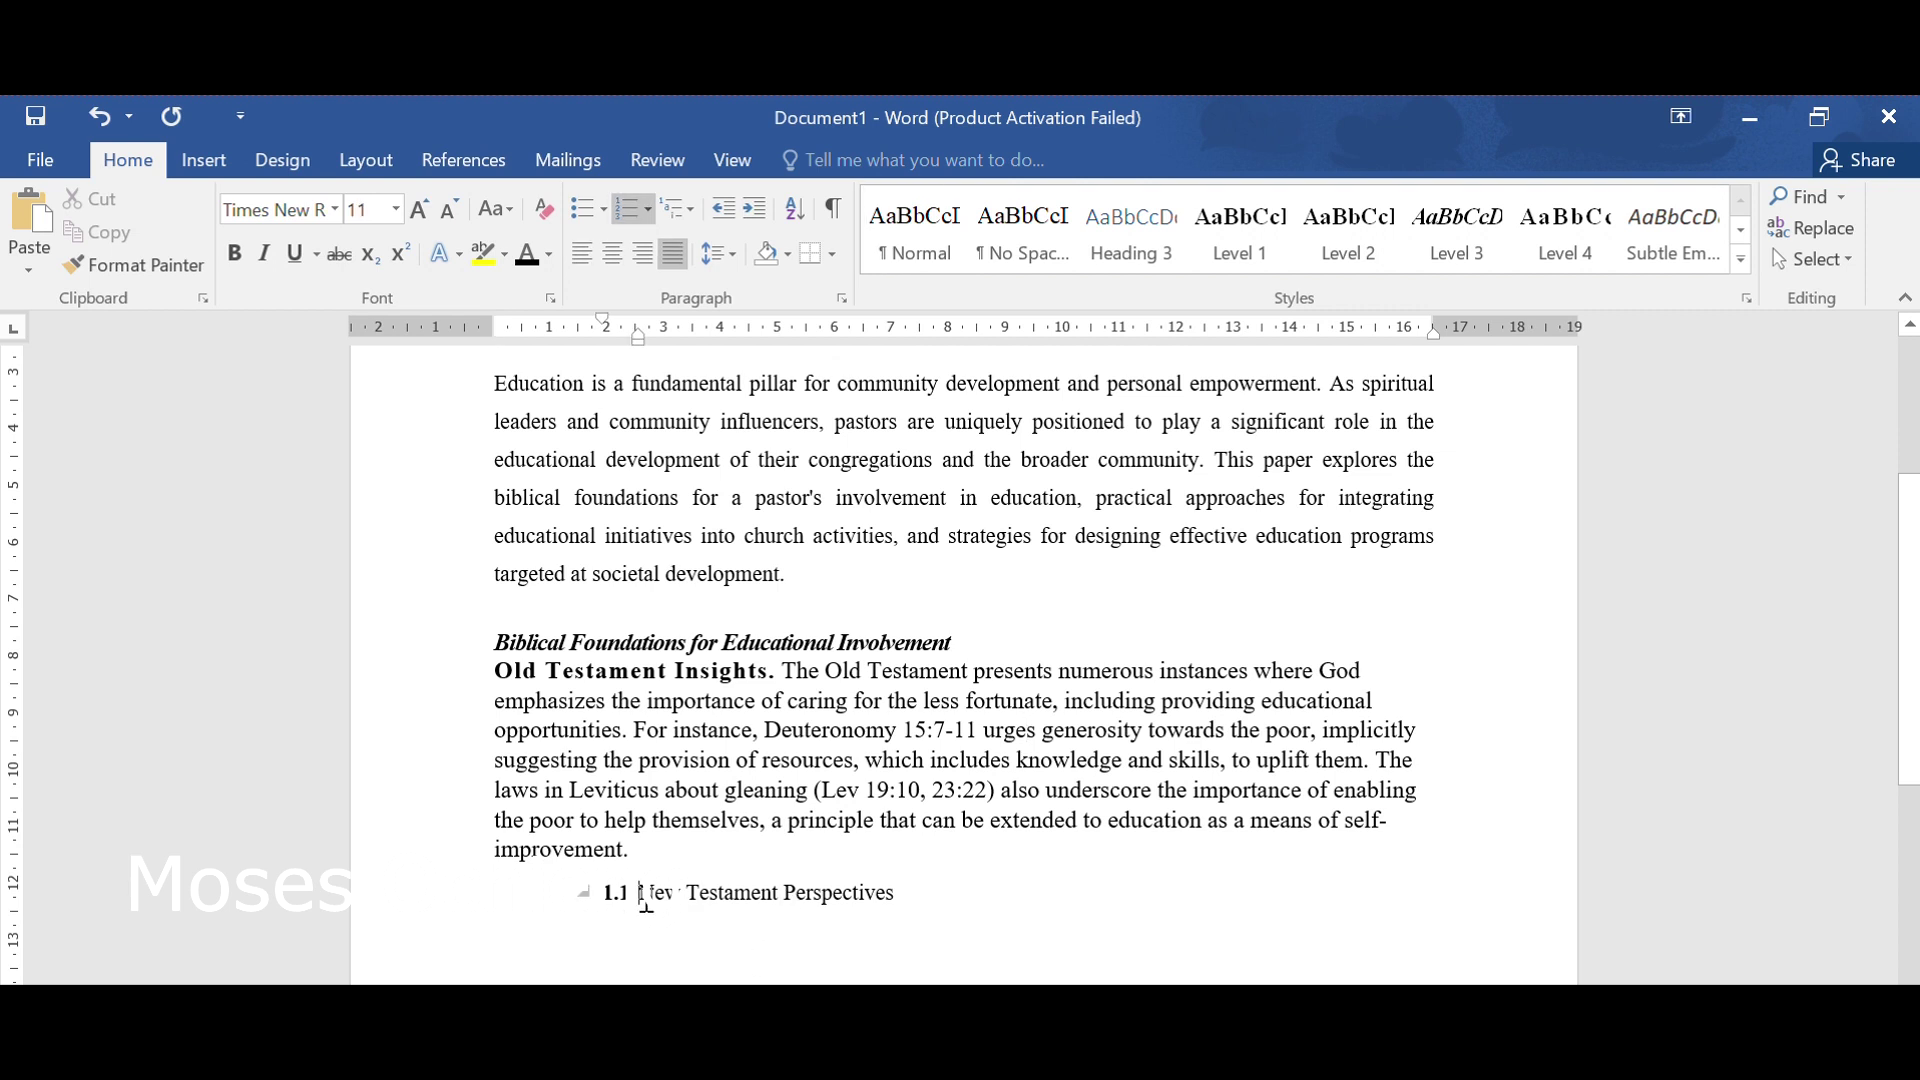
key(BackSpace)
key(BackSpace)
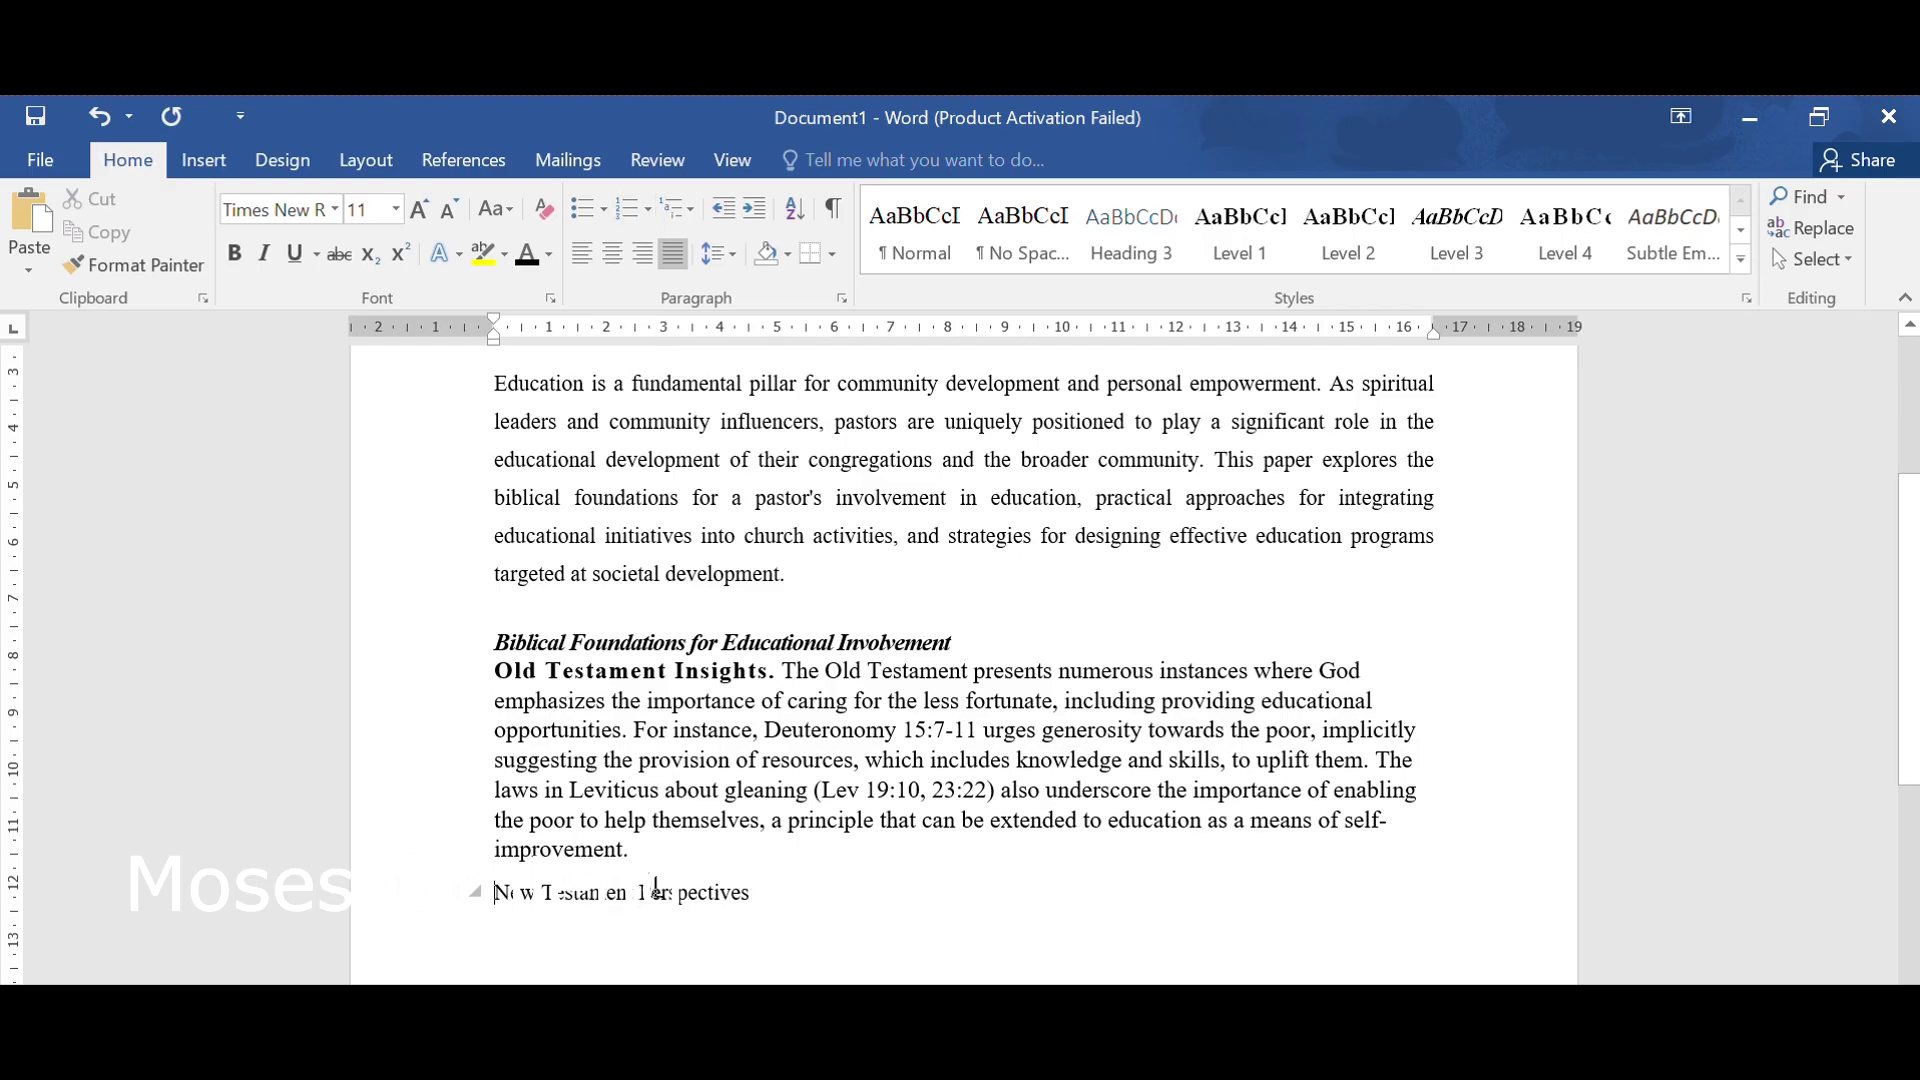
Justify the "Old Testament Insights" paragraph.
scroll(797, 767, up, 1)
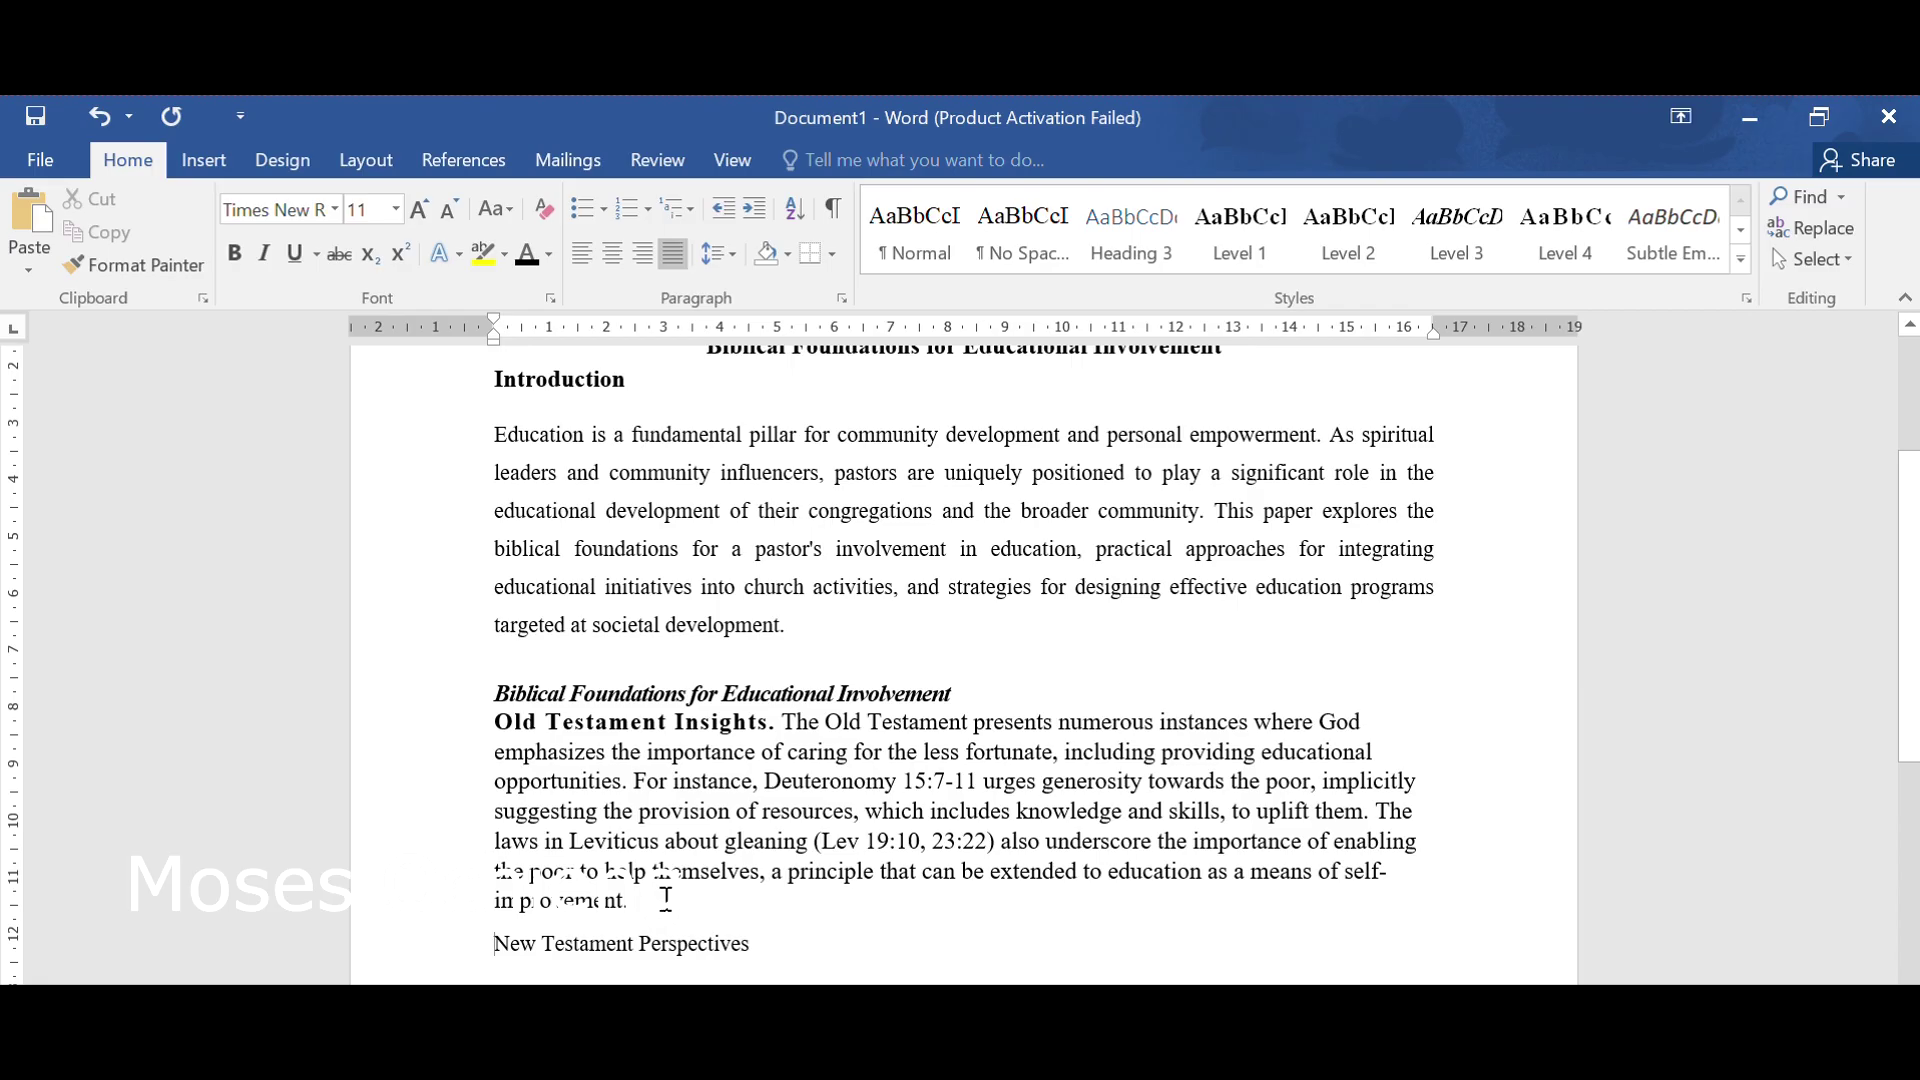
drag(666, 898, 510, 731)
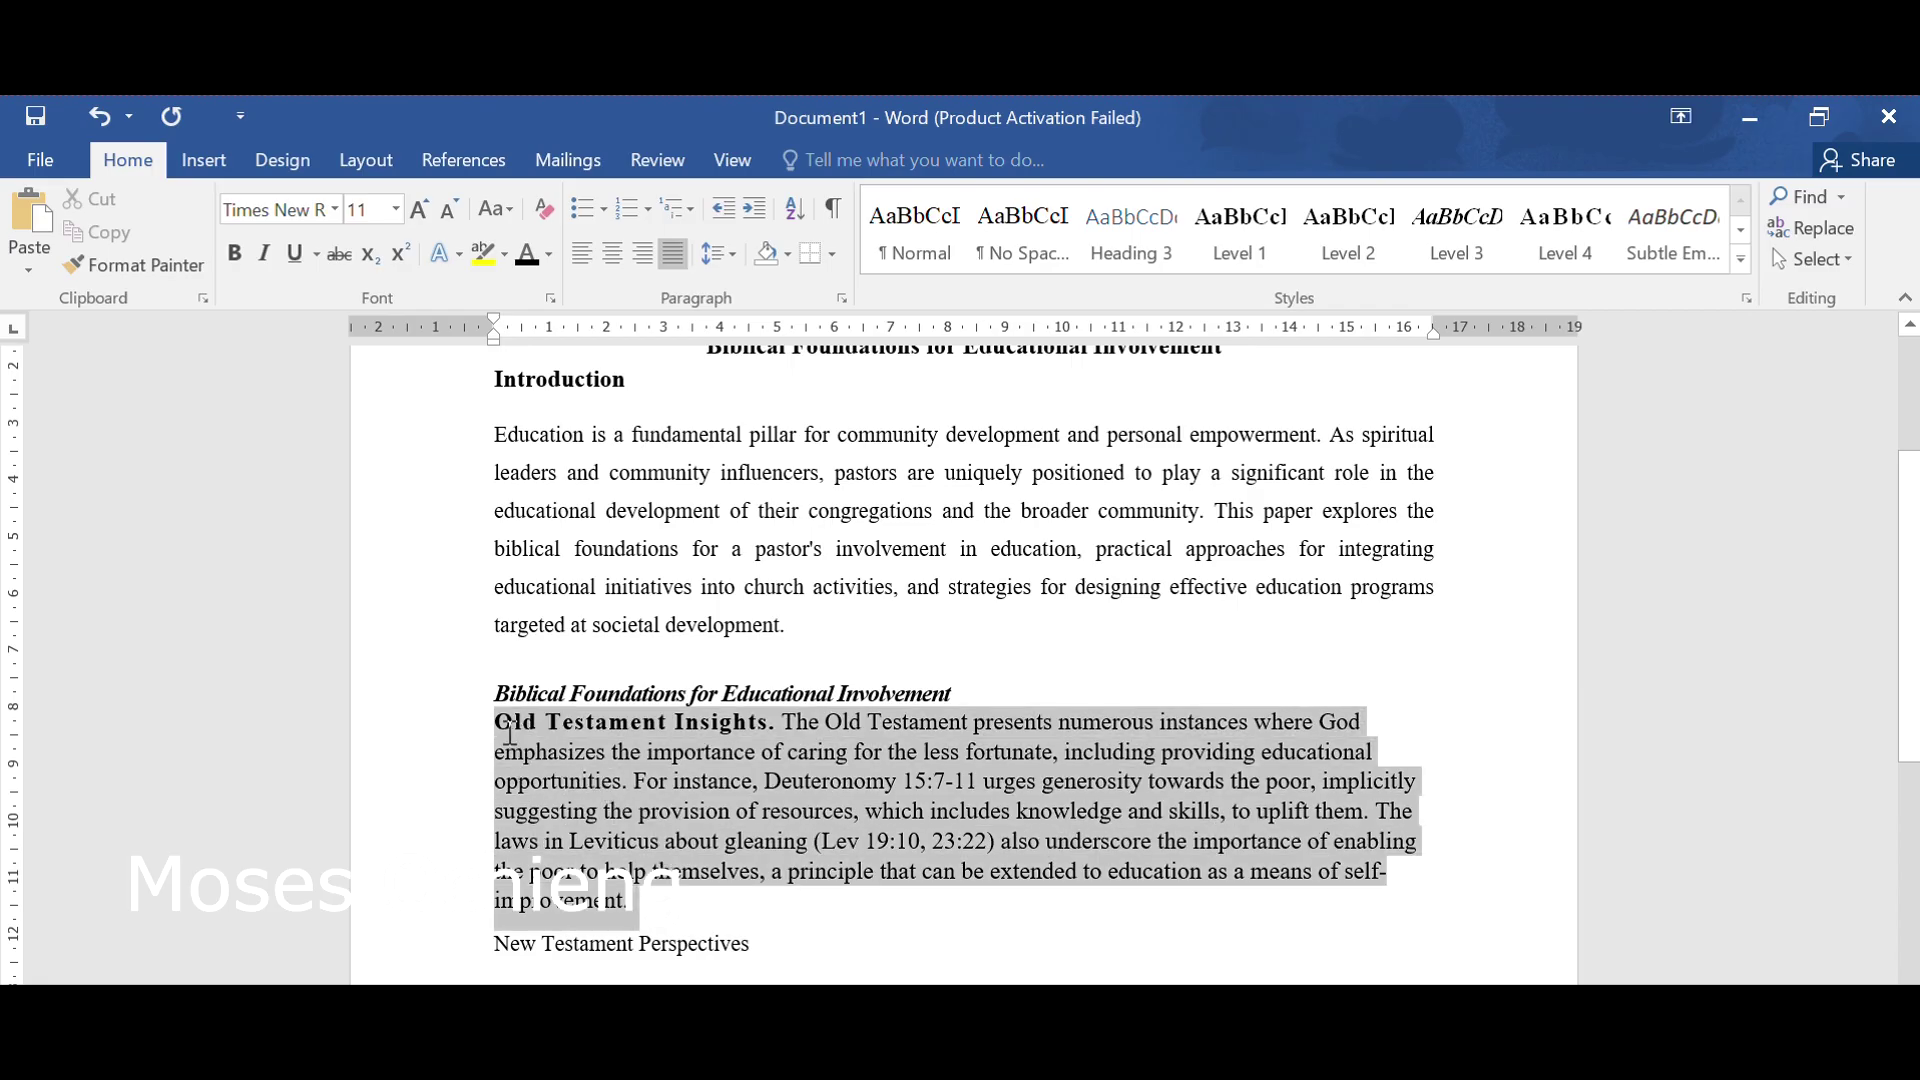
click(676, 255)
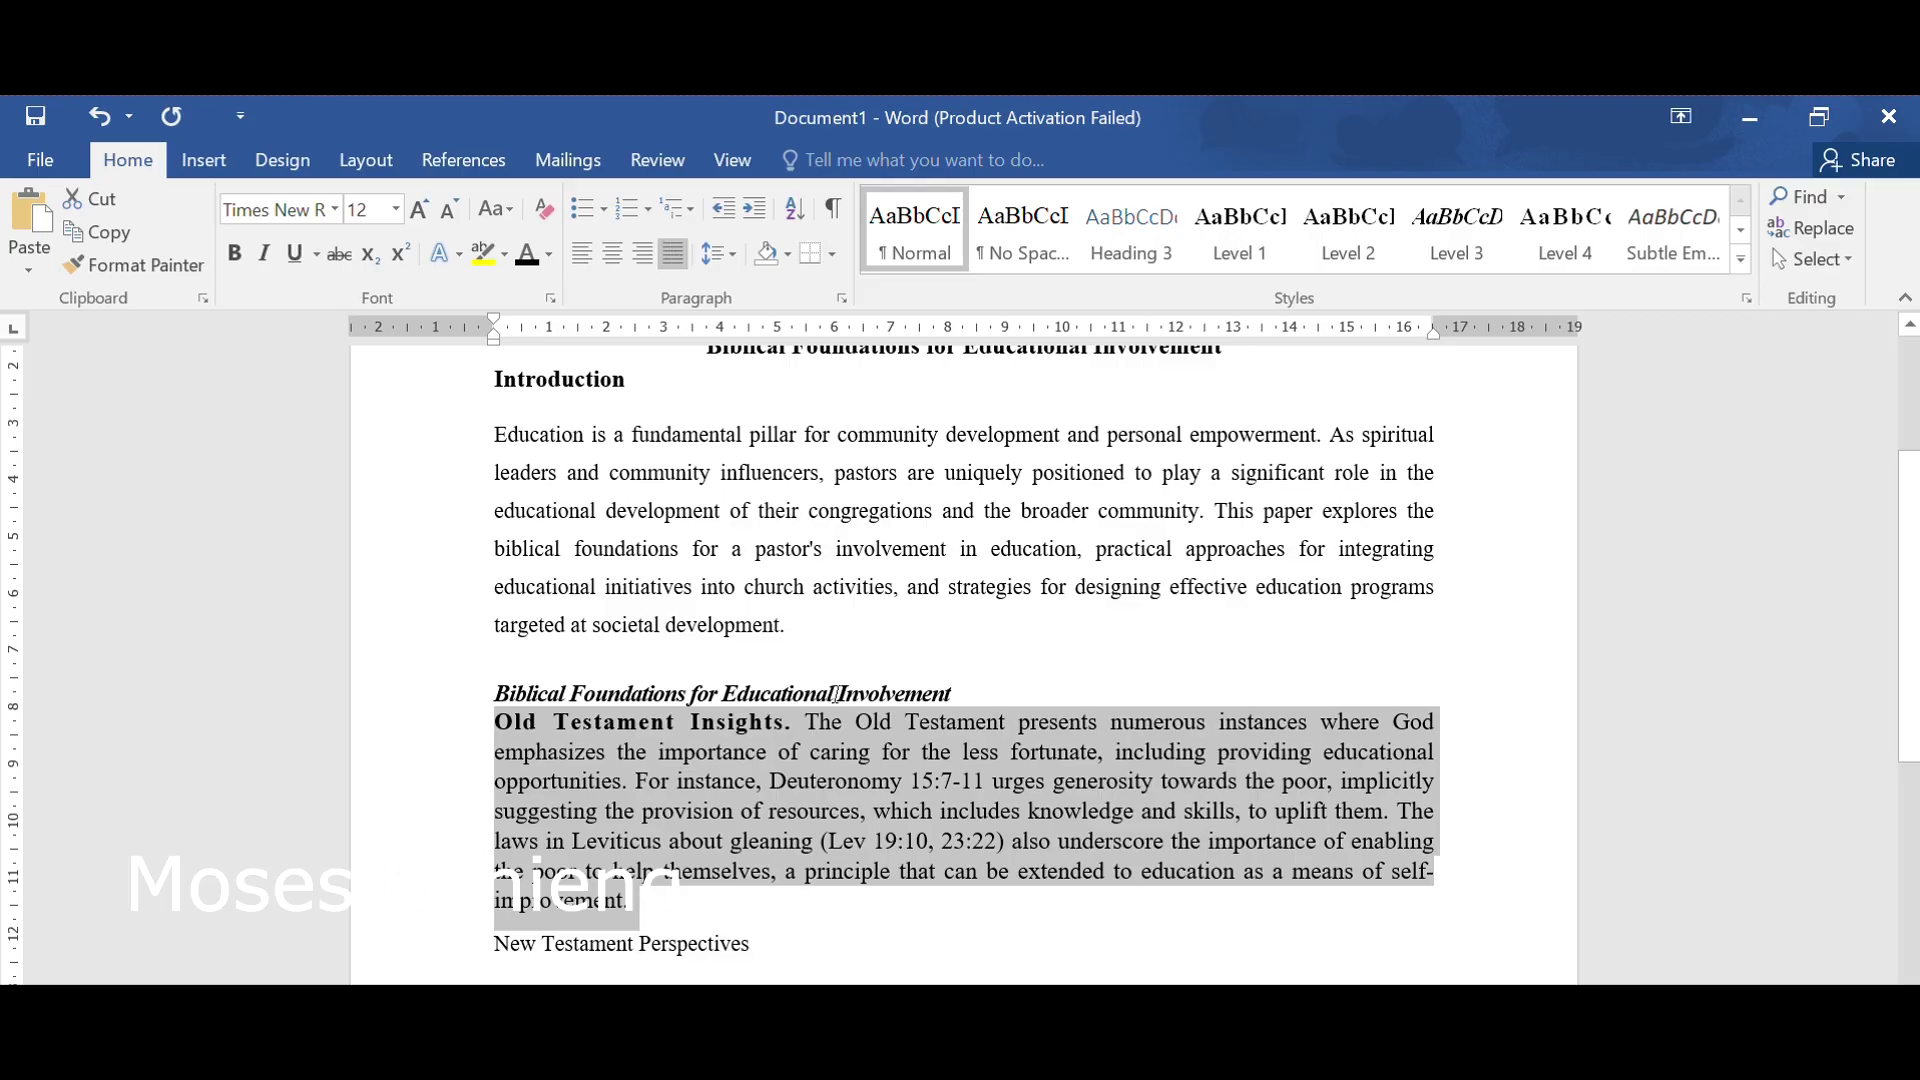
click(882, 812)
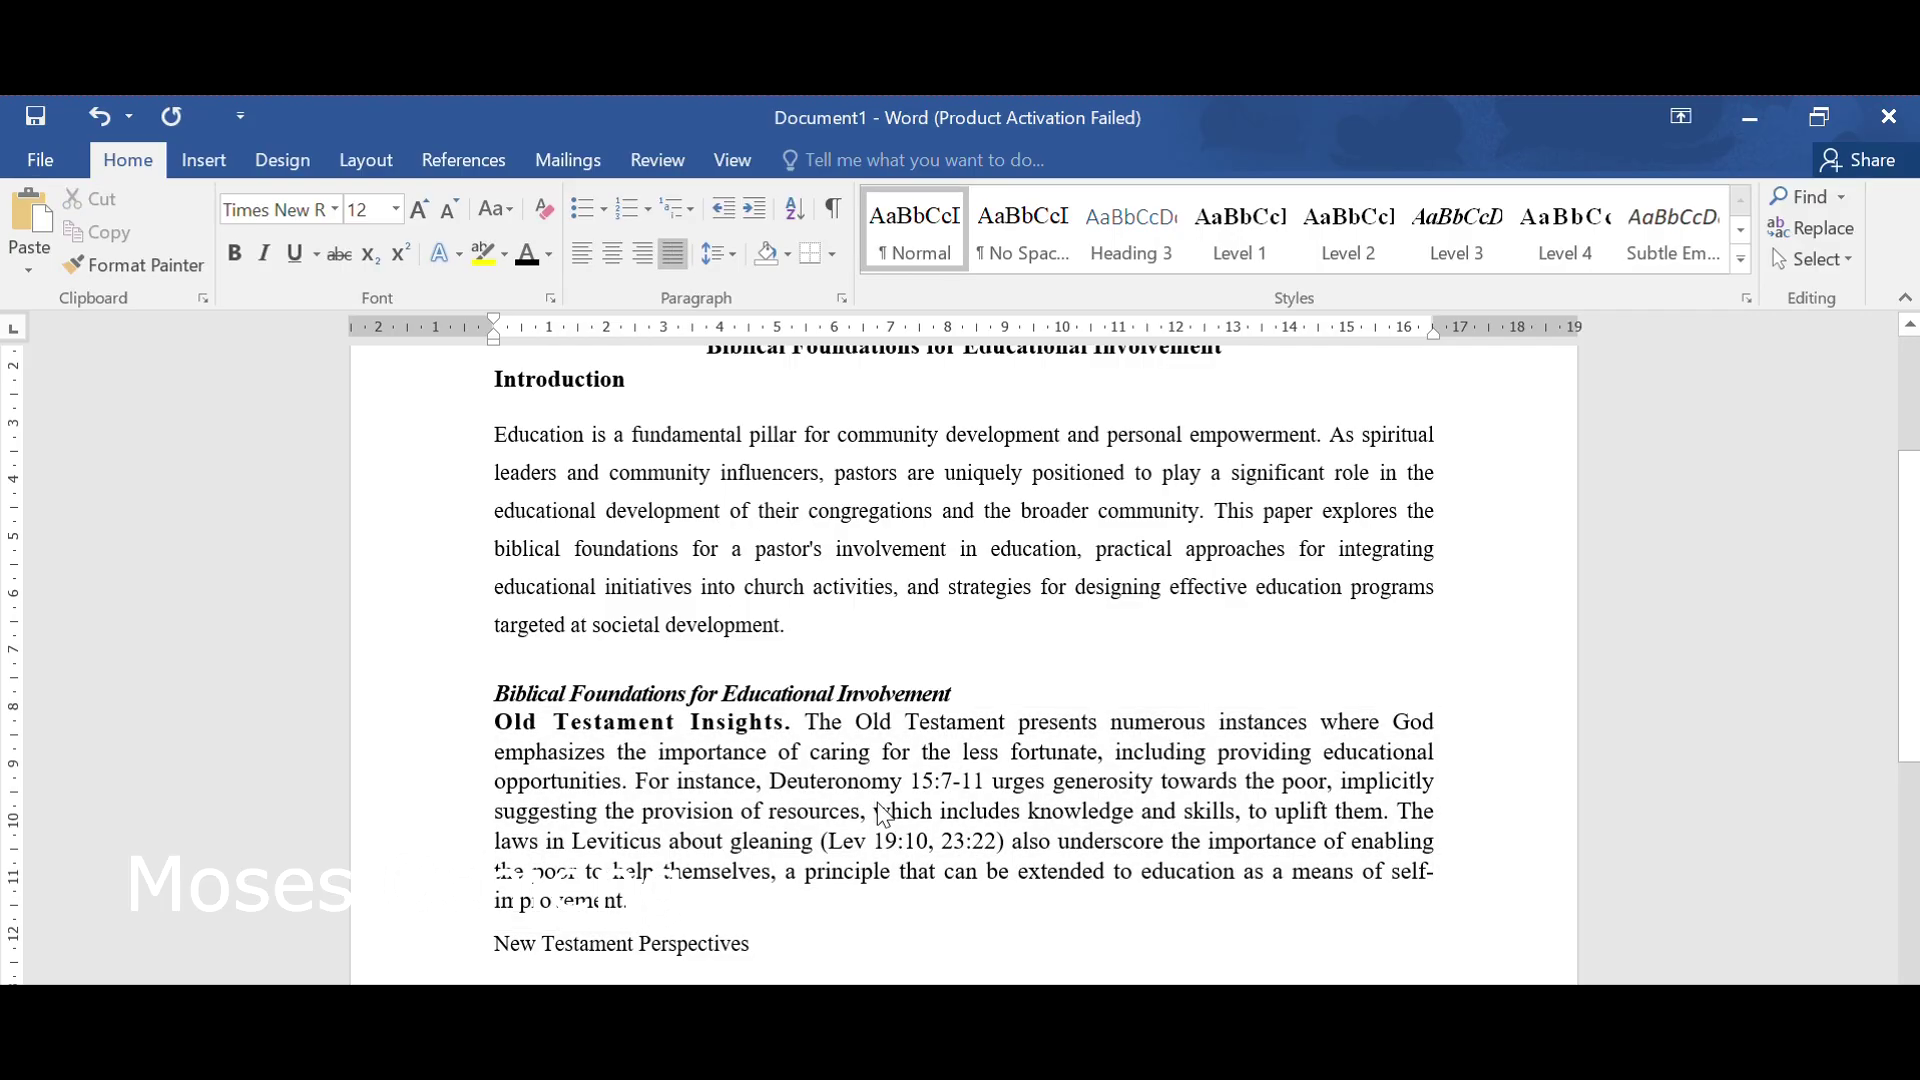
Set the line spacing of the "Old Testament Insights" paragraph to 1.15.
click(506, 721)
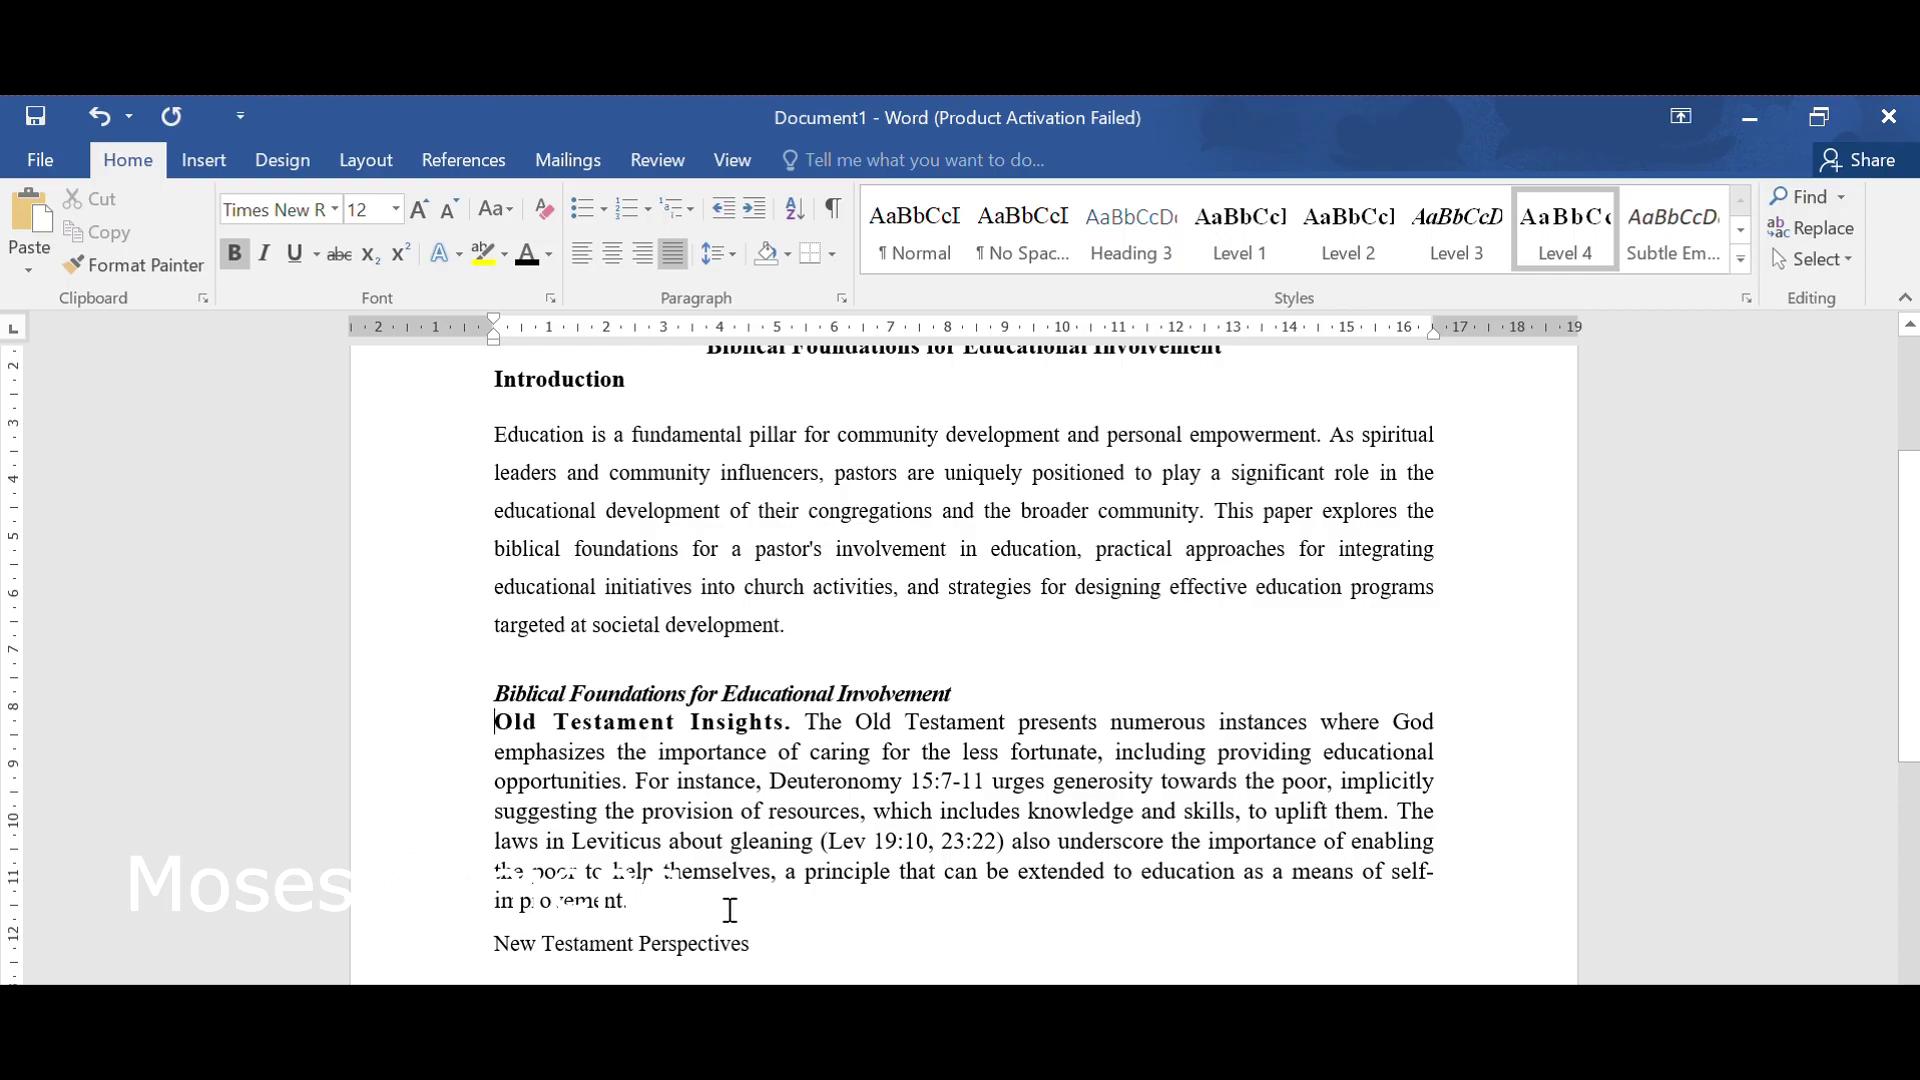
triple_click(660, 872)
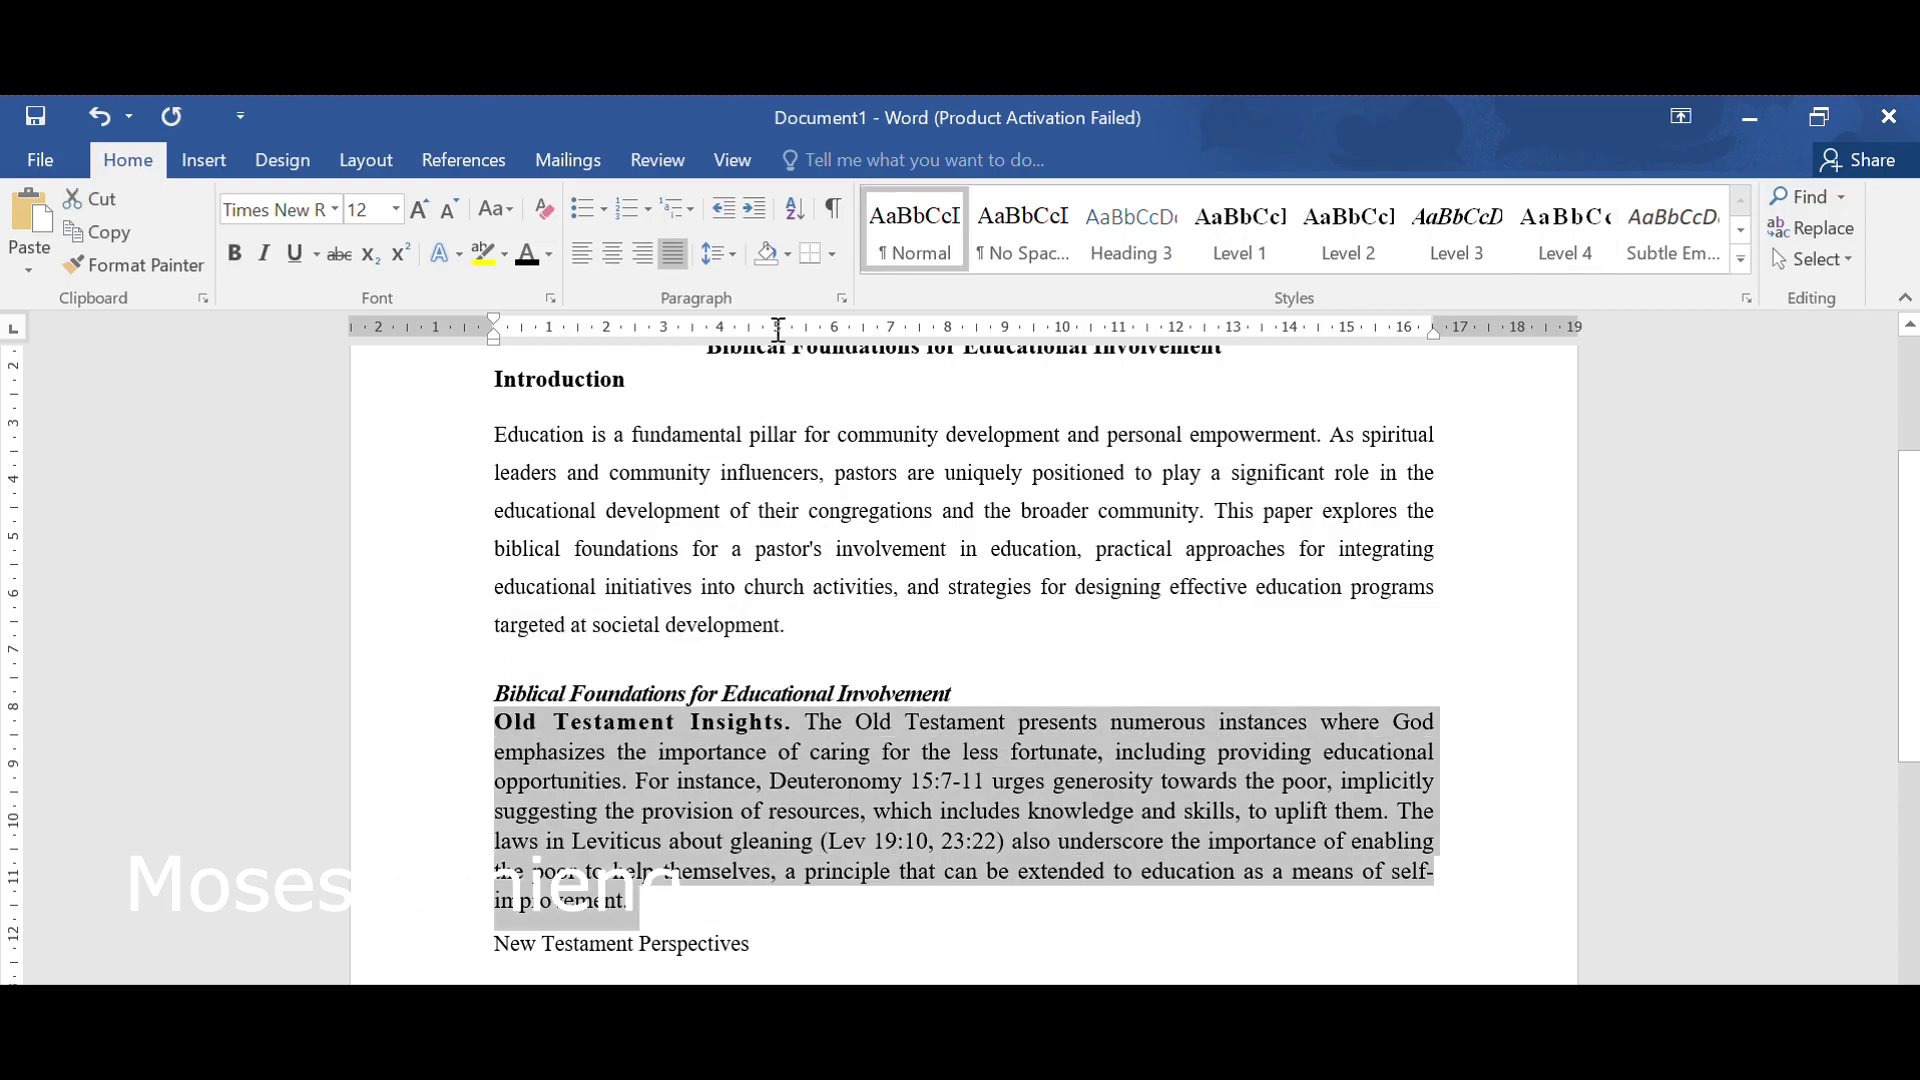
click(734, 253)
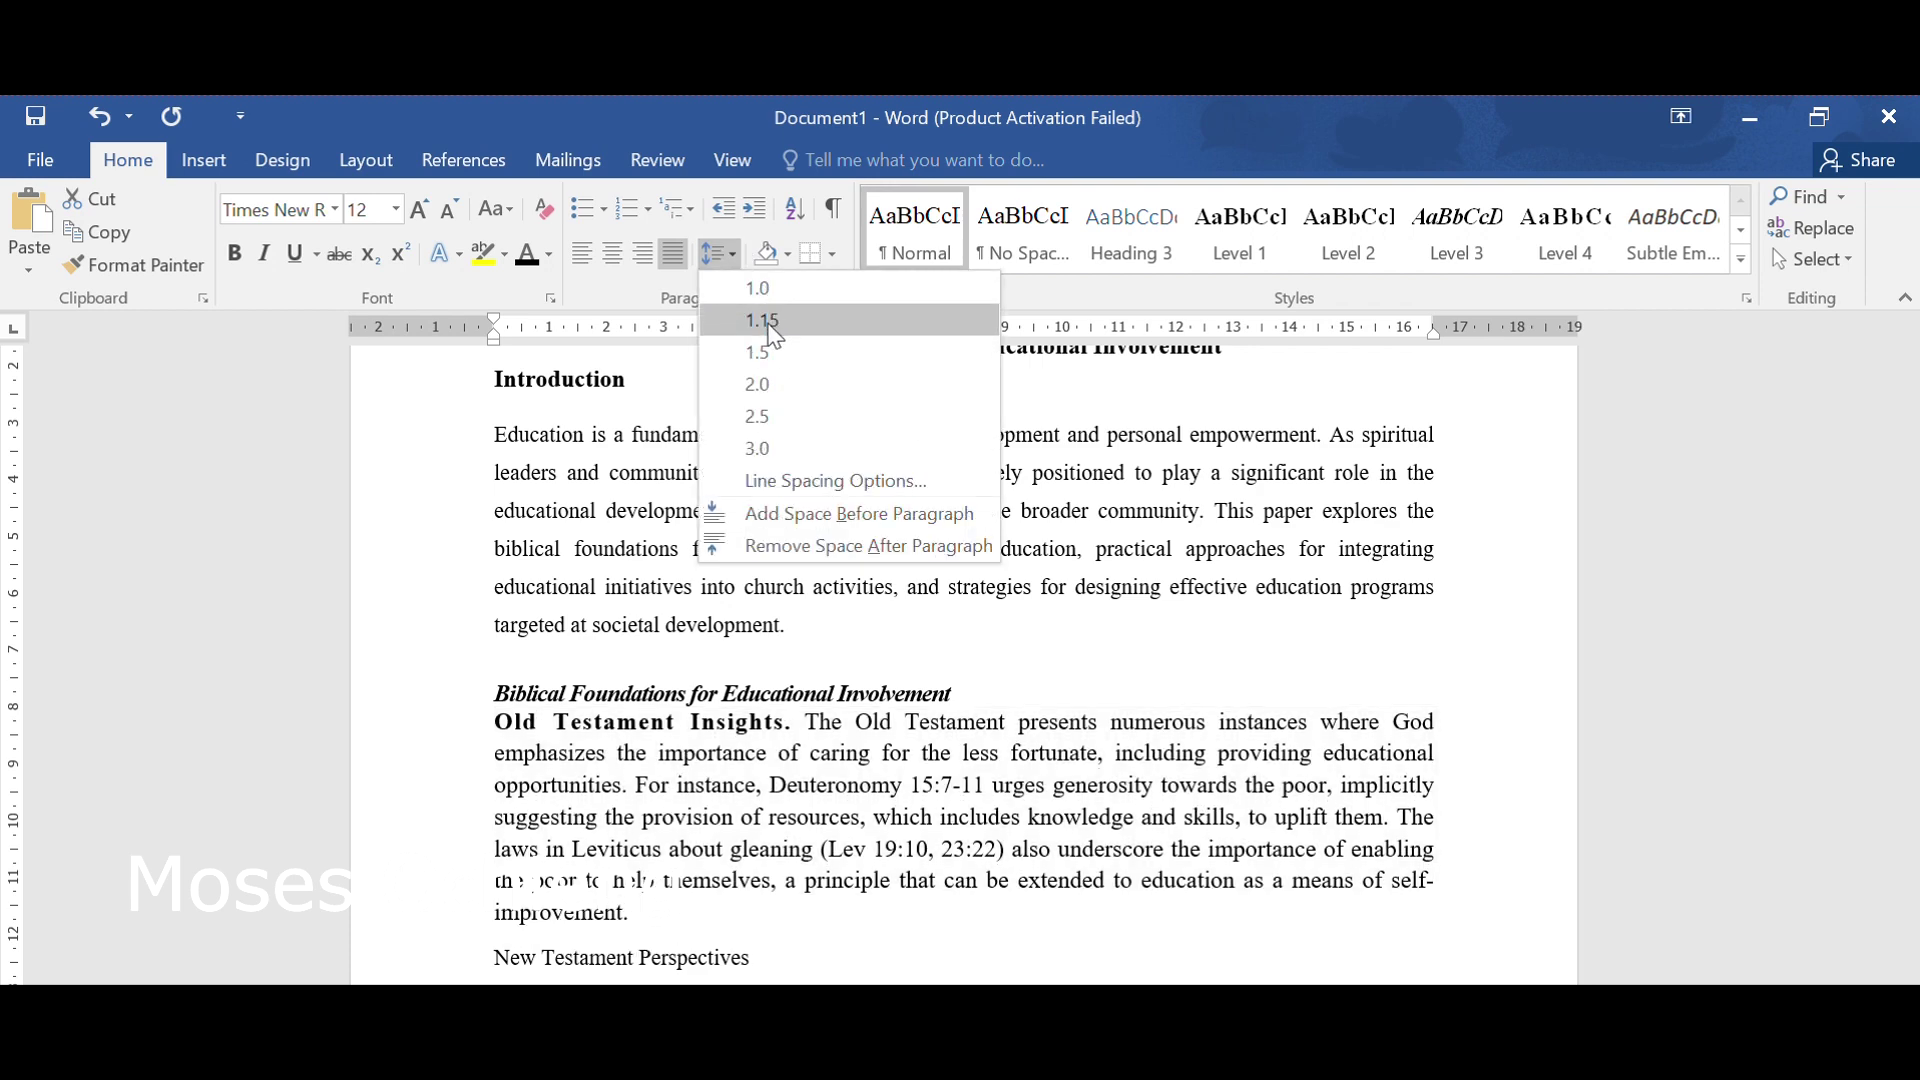
click(770, 322)
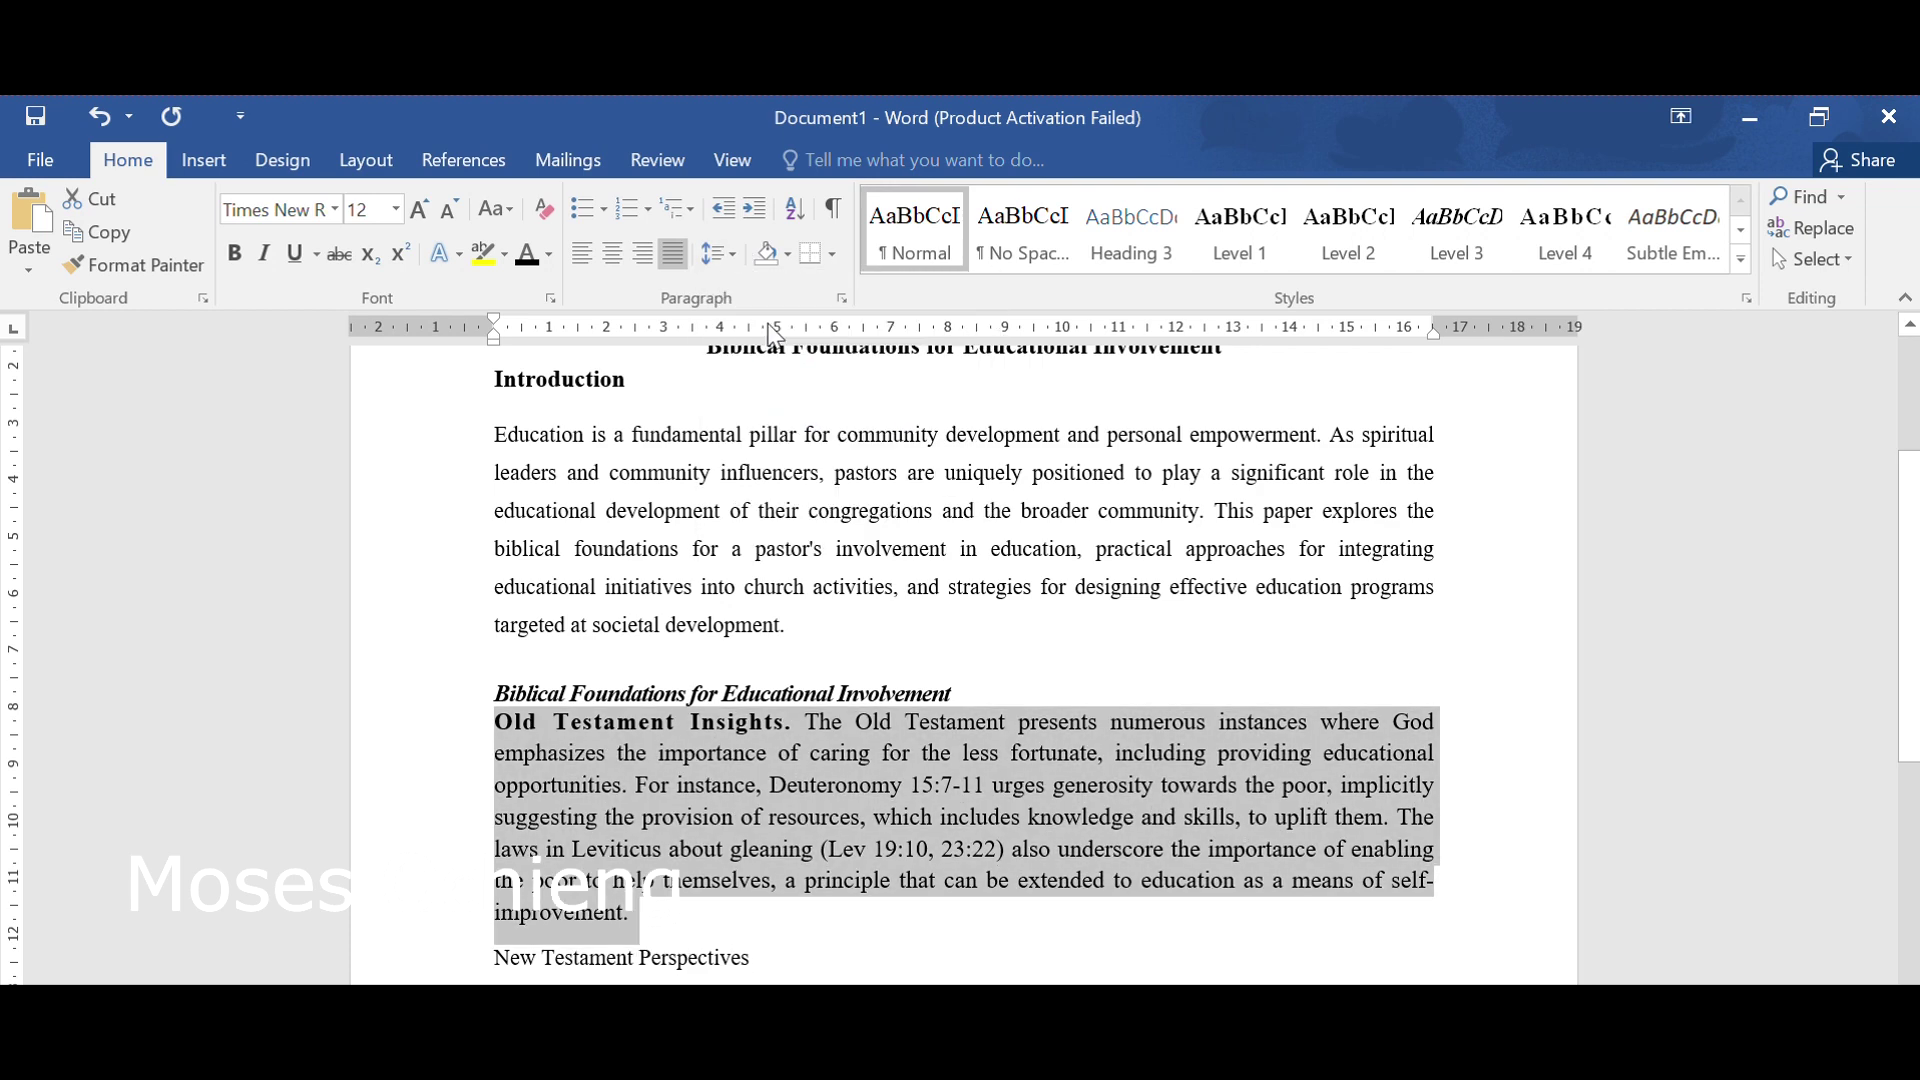
click(1011, 816)
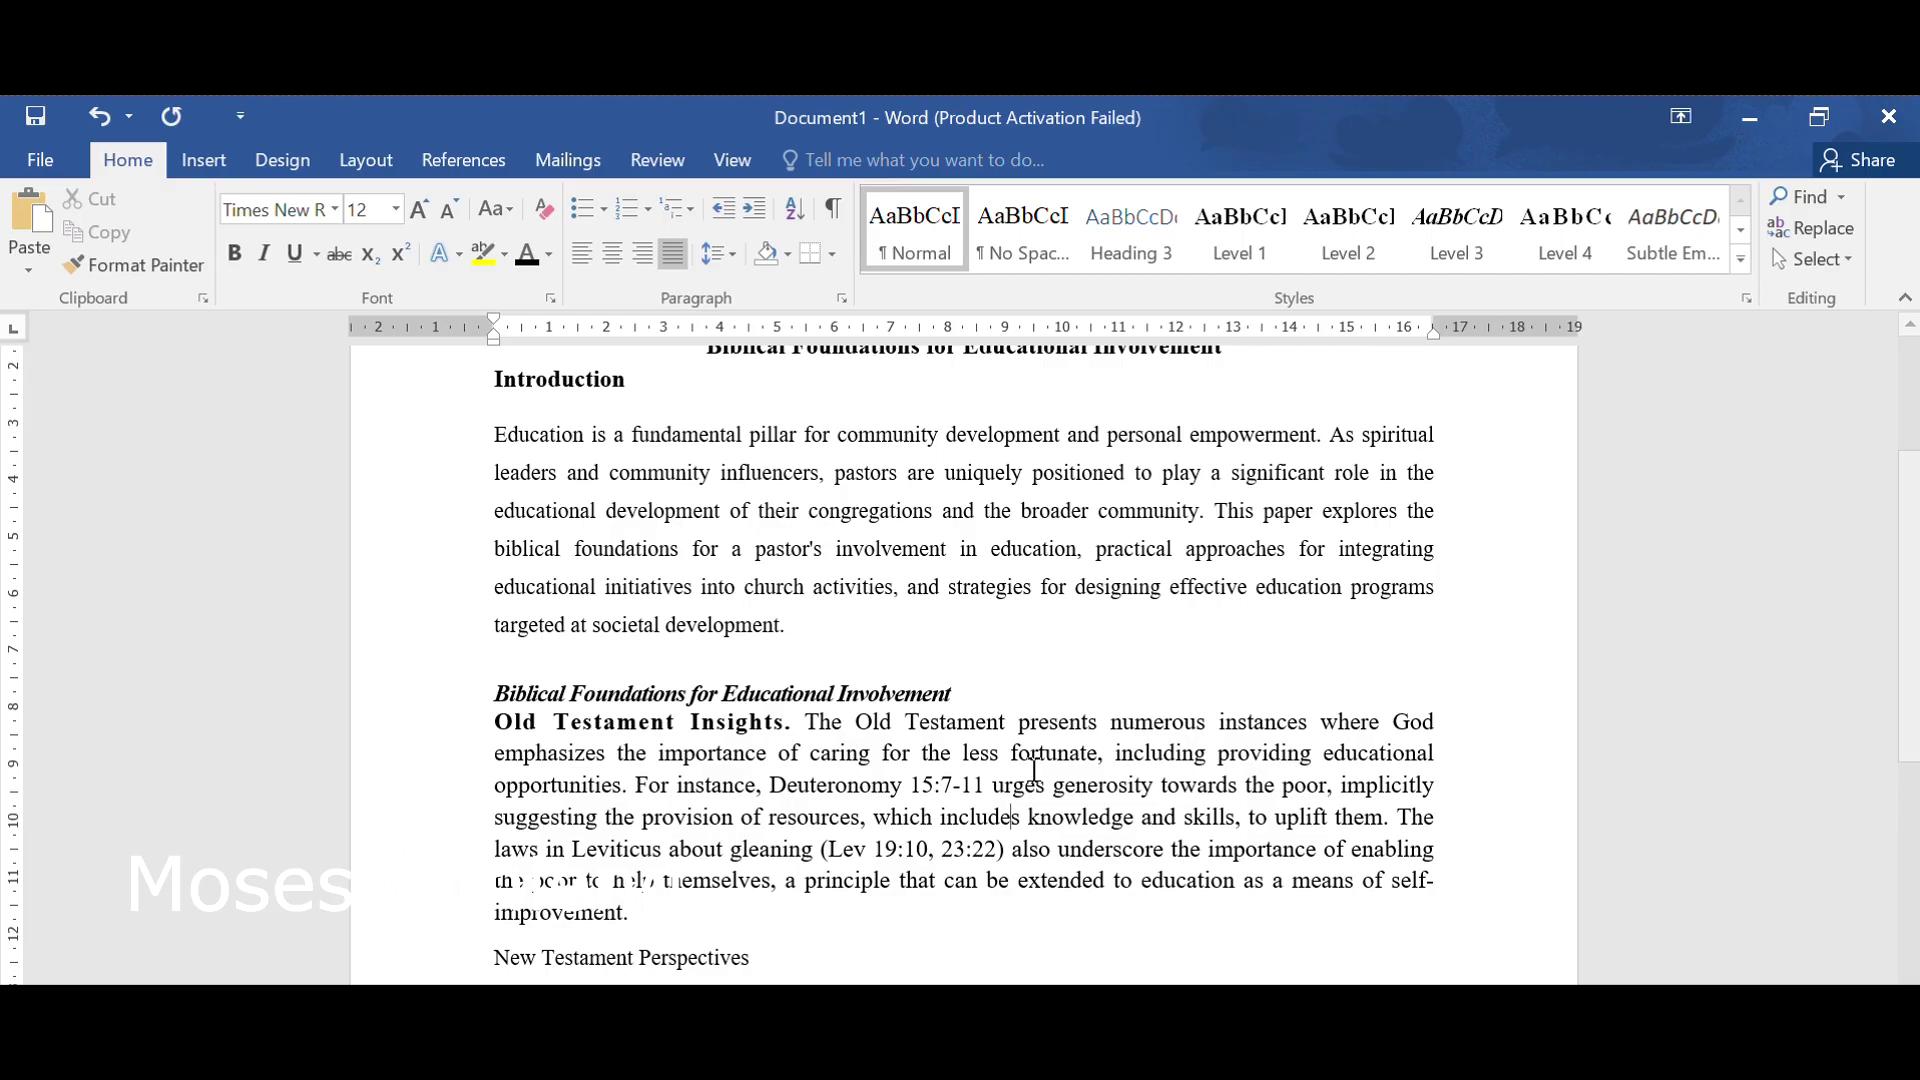
Add the comment "Kindly increase spaces" to the text from "Testament Insights." through the end of that paragraph.
right_click(1035, 775)
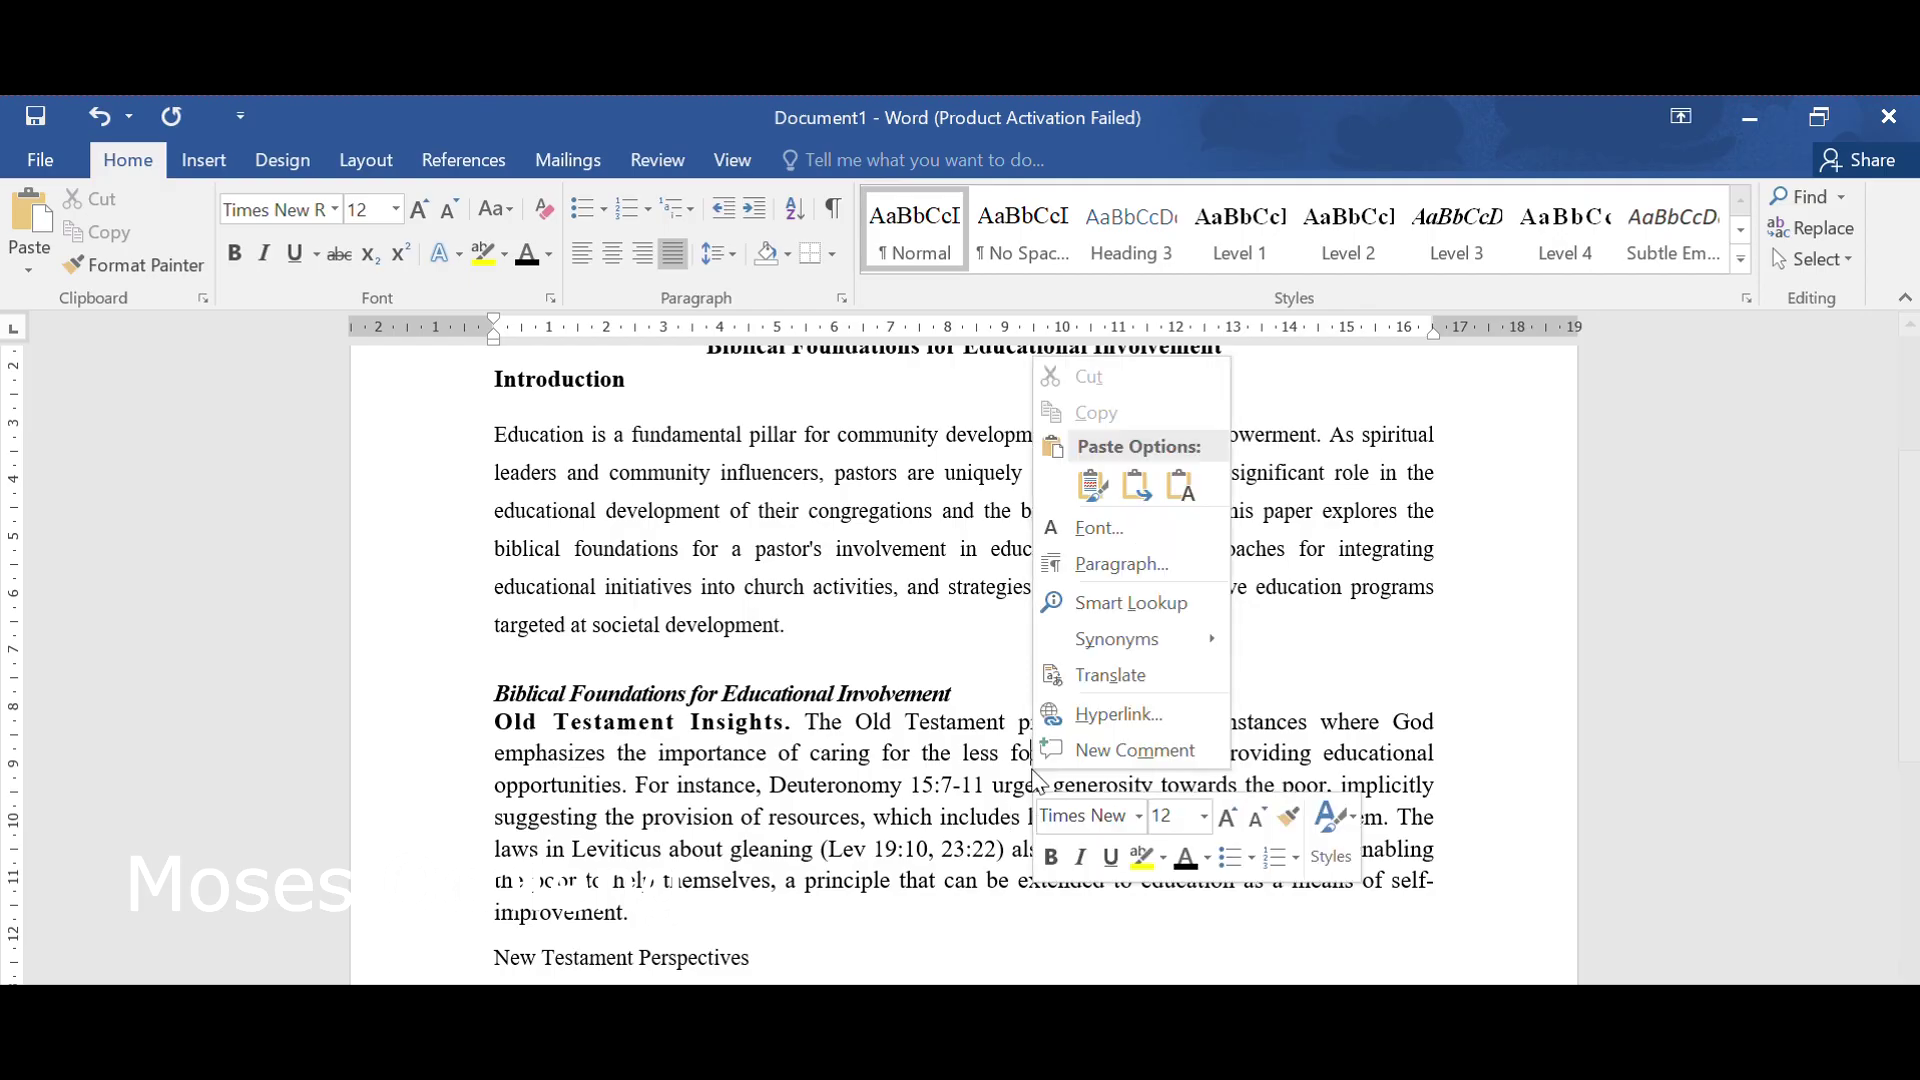
click(715, 897)
shift+click(655, 727)
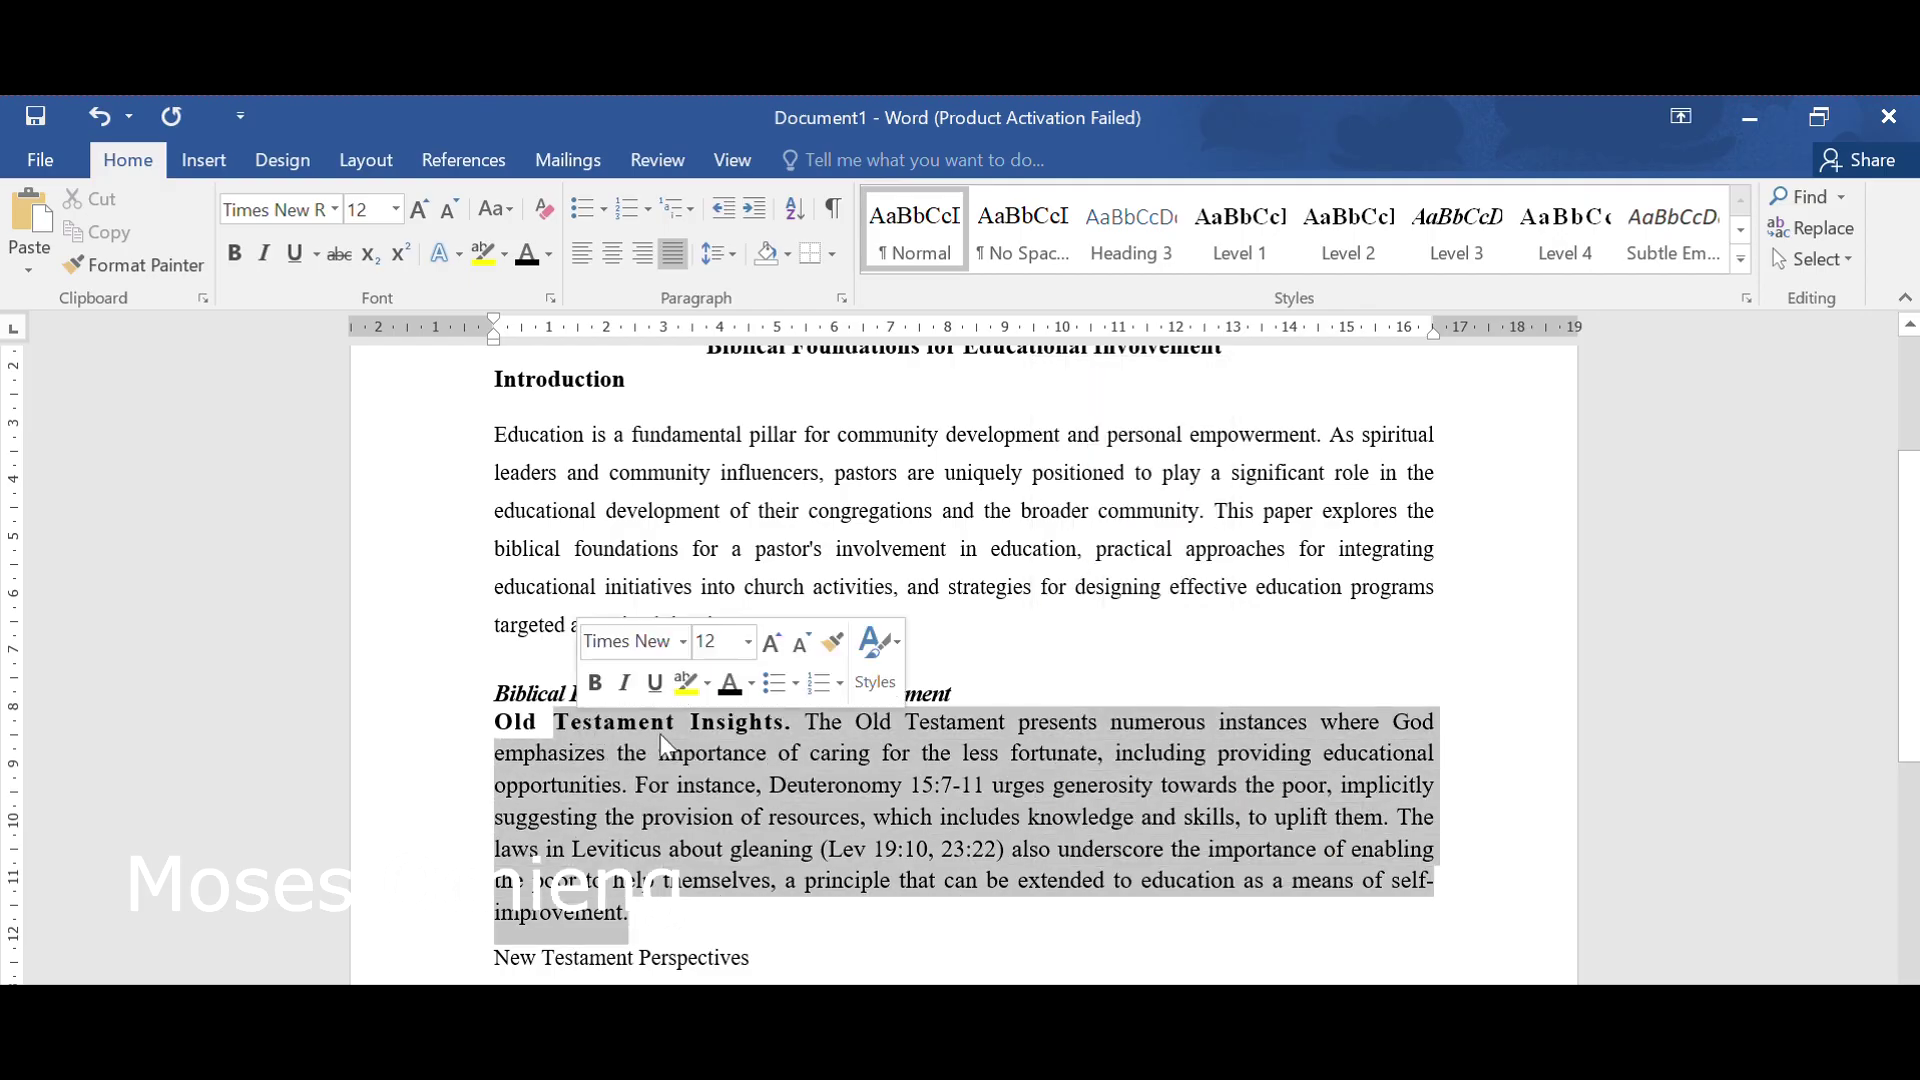
right_click(1009, 803)
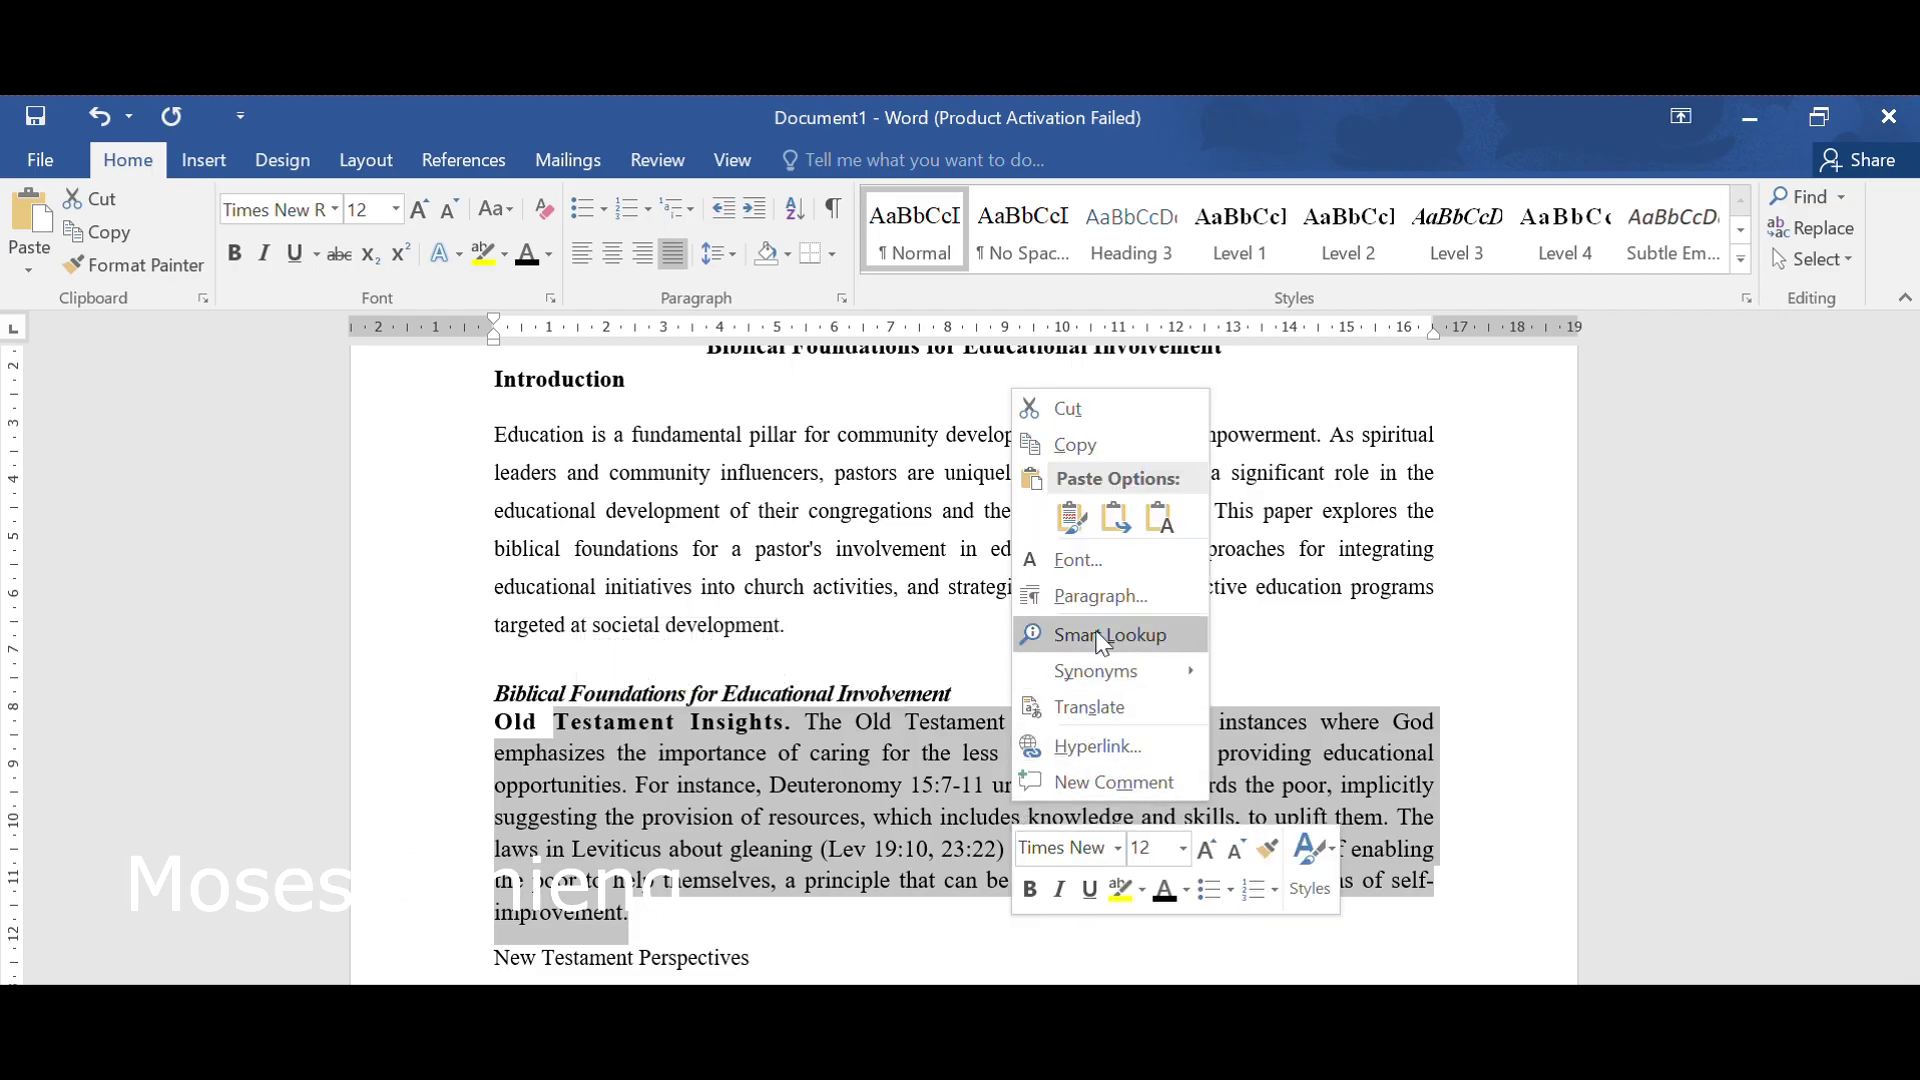
click(1088, 781)
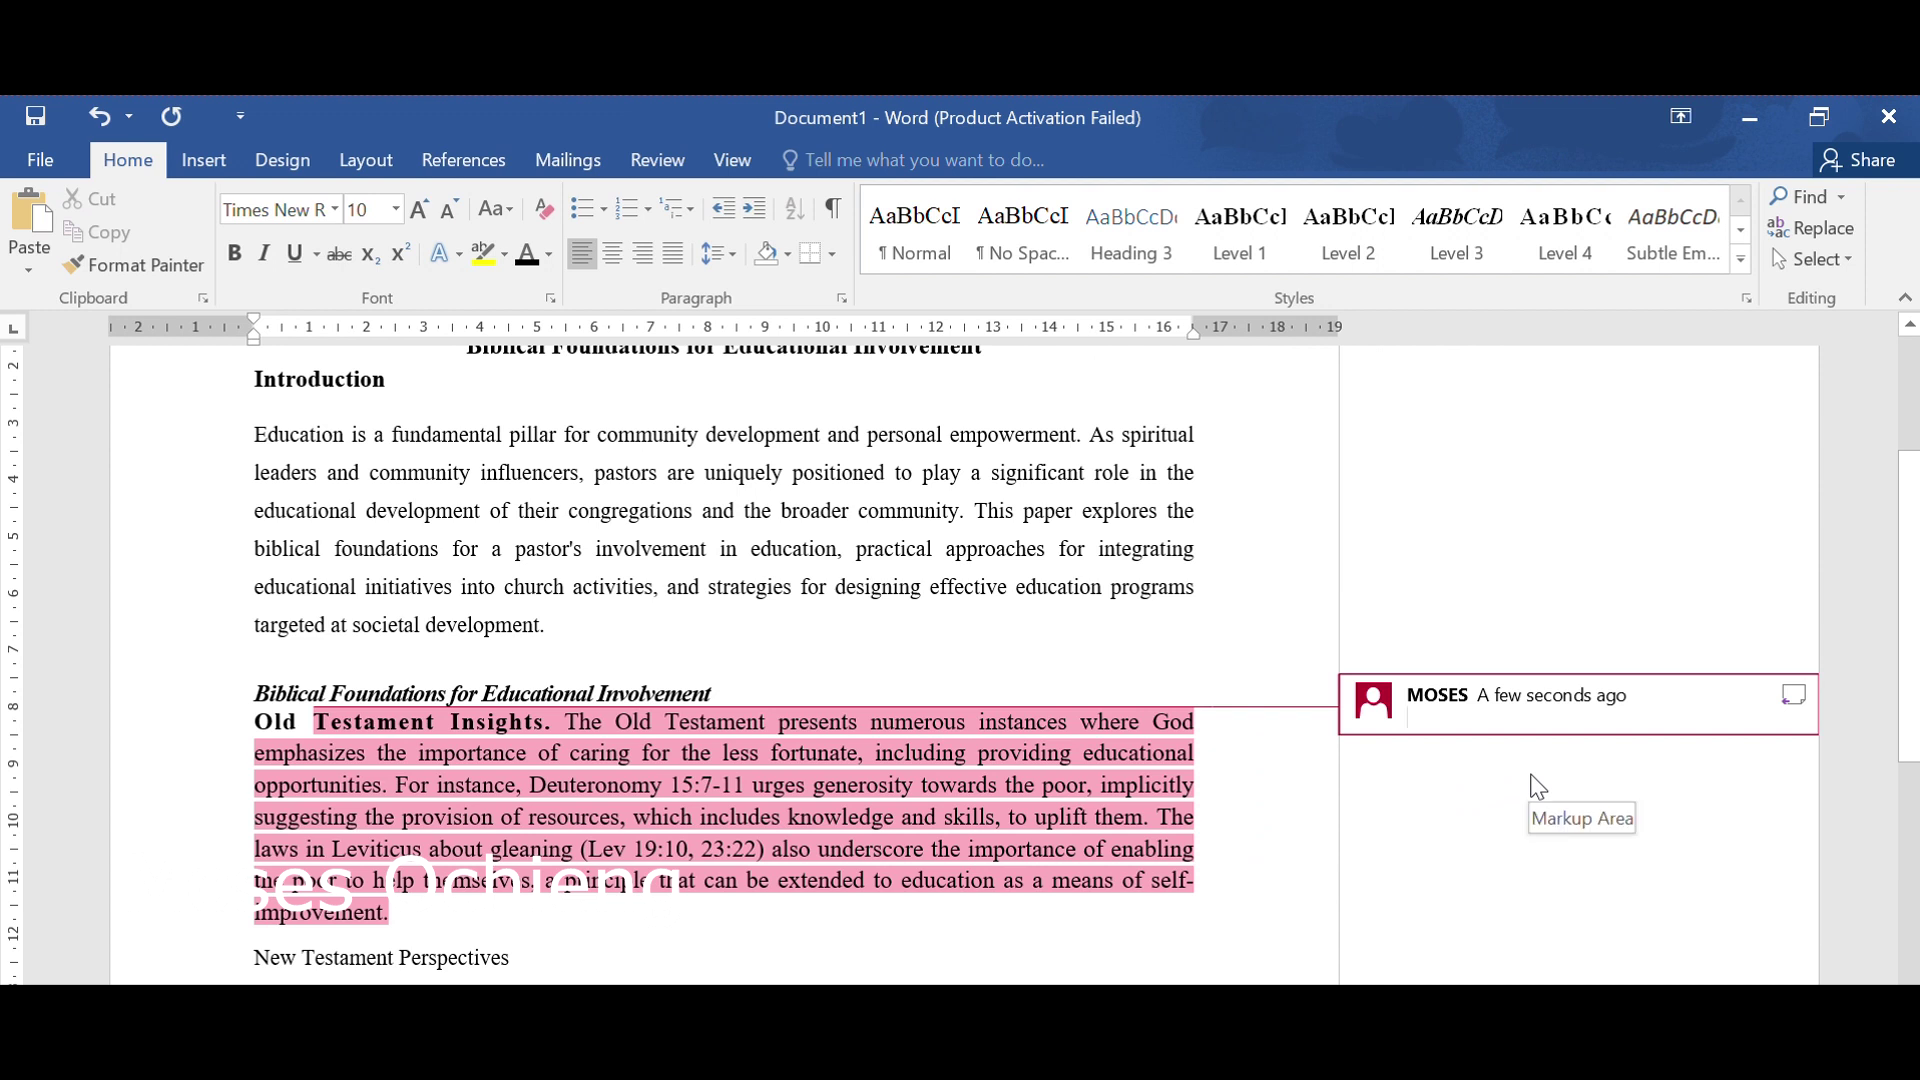
text(Kindly )
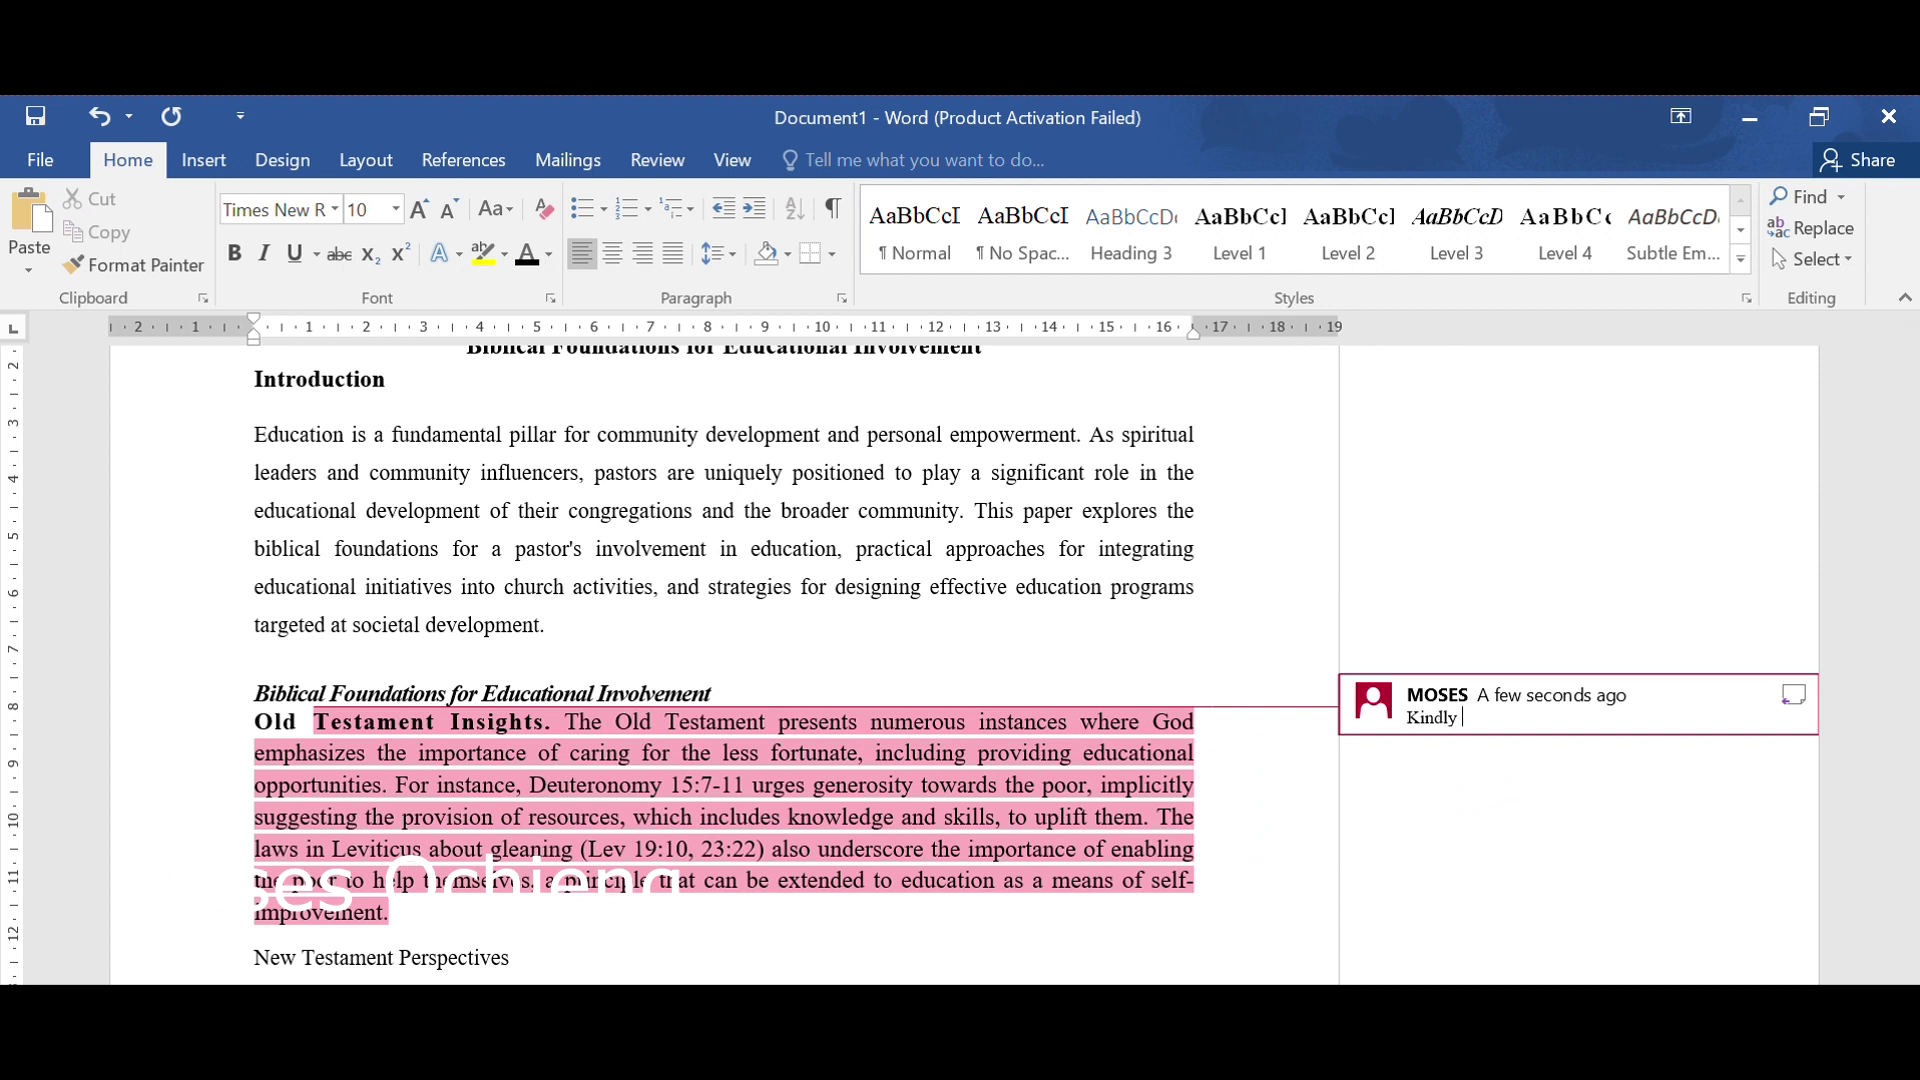
text(increase spaces)
click(1292, 833)
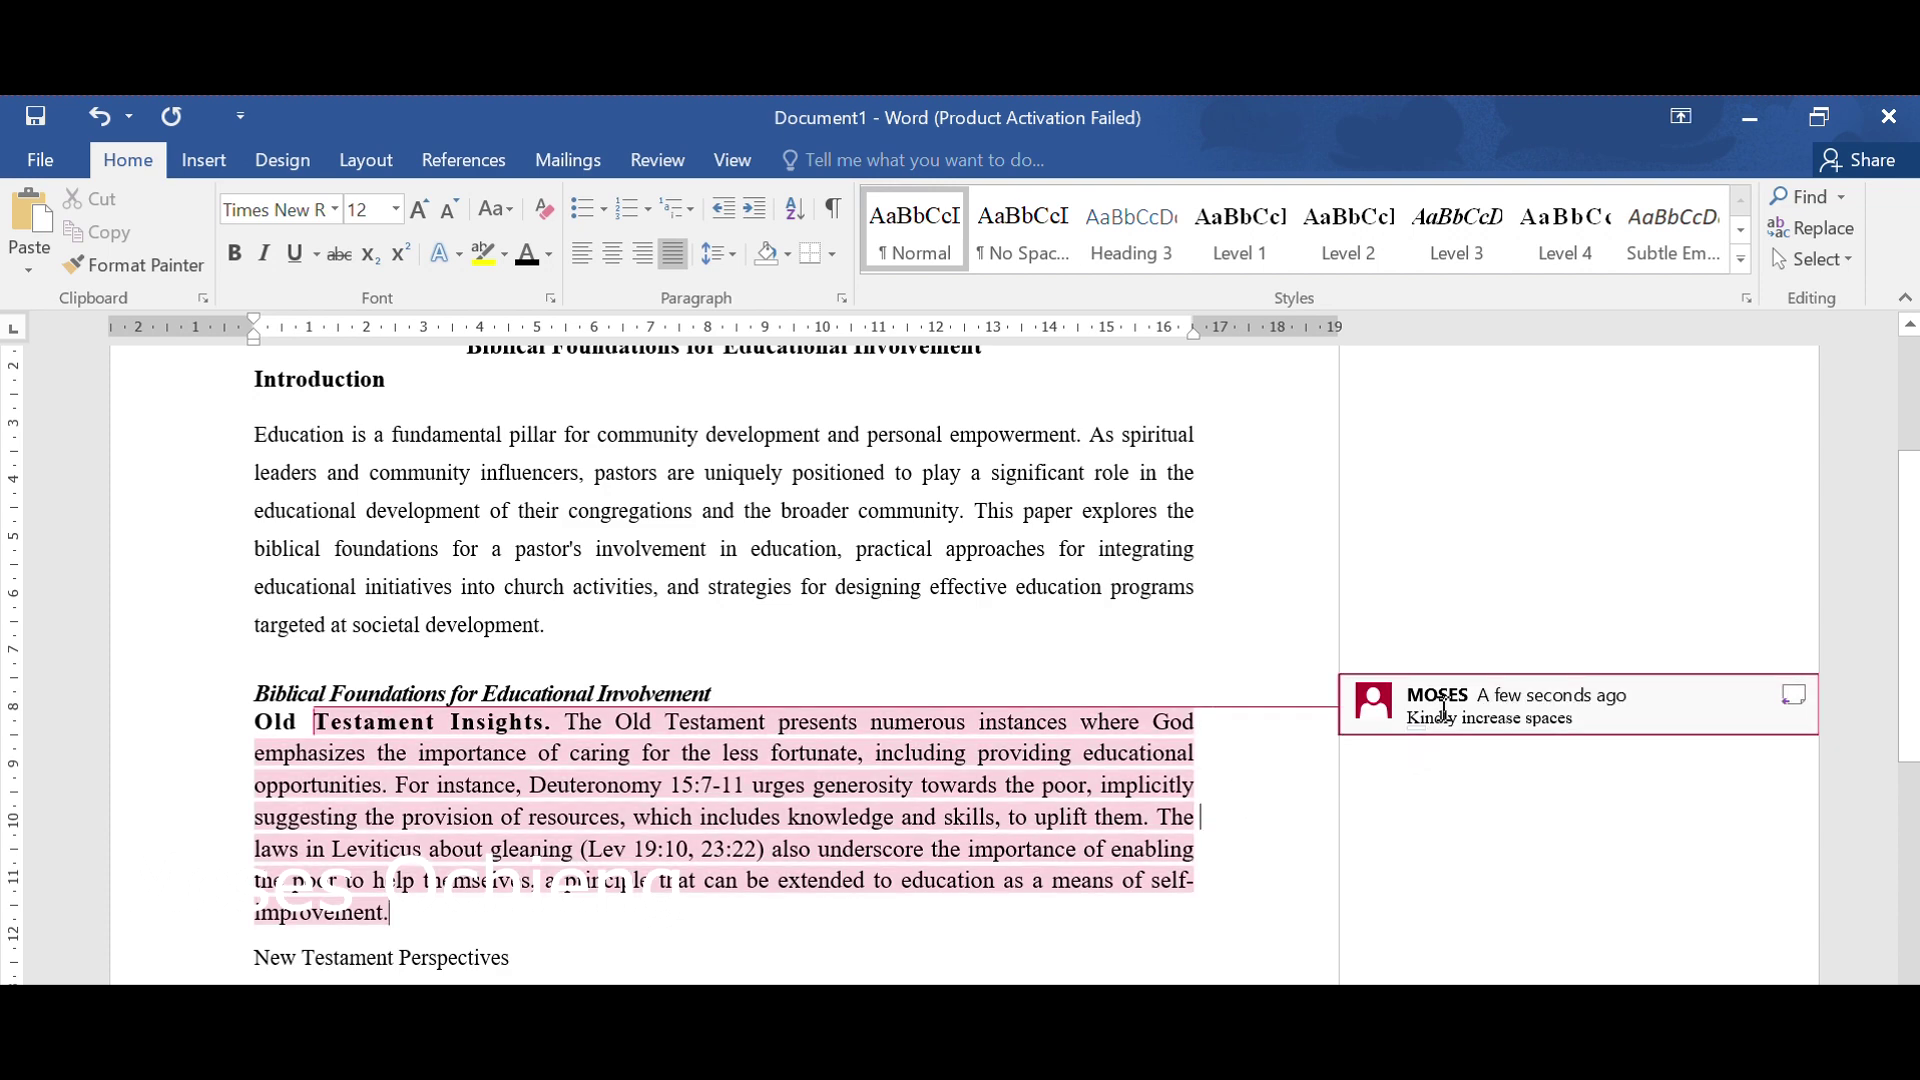
Delete the "Kindly increase spaces" comment from the "Old Testament Insights" paragraph.
right_click(1443, 710)
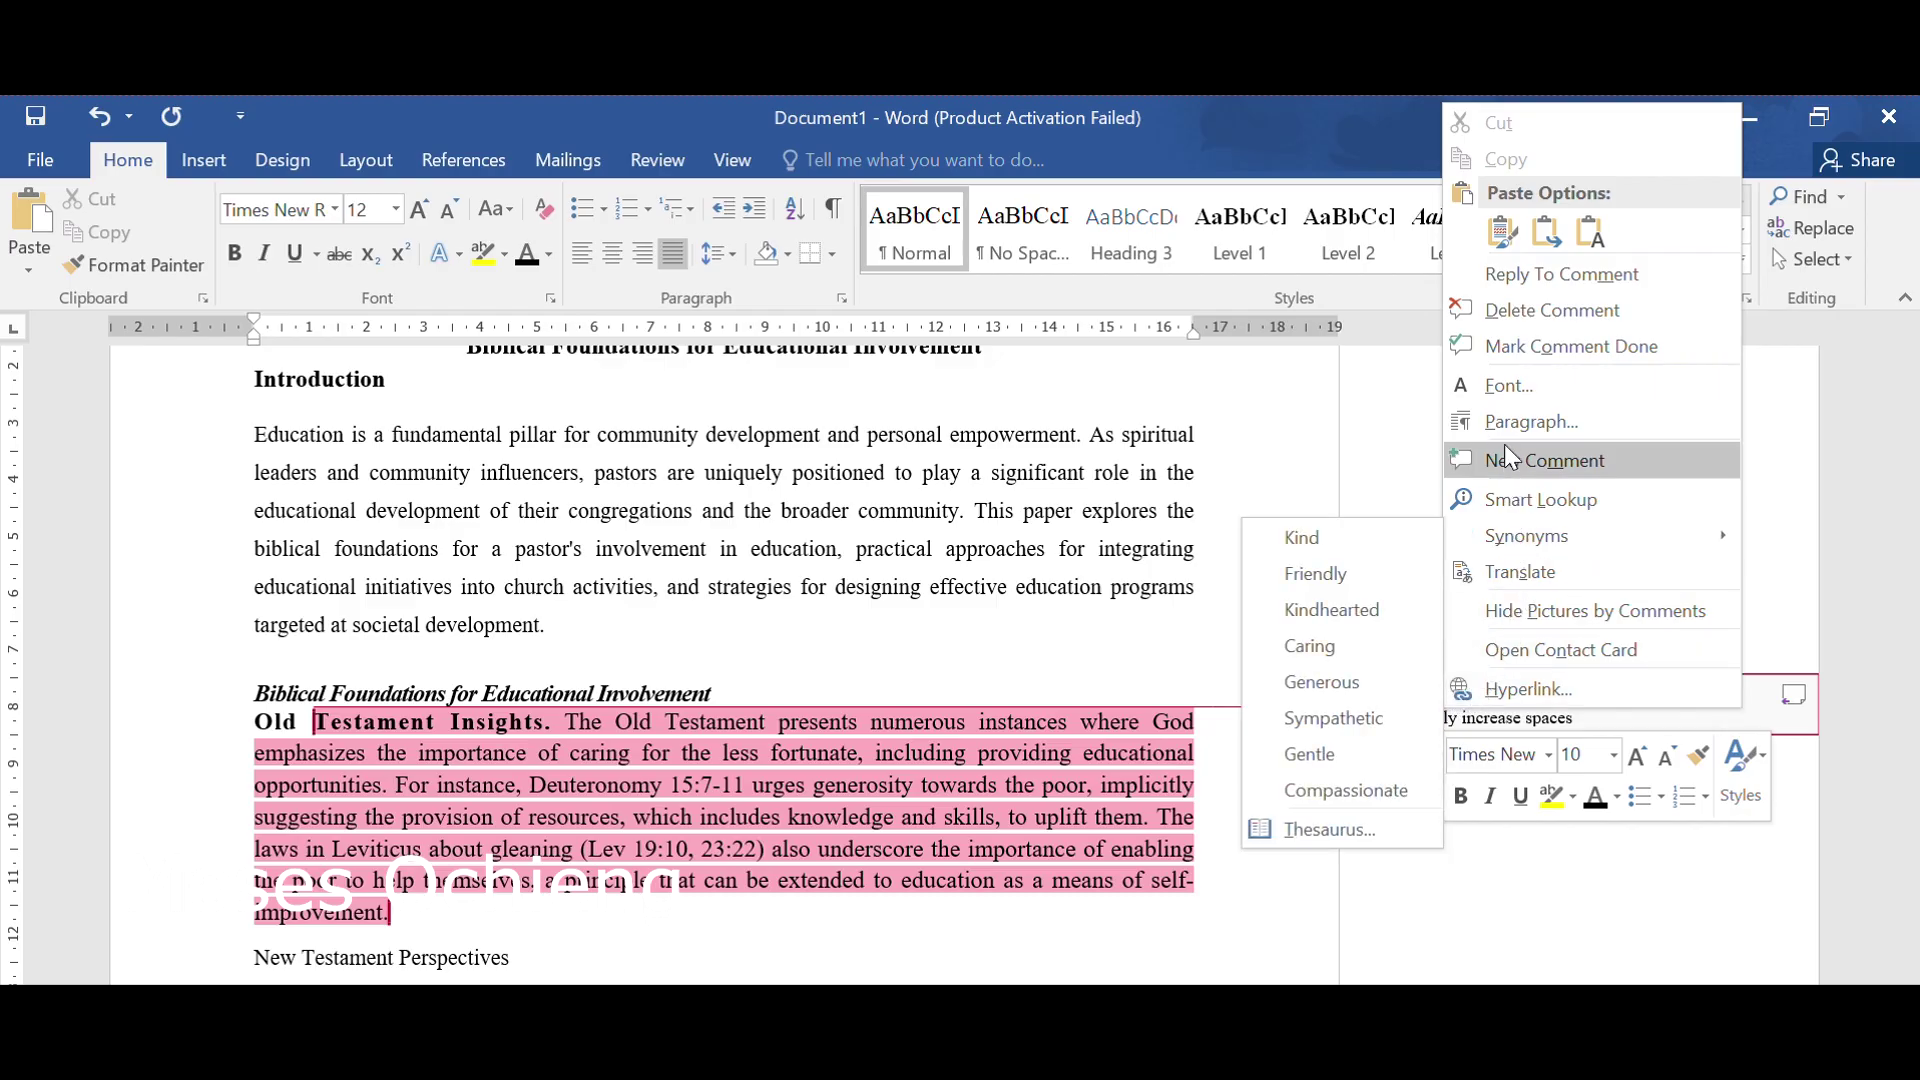
click(1533, 311)
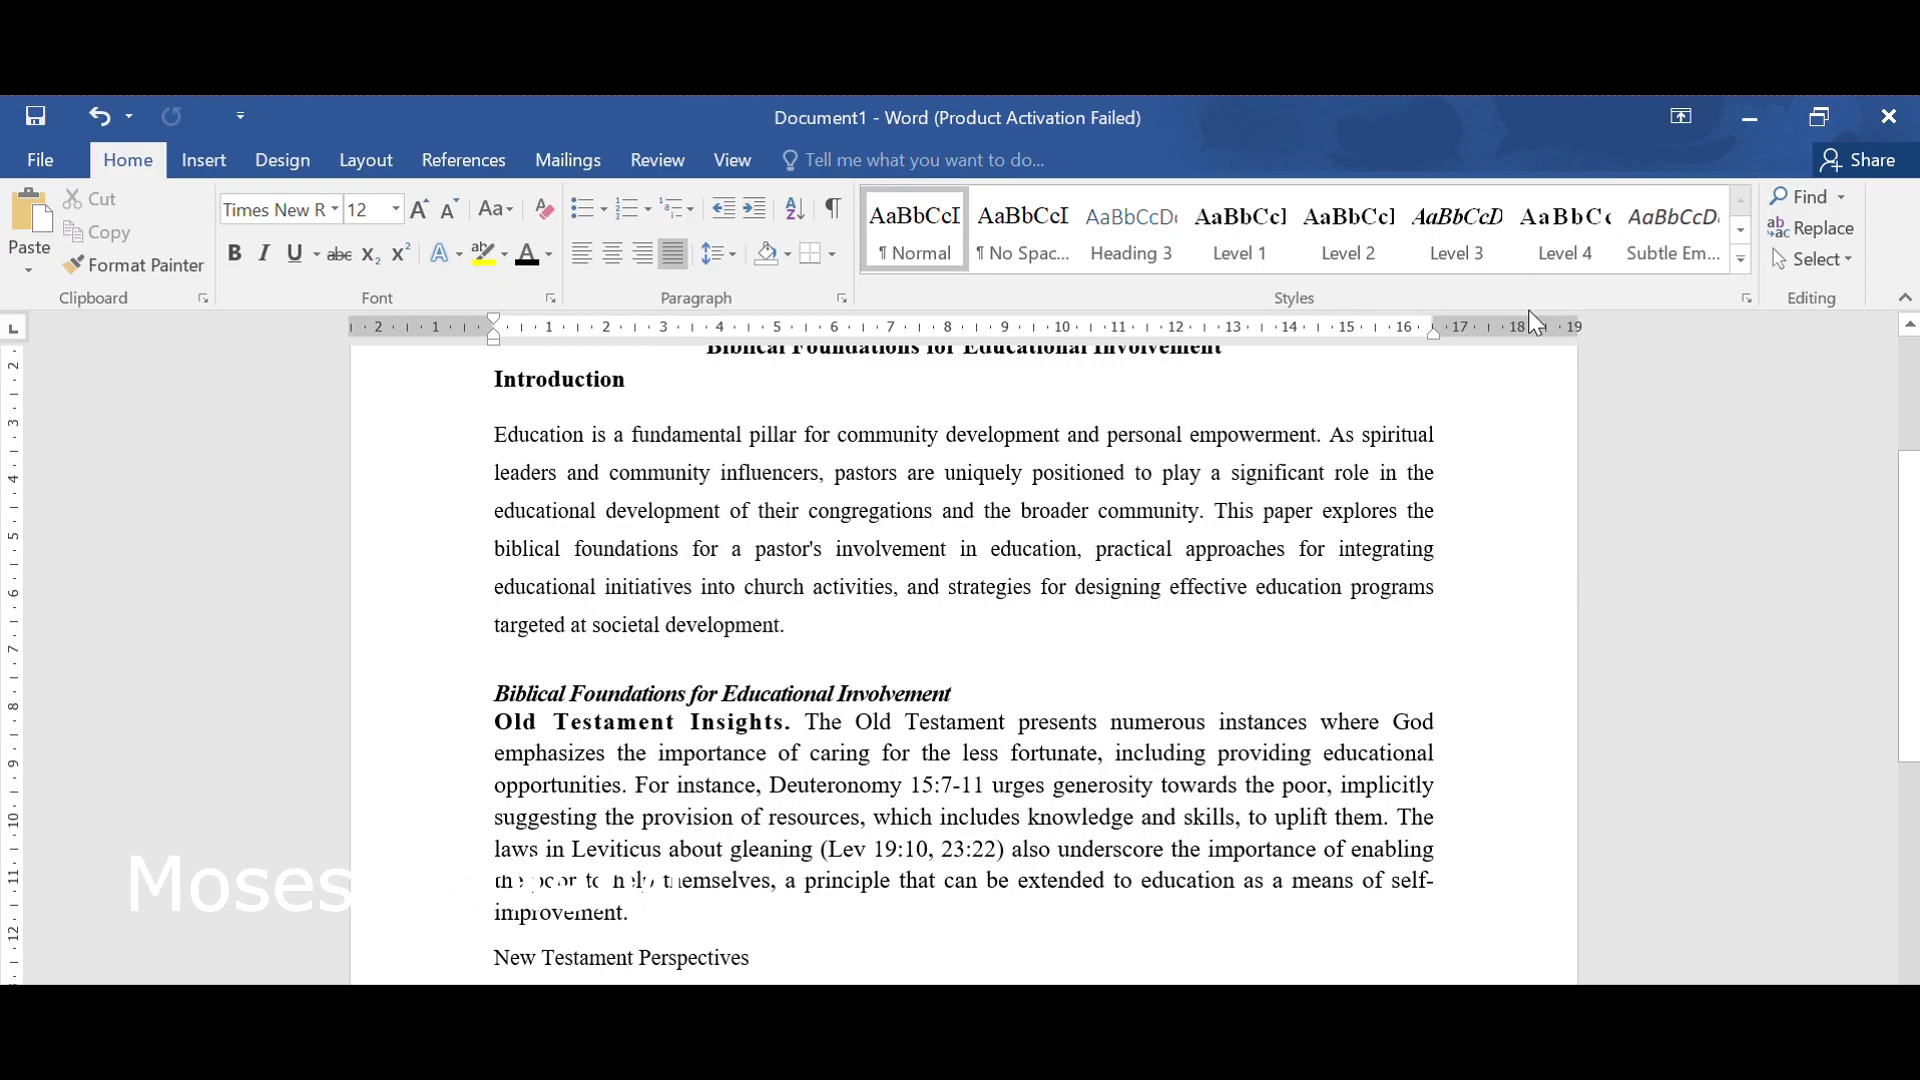